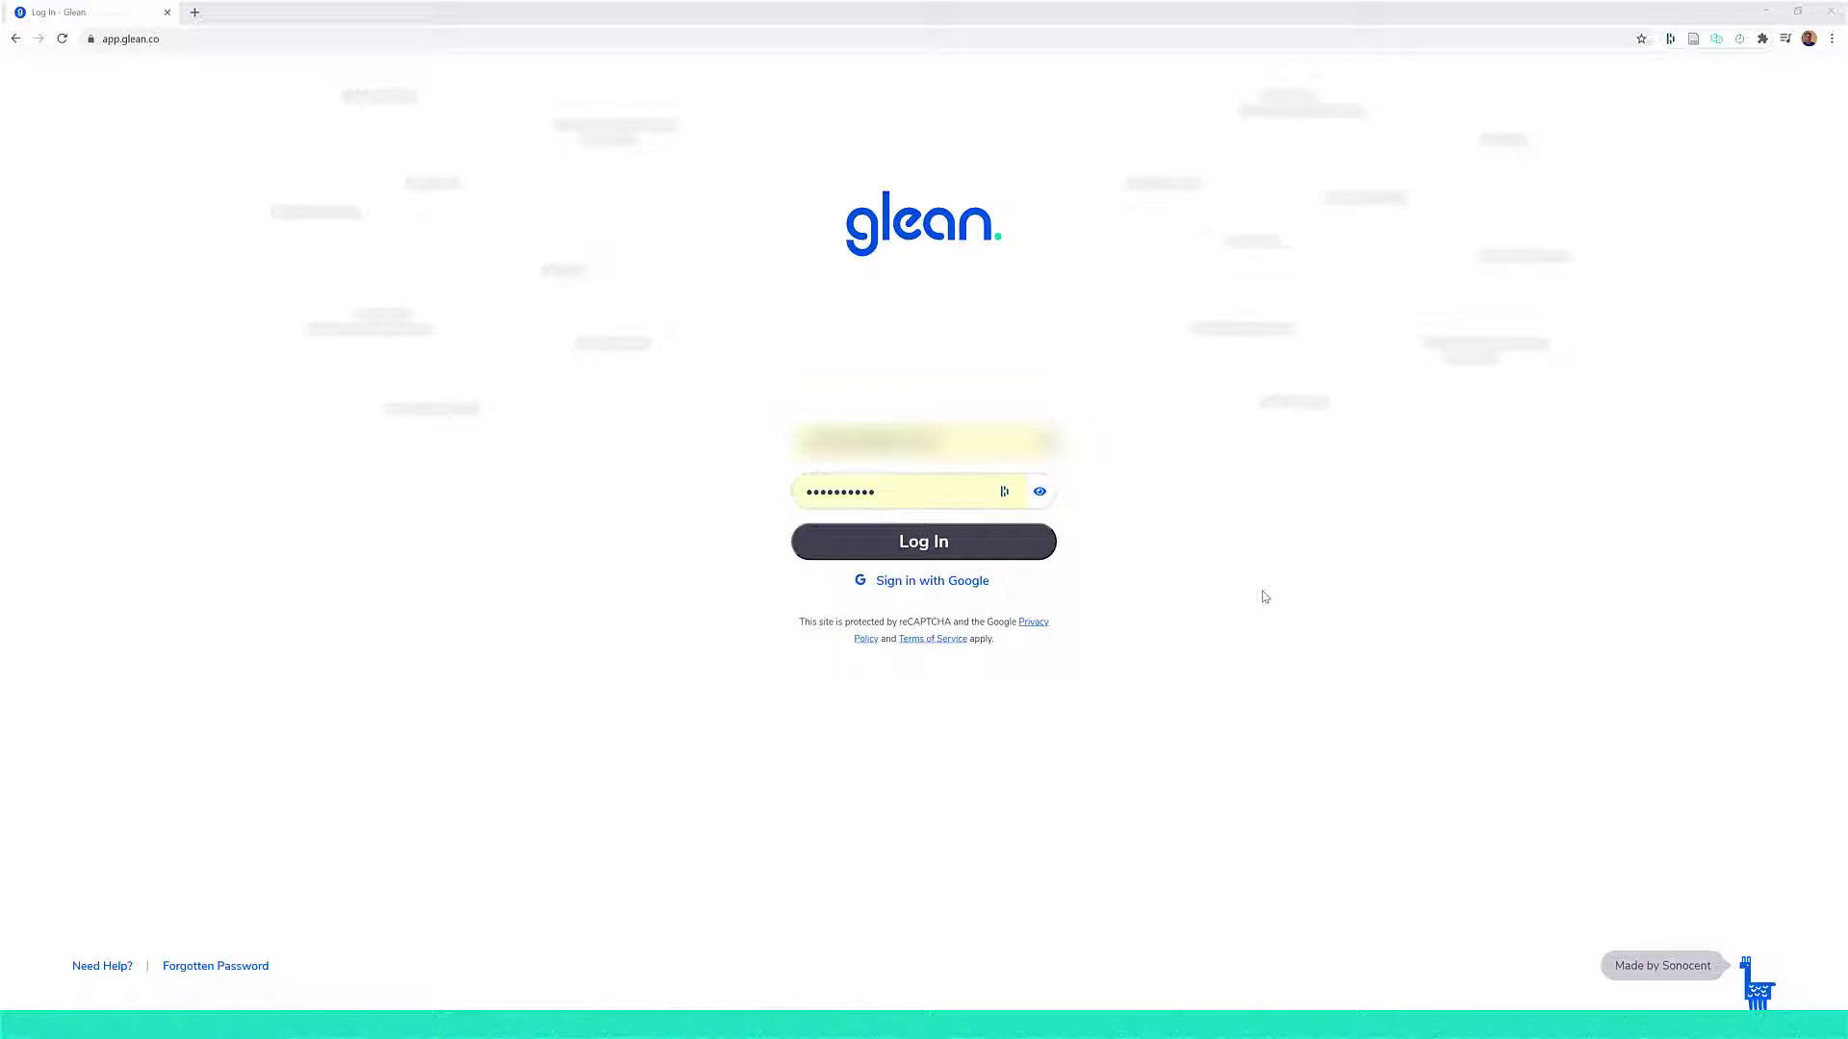
- Log in to the account and create a new collection named "health"
{"action": "left_click", "coordinate": [939, 542]}
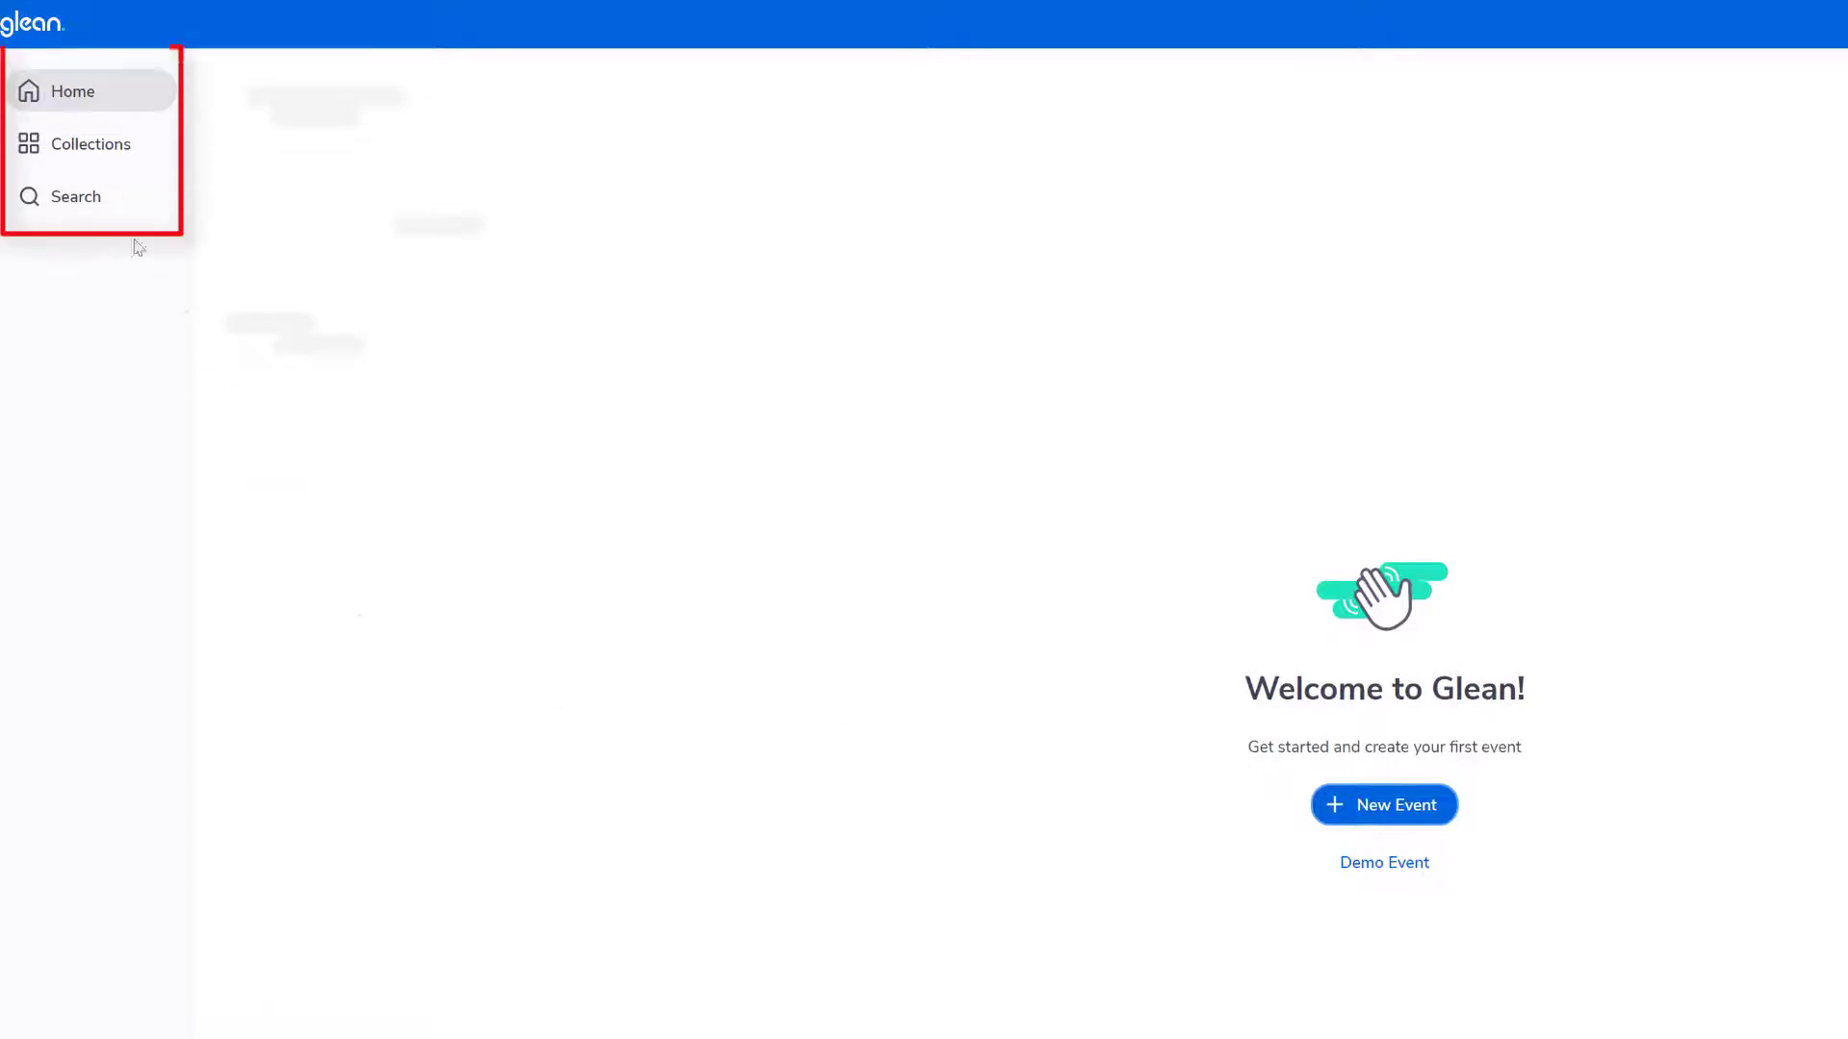
{"action": "left_click", "coordinate": [77, 149]}
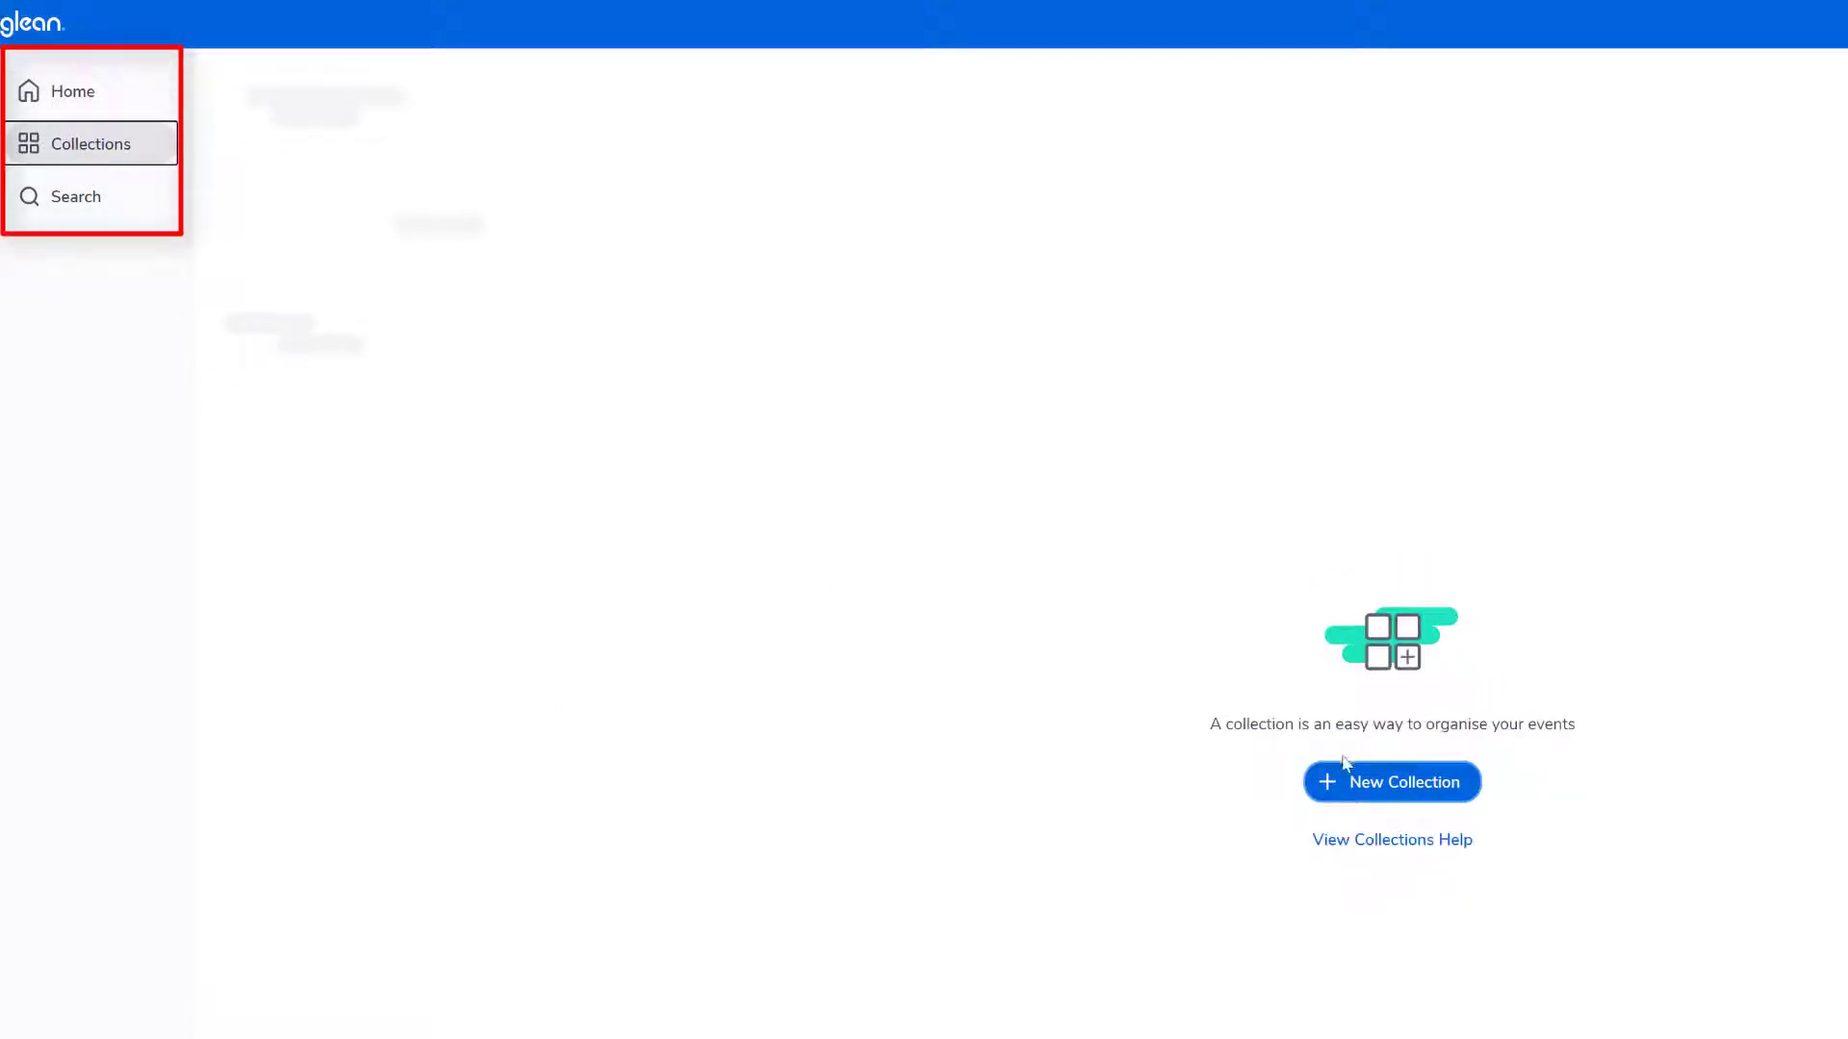
{"action": "left_click", "coordinate": [1407, 789]}
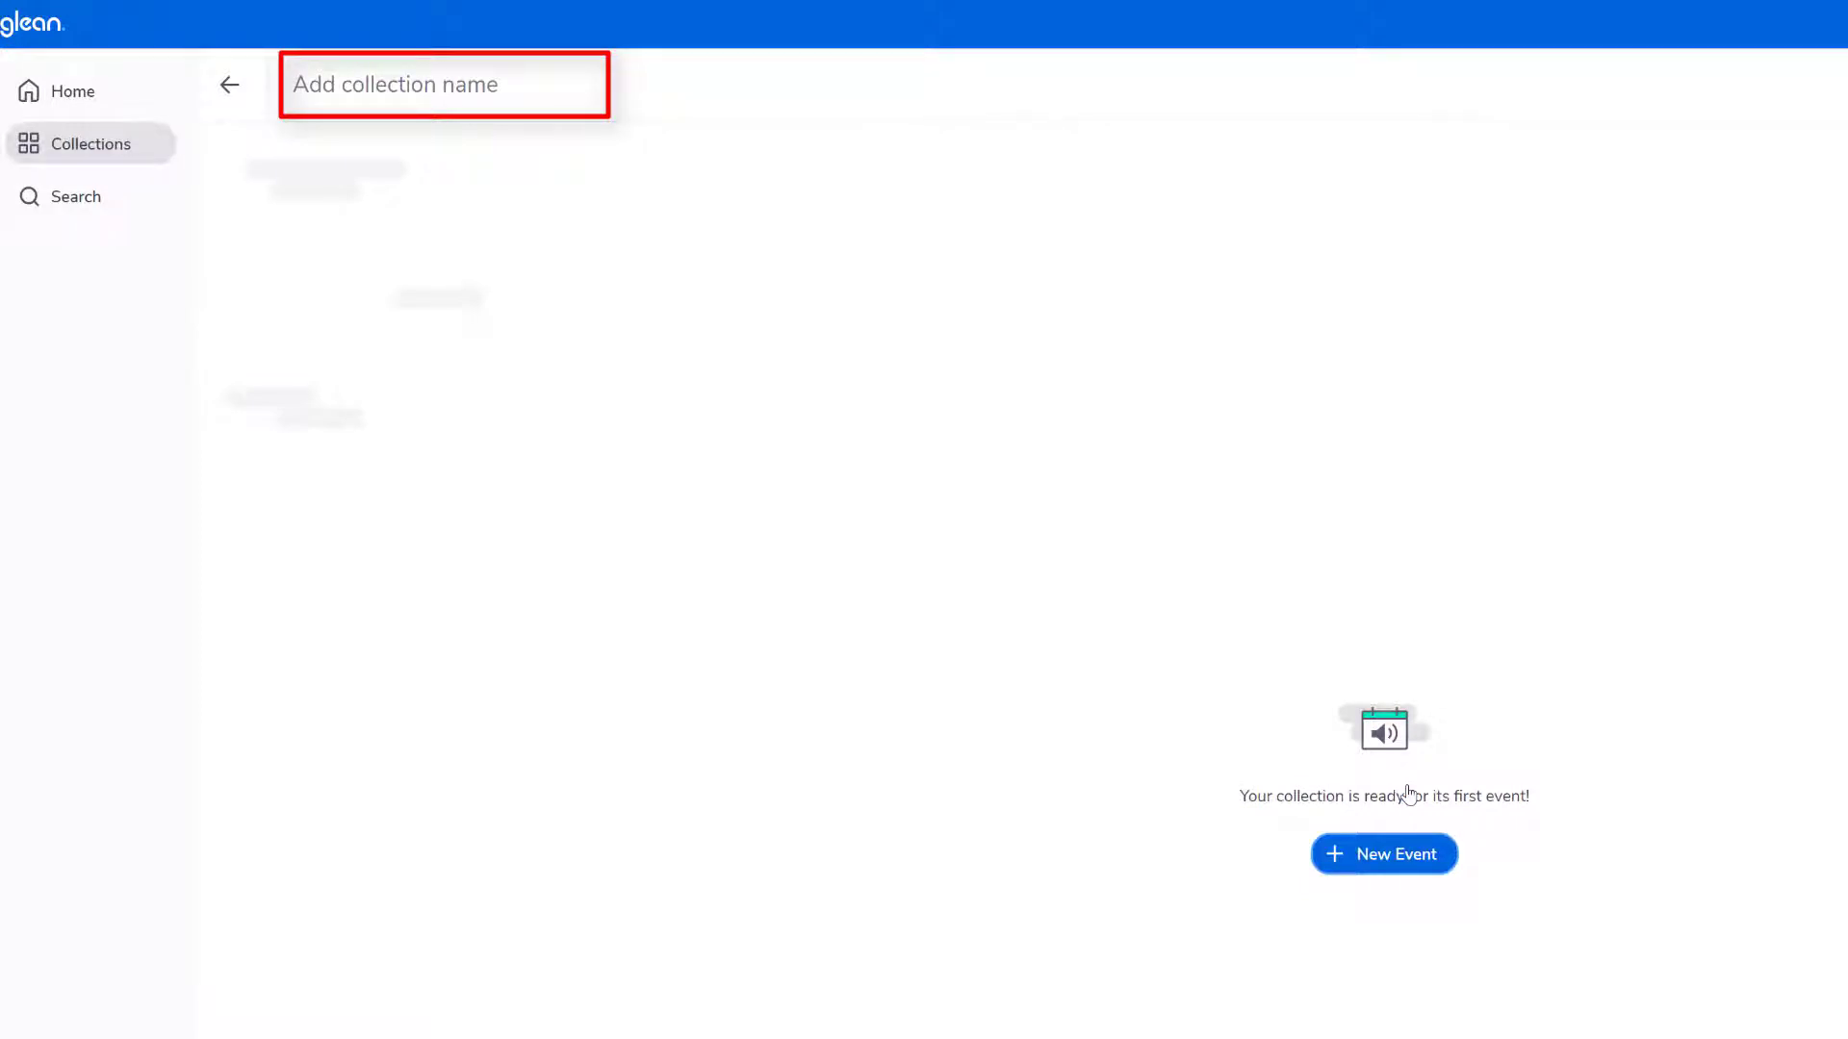
{"action": "left_click", "coordinate": [342, 86]}
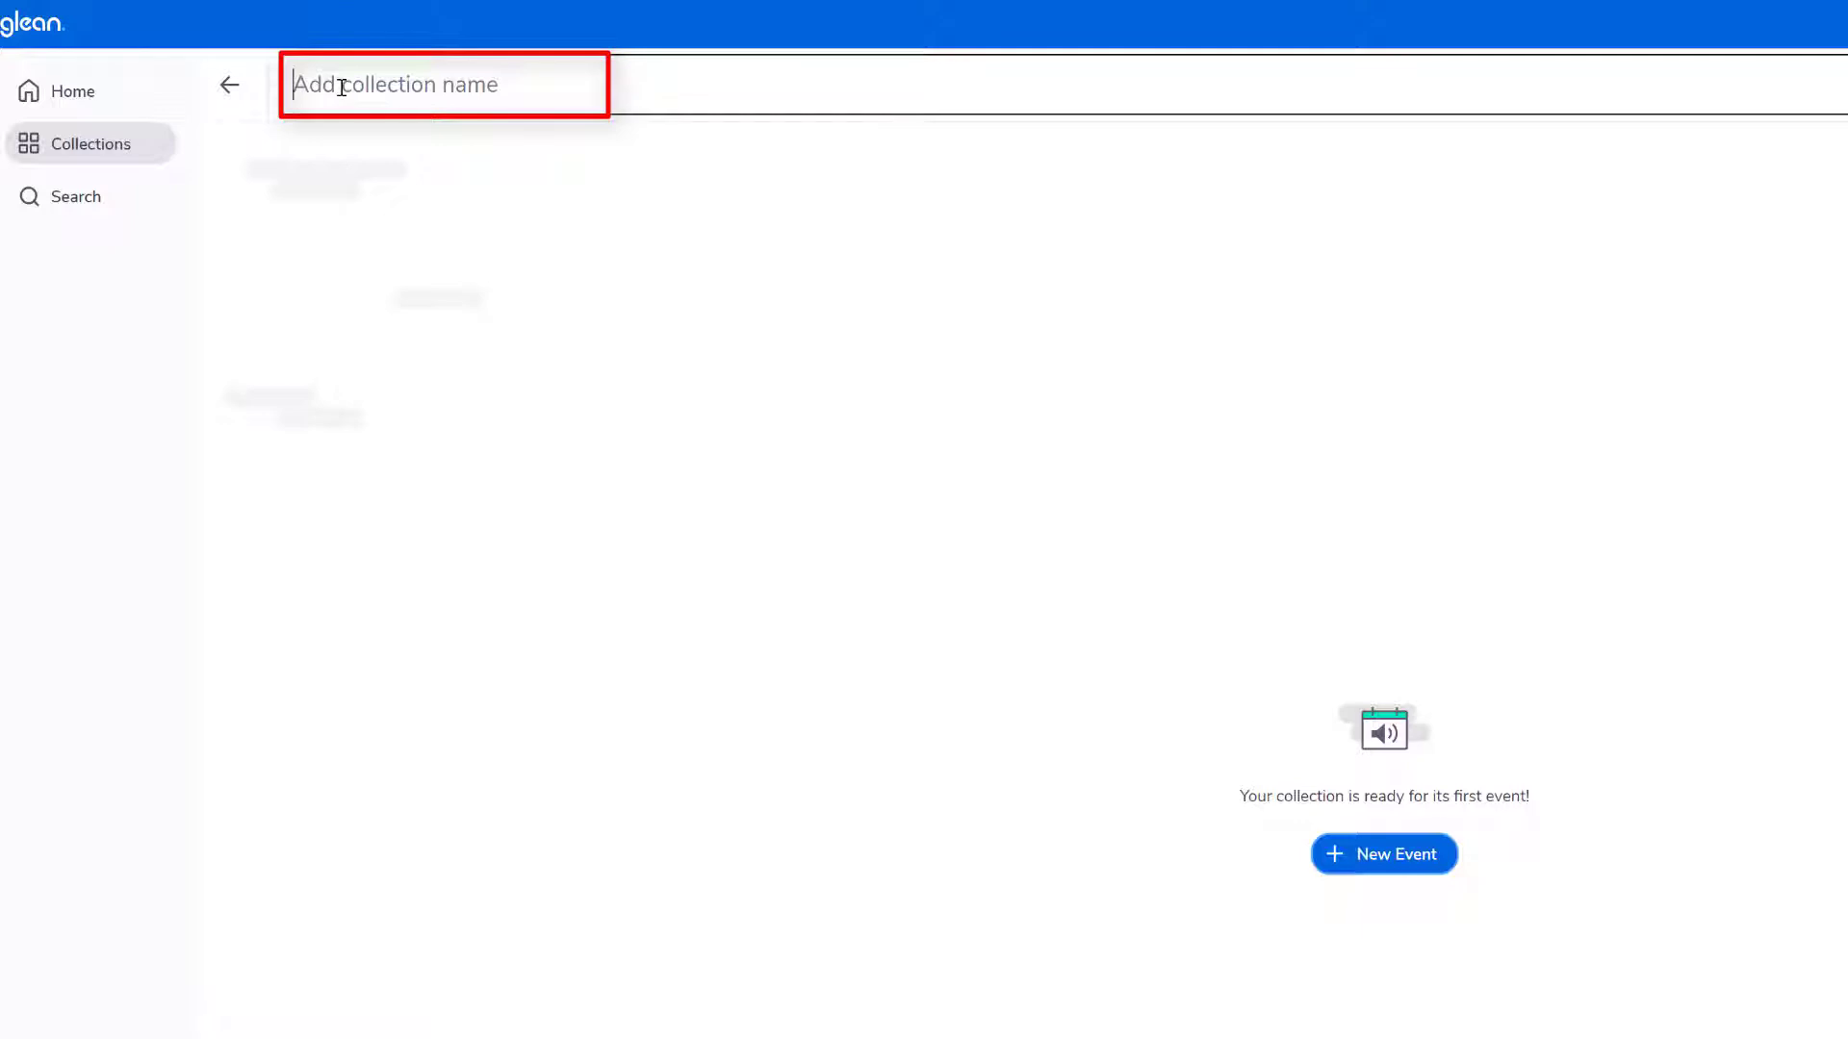
{"action": "type", "text": "health"}
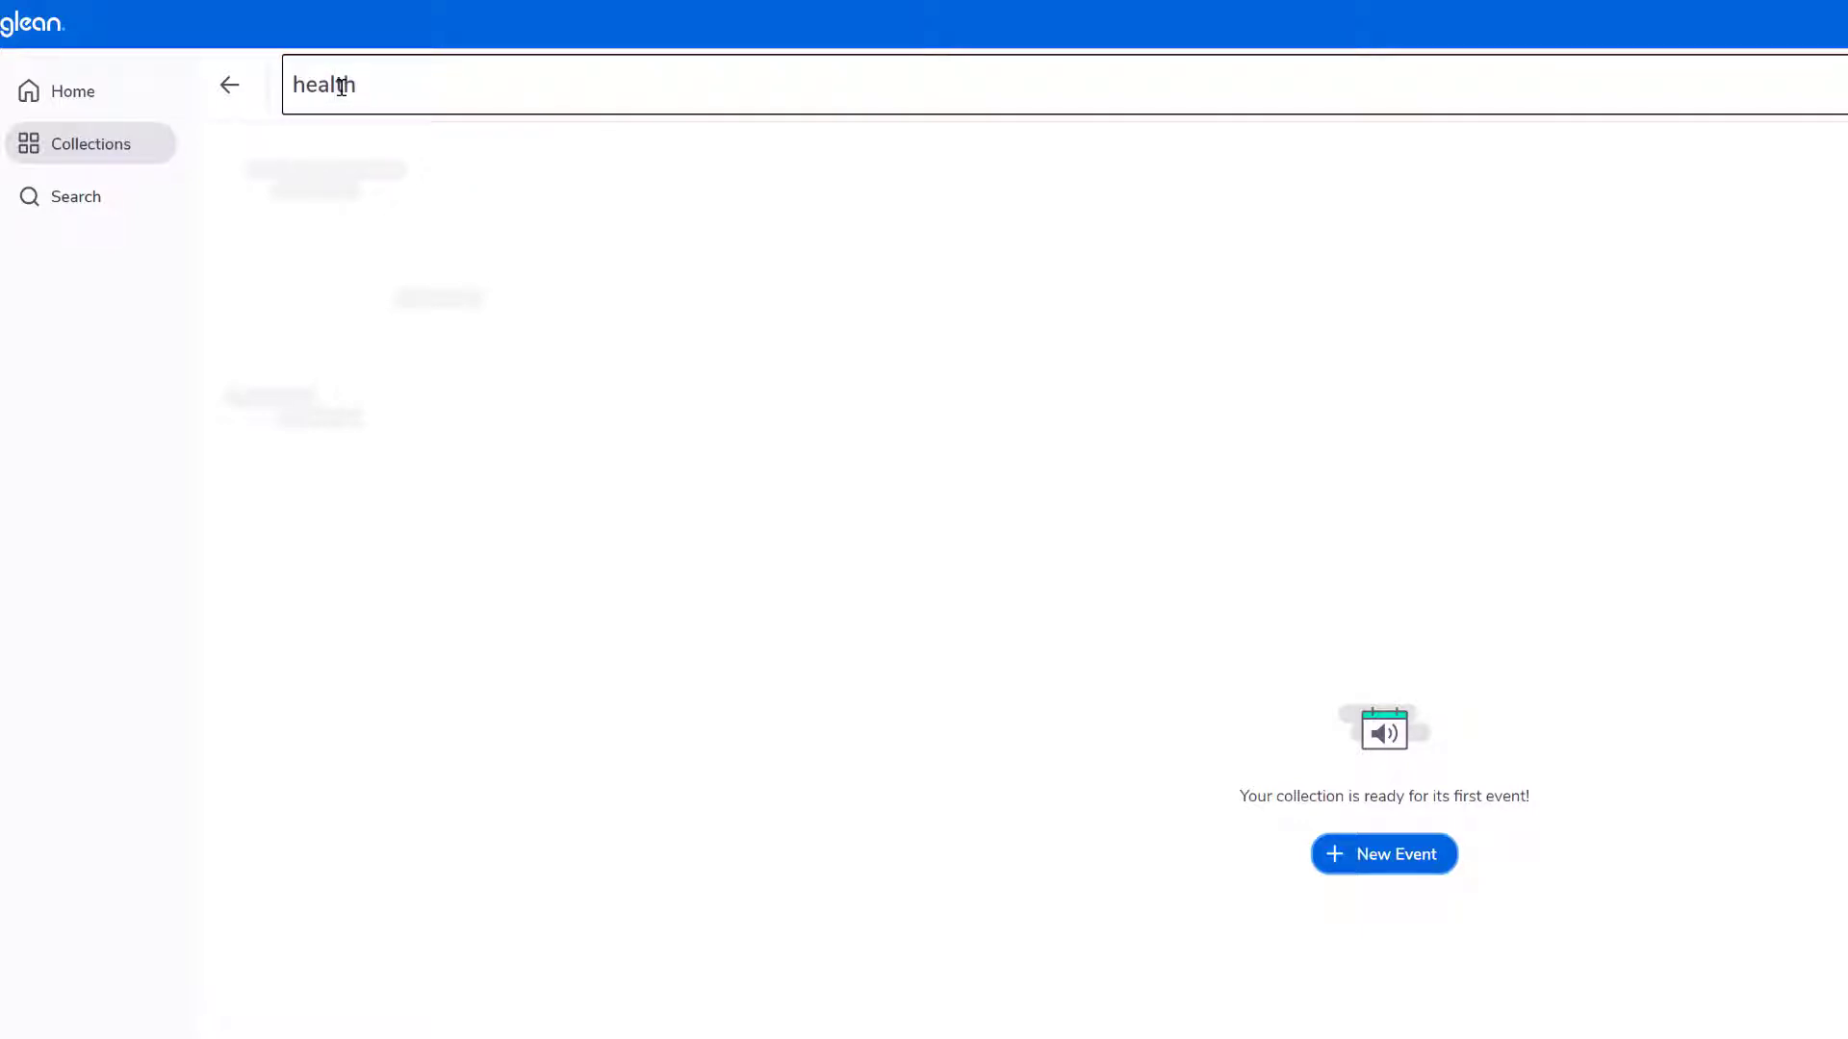
{"action": "key", "text": "Return"}
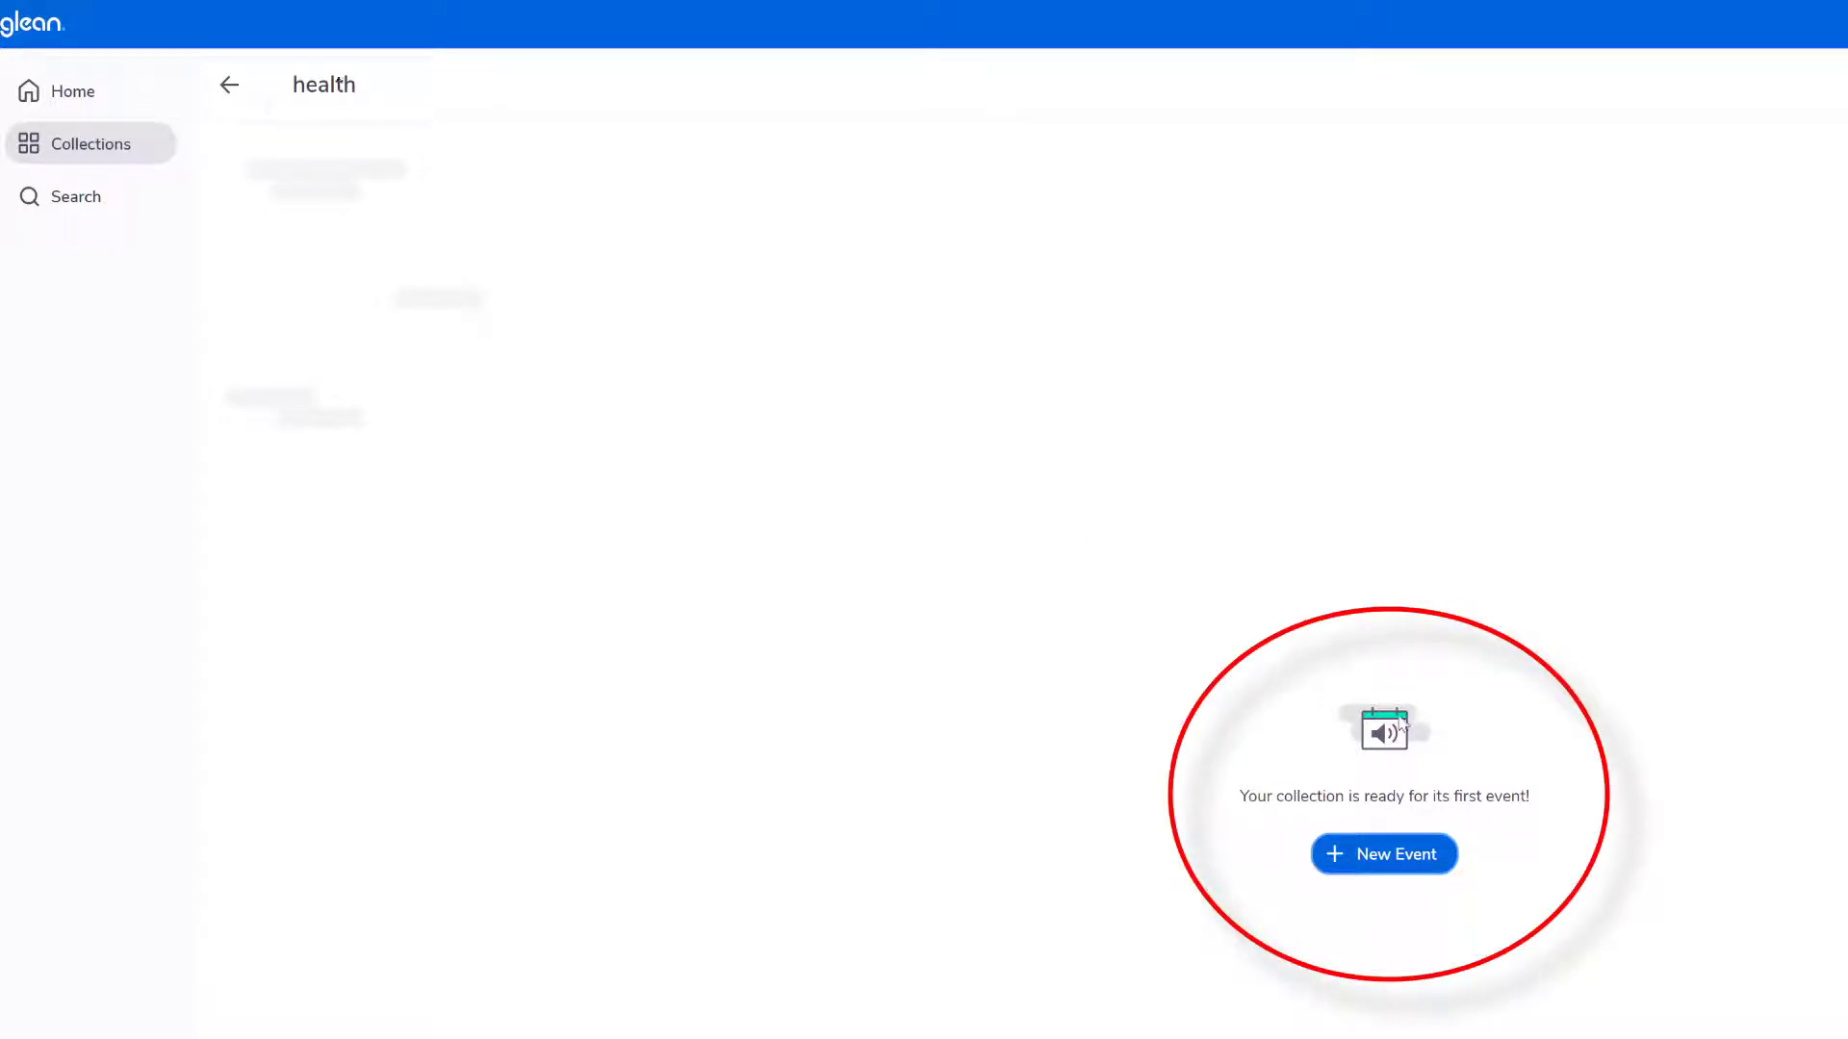
- Create a new event named "Cardio" in the health collection
{"action": "left_click", "coordinate": [1401, 855]}
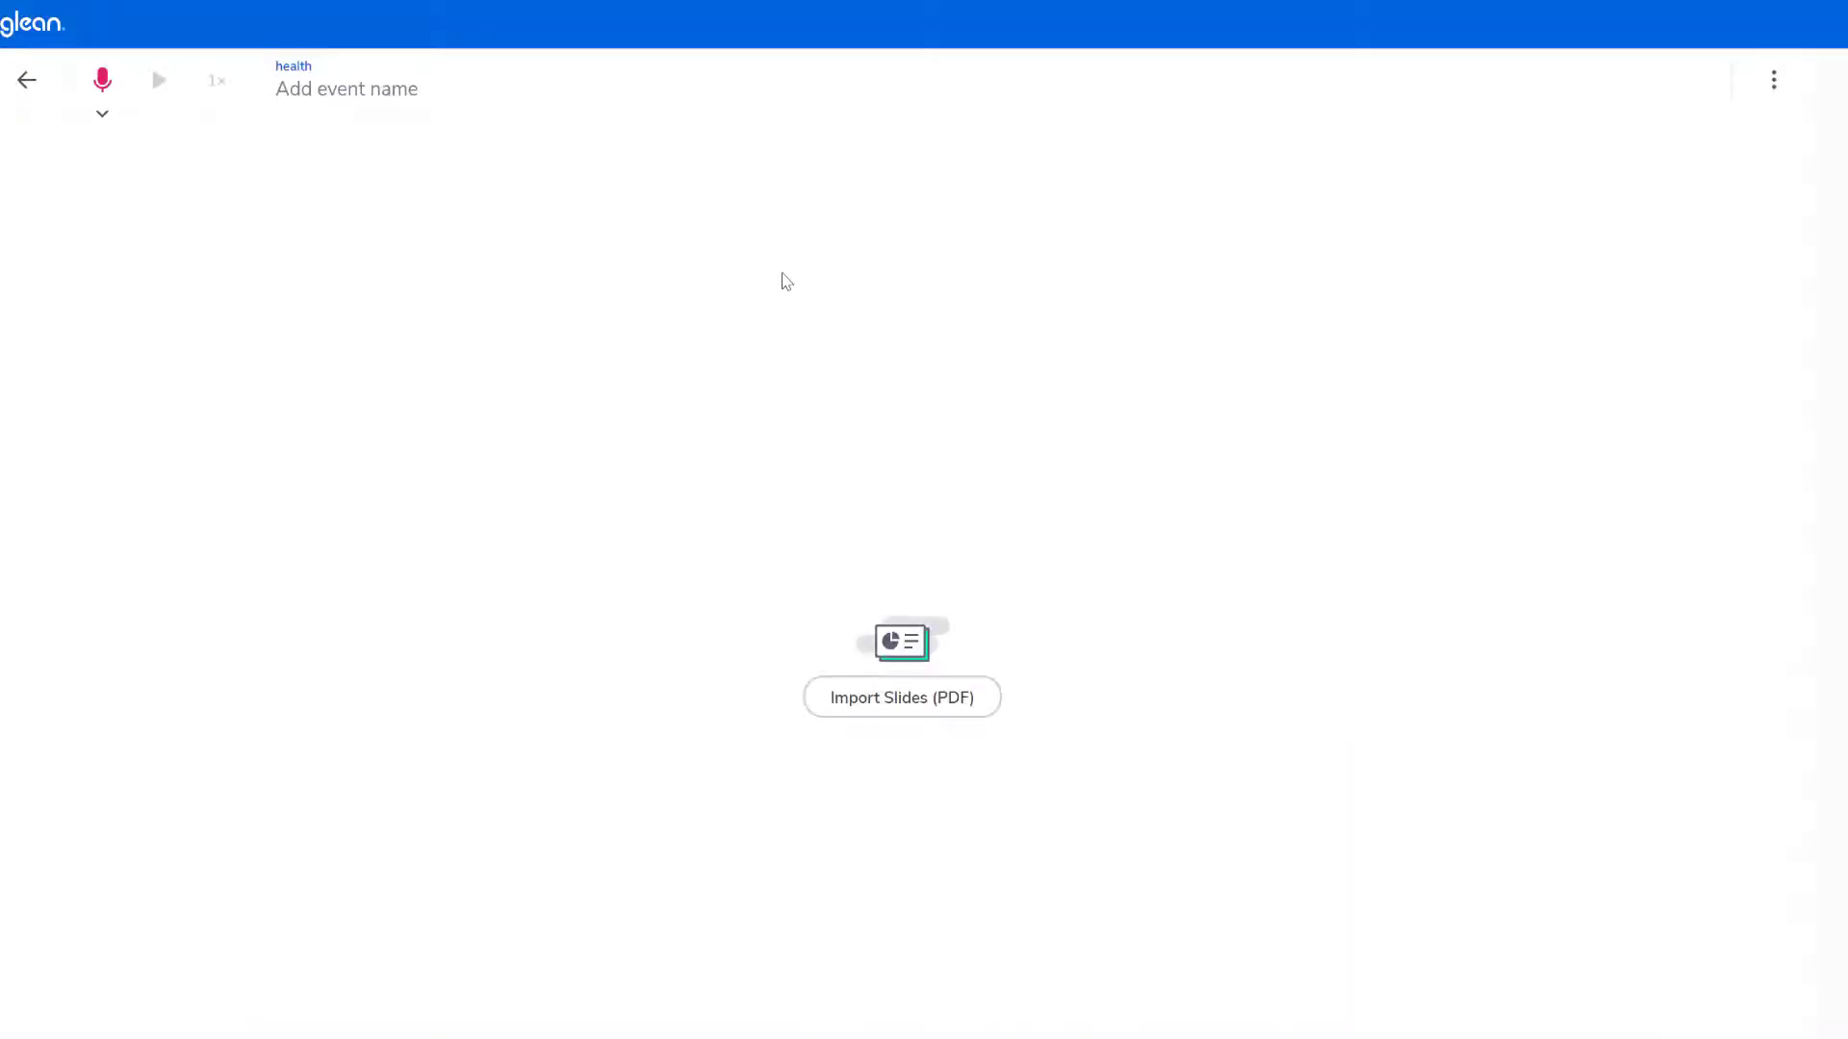
{"action": "left_click", "coordinate": [284, 88]}
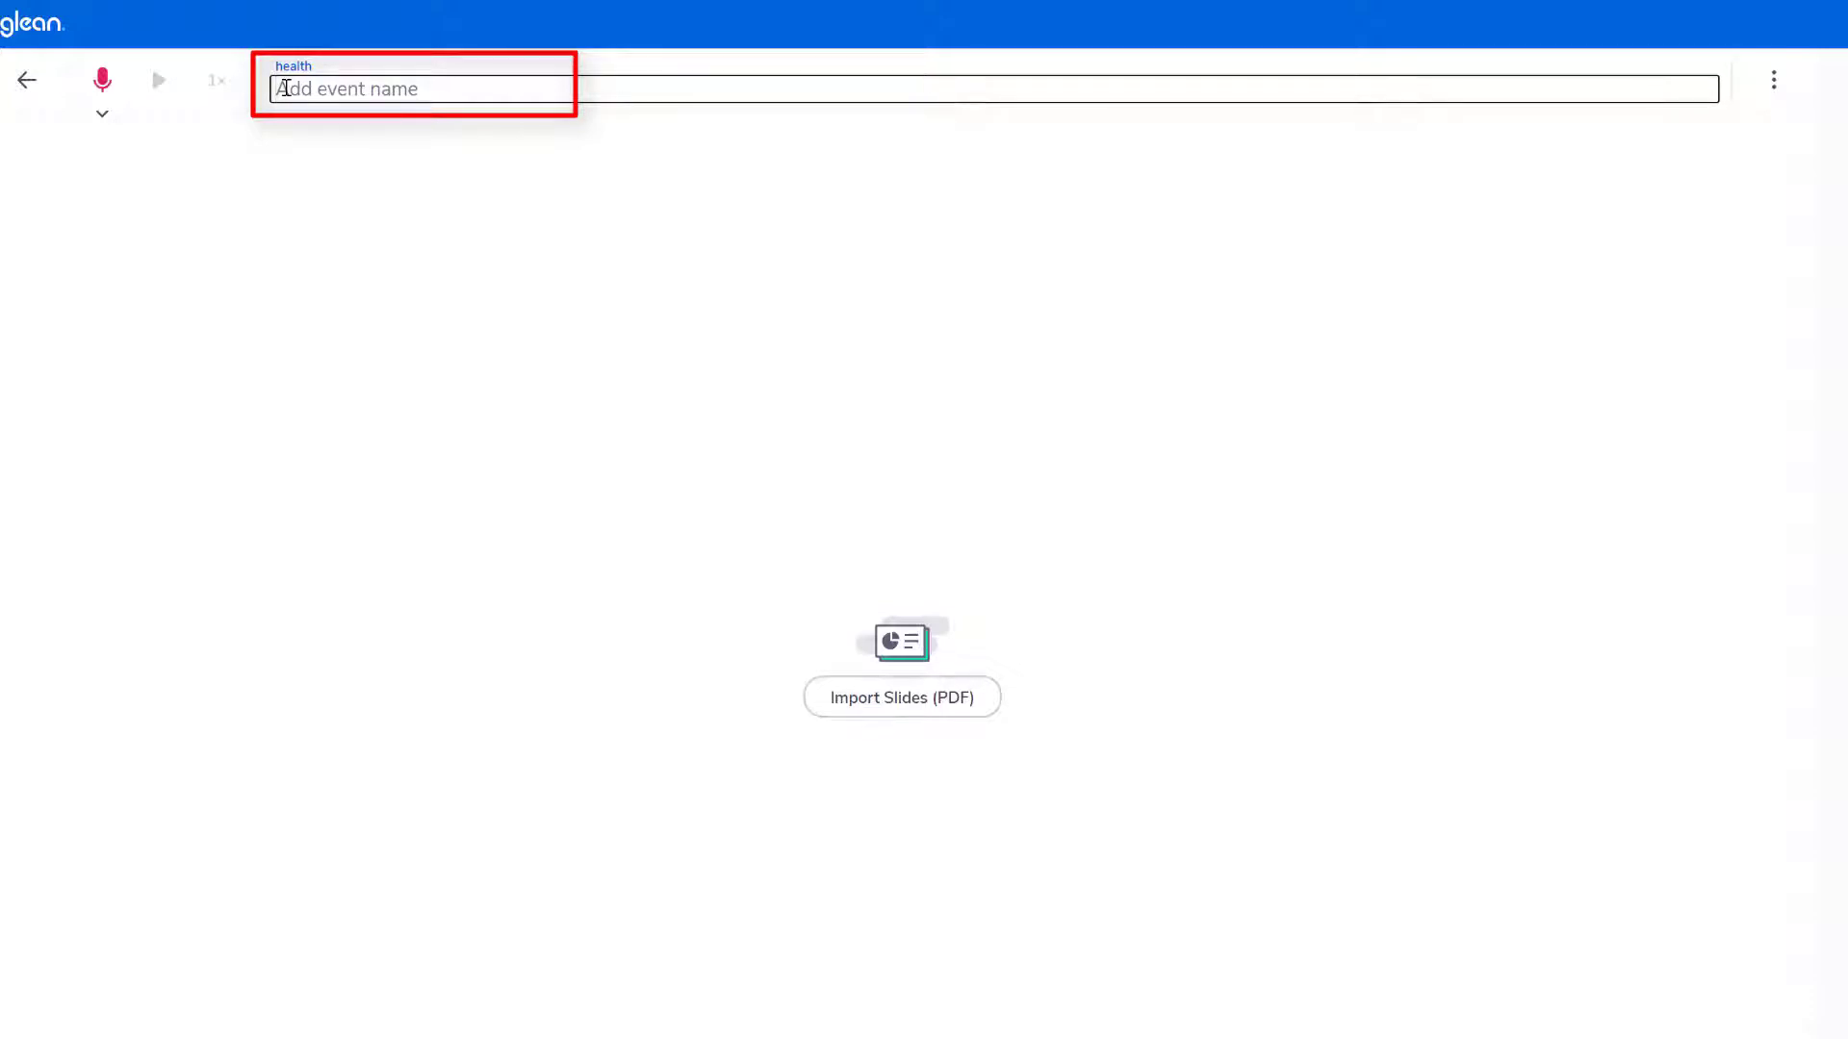
{"action": "type", "text": "Cardio"}
{"action": "left_click", "coordinate": [372, 182]}
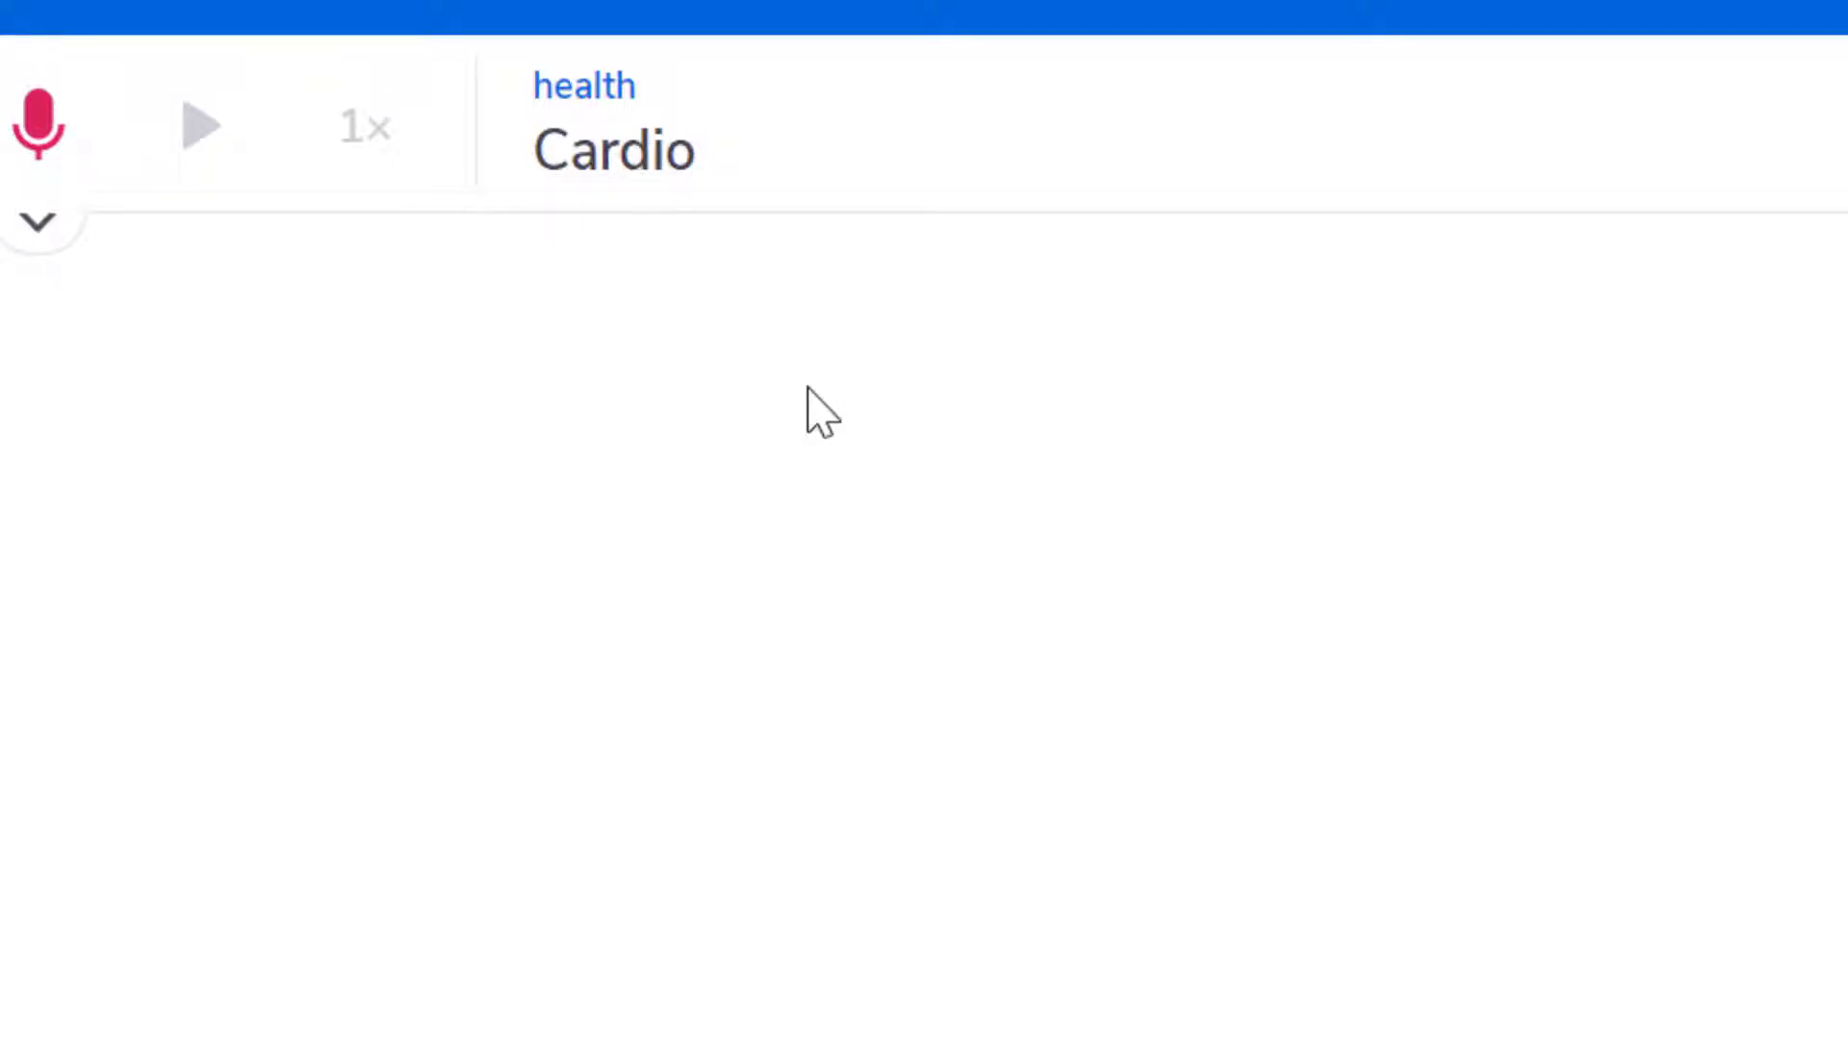
- Check the recording source choices, and switch the note area to the numbered quick labels and back to the text box
{"action": "left_click", "coordinate": [38, 222]}
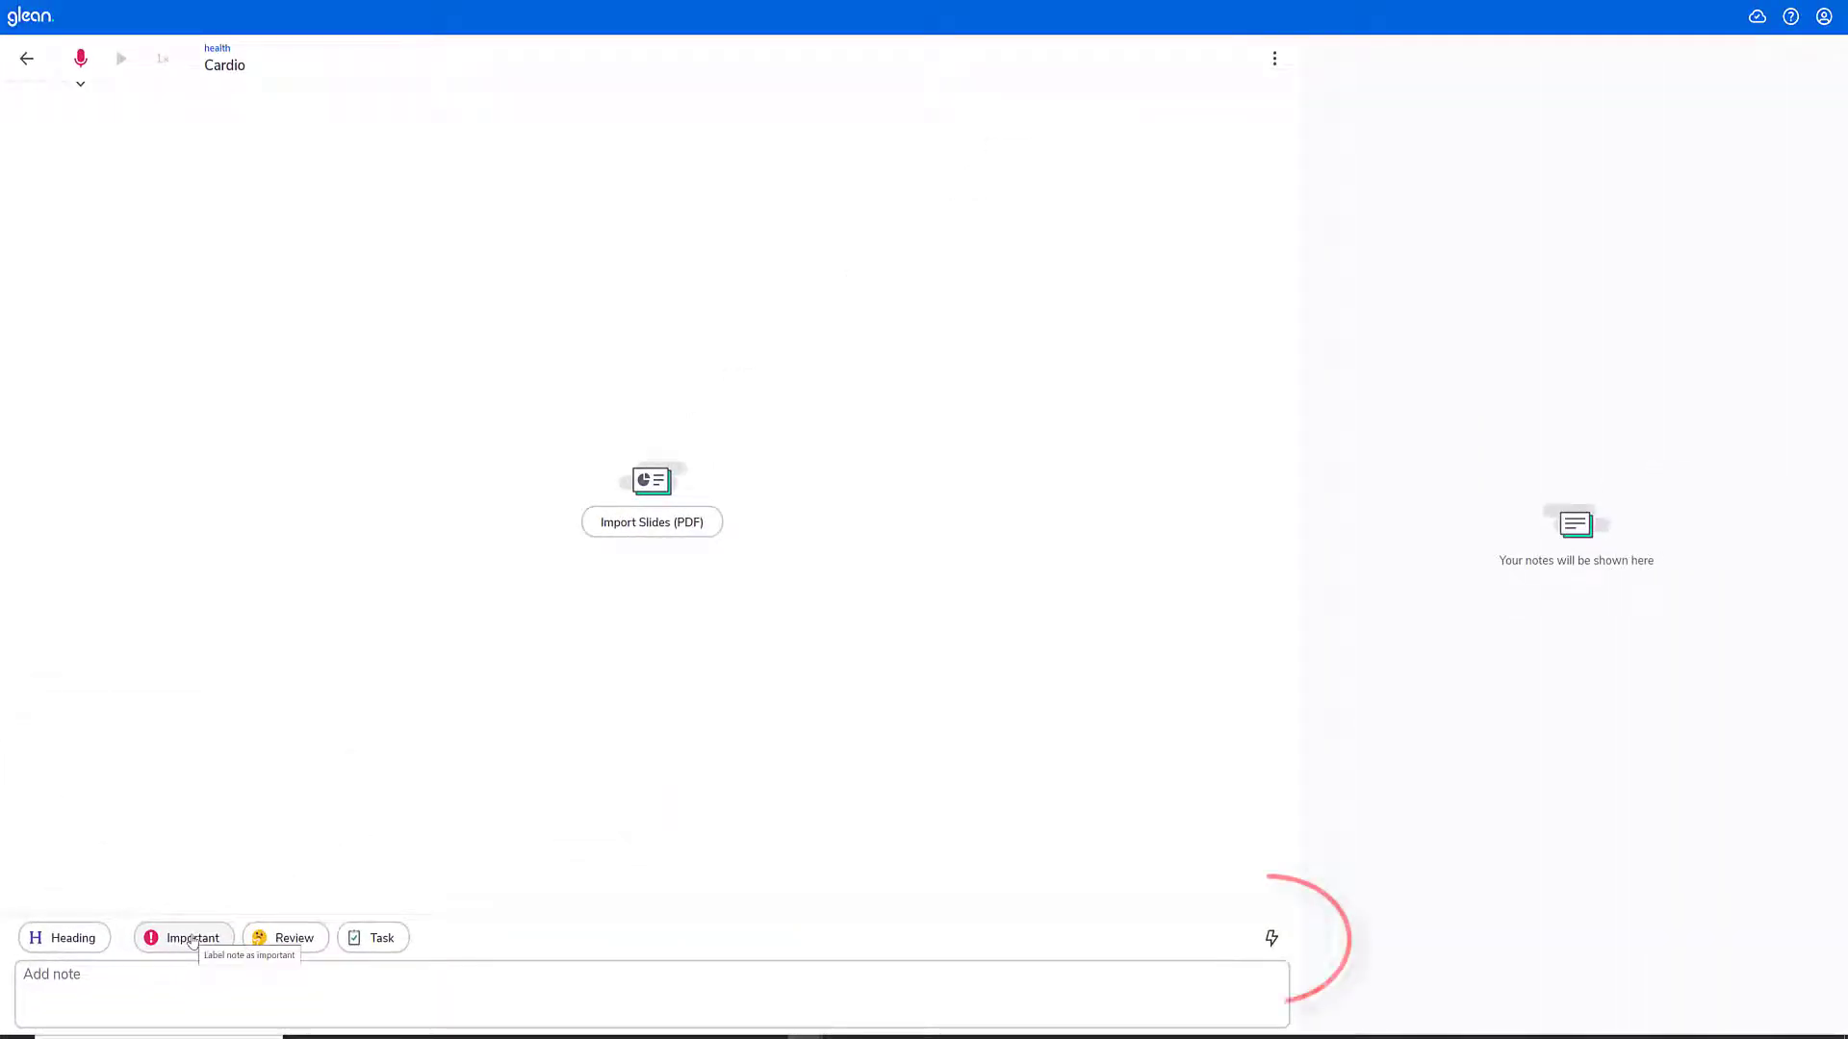
{"action": "left_click", "coordinate": [1271, 940]}
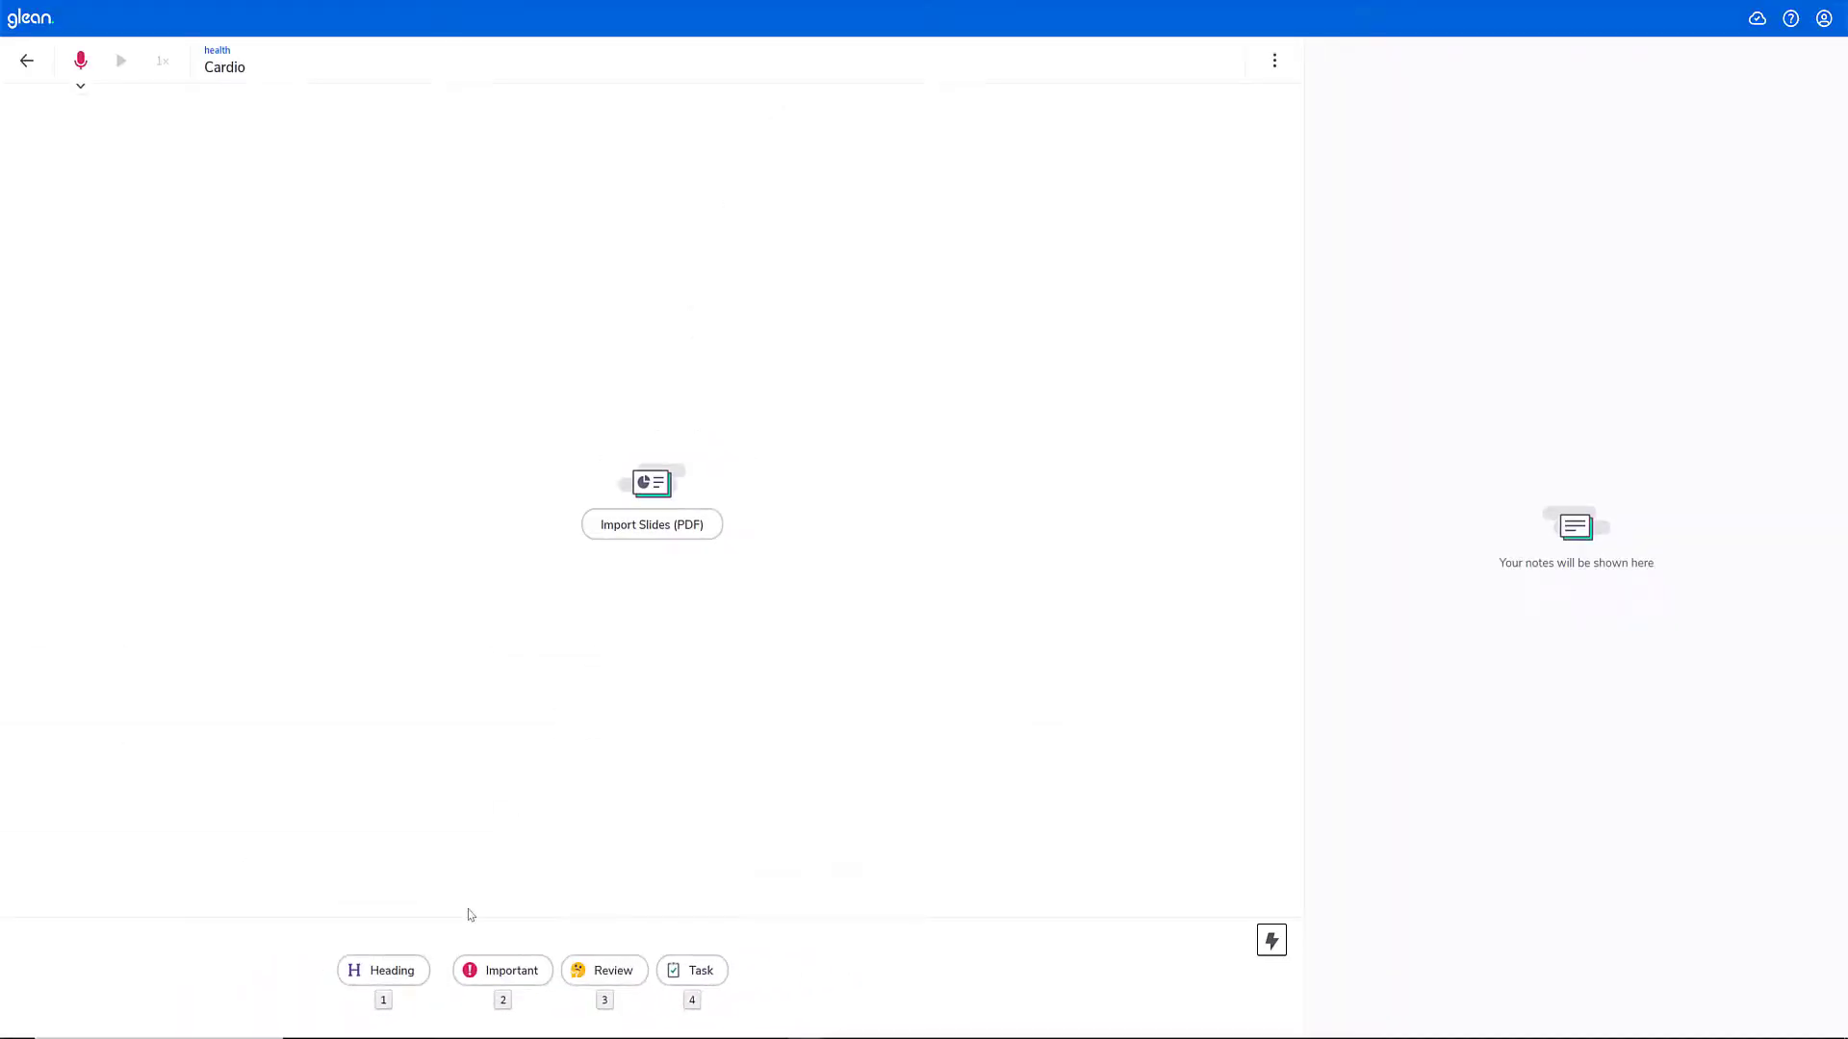
{"action": "left_click", "coordinate": [1272, 943]}
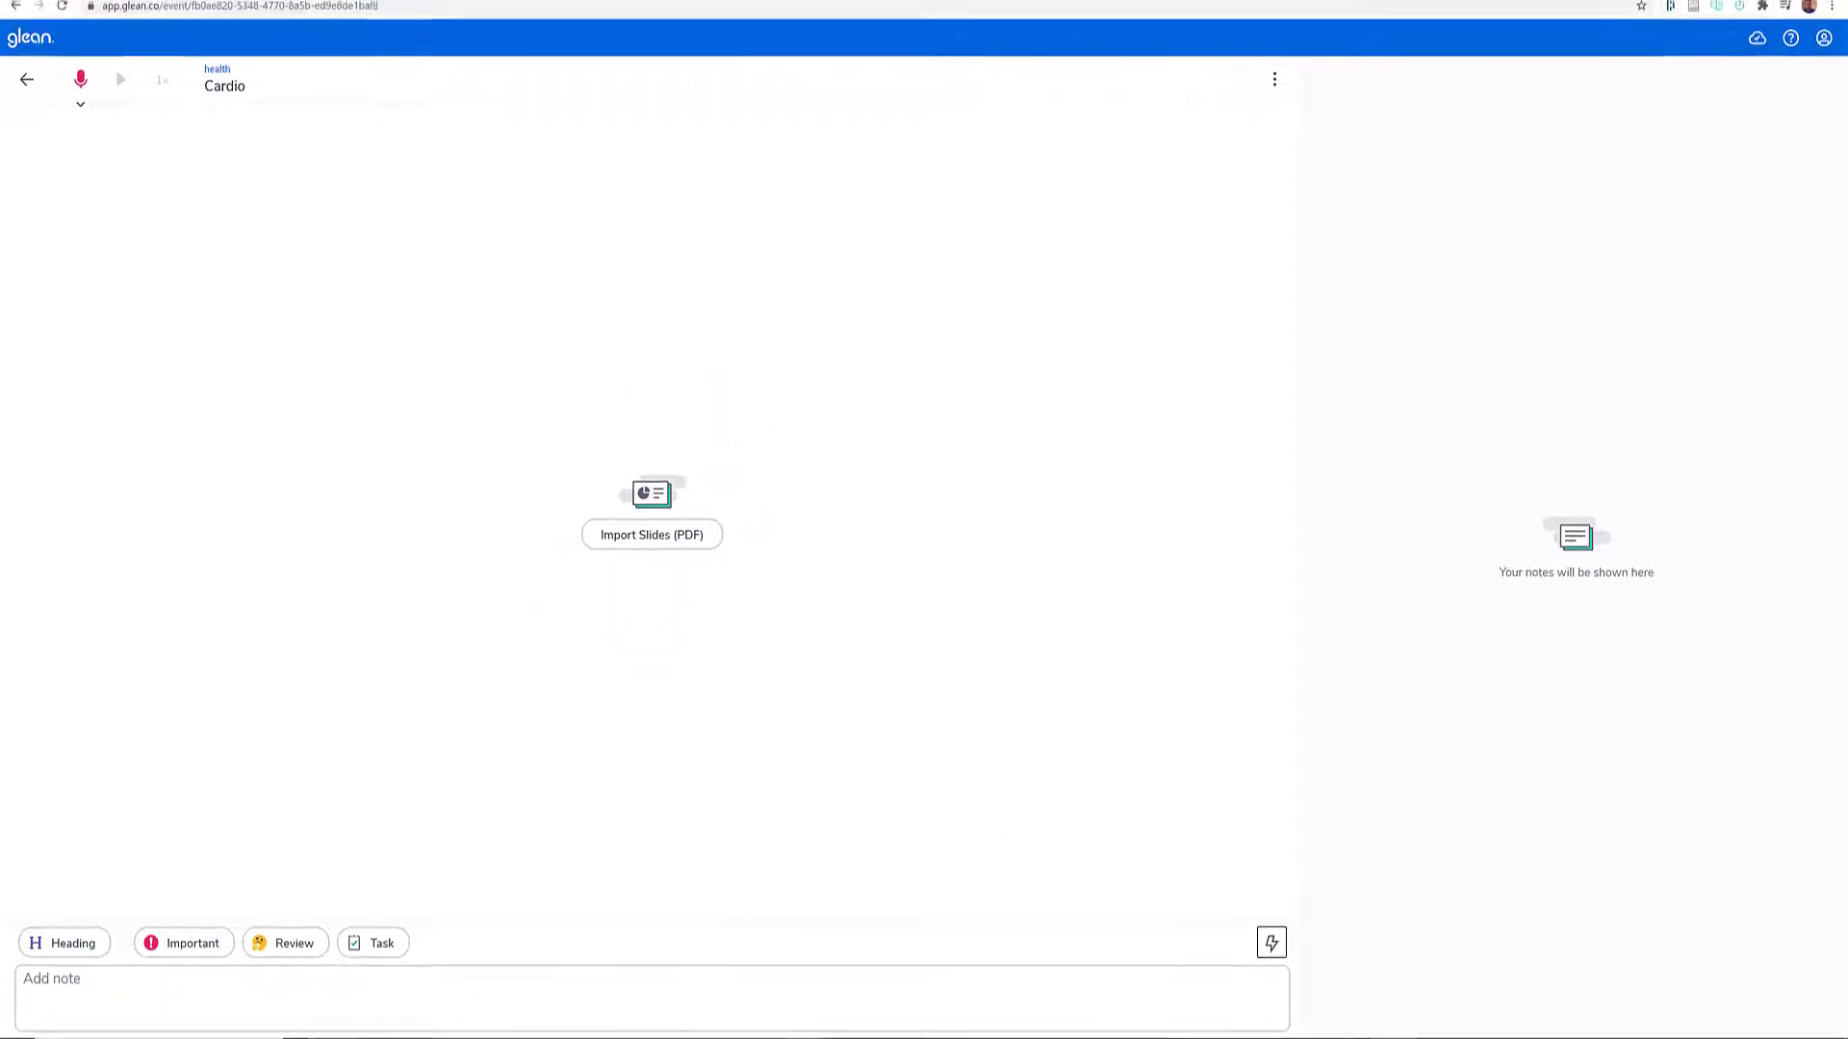
- Switch to the Health Powerpoint folder in File Explorer and open Health.pptx in PowerPoint
{"action": "key", "text": "alt+Tab"}
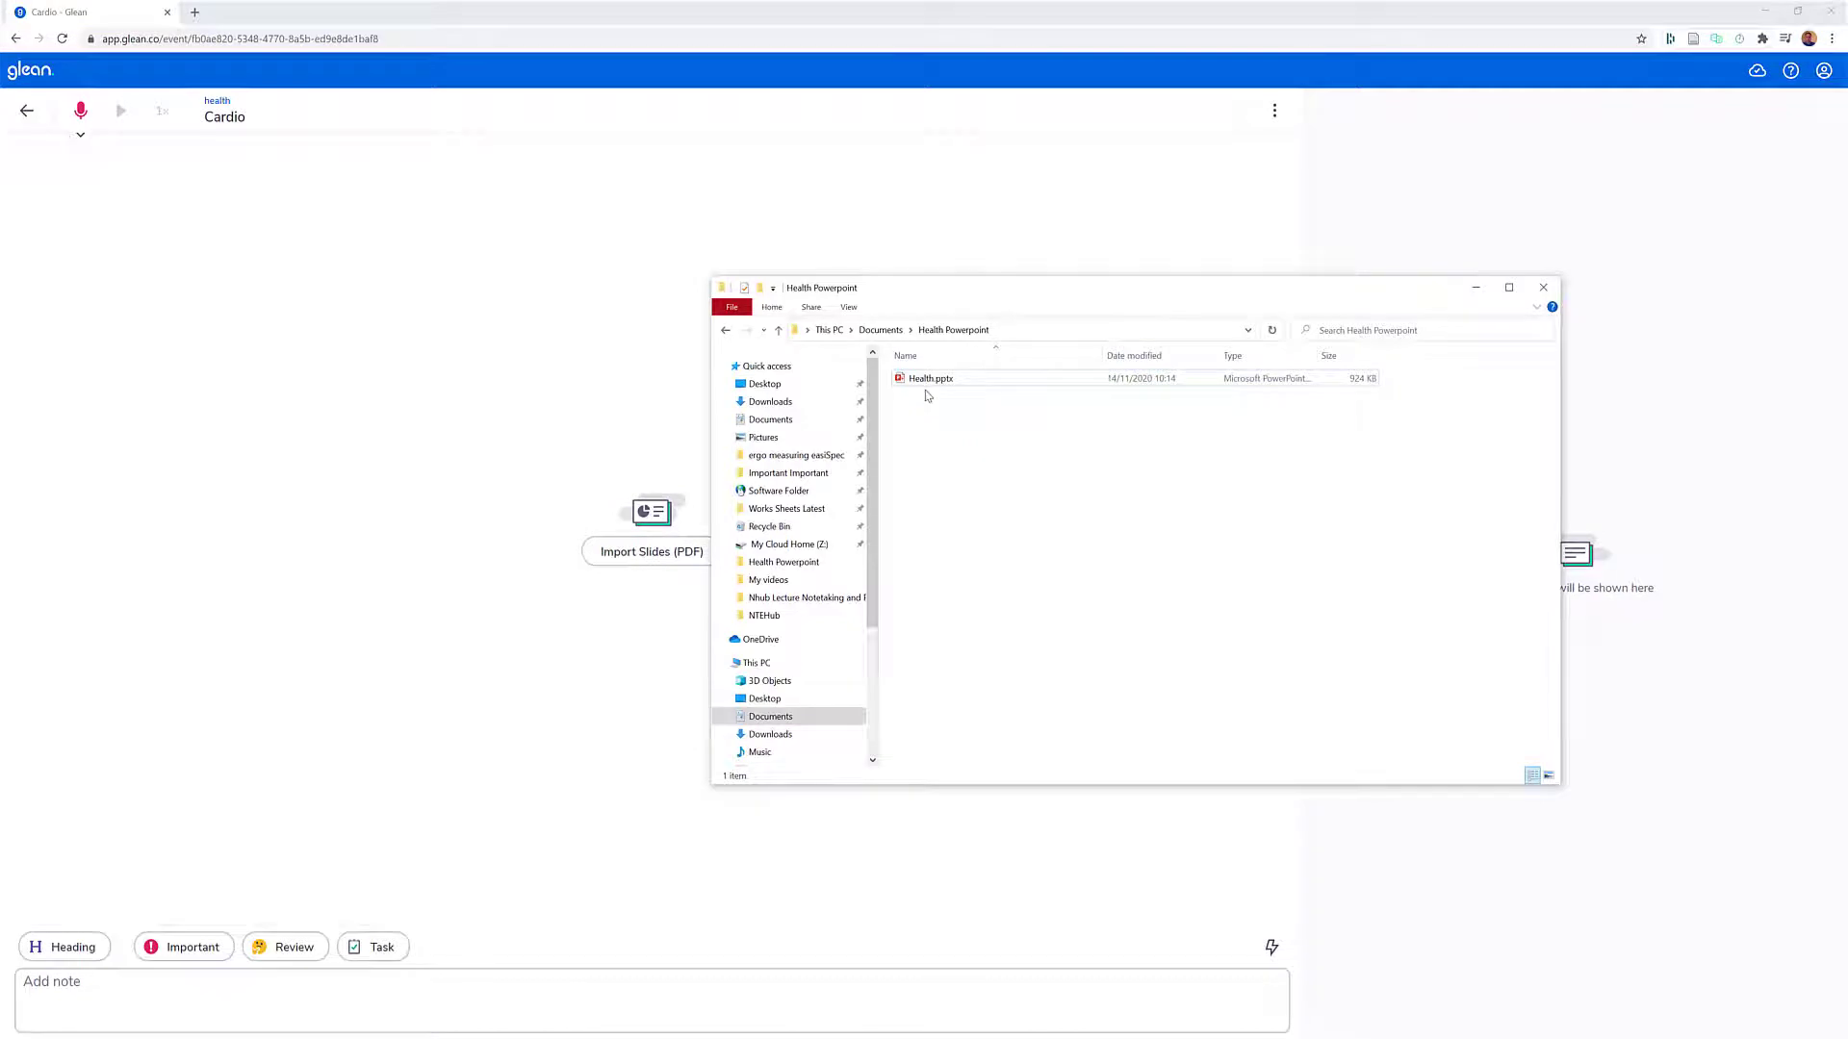
{"action": "double_click", "coordinate": [928, 382]}
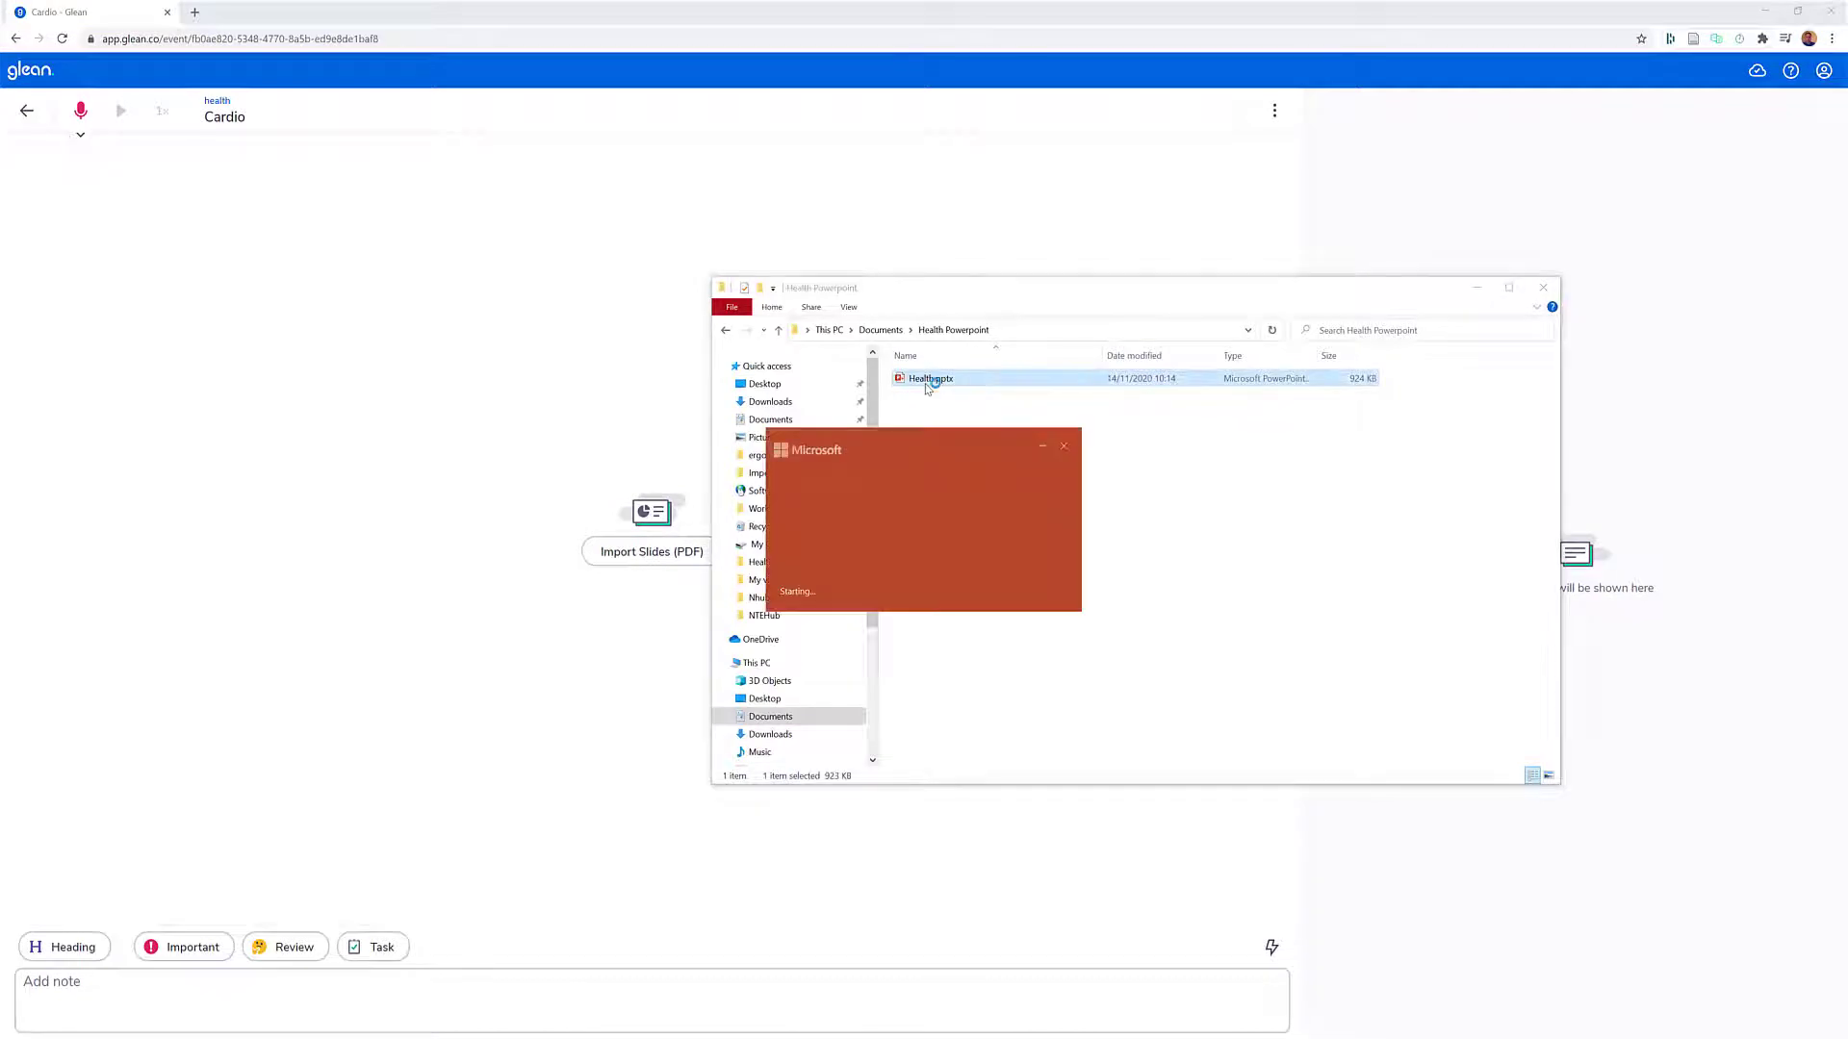
{"action": "left_click", "coordinate": [930, 568]}
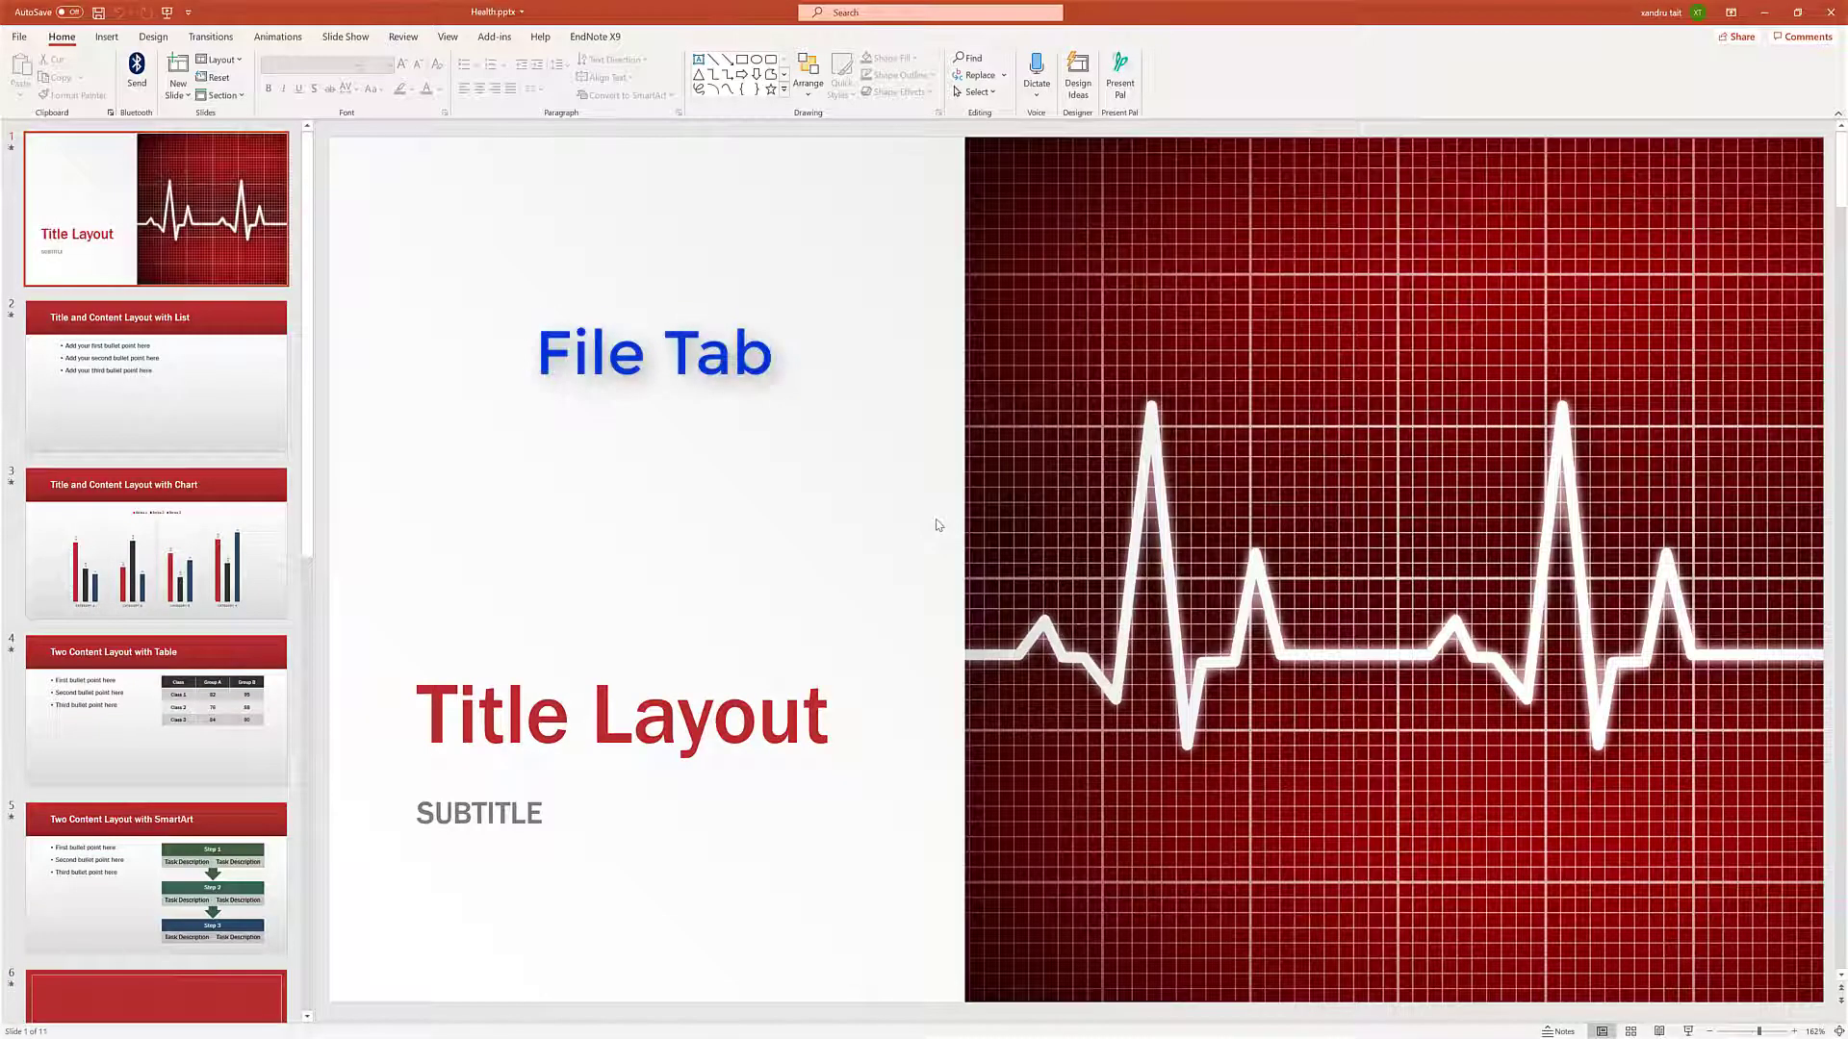
- Publish the presentation as Health.pdf in the Health Powerpoint folder, and close both the PDF and PowerPoint
{"action": "left_click", "coordinate": [19, 36]}
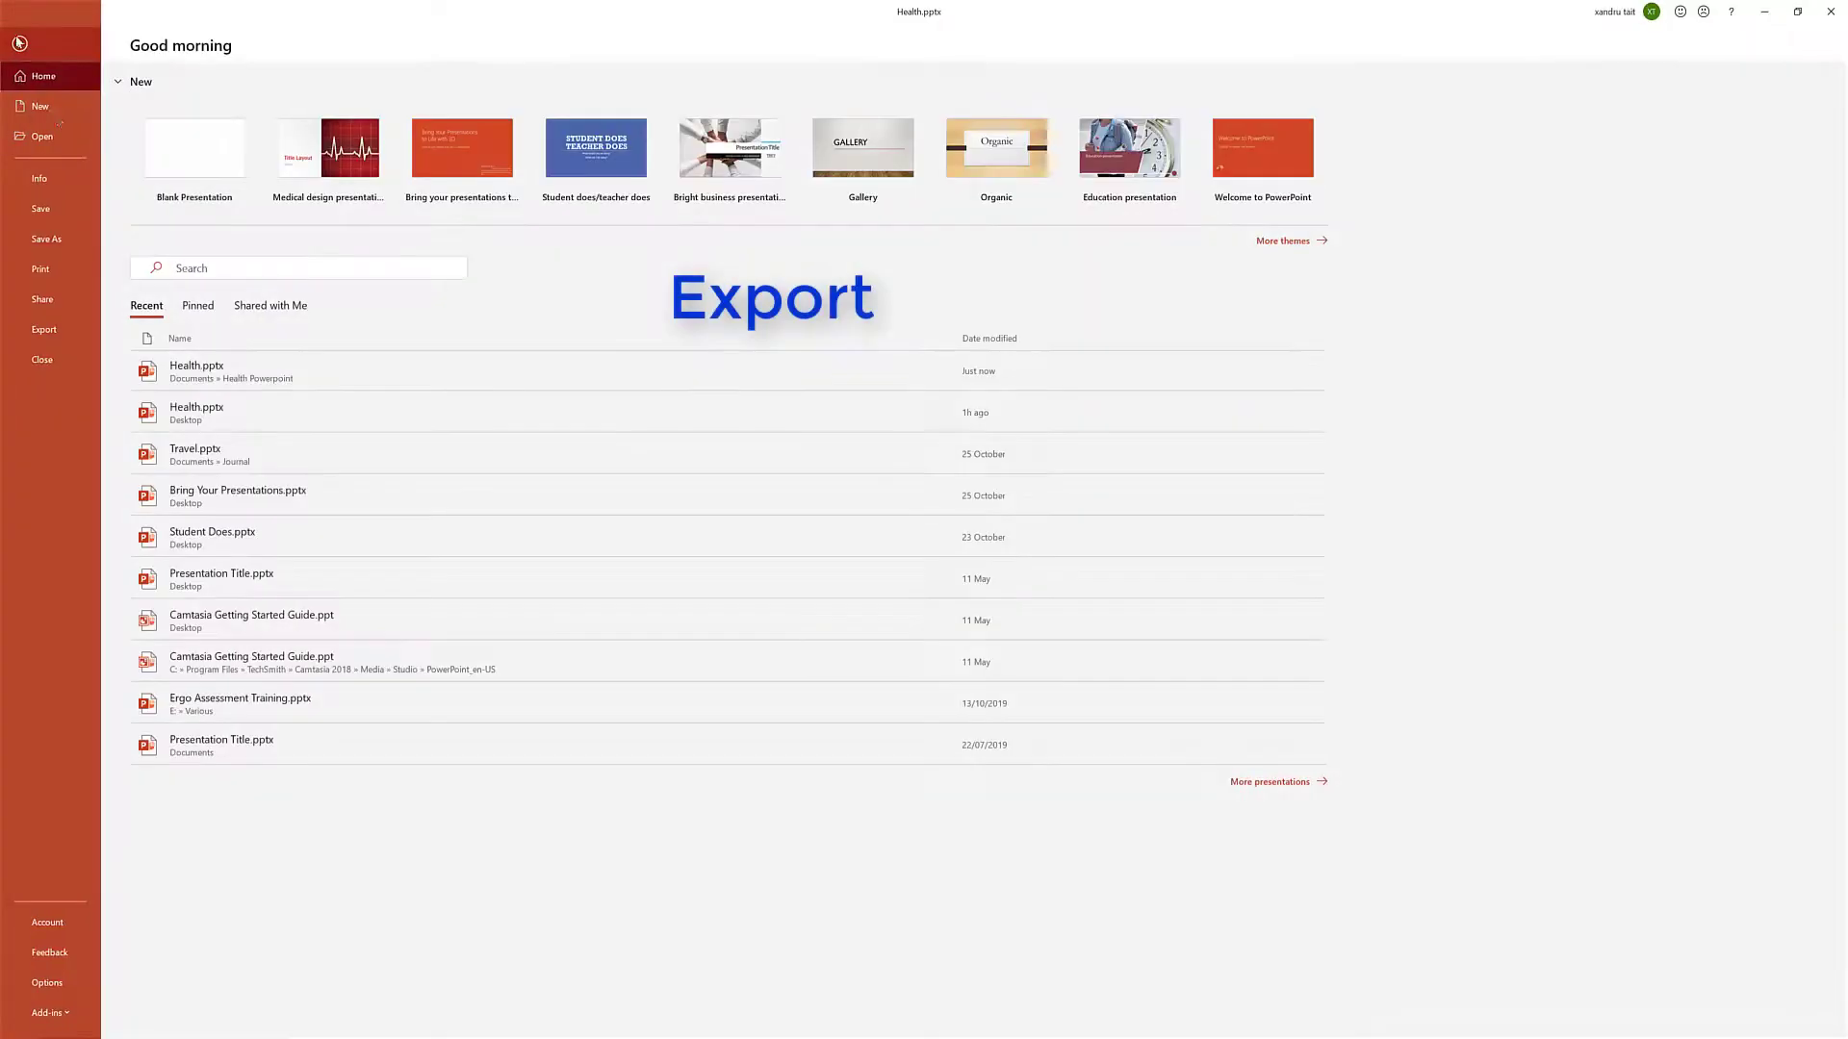
{"action": "left_click", "coordinate": [44, 330]}
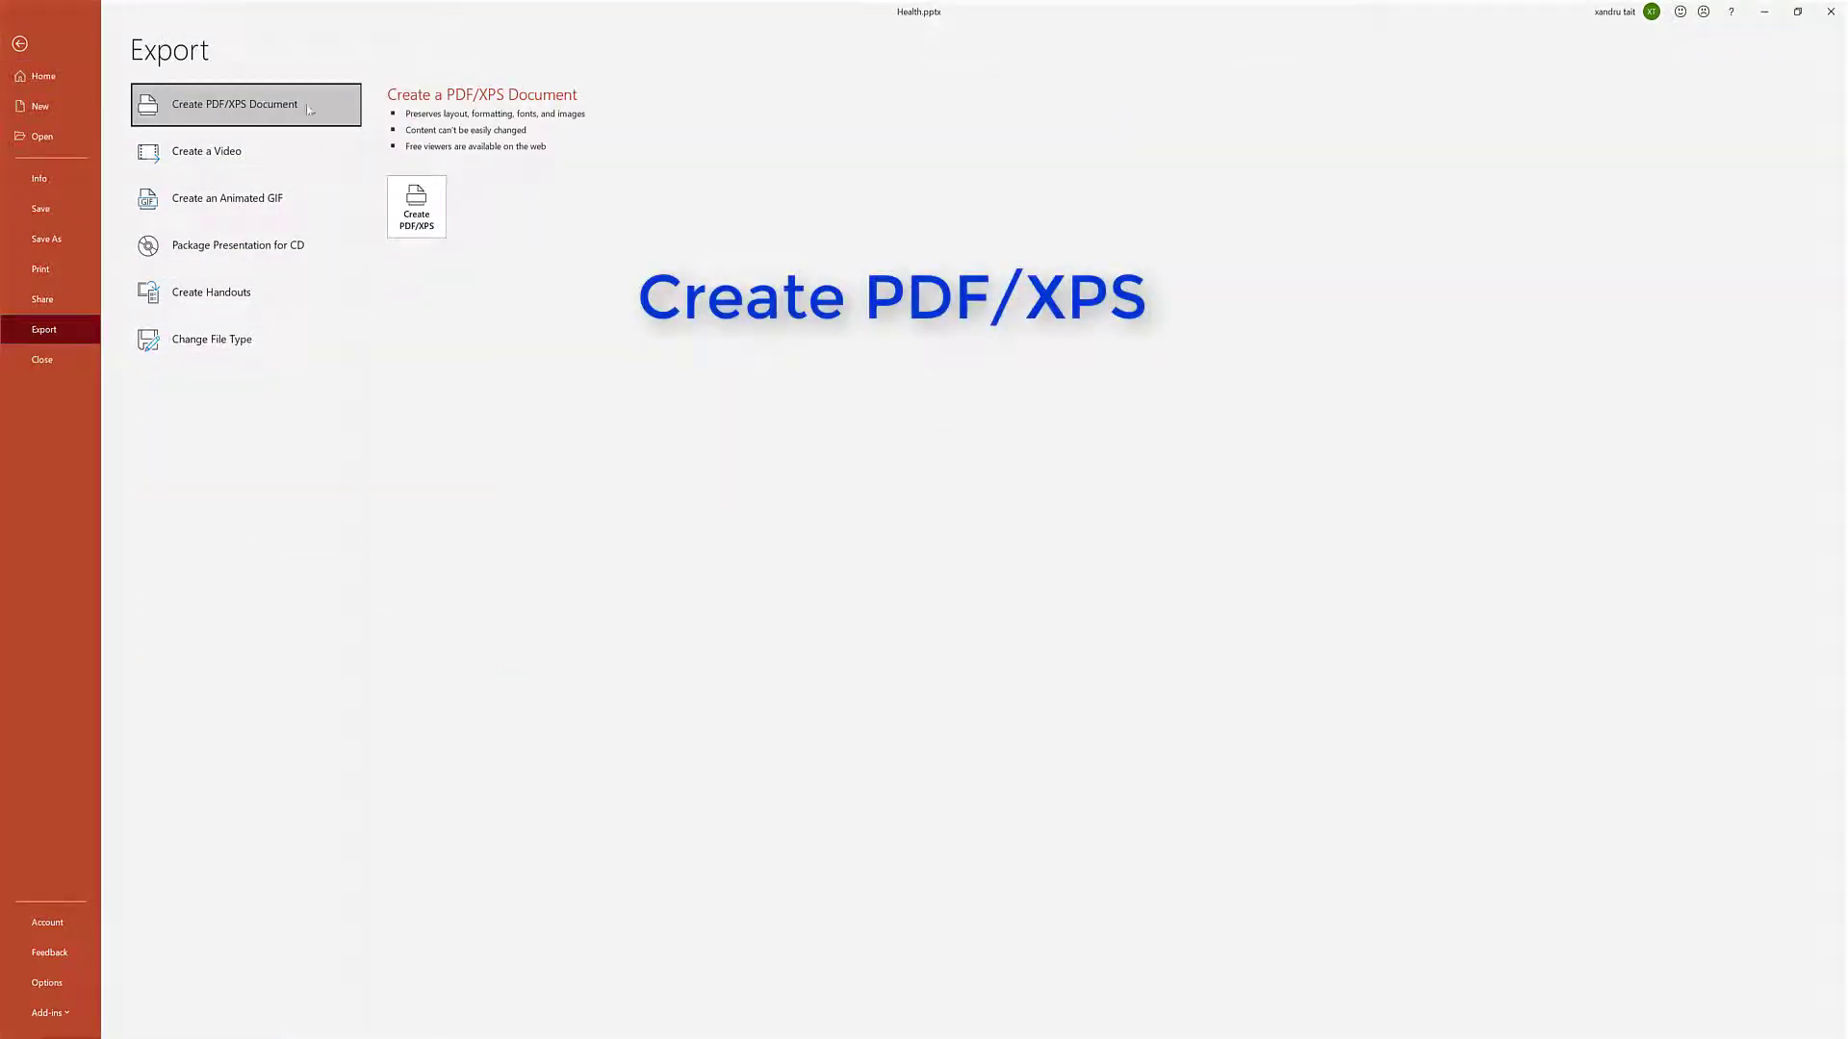
{"action": "left_click", "coordinate": [419, 207]}
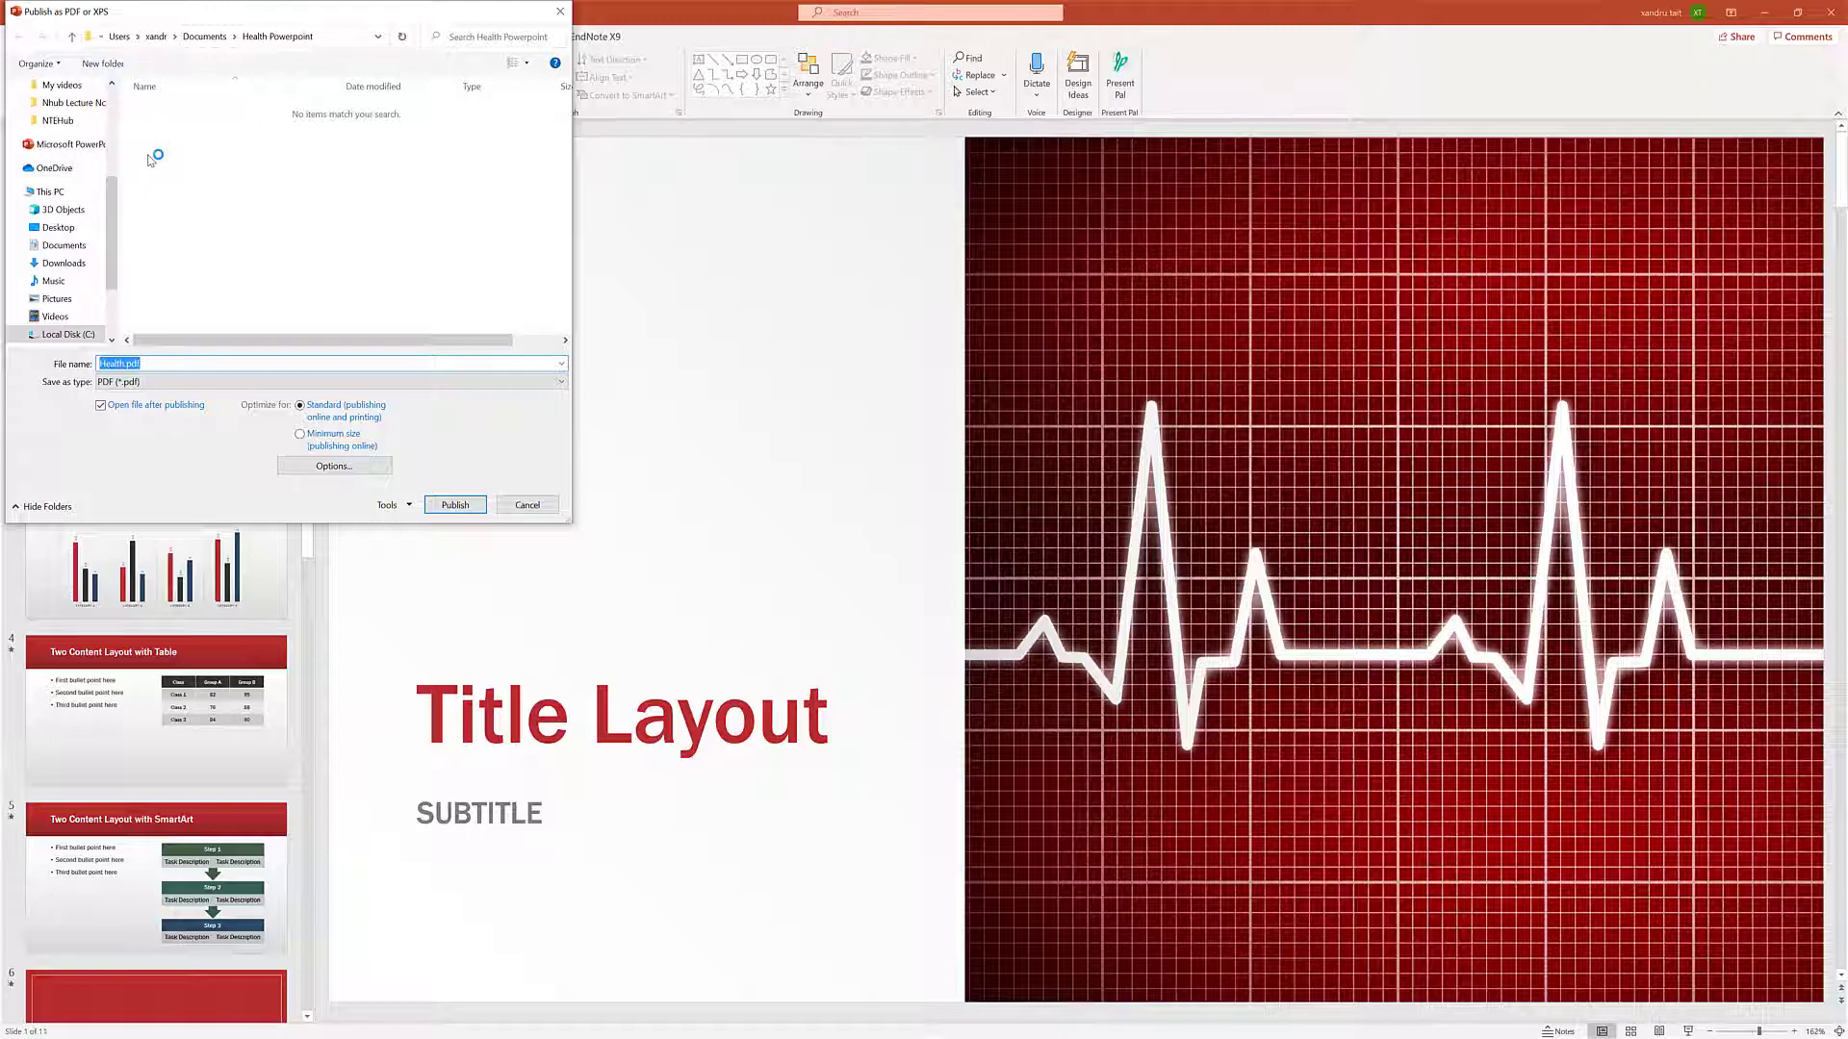
{"action": "left_click", "coordinate": [452, 504]}
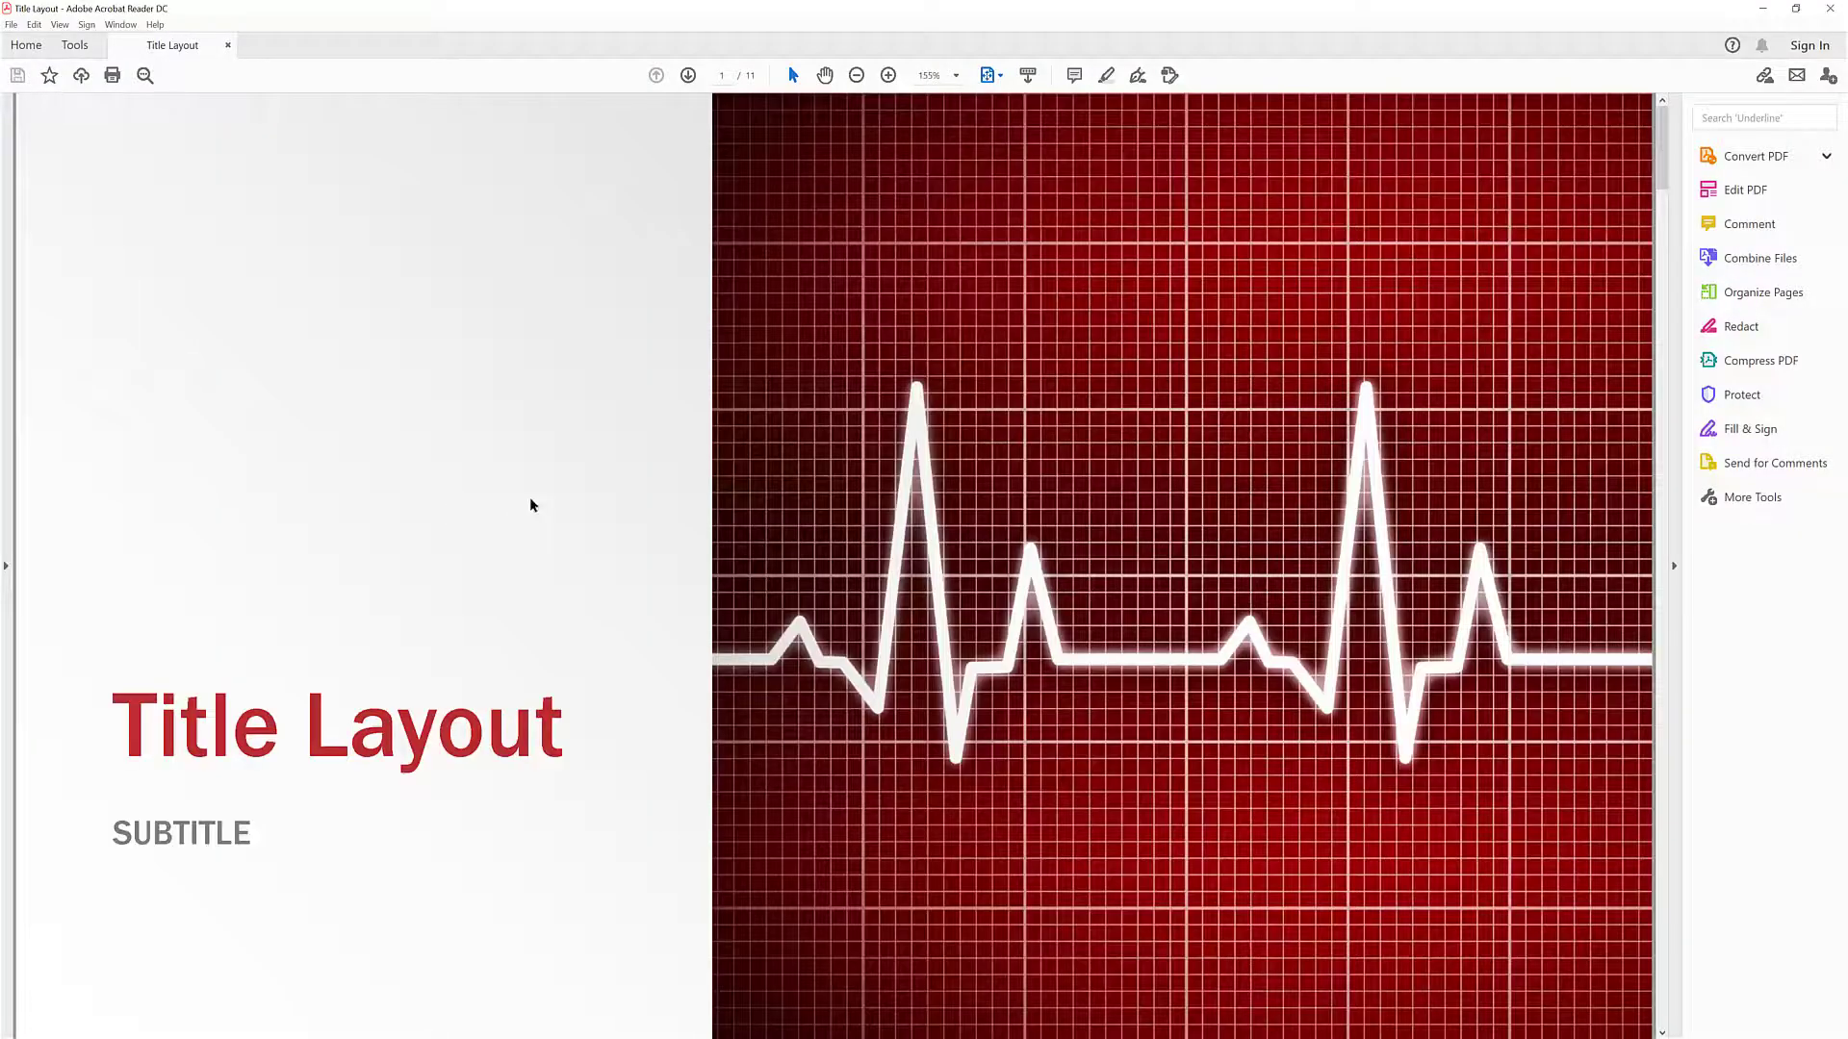
{"action": "left_click", "coordinate": [1832, 9]}
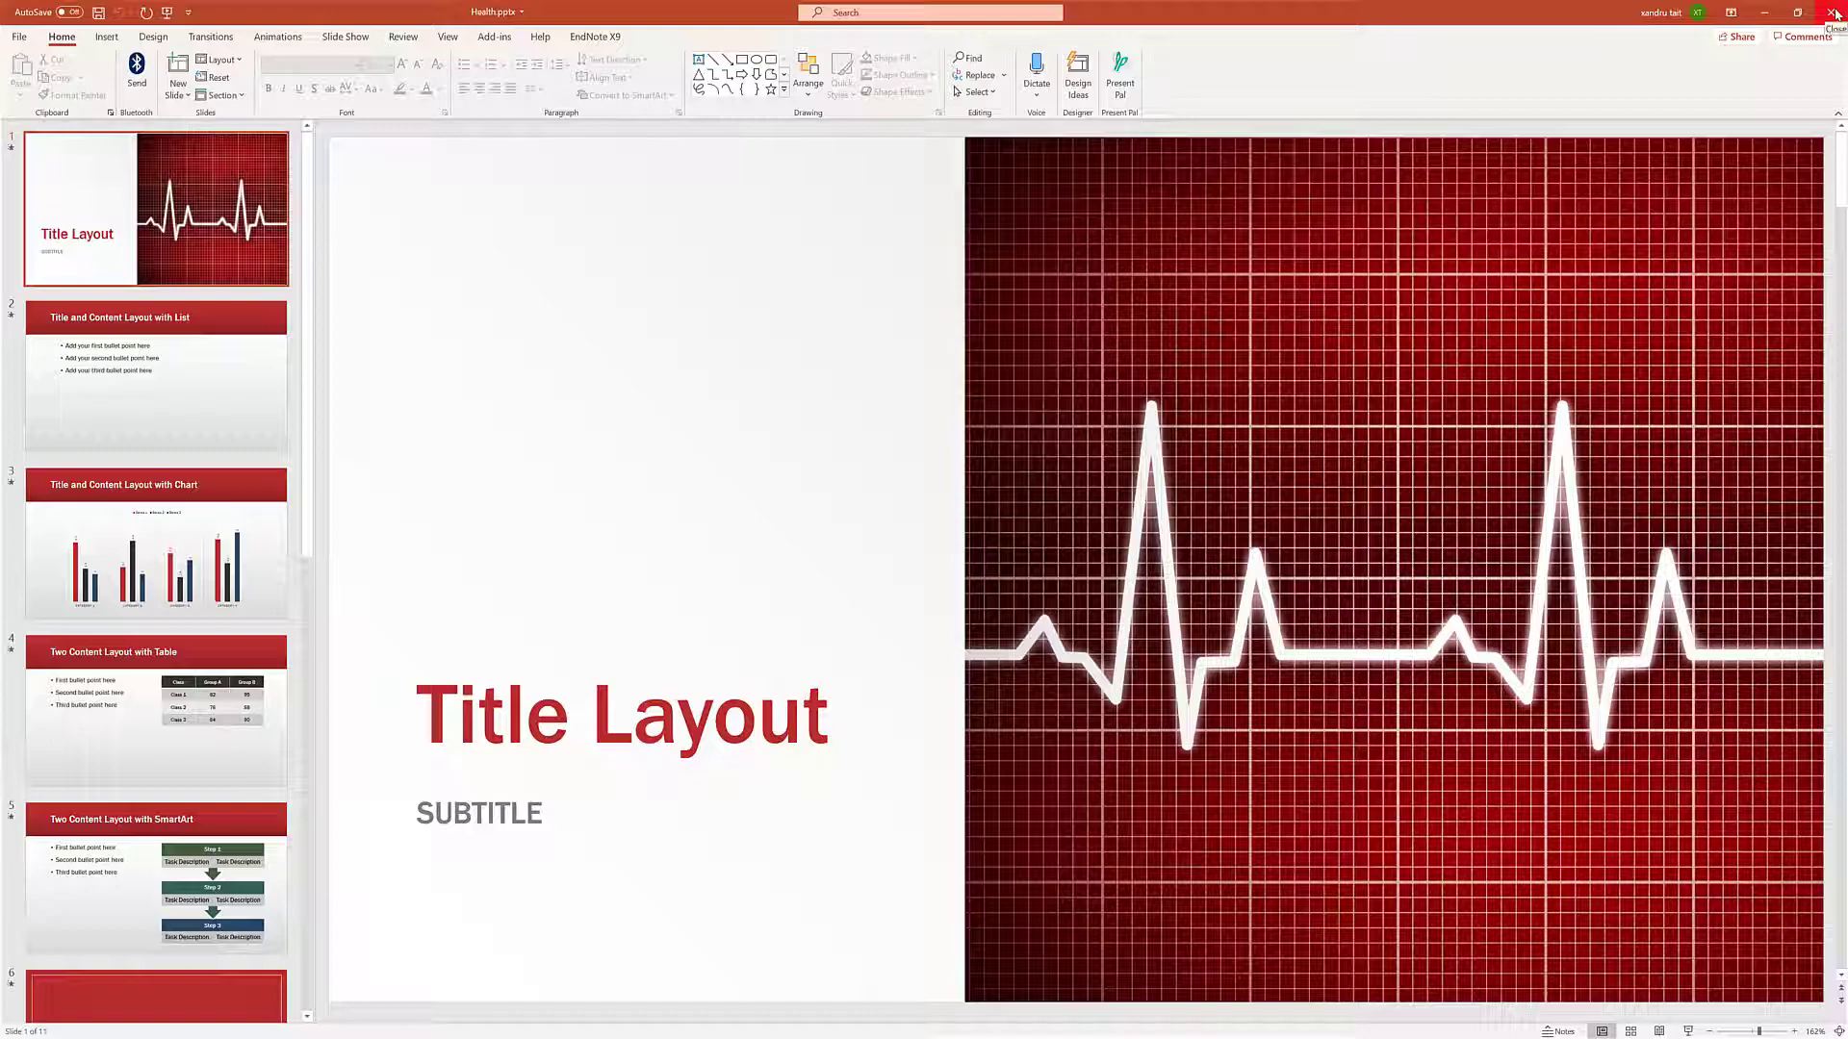
{"action": "left_click", "coordinate": [1833, 12]}
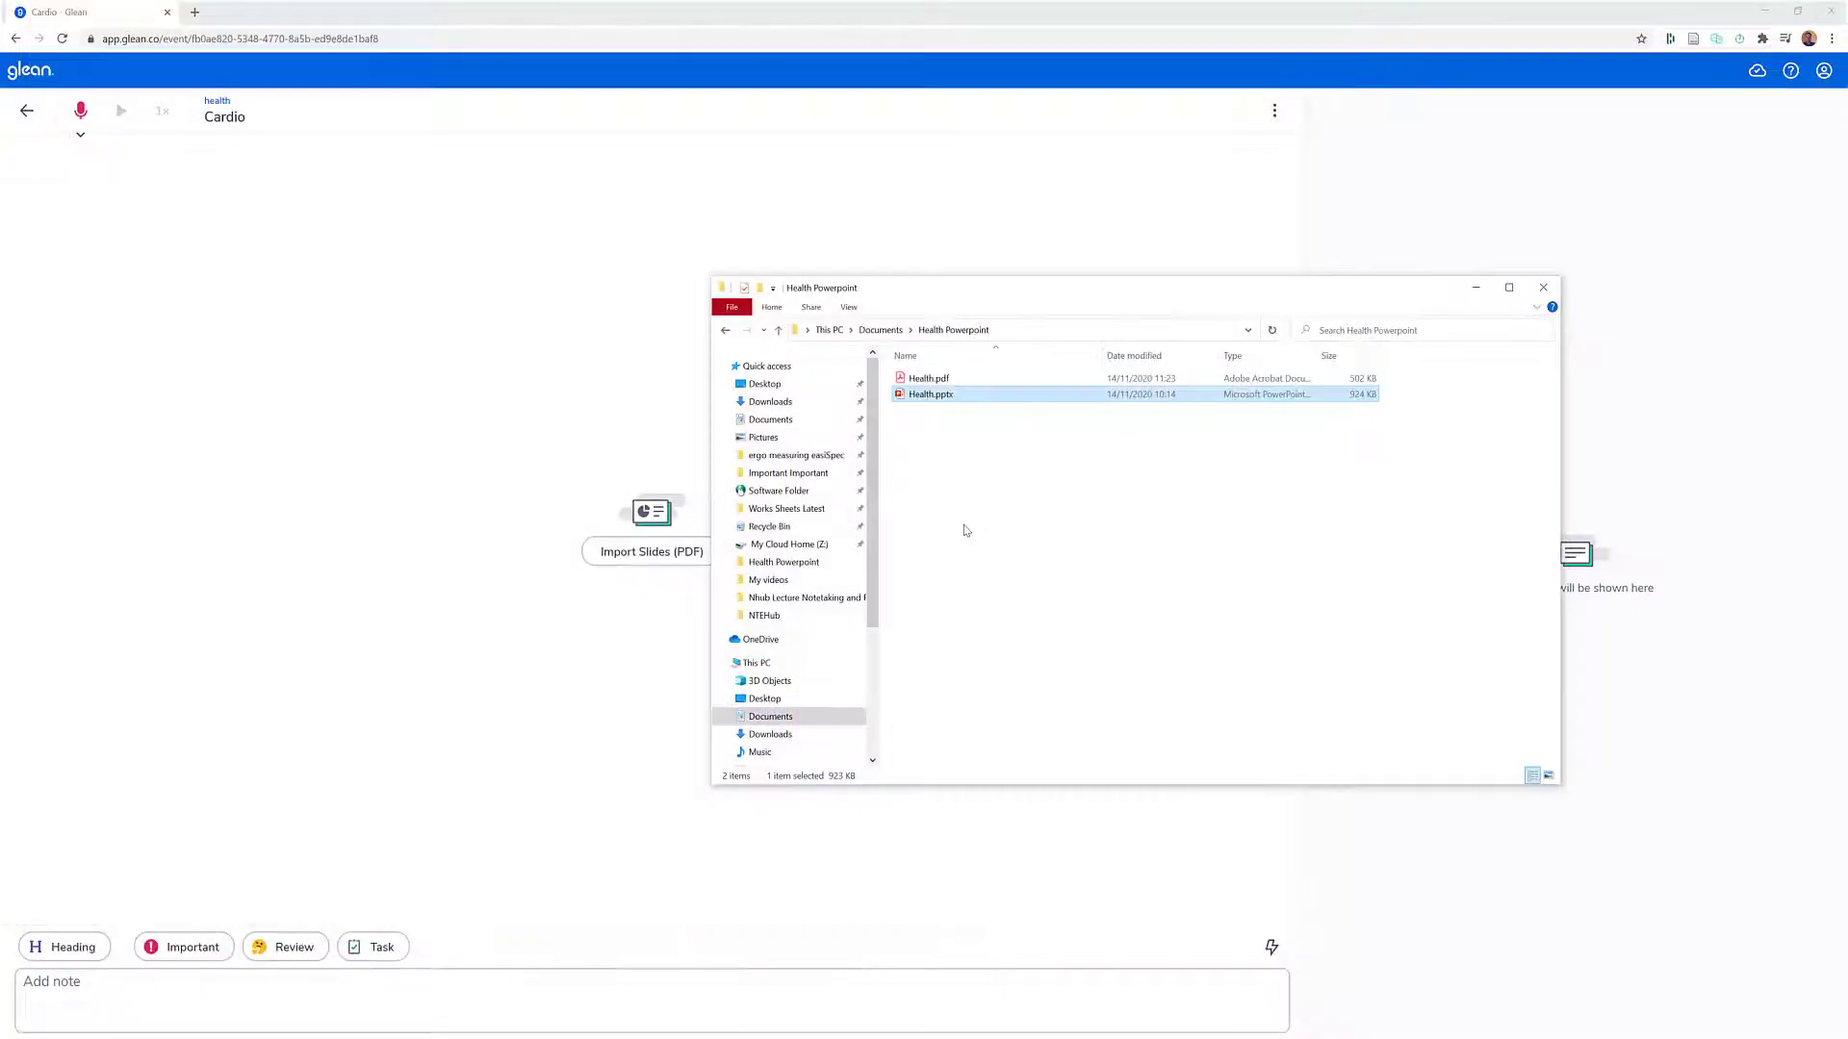
- Close the File Explorer window and import Health.pdf as the slides of the Cardio event in Glean
{"action": "left_click", "coordinate": [922, 379]}
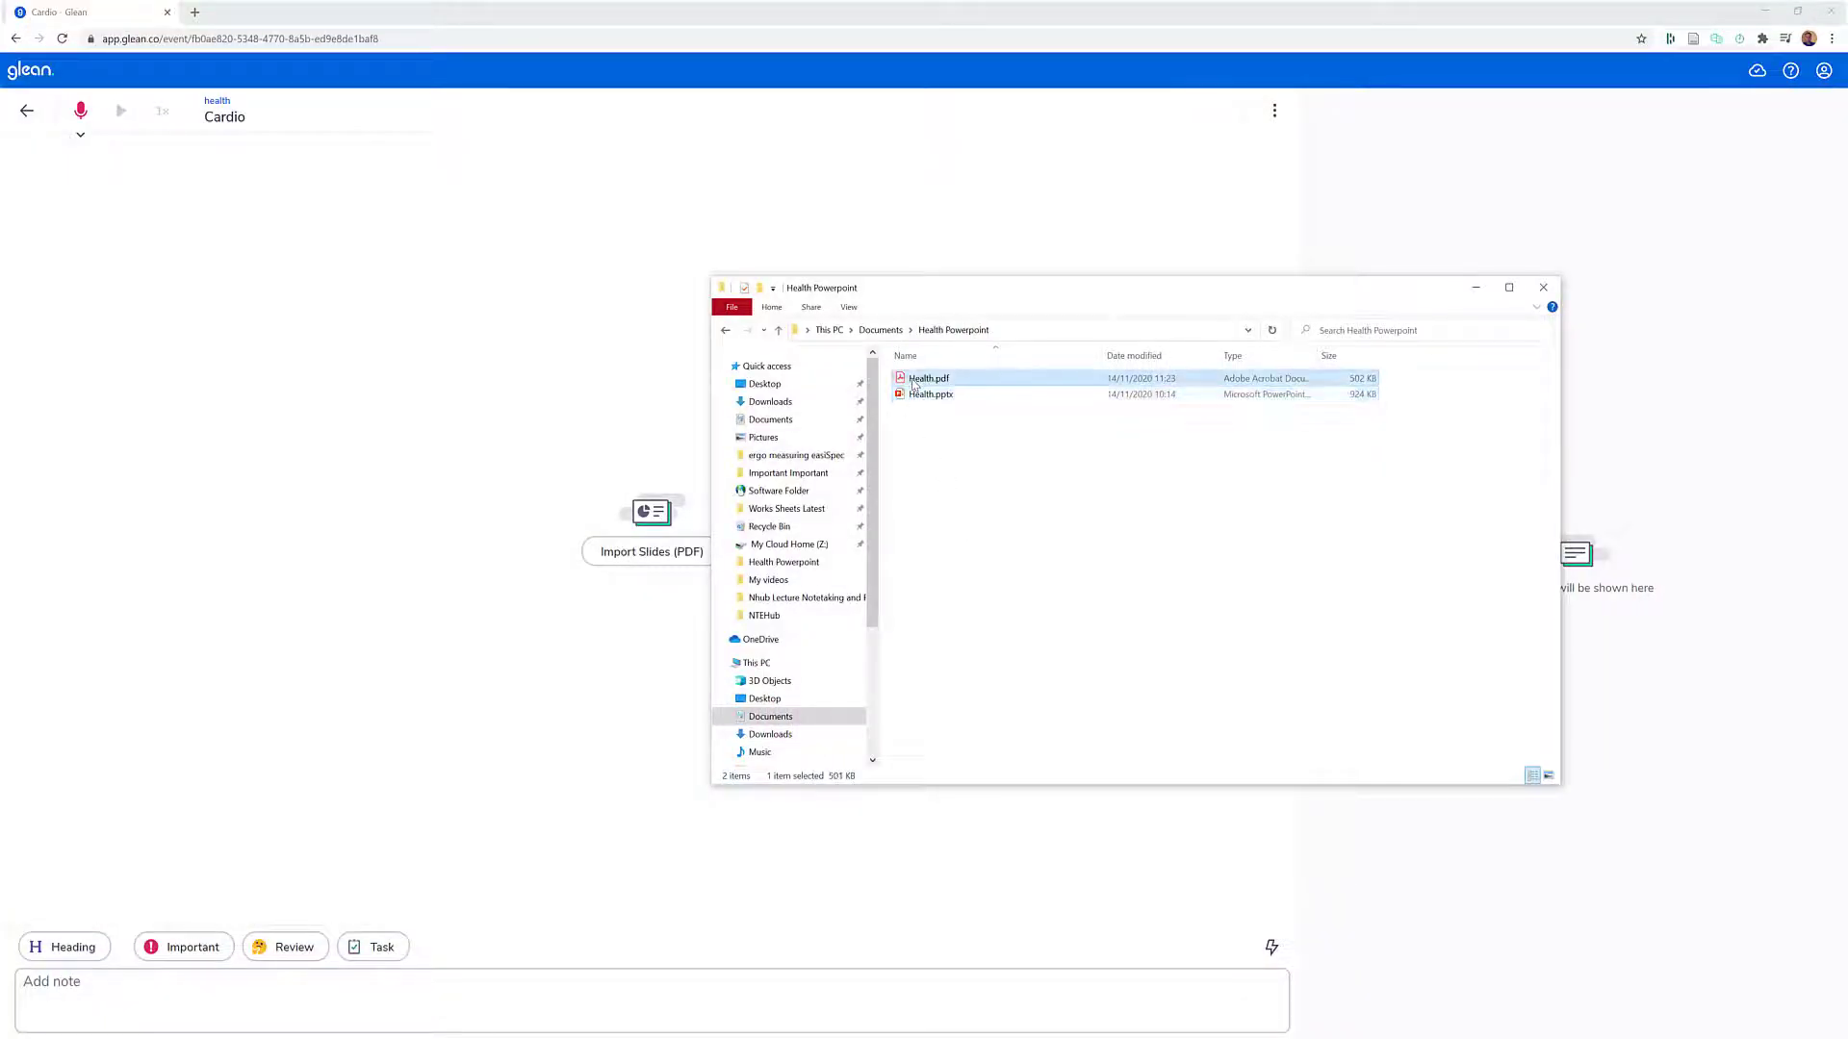
{"action": "left_click", "coordinate": [1542, 291]}
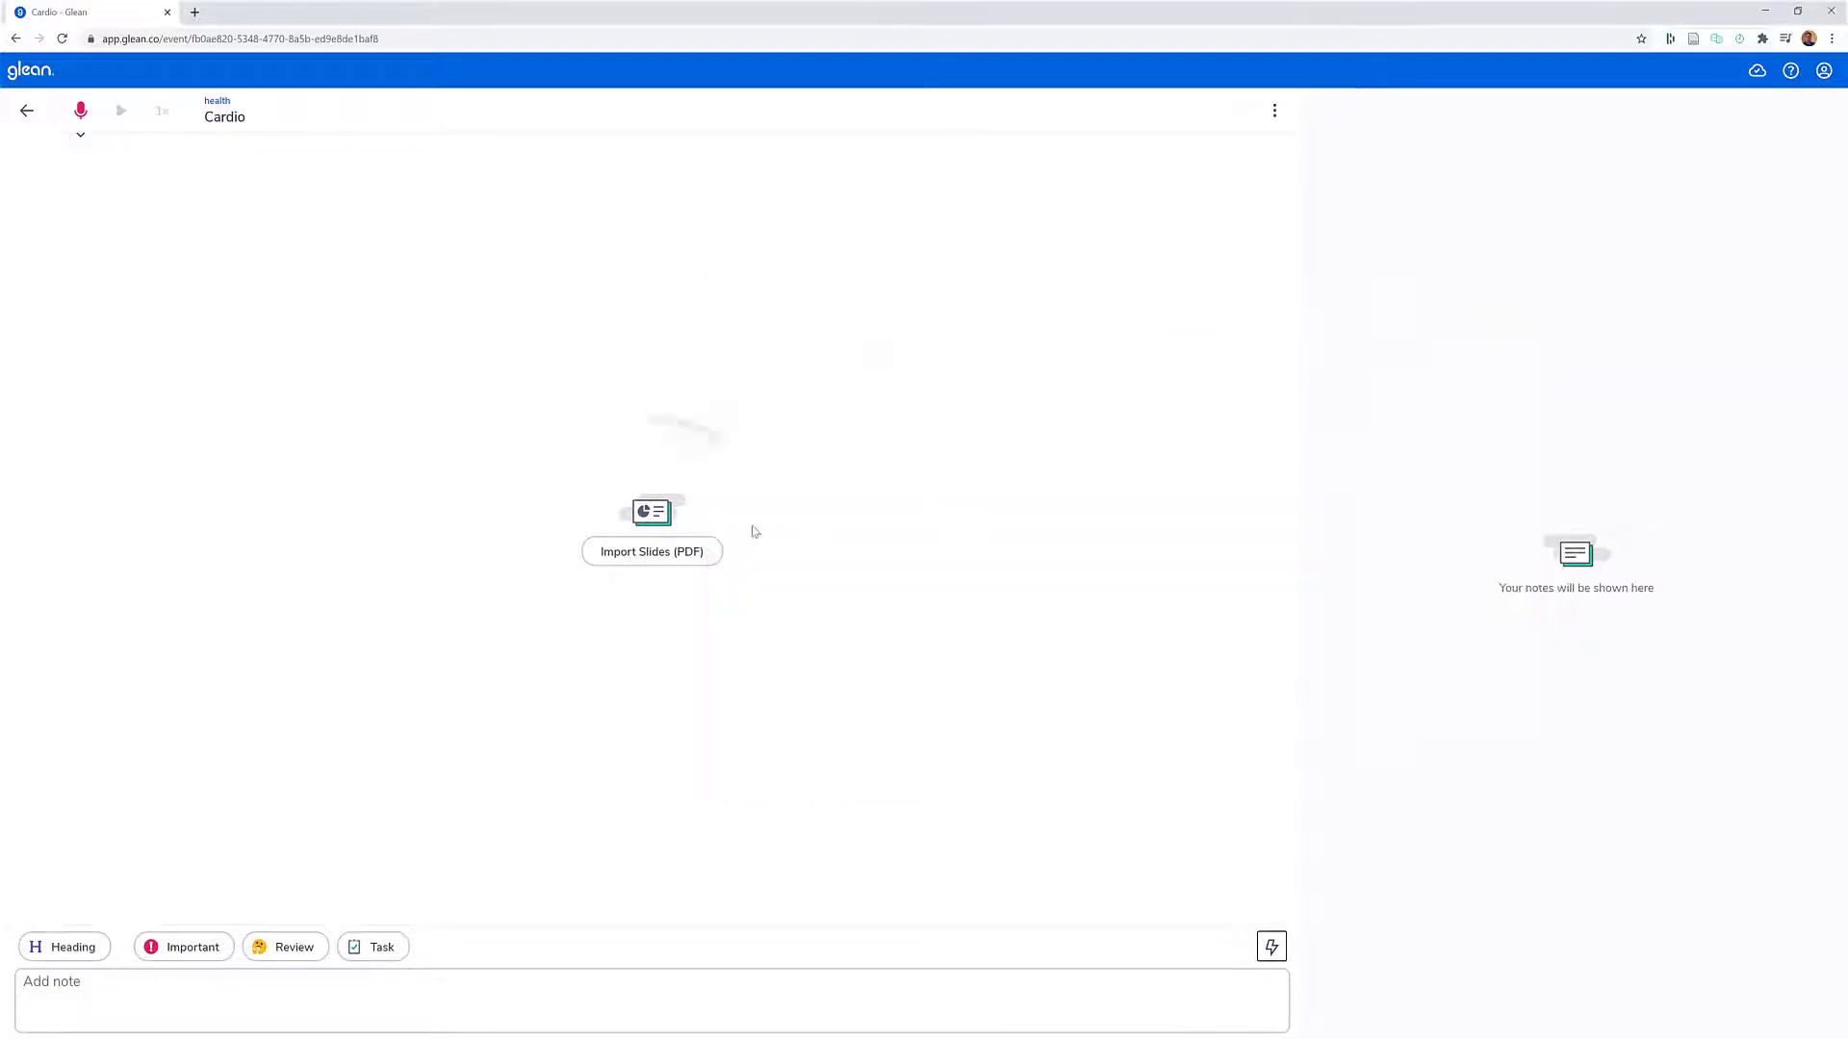
{"action": "left_click", "coordinate": [659, 555]}
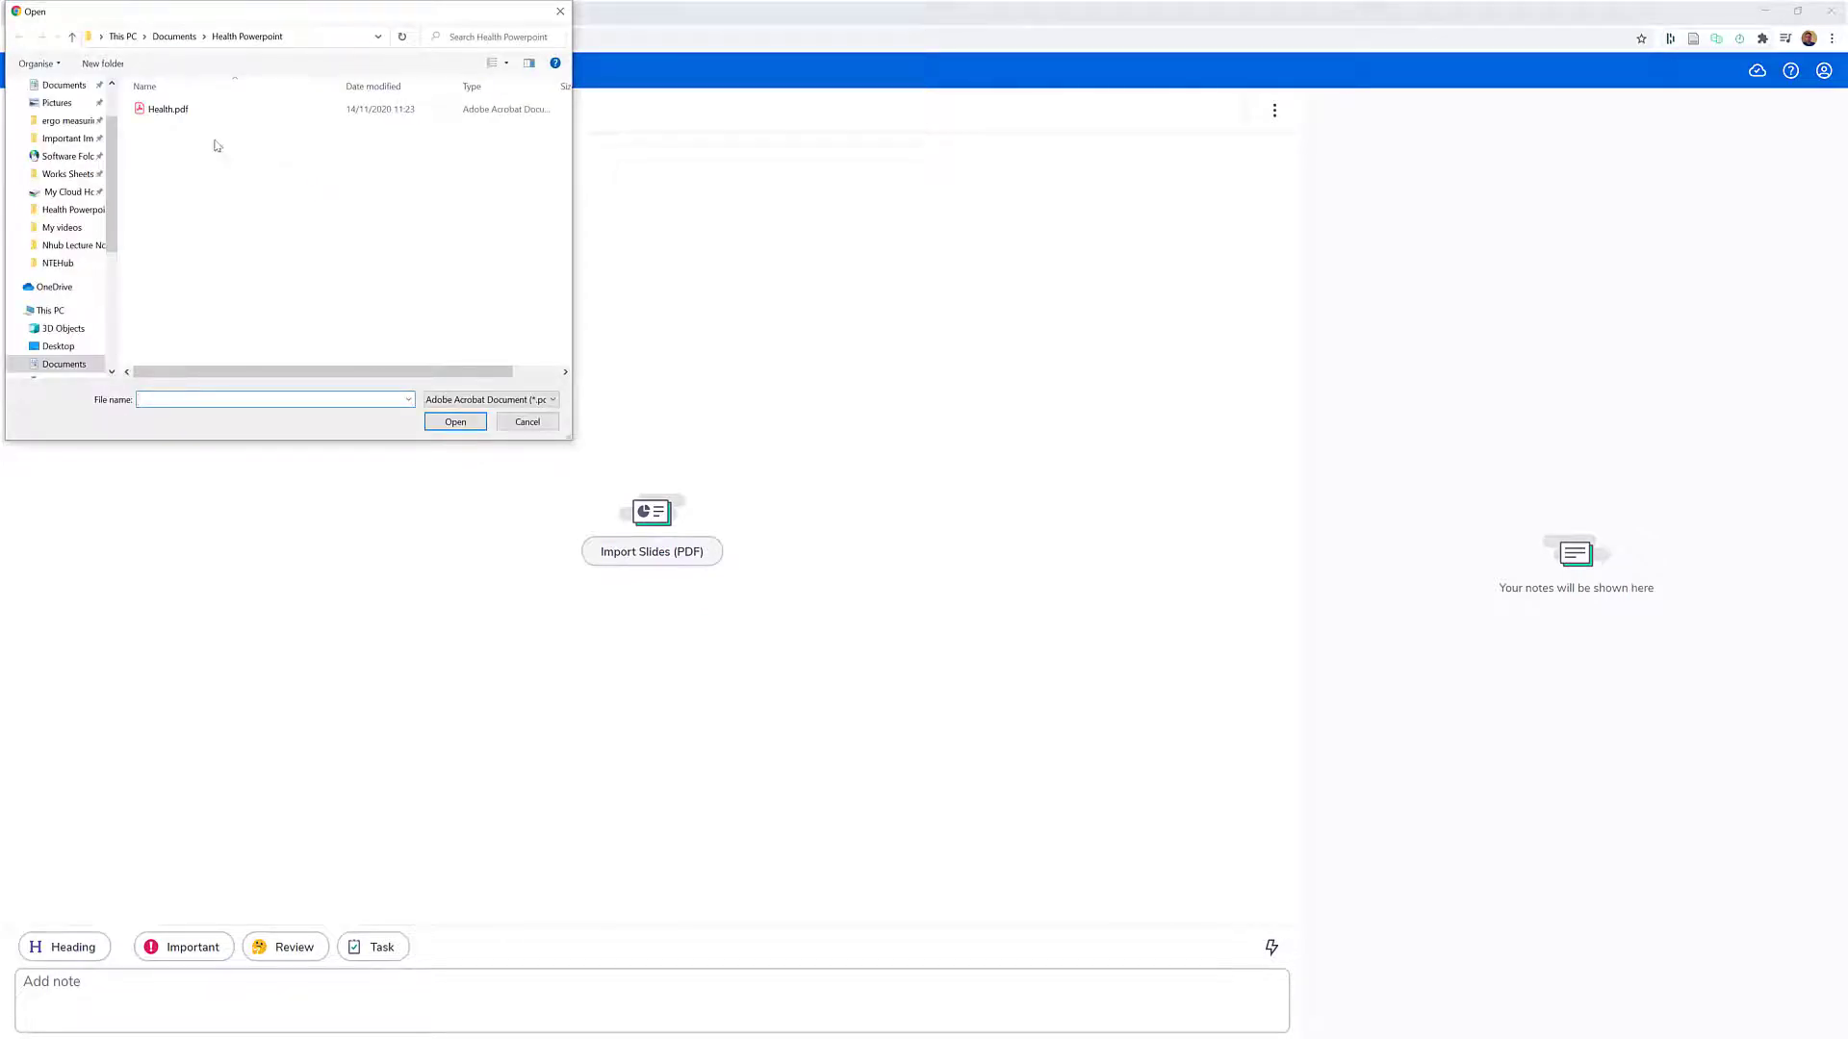
{"action": "double_click", "coordinate": [193, 112]}
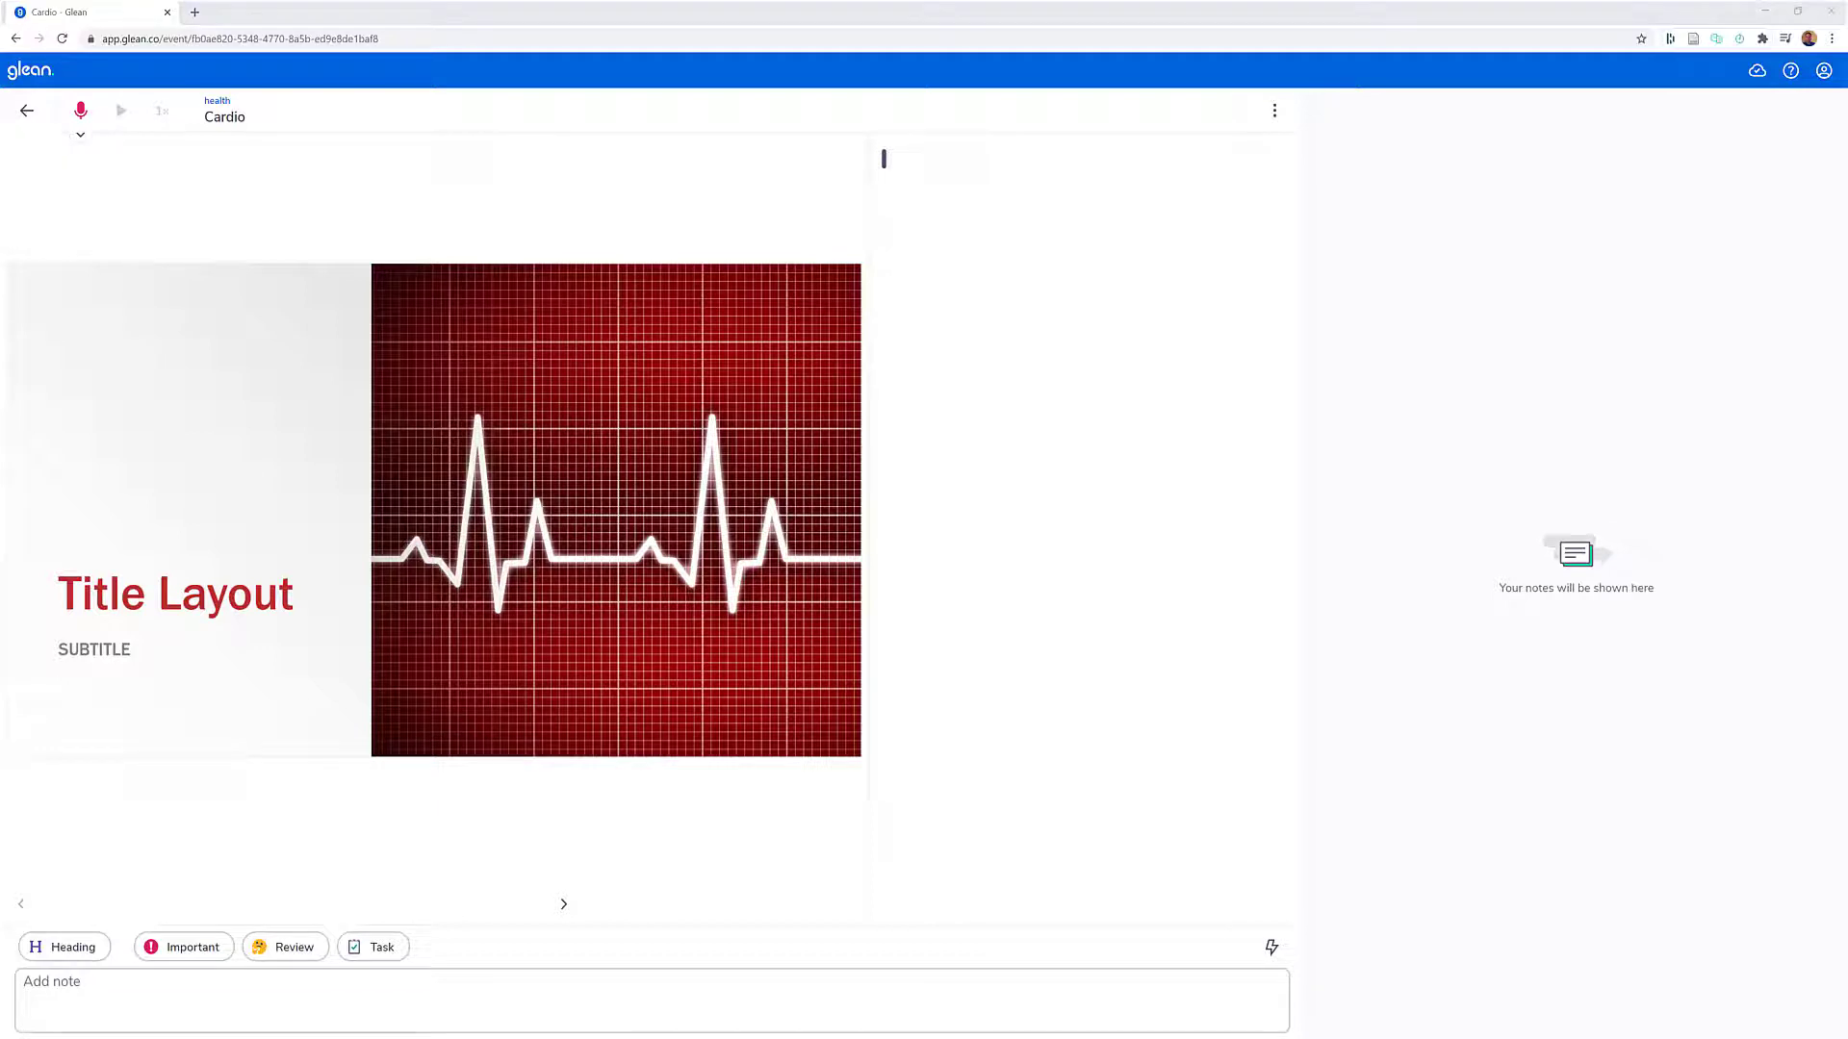
- Switch to the YouTube lecture window and snap it to the right half of the desktop, with the Glean window filling the left half
{"action": "mouse_move", "coordinate": [808, 1038]}
{"action": "left_click", "coordinate": [866, 991]}
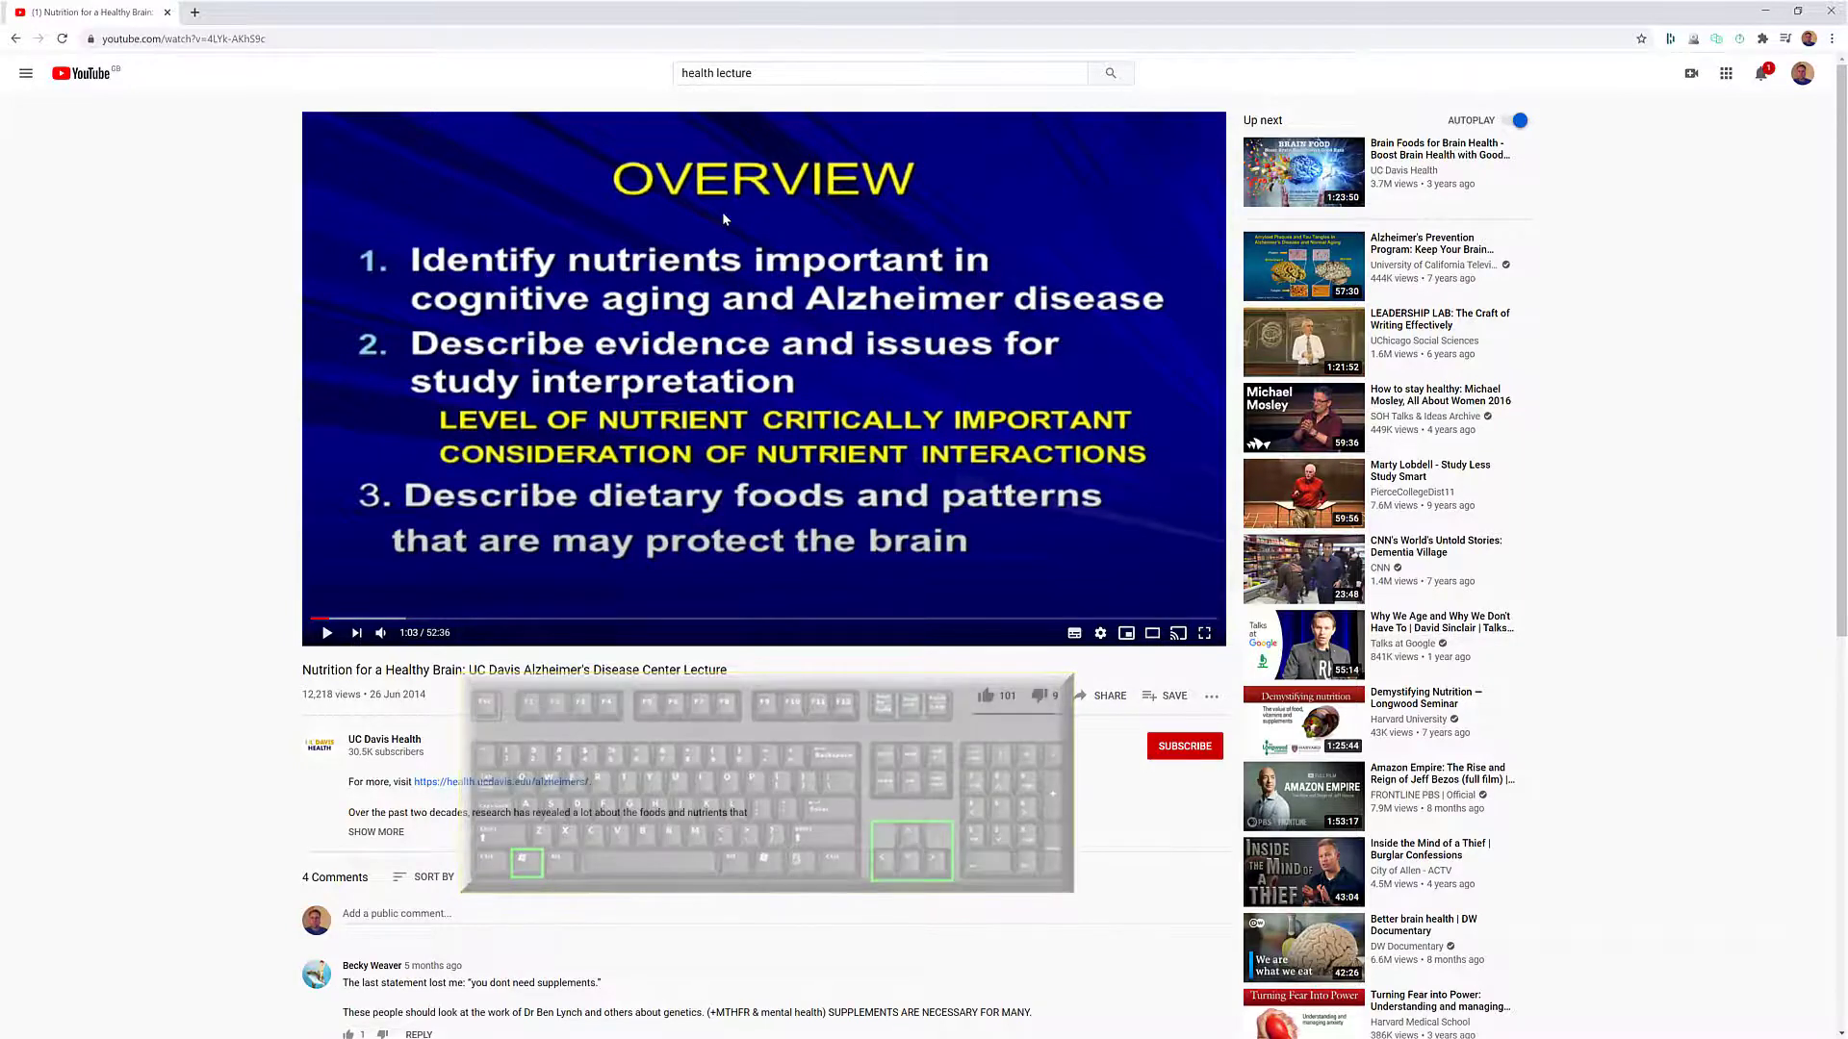
{"action": "key", "text": "super+Right"}
{"action": "key", "text": "super+Left"}
{"action": "key", "text": "super+Right"}
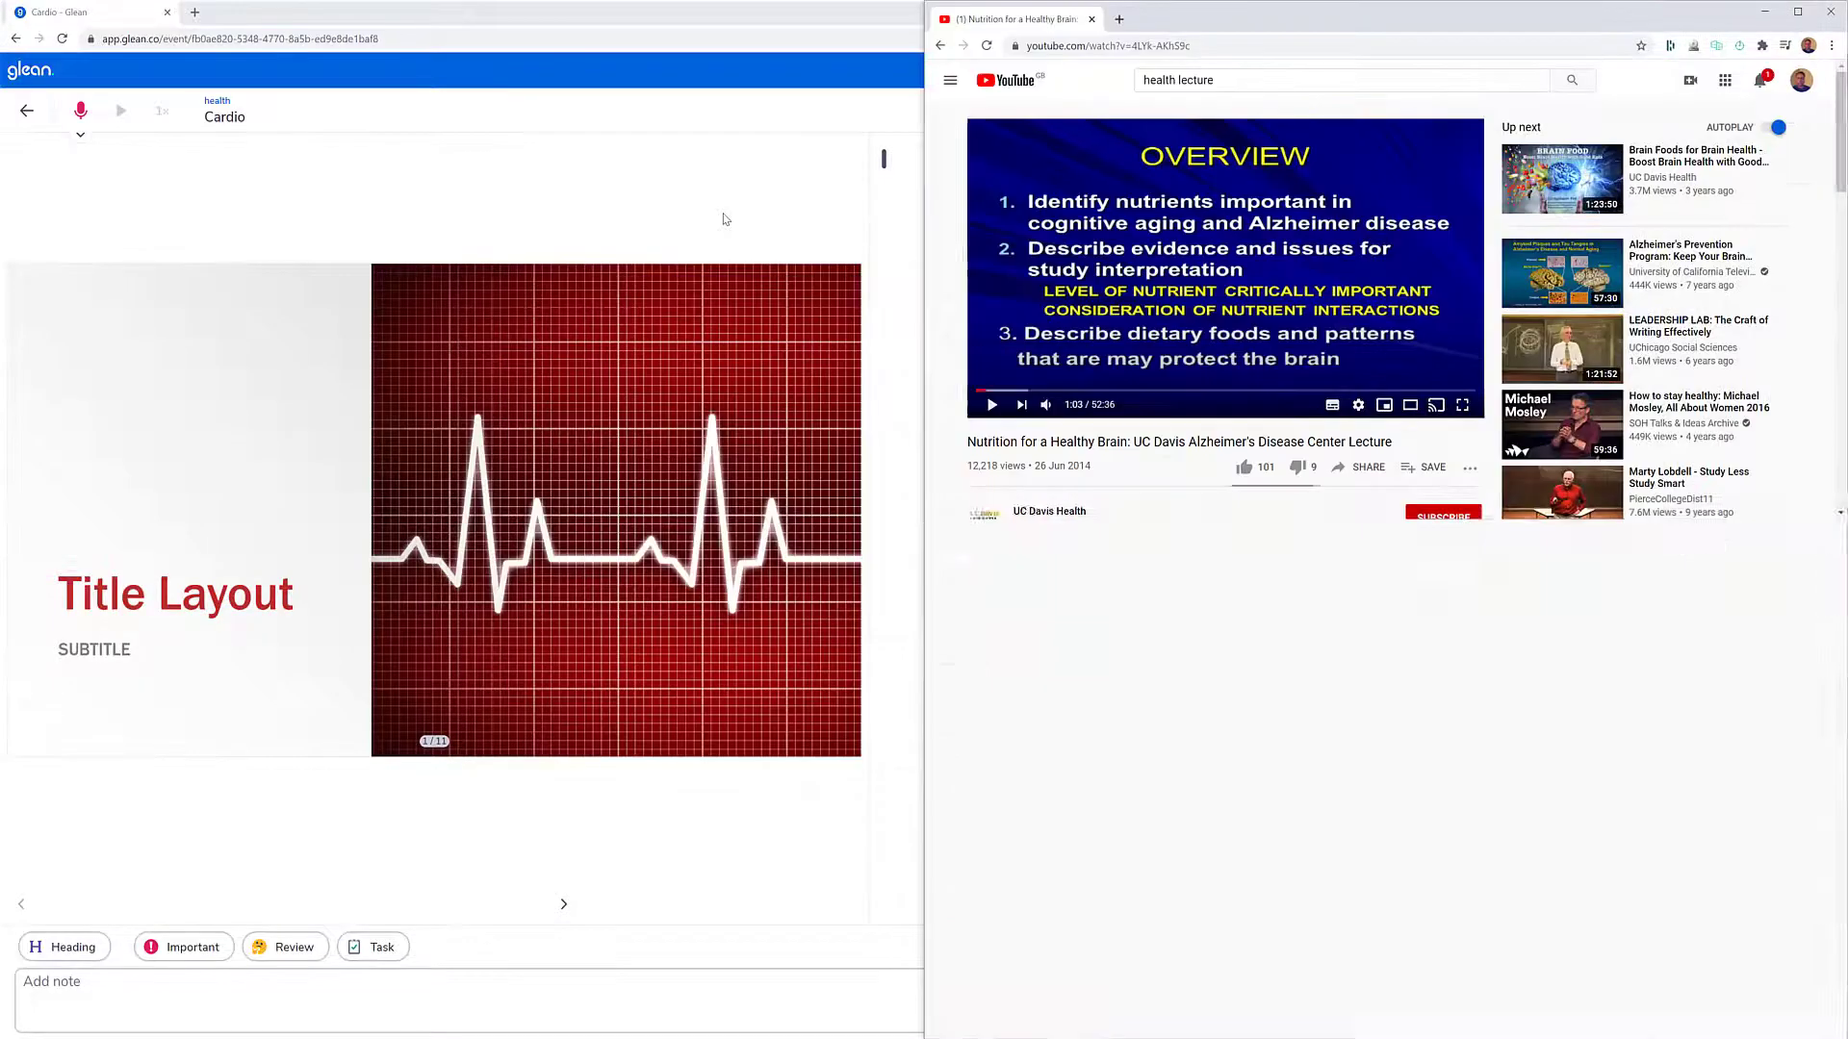
{"action": "key", "text": "super+Left"}
{"action": "key", "text": "super+Left"}
{"action": "key", "text": "super+Right"}
{"action": "key", "text": "super+Right"}
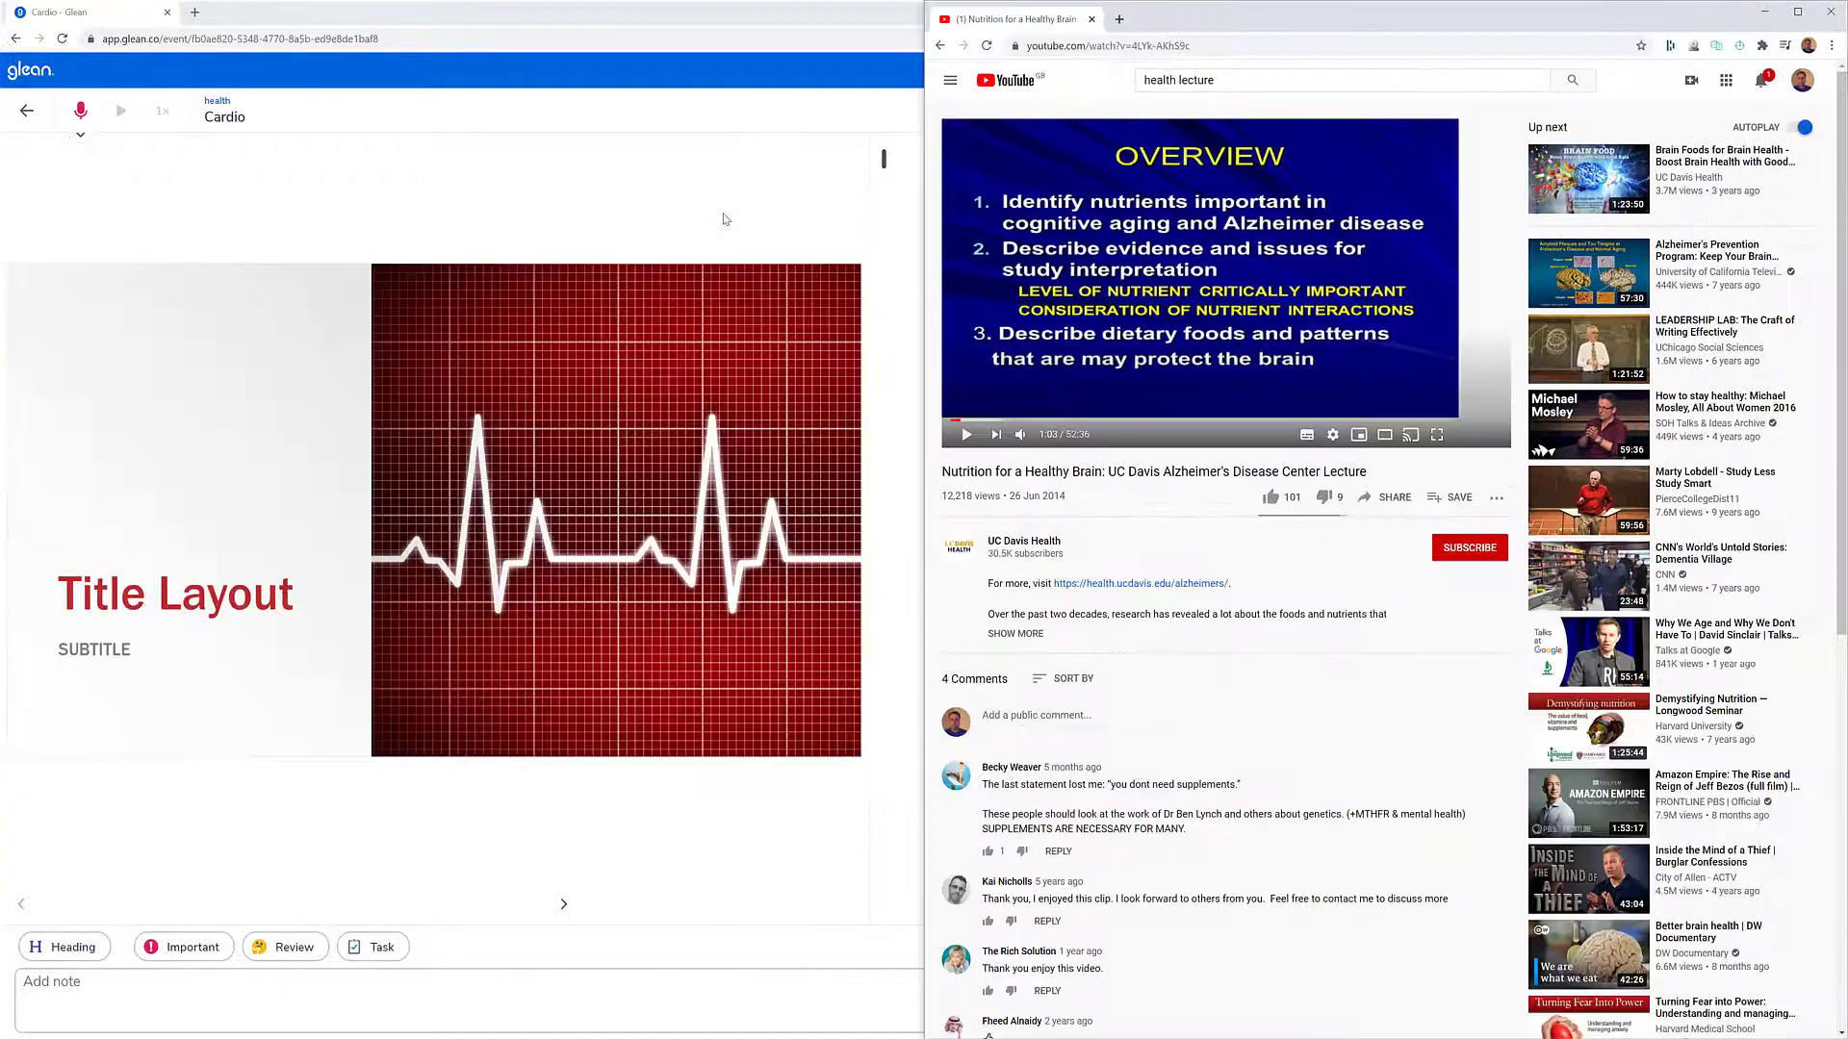
{"action": "key", "text": "super+Left"}
{"action": "key", "text": "super+Left"}
{"action": "key", "text": "super+Right"}
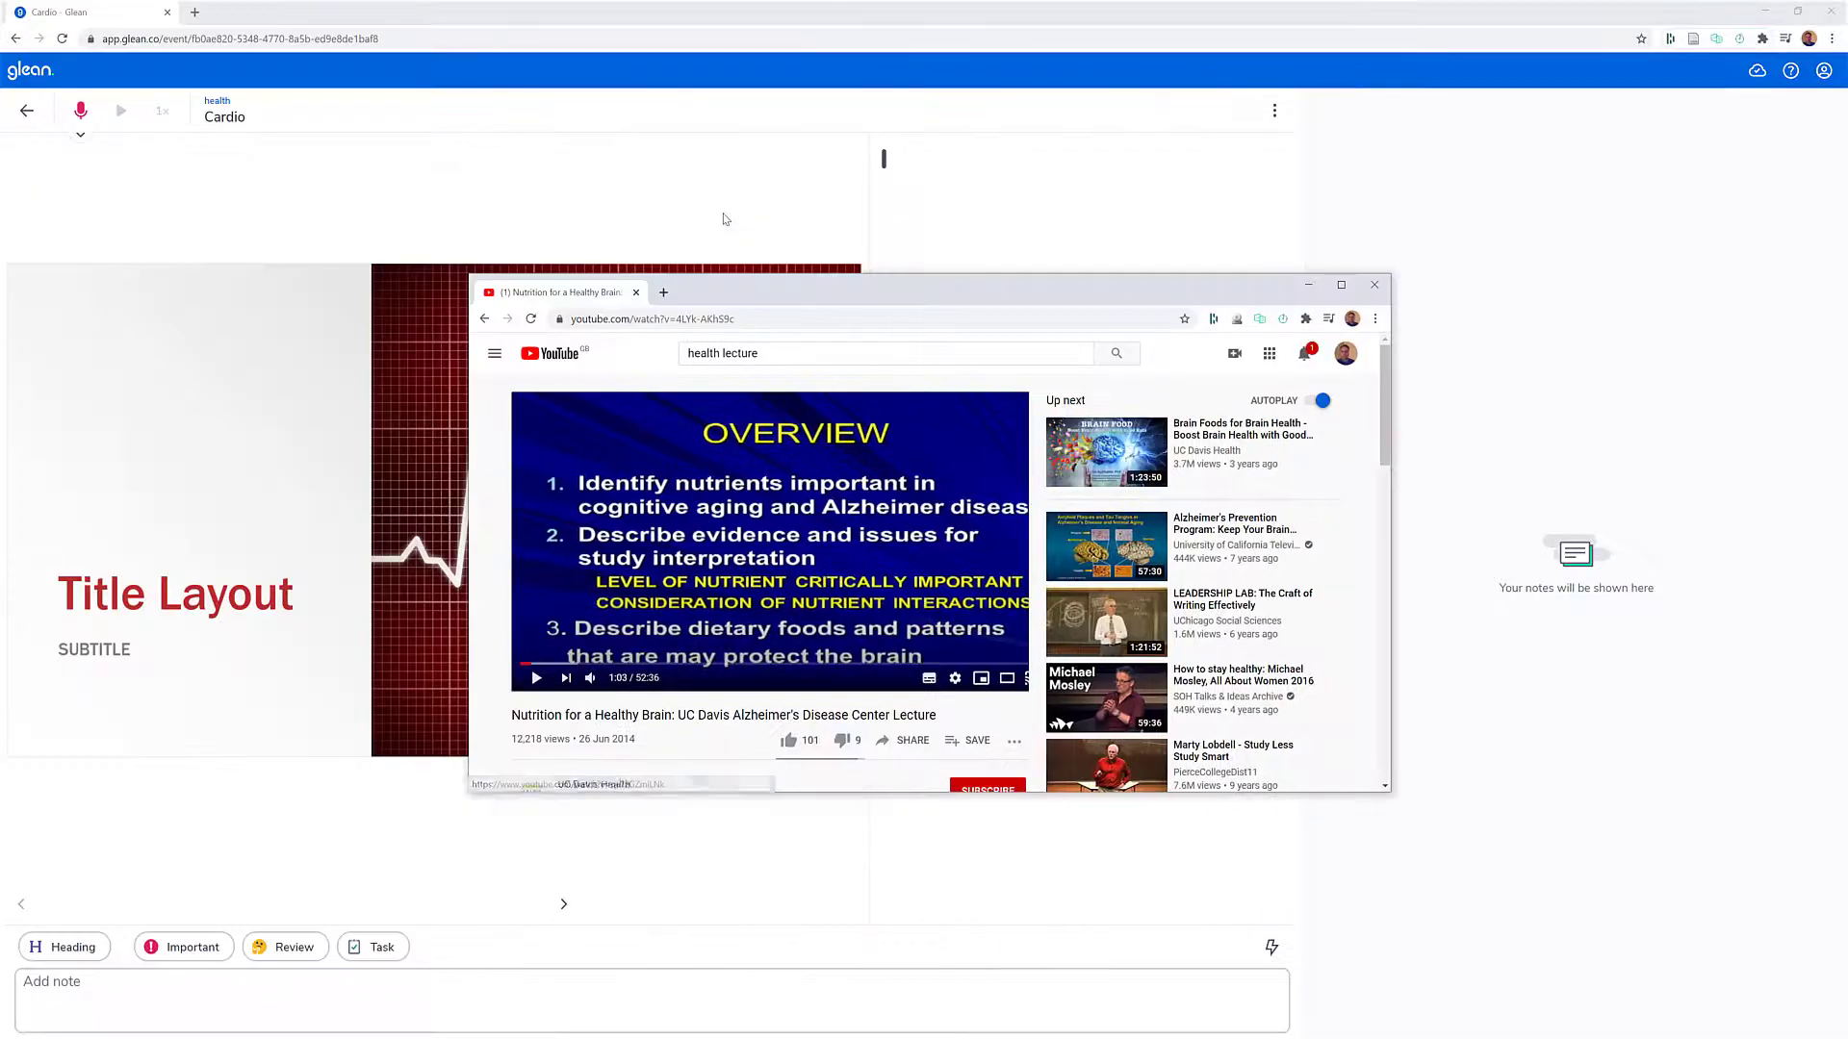
{"action": "key", "text": "super+Right"}
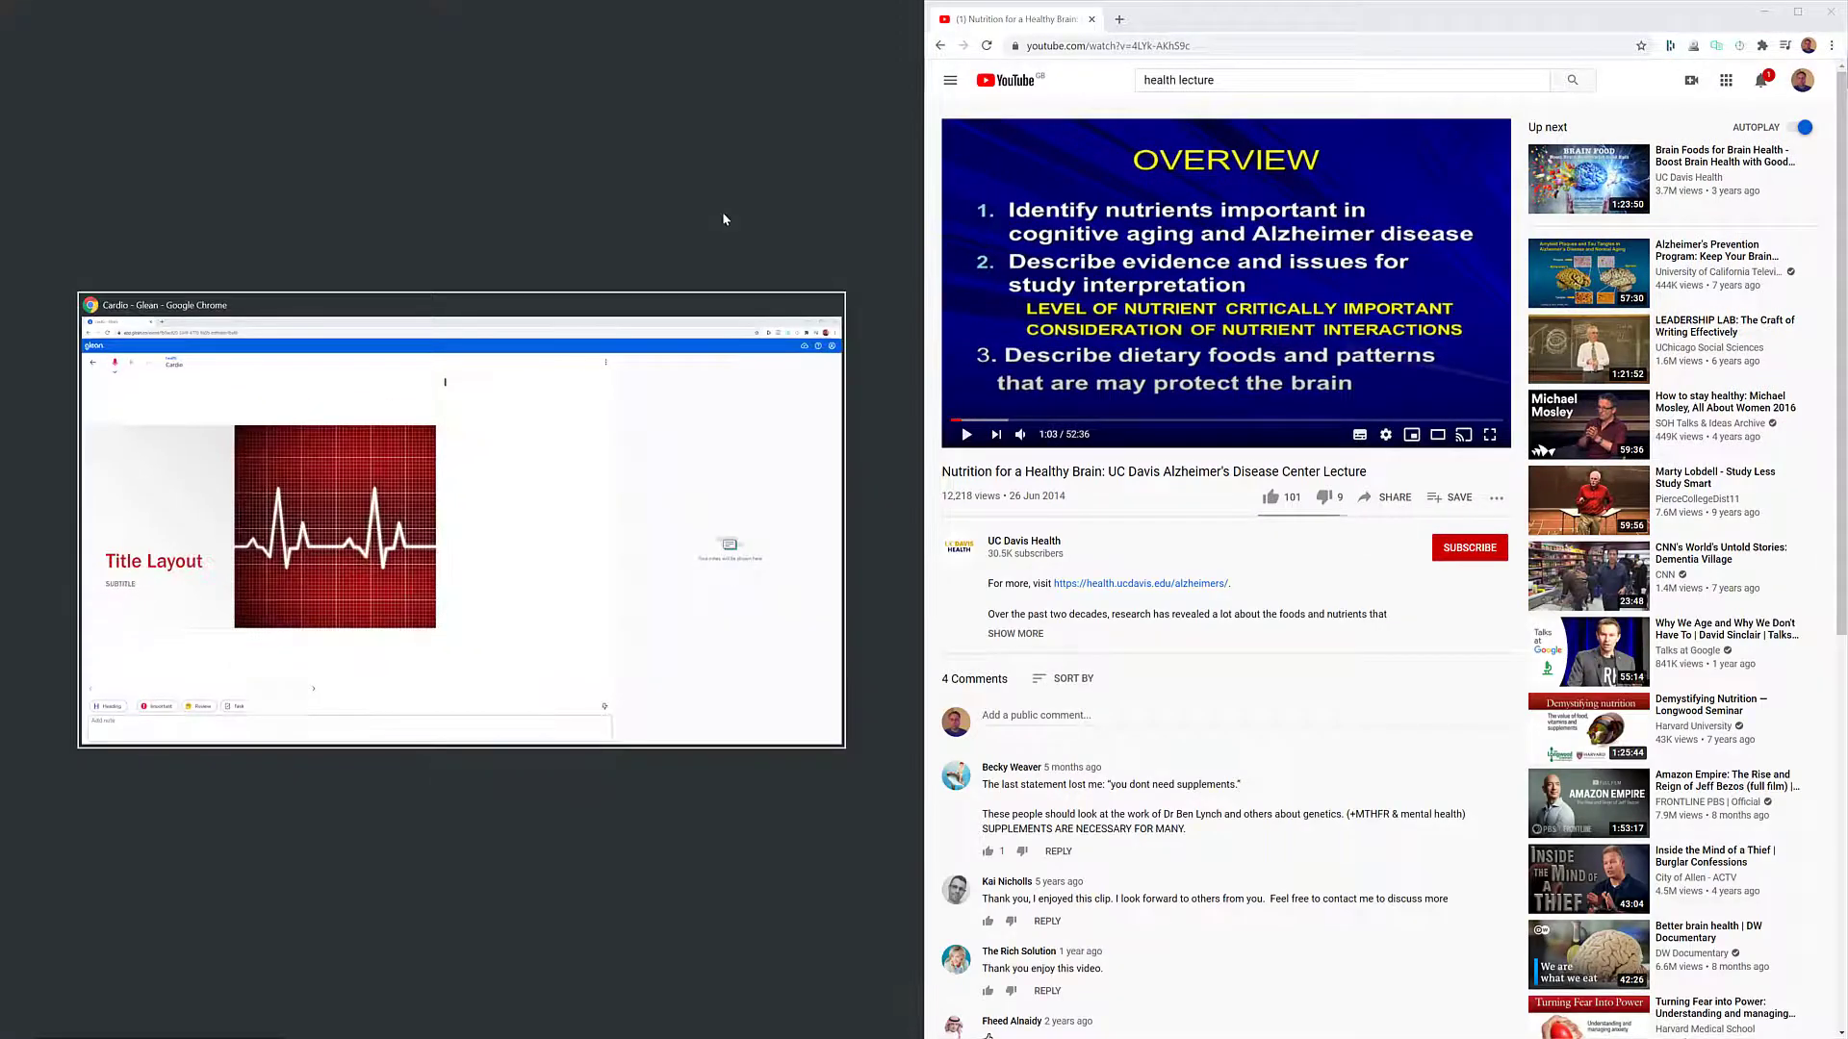
{"action": "left_click", "coordinate": [536, 421]}
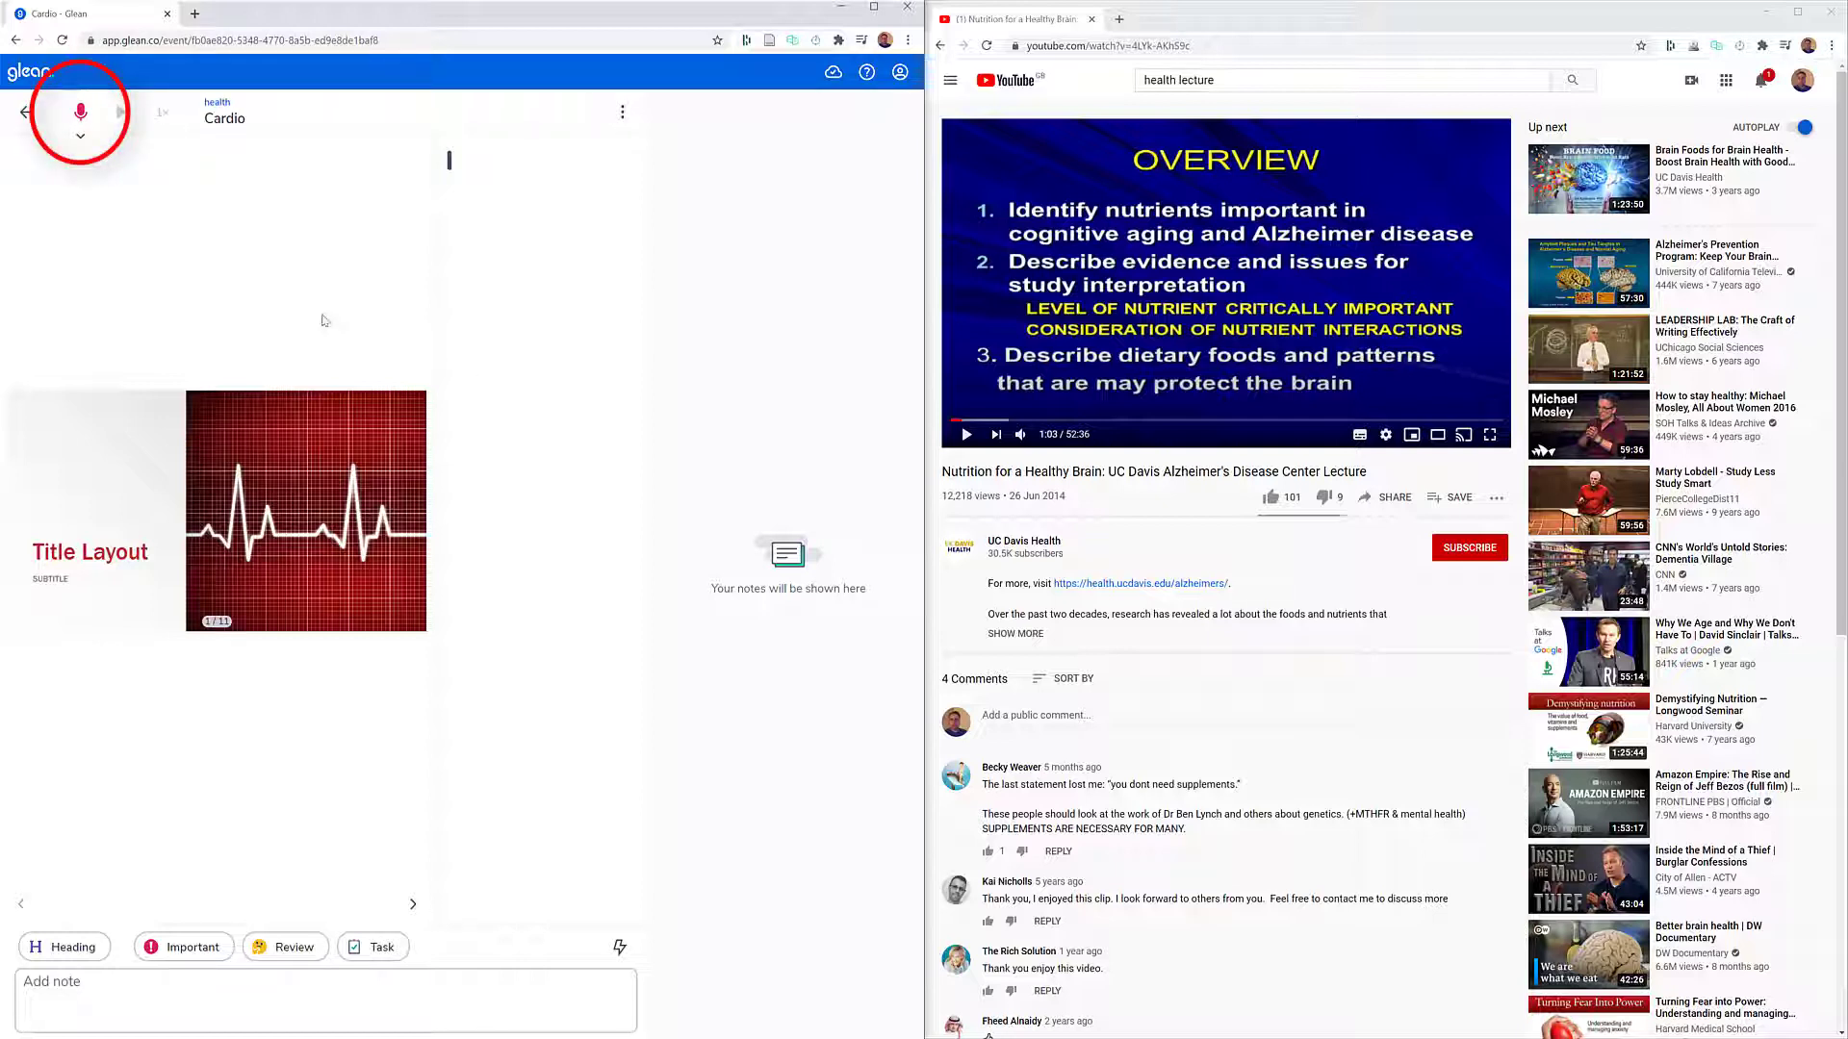
- Start a screen audio recording in Glean, sharing the YouTube lecture's Chrome tab with Share audio enabled, and play the lecture video
{"action": "left_click", "coordinate": [82, 139]}
{"action": "left_click", "coordinate": [100, 172]}
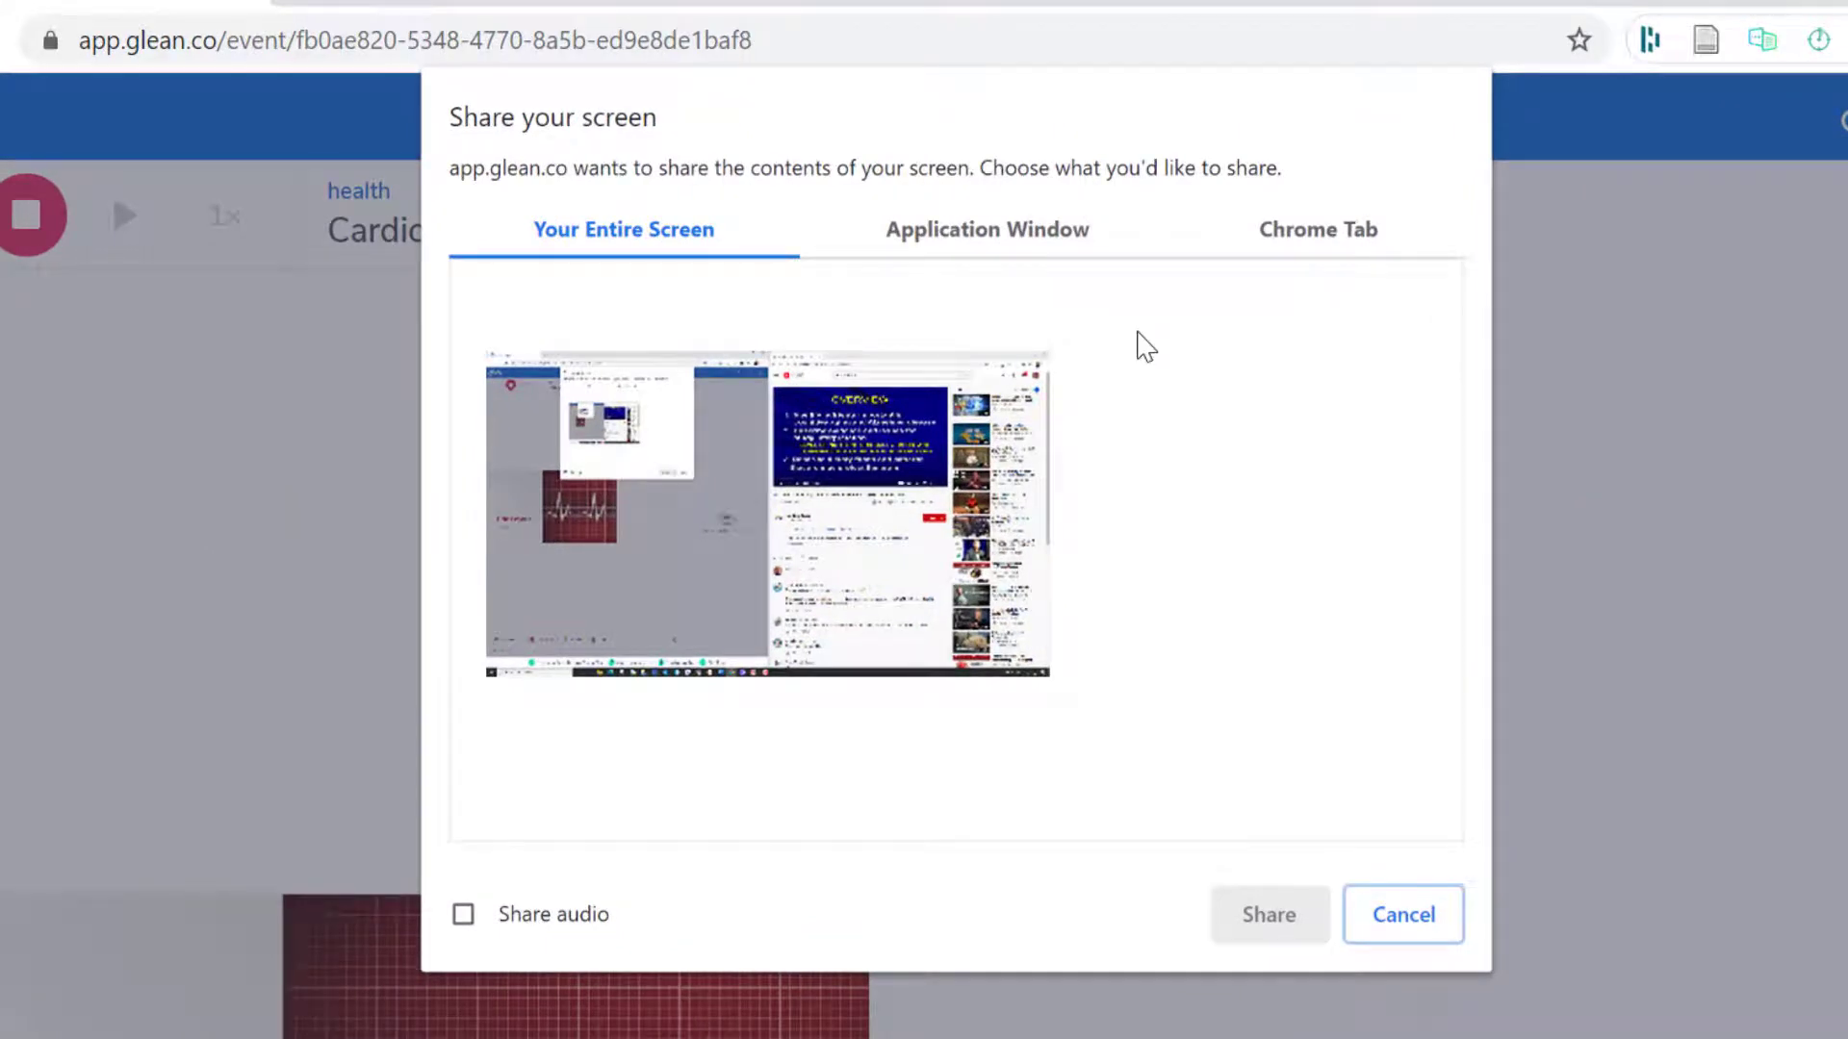
{"action": "left_click", "coordinate": [453, 917]}
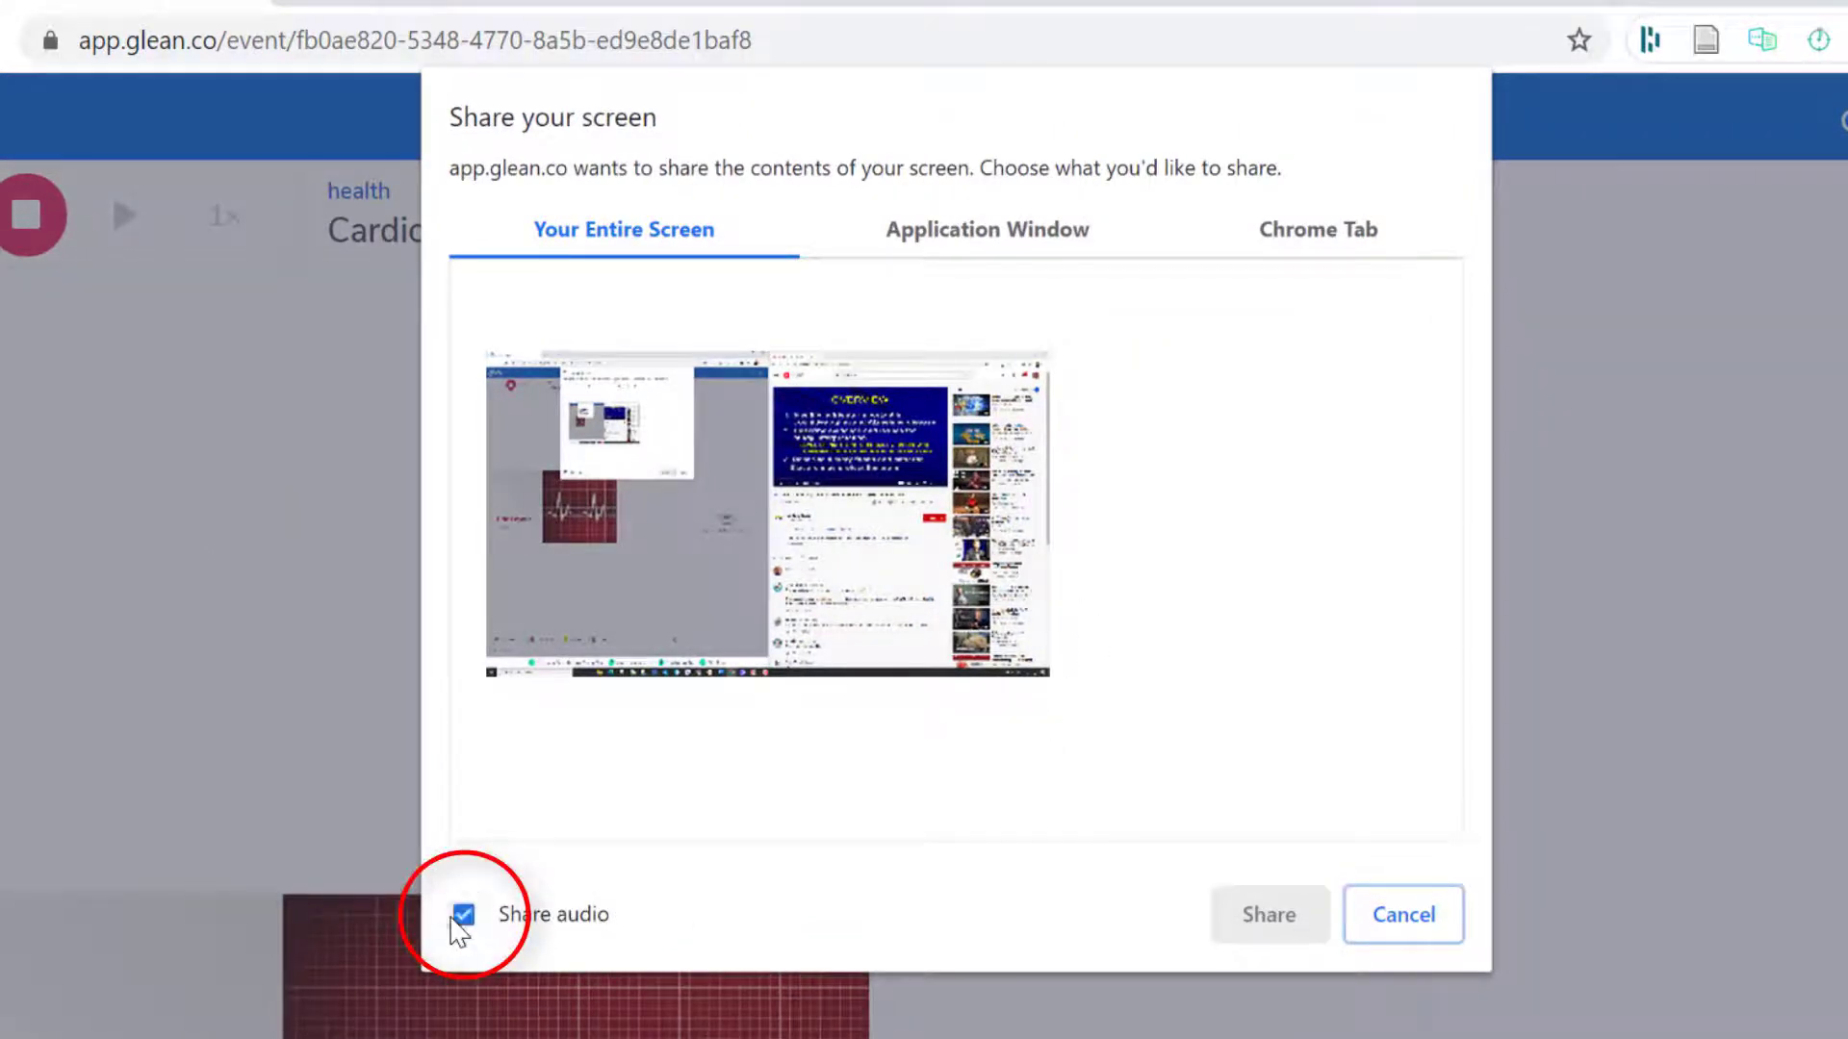
{"action": "left_click", "coordinate": [972, 245]}
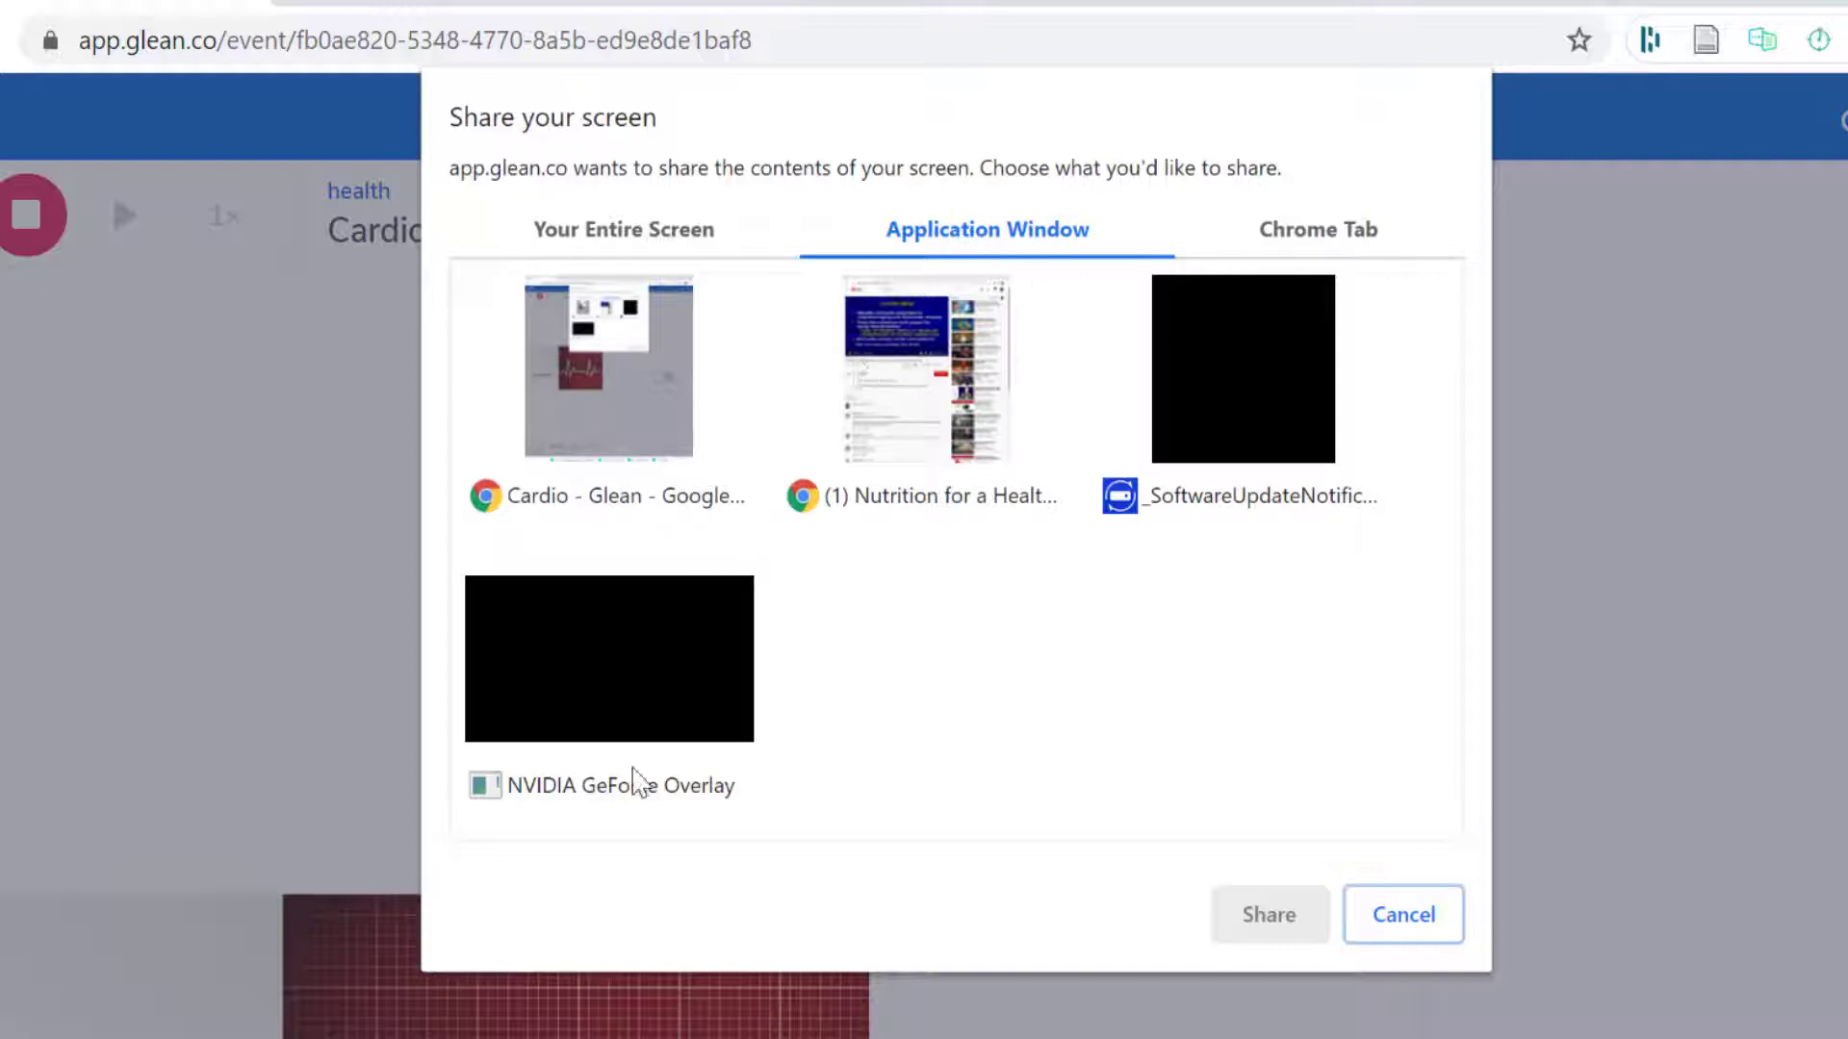
{"action": "left_click", "coordinate": [1279, 240]}
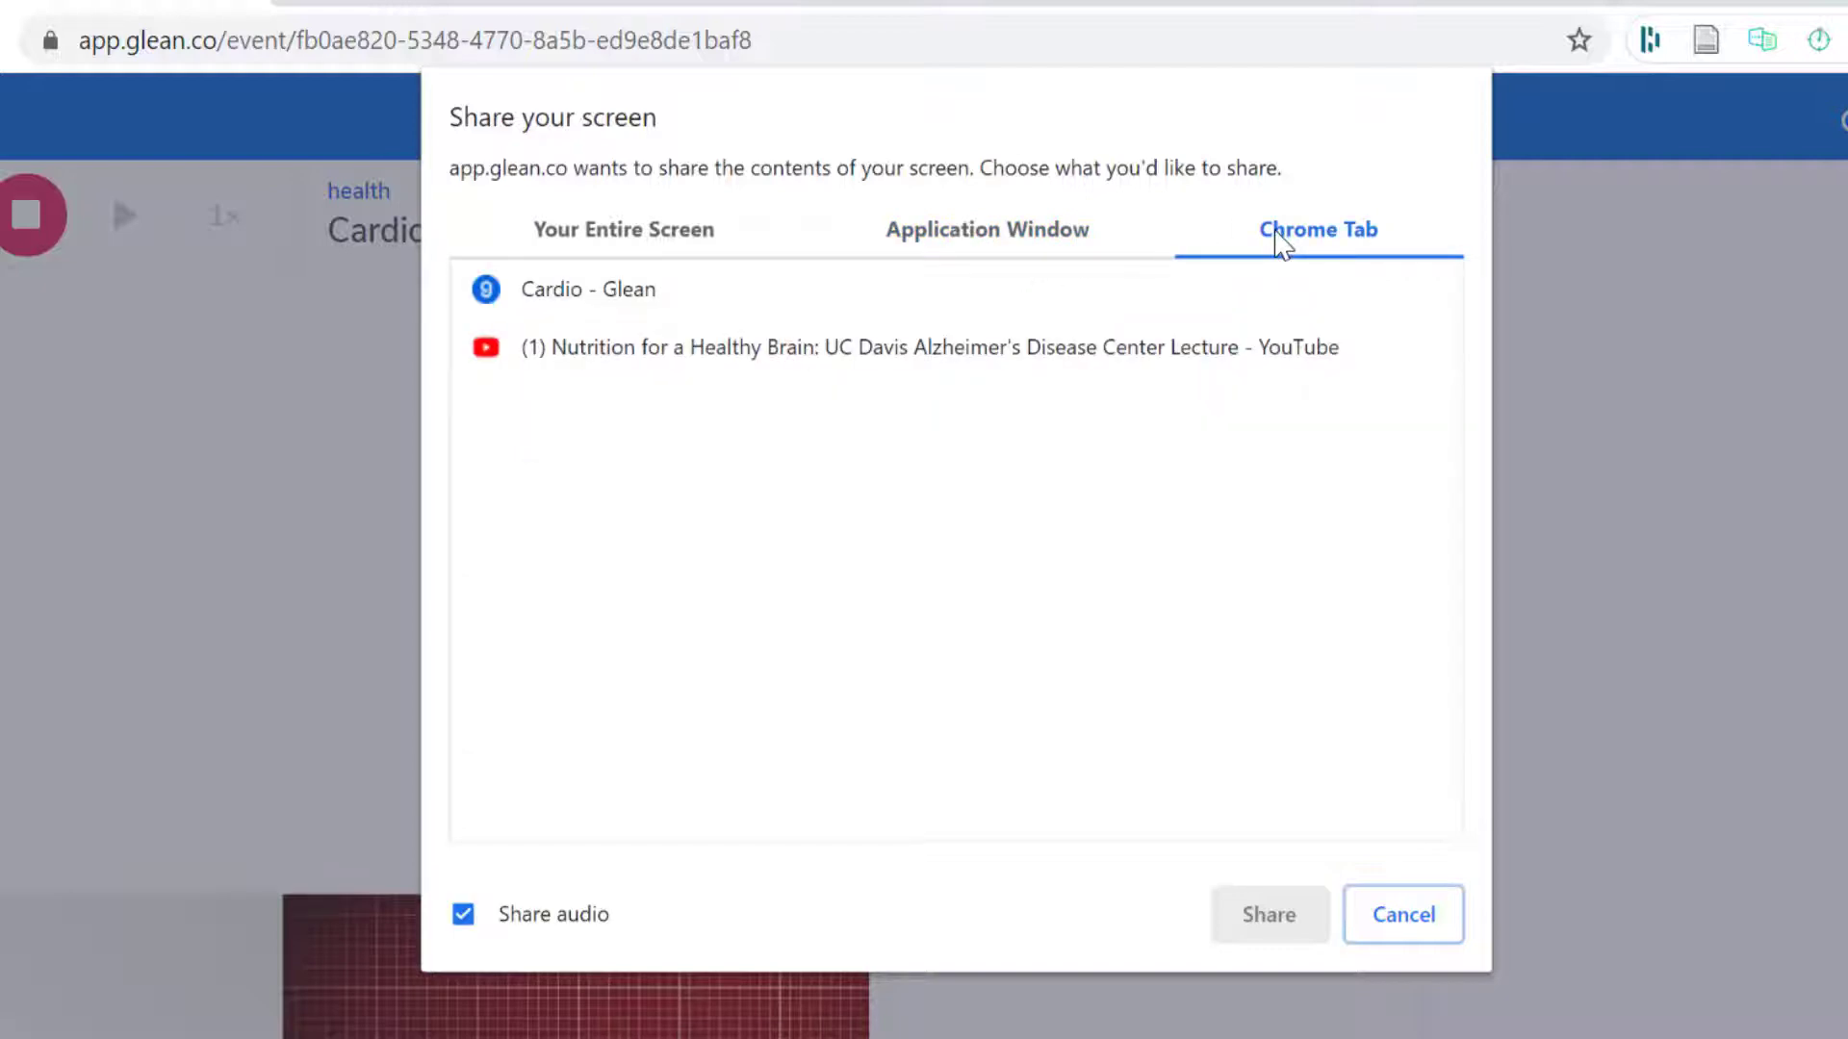
{"action": "left_click", "coordinate": [731, 358]}
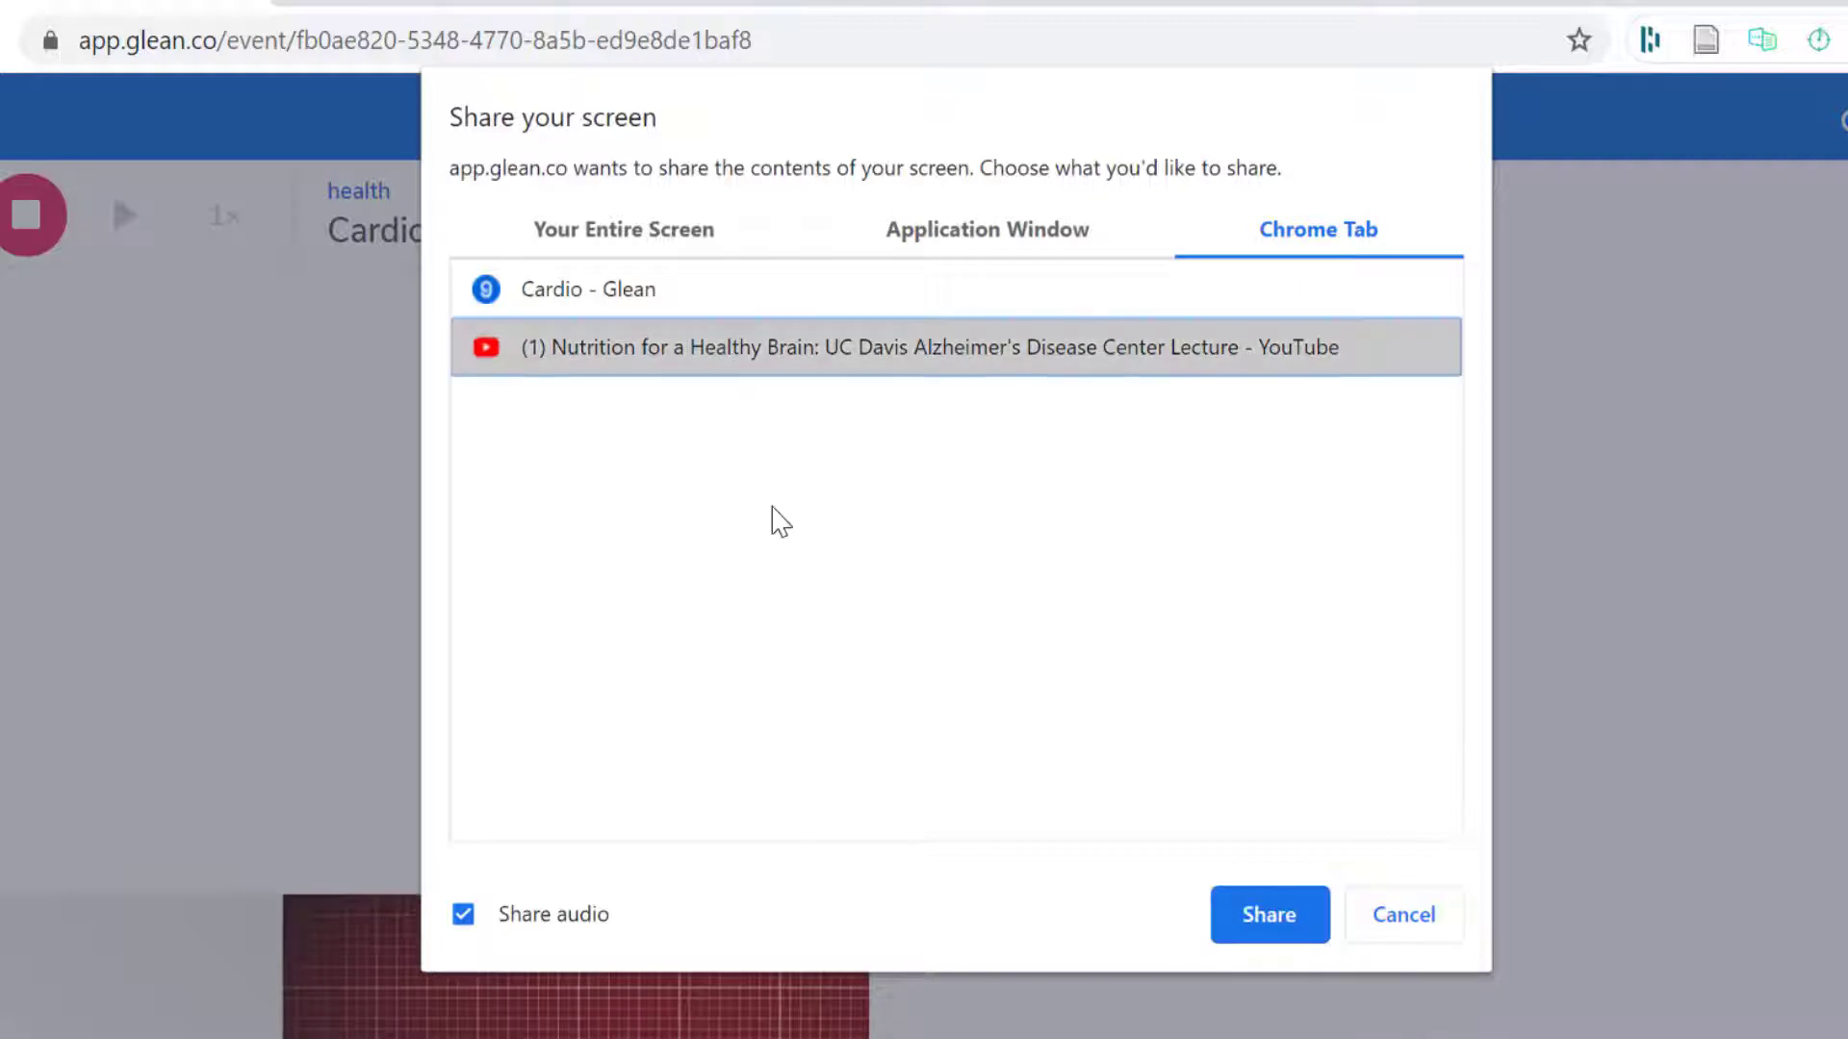
{"action": "left_click", "coordinate": [1241, 910]}
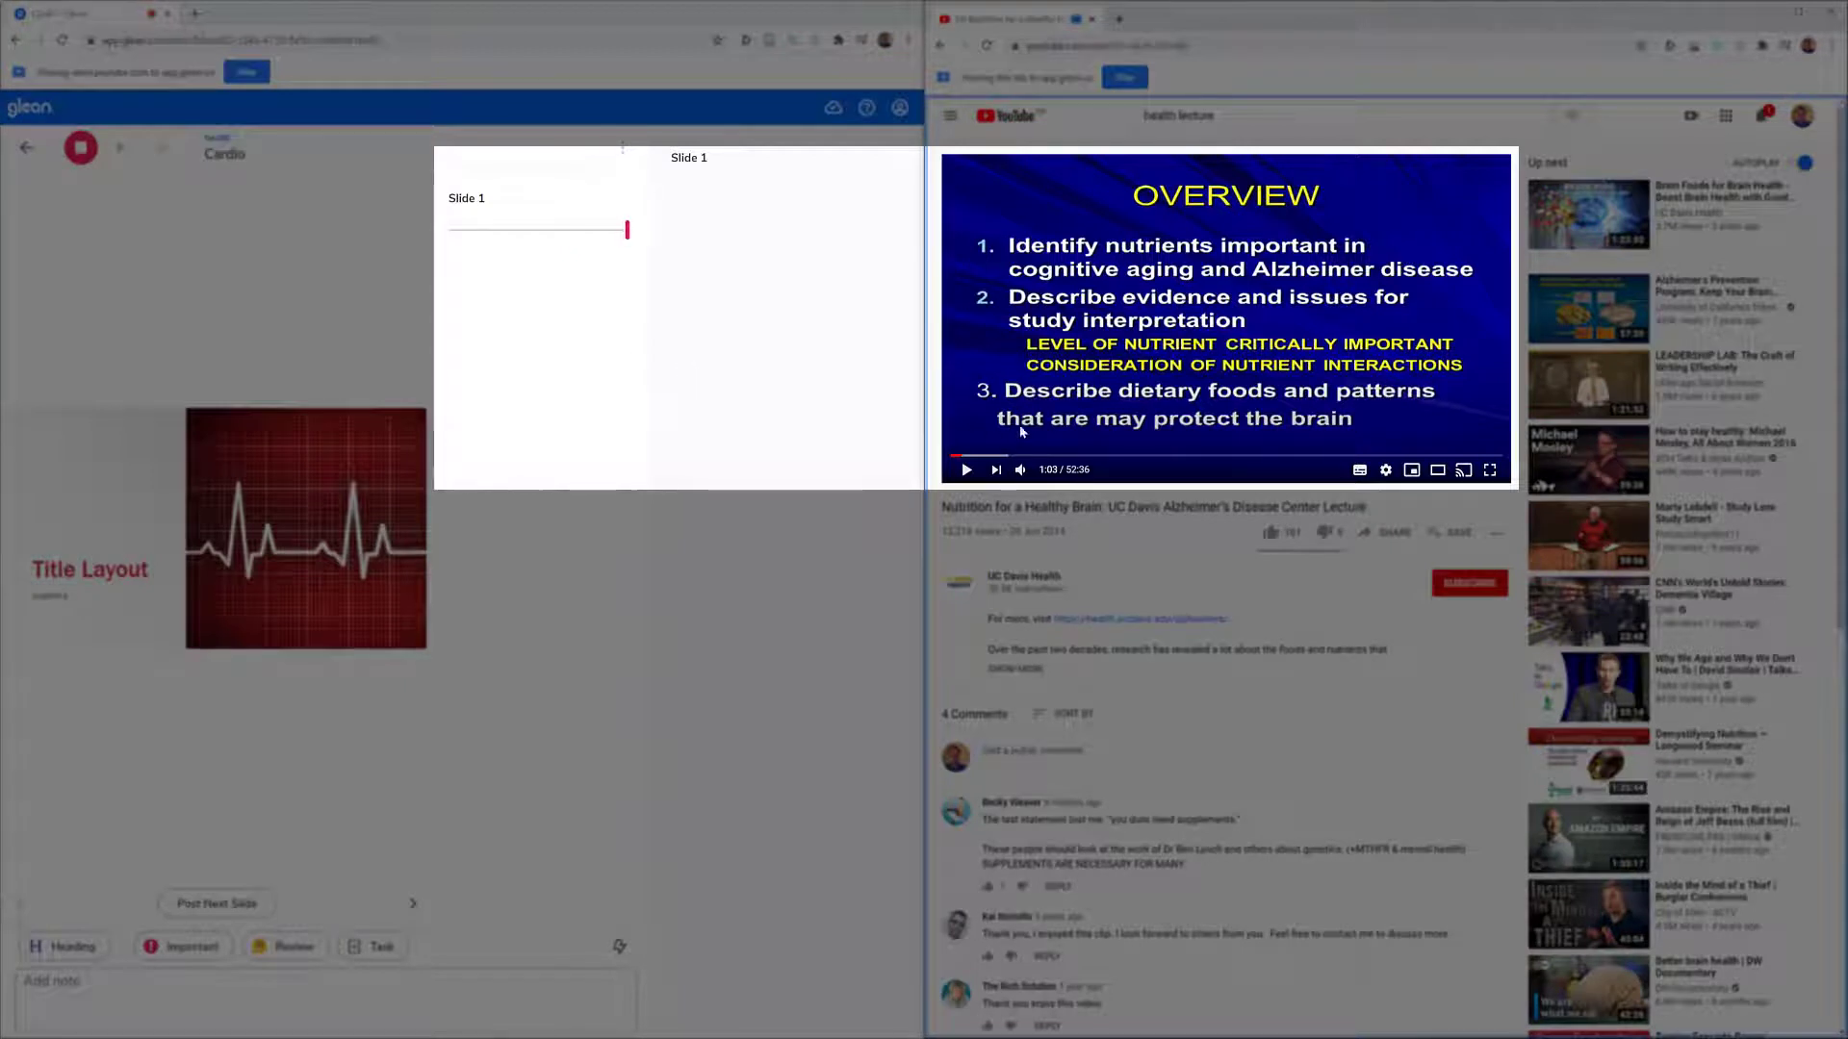
{"action": "left_click", "coordinate": [967, 470]}
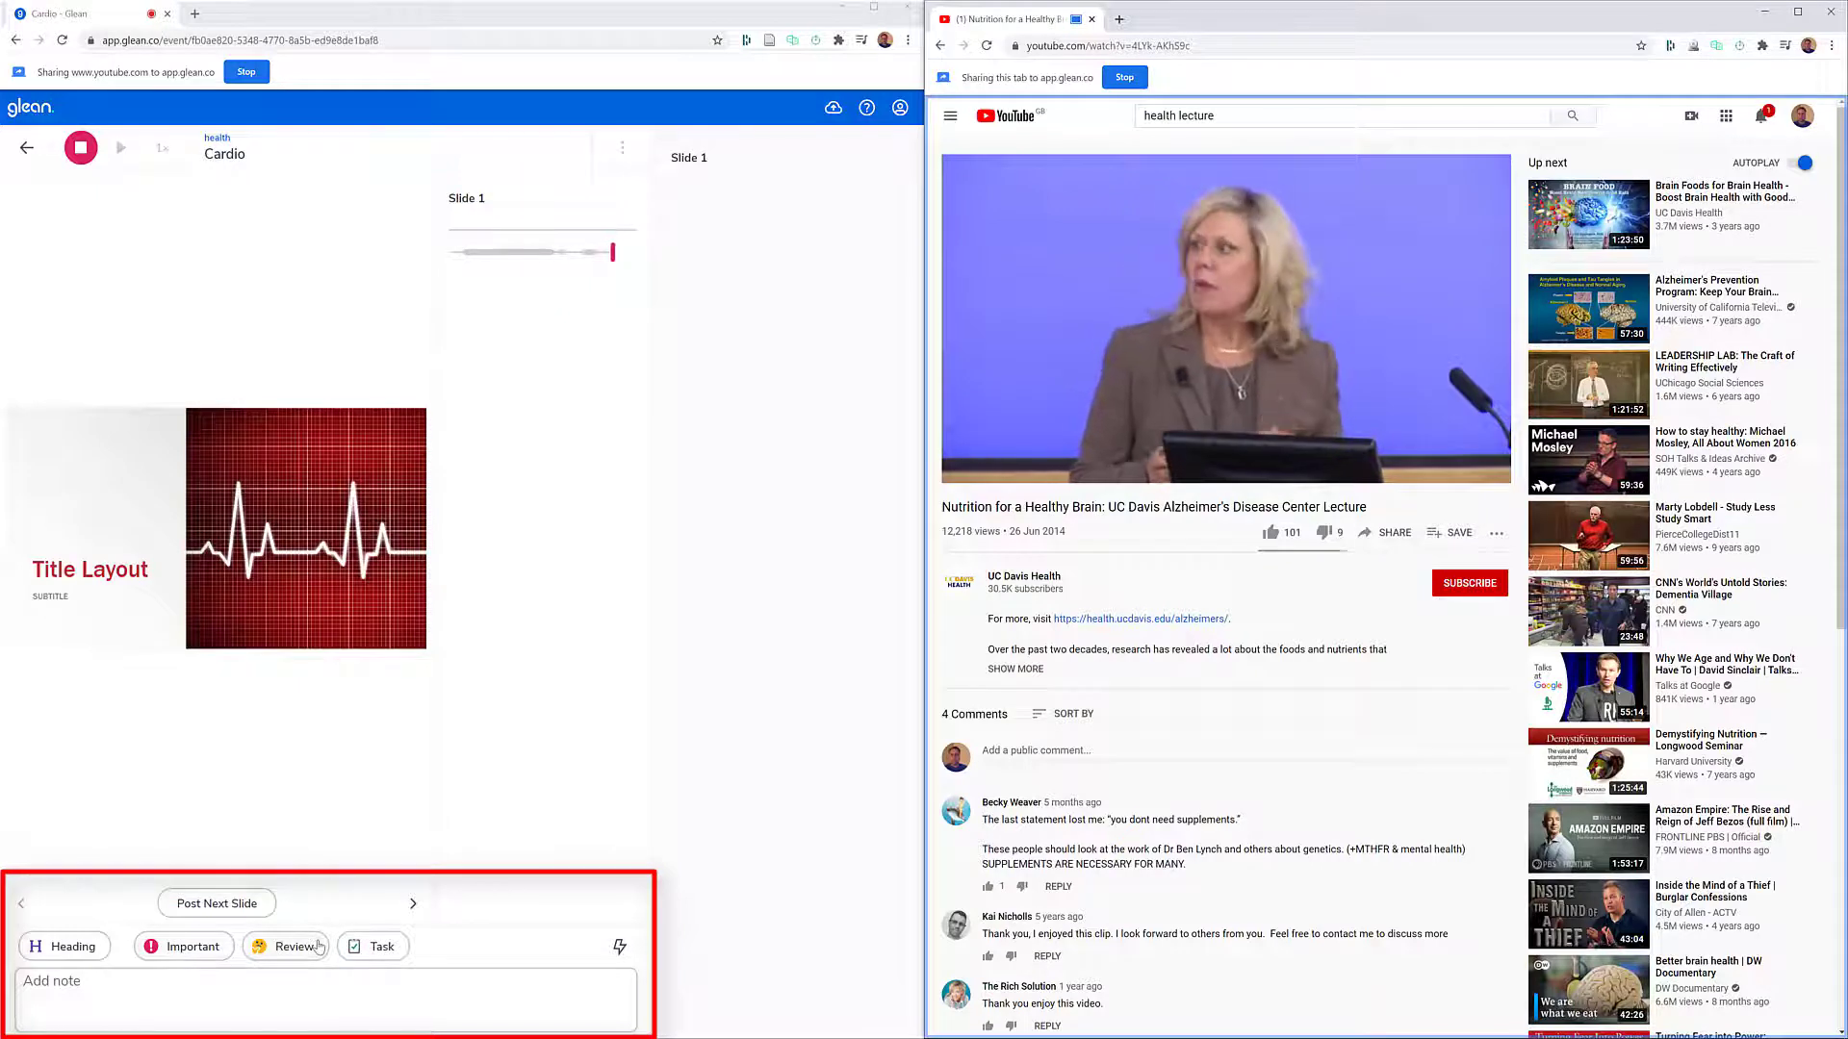
- Add a note labelled Important with the text "Good" to Slide 1 while the lecture is recording
{"action": "left_click", "coordinate": [192, 949]}
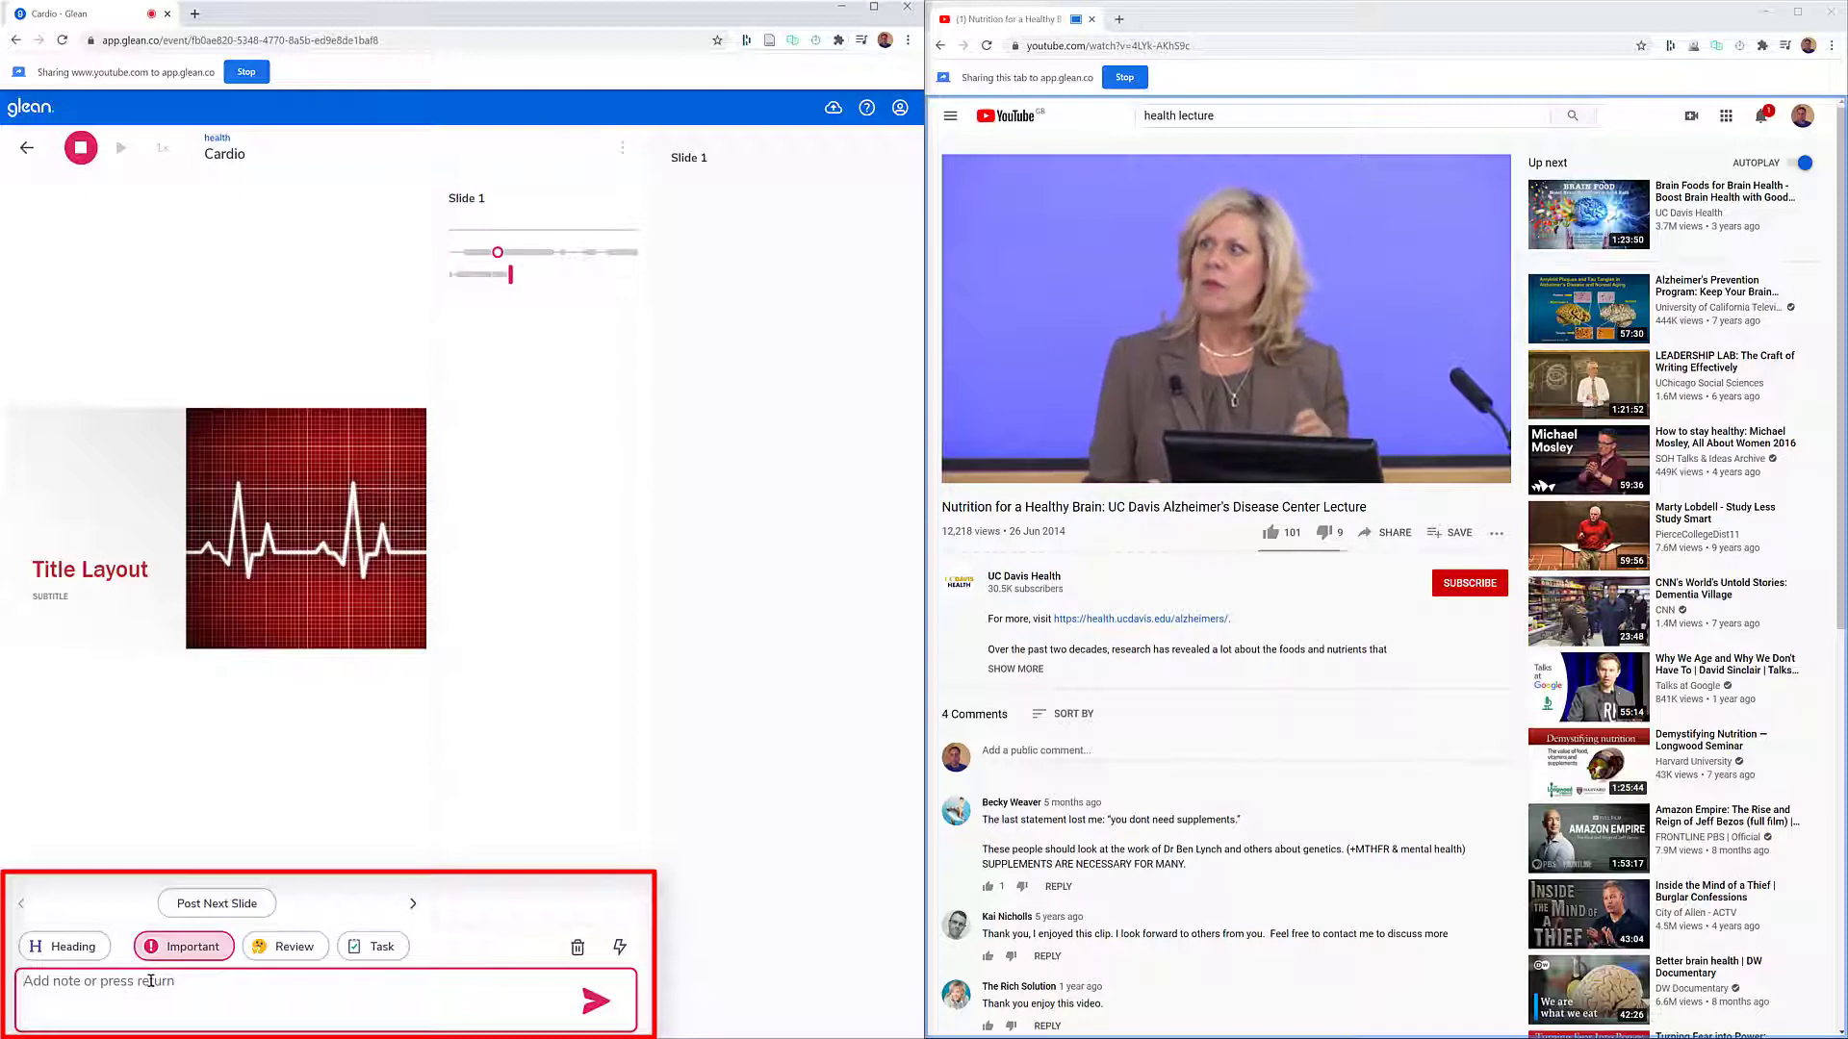
{"action": "type", "text": "Good"}
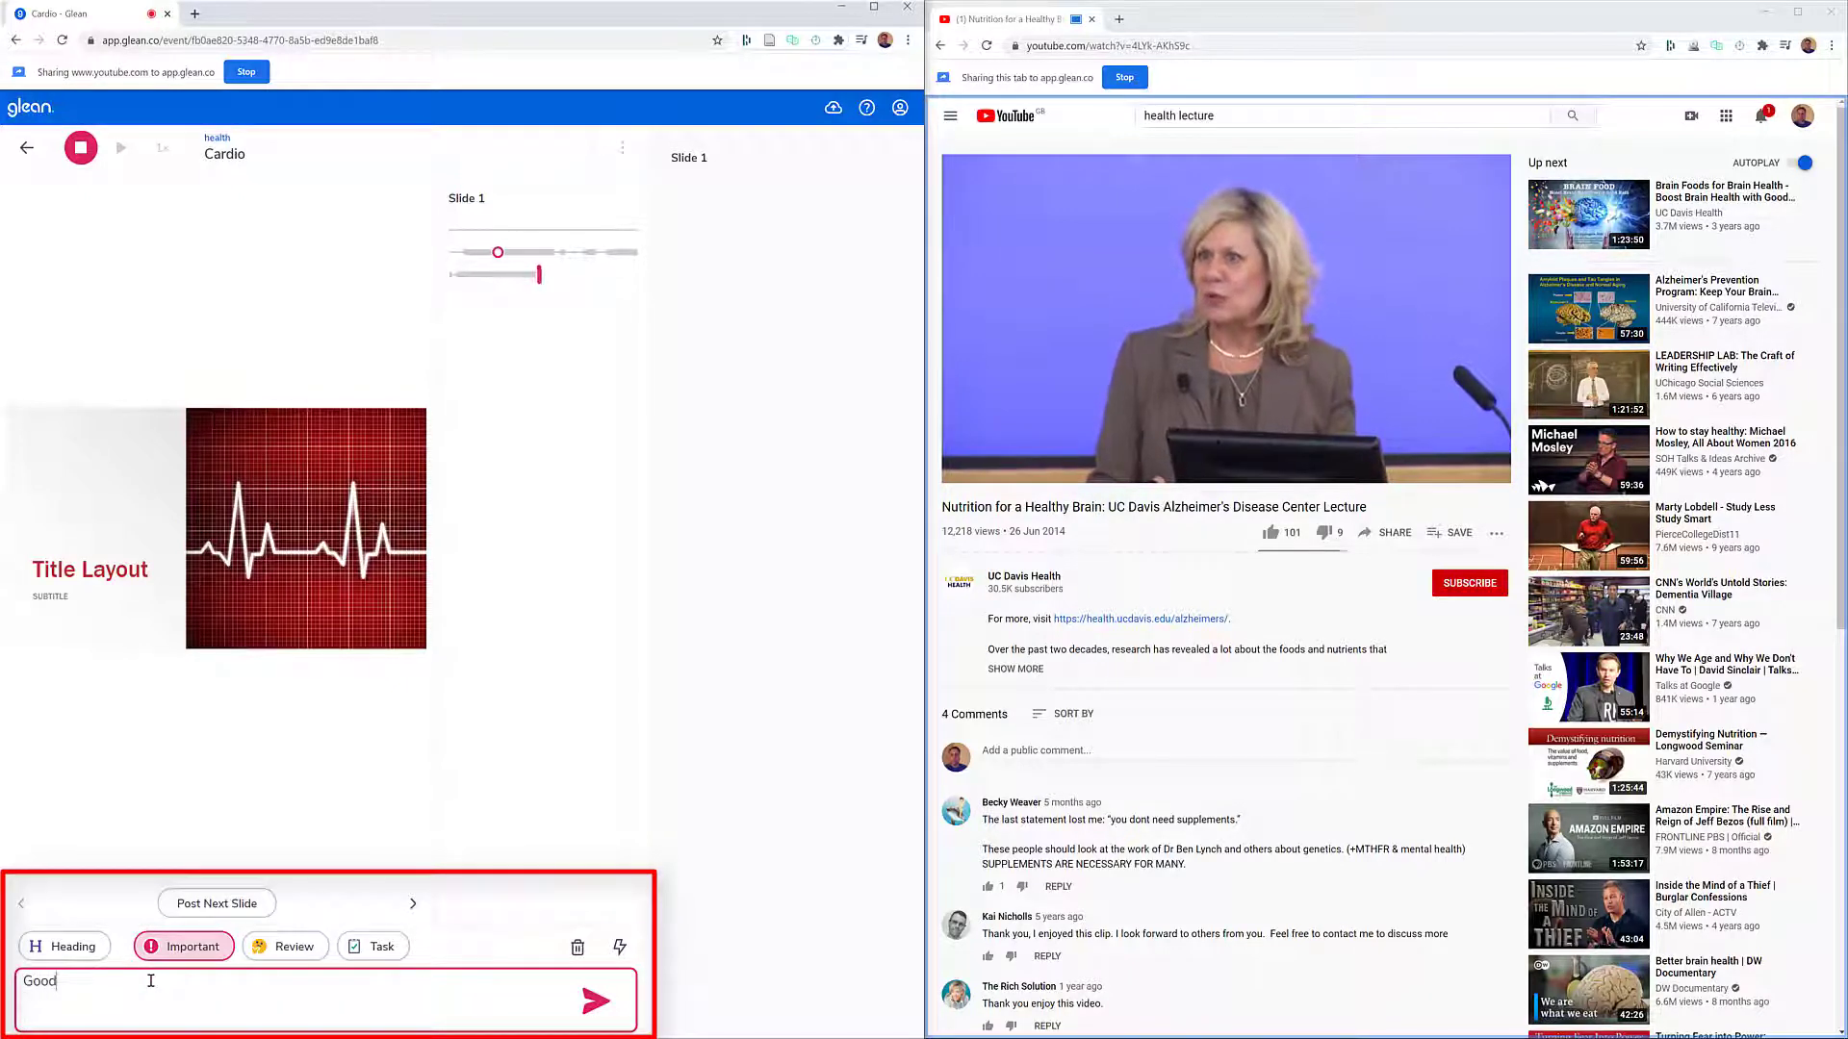
{"action": "left_click", "coordinate": [593, 1004]}
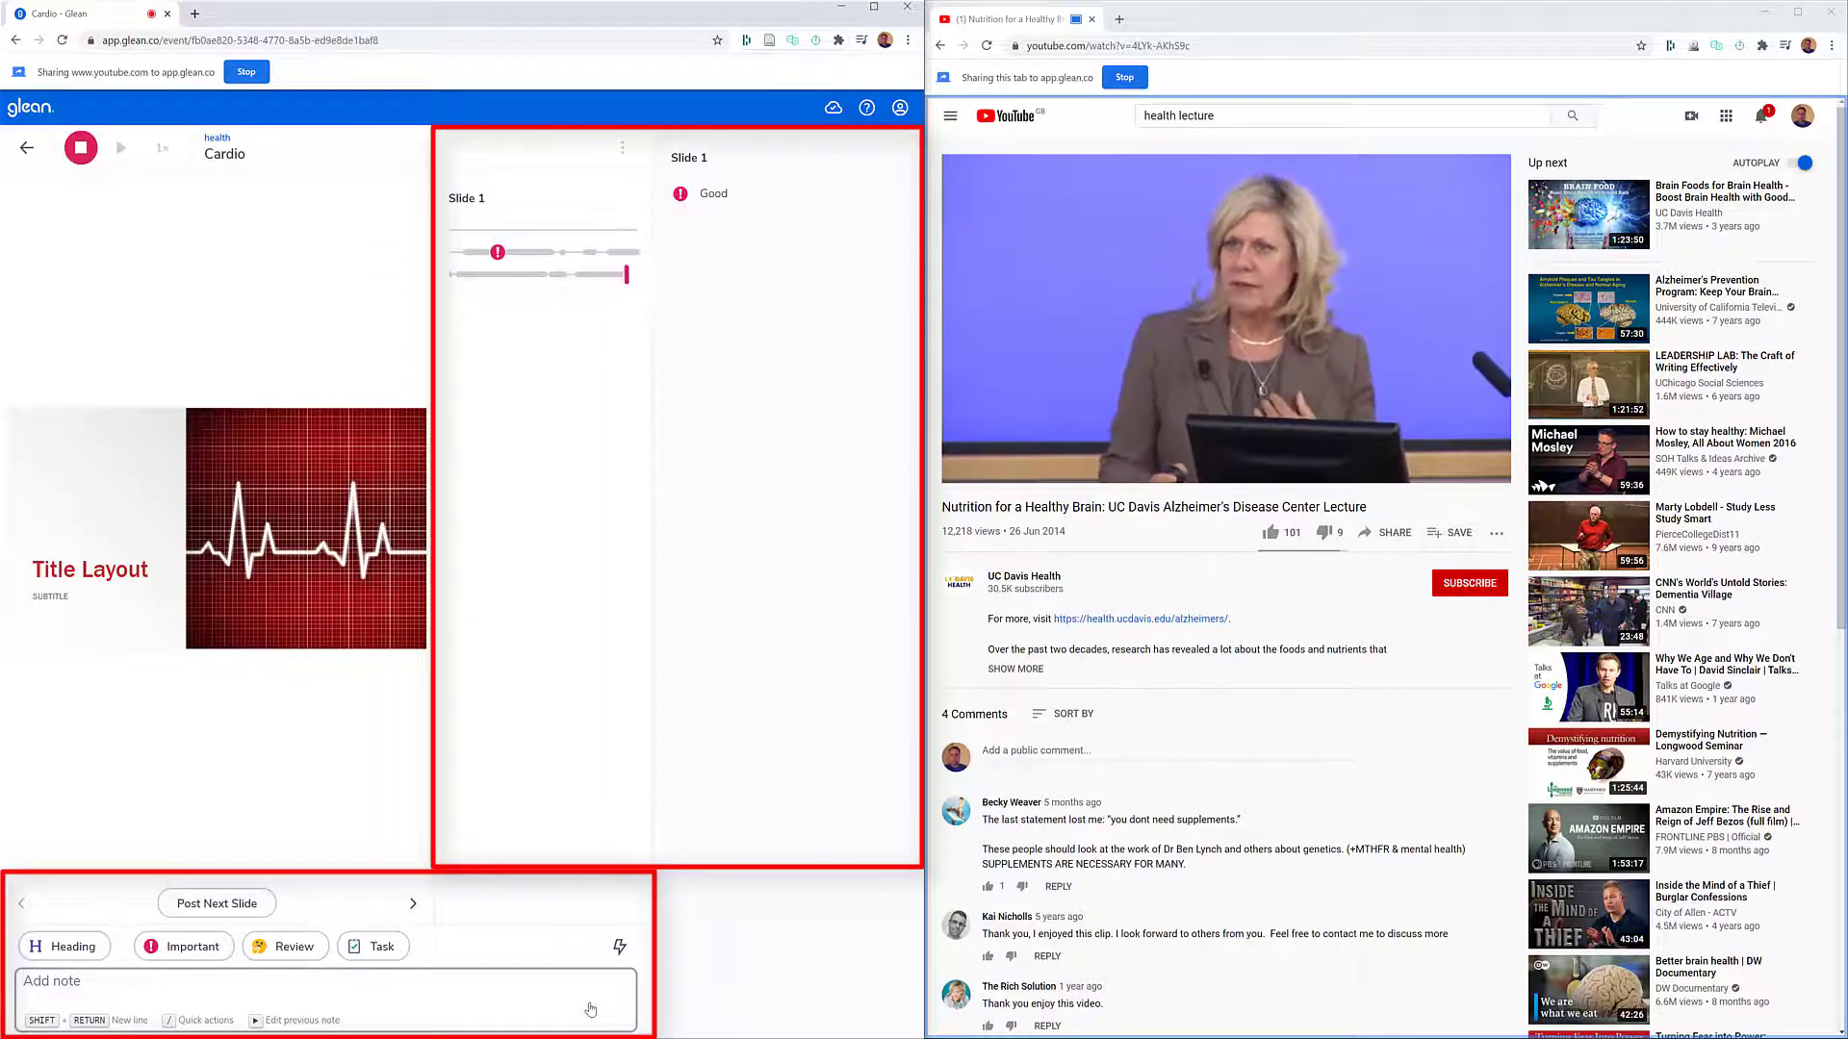
{"action": "left_click", "coordinate": [701, 192]}
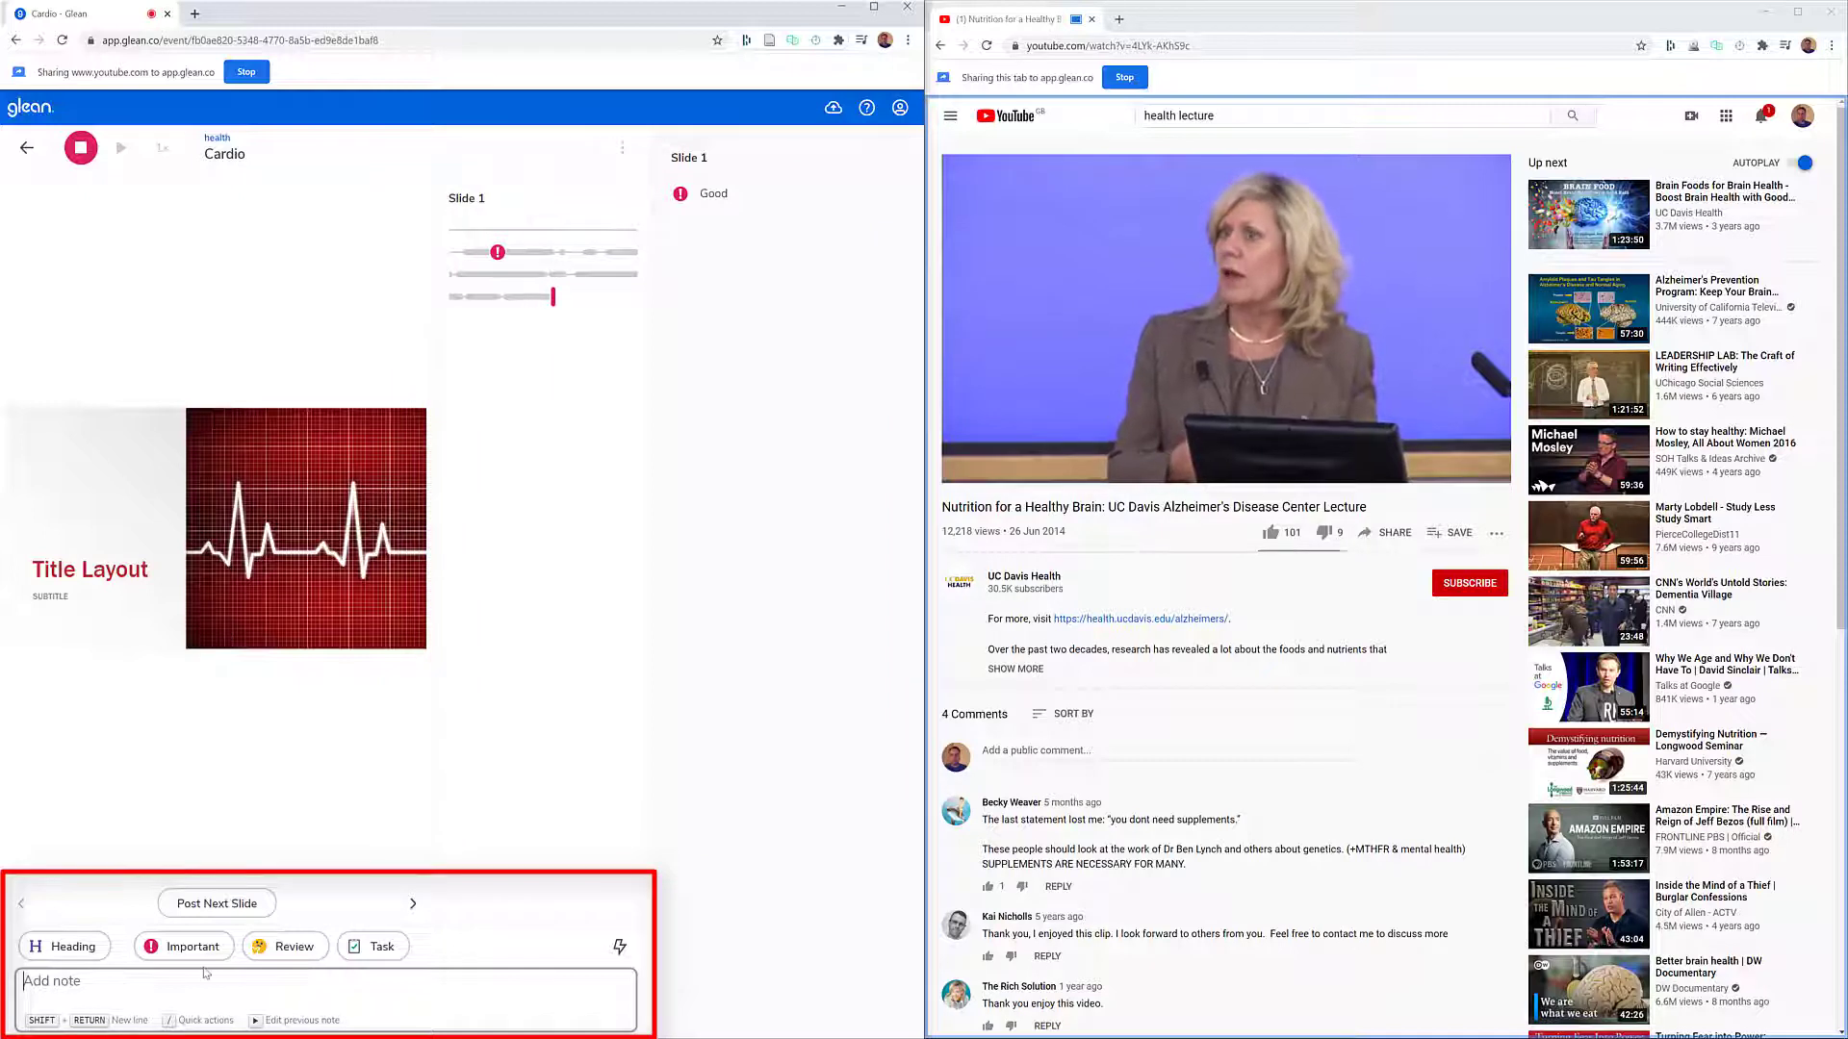
- Mark the current moment as Important with a quick action, pause the lecture video and stop the Glean recording
{"action": "left_click", "coordinate": [619, 947]}
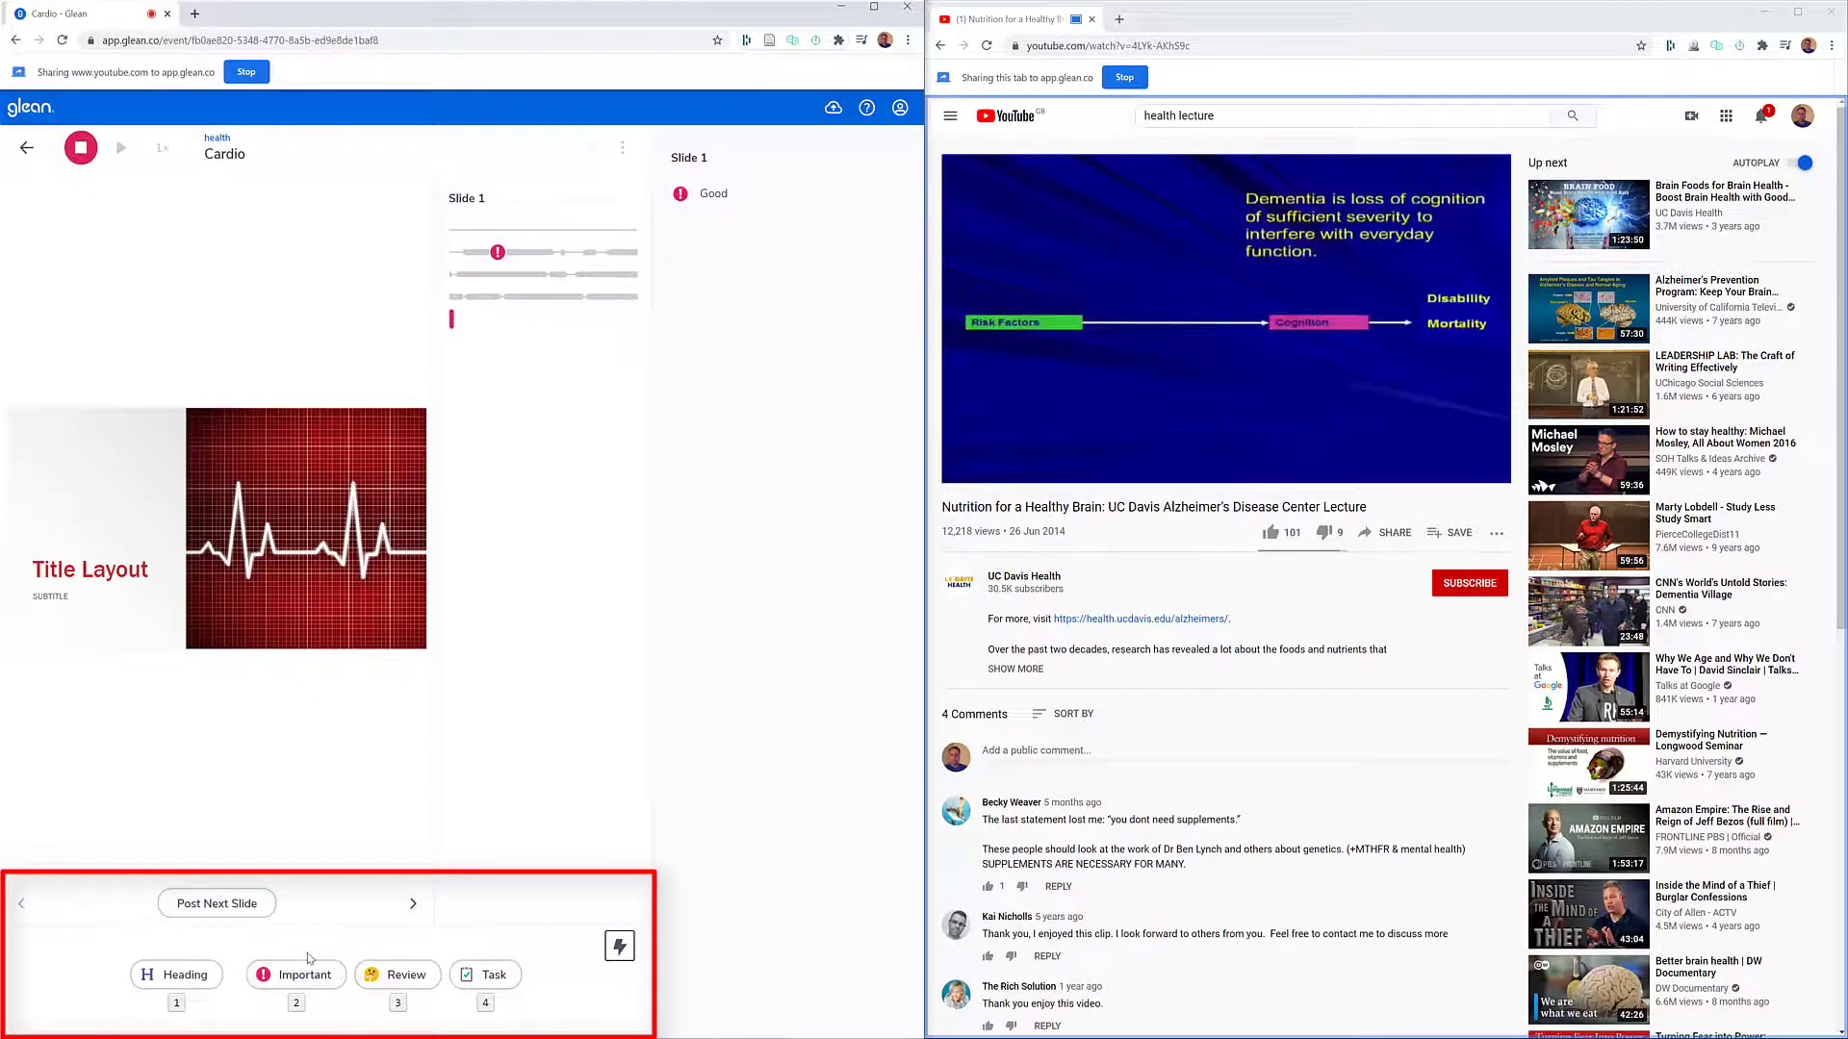
{"action": "key", "text": "2"}
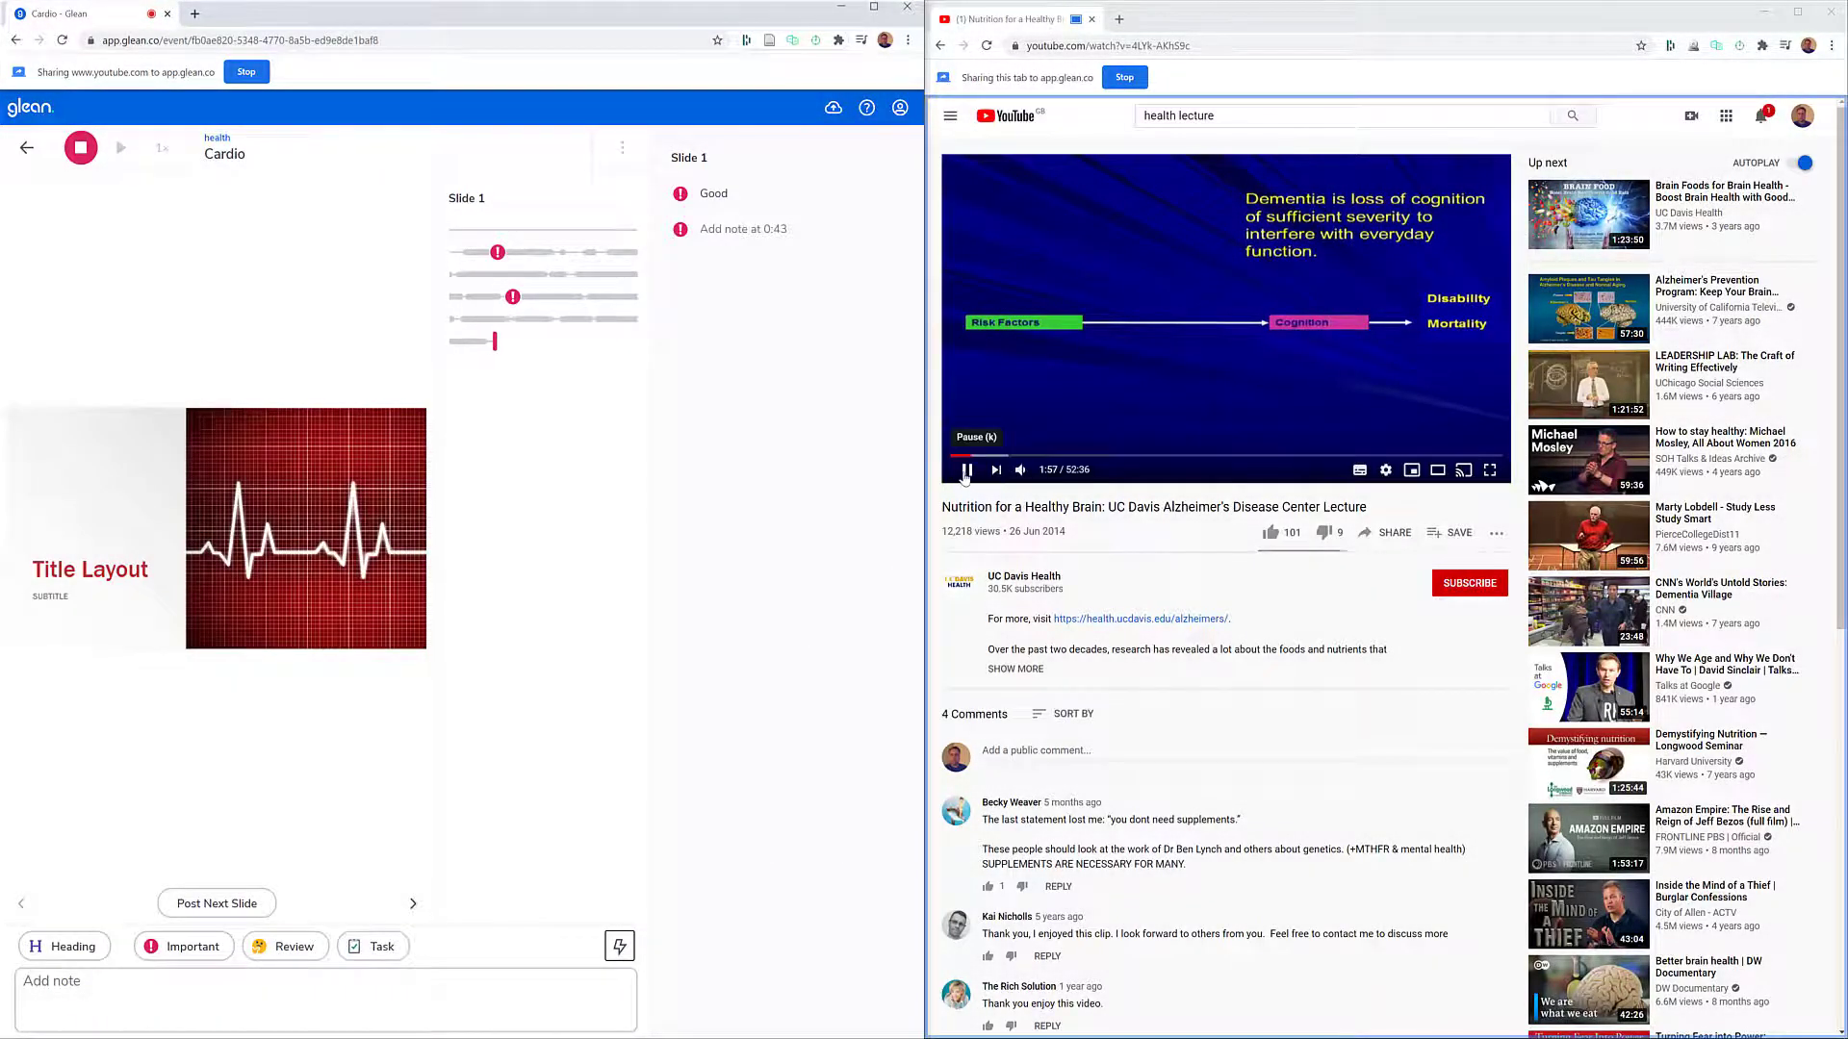
{"action": "left_click", "coordinate": [966, 470]}
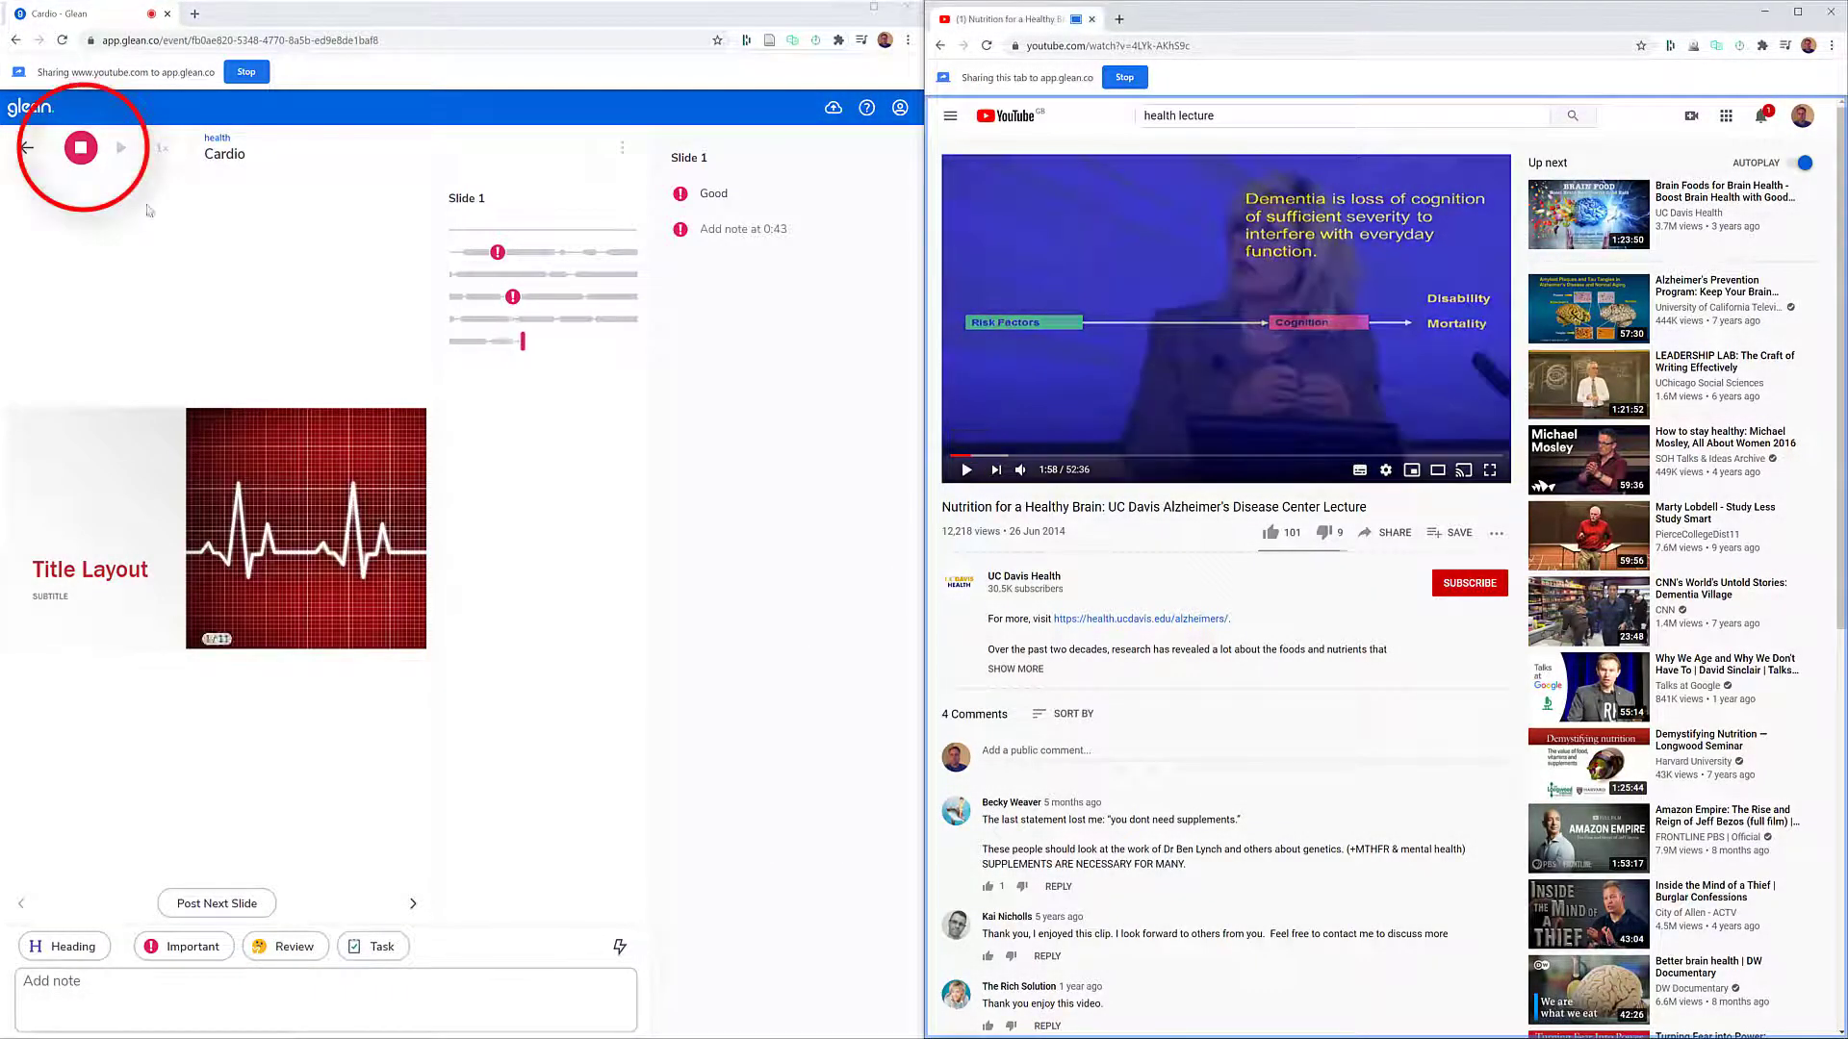
{"action": "left_click", "coordinate": [80, 147]}
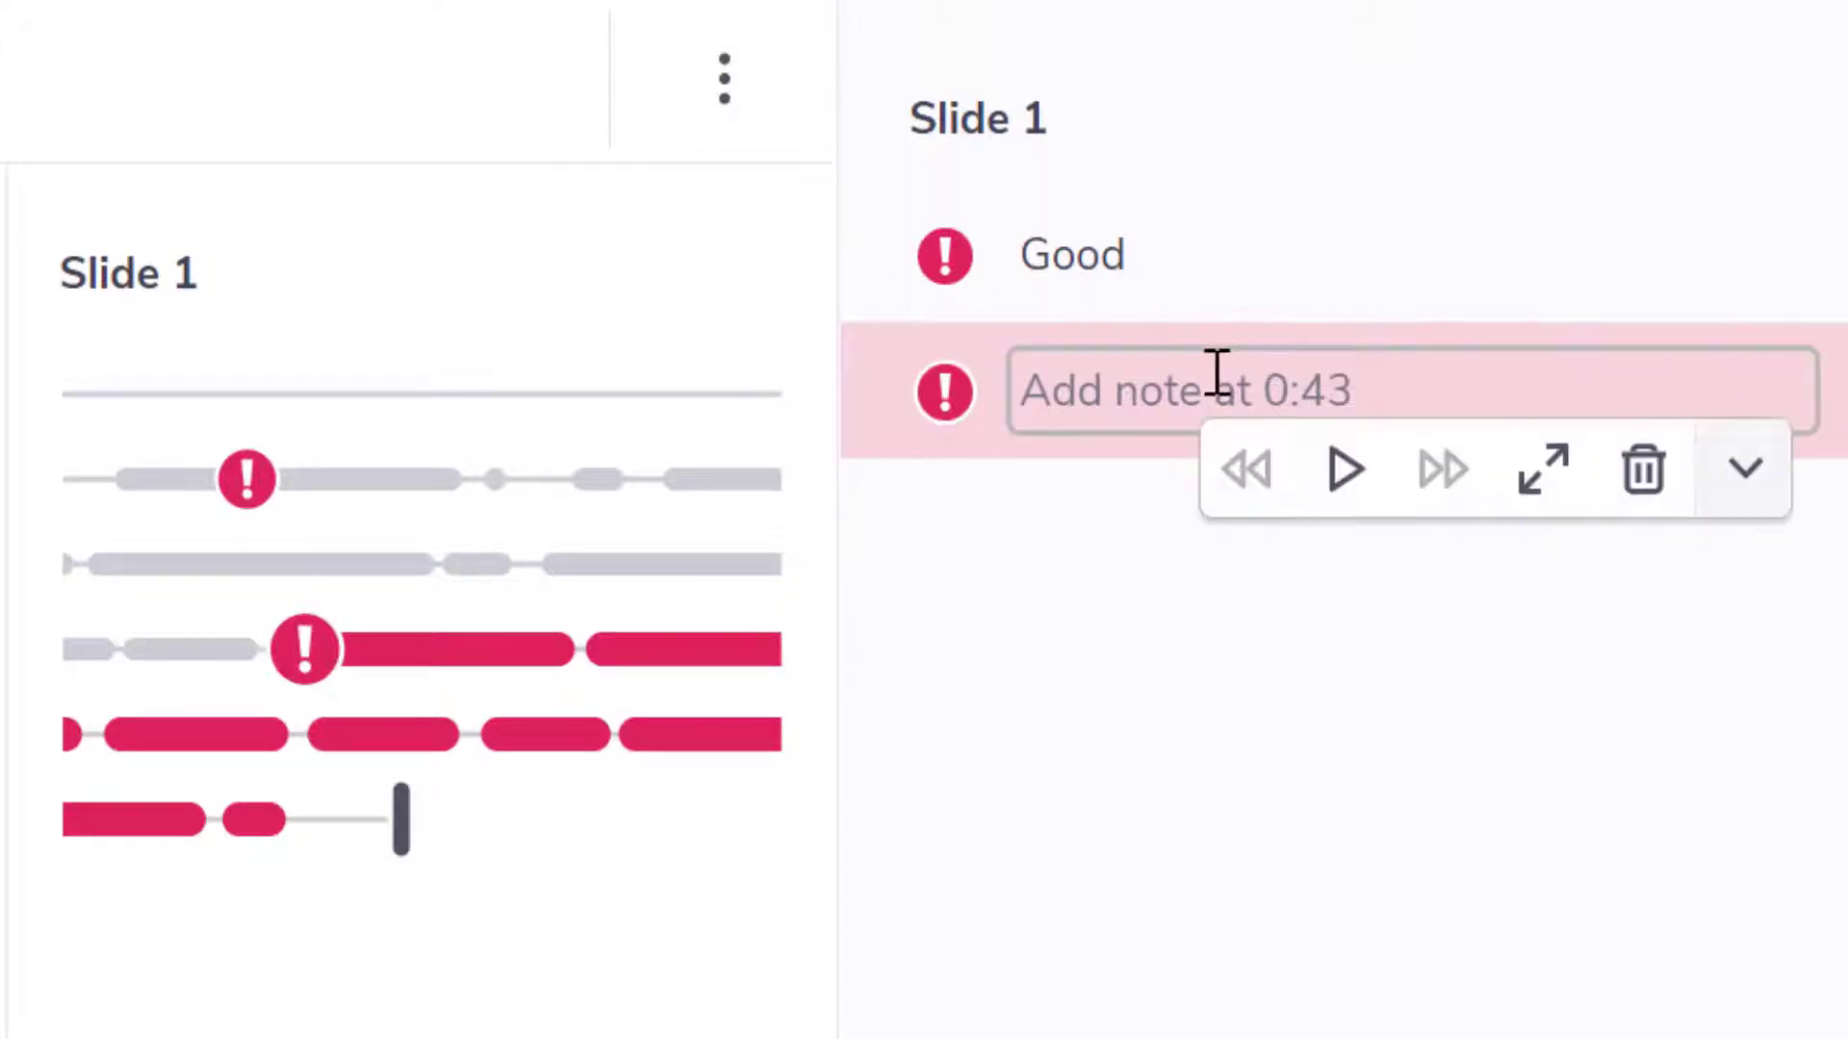
- Fill in the empty Important note at 0:43 with "Very good" and play back part of the audio attached to it
{"action": "left_click", "coordinate": [1150, 385]}
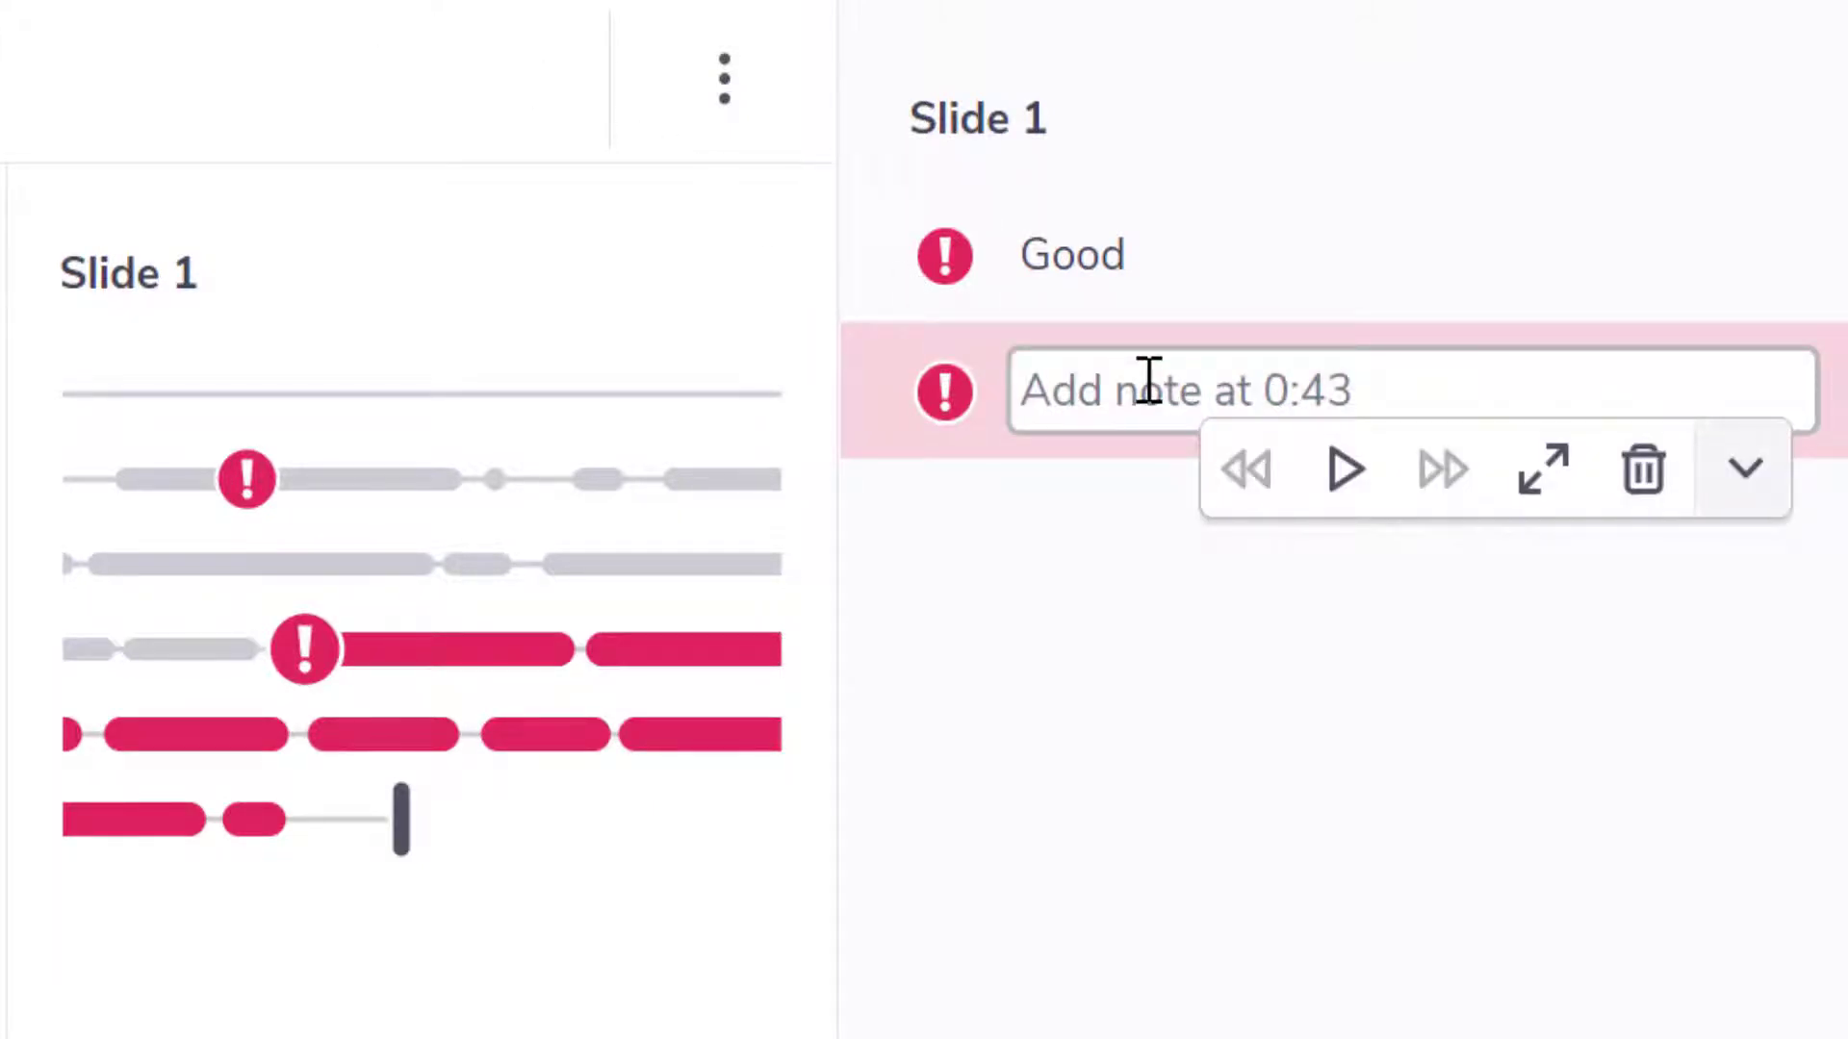
{"action": "type", "text": "Very good"}
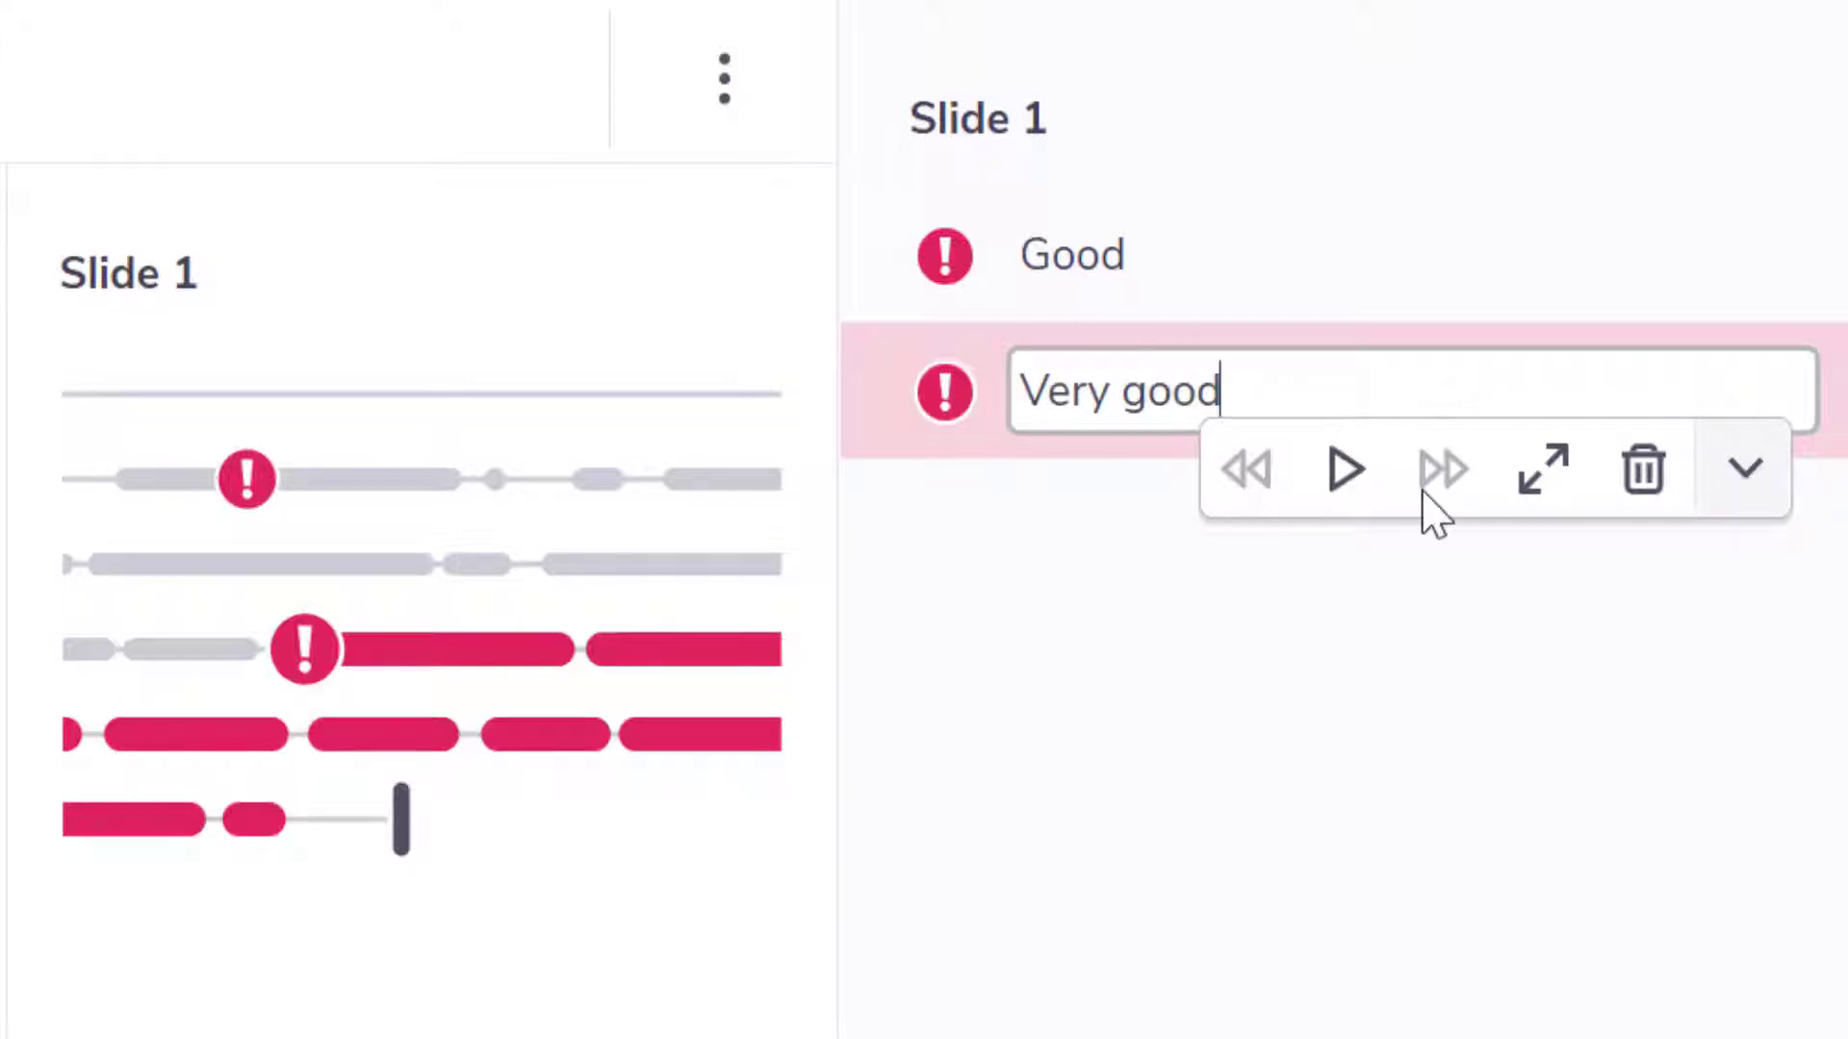
{"action": "left_click", "coordinate": [1347, 490]}
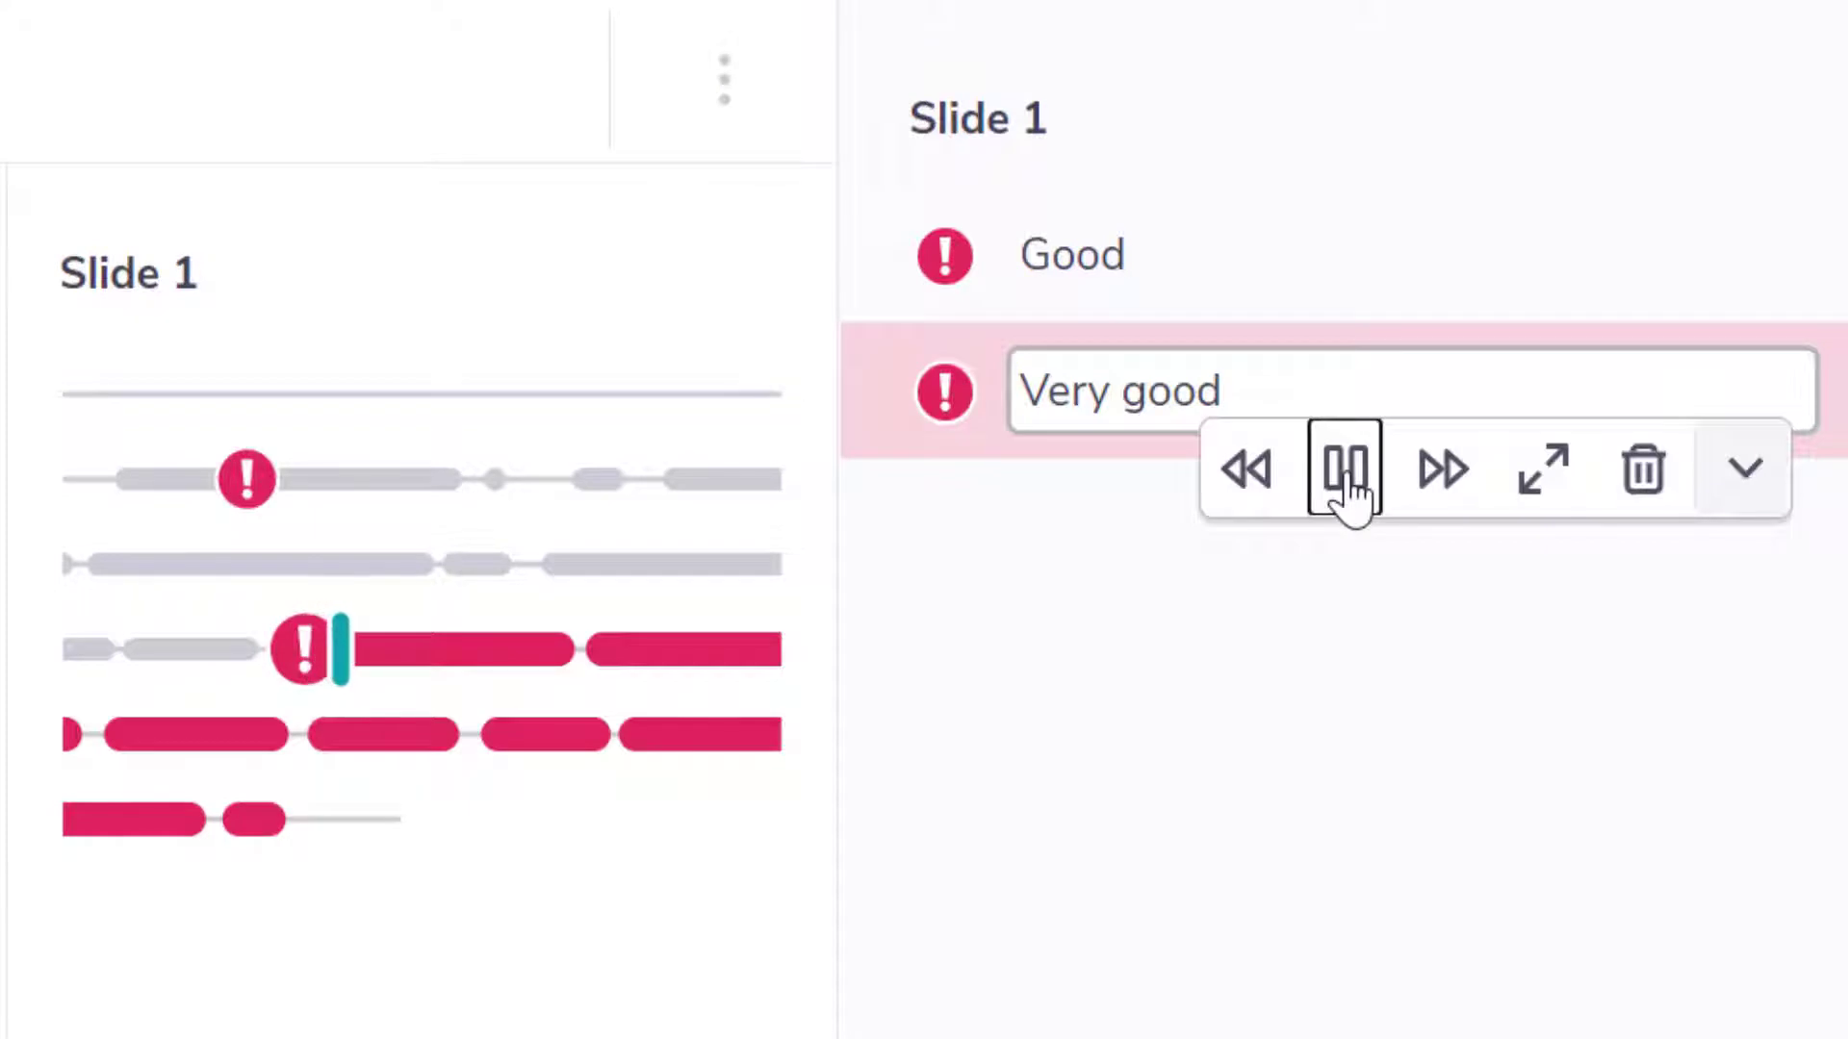
{"action": "left_click", "coordinate": [1348, 491]}
{"action": "left_click", "coordinate": [1347, 491]}
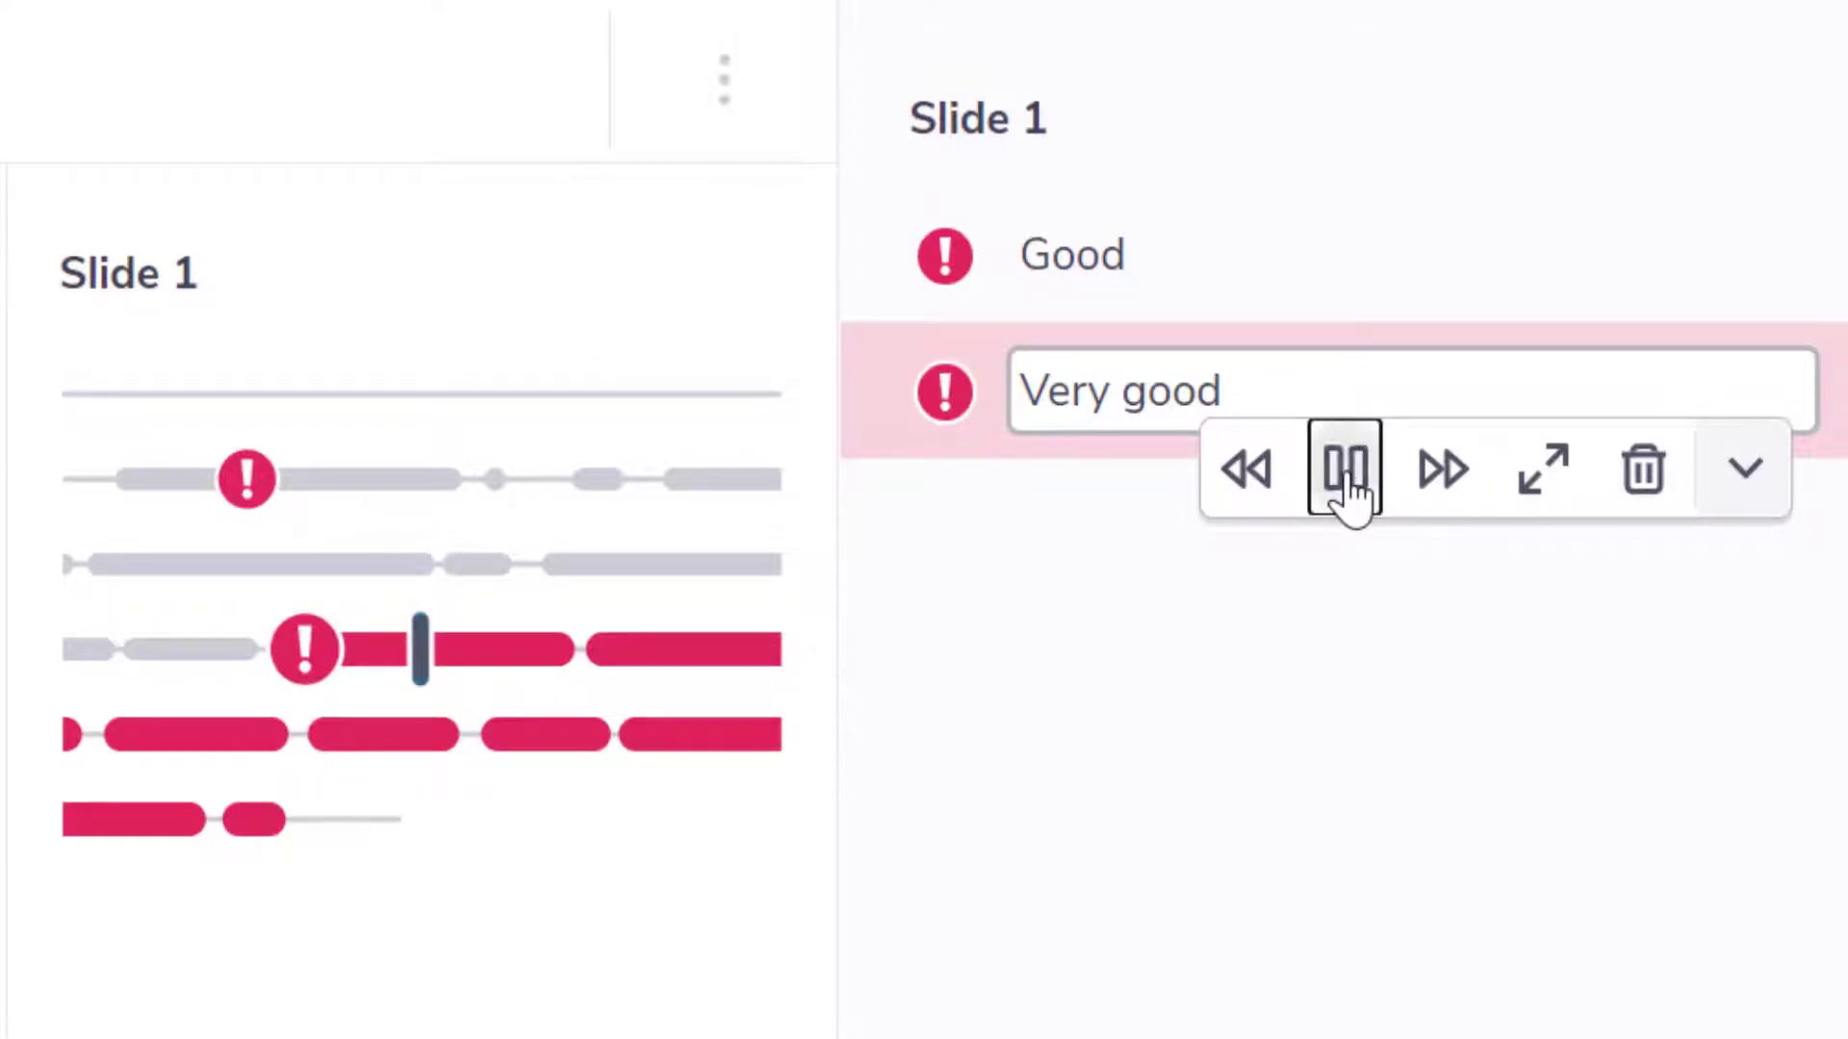
{"action": "left_click", "coordinate": [1347, 491]}
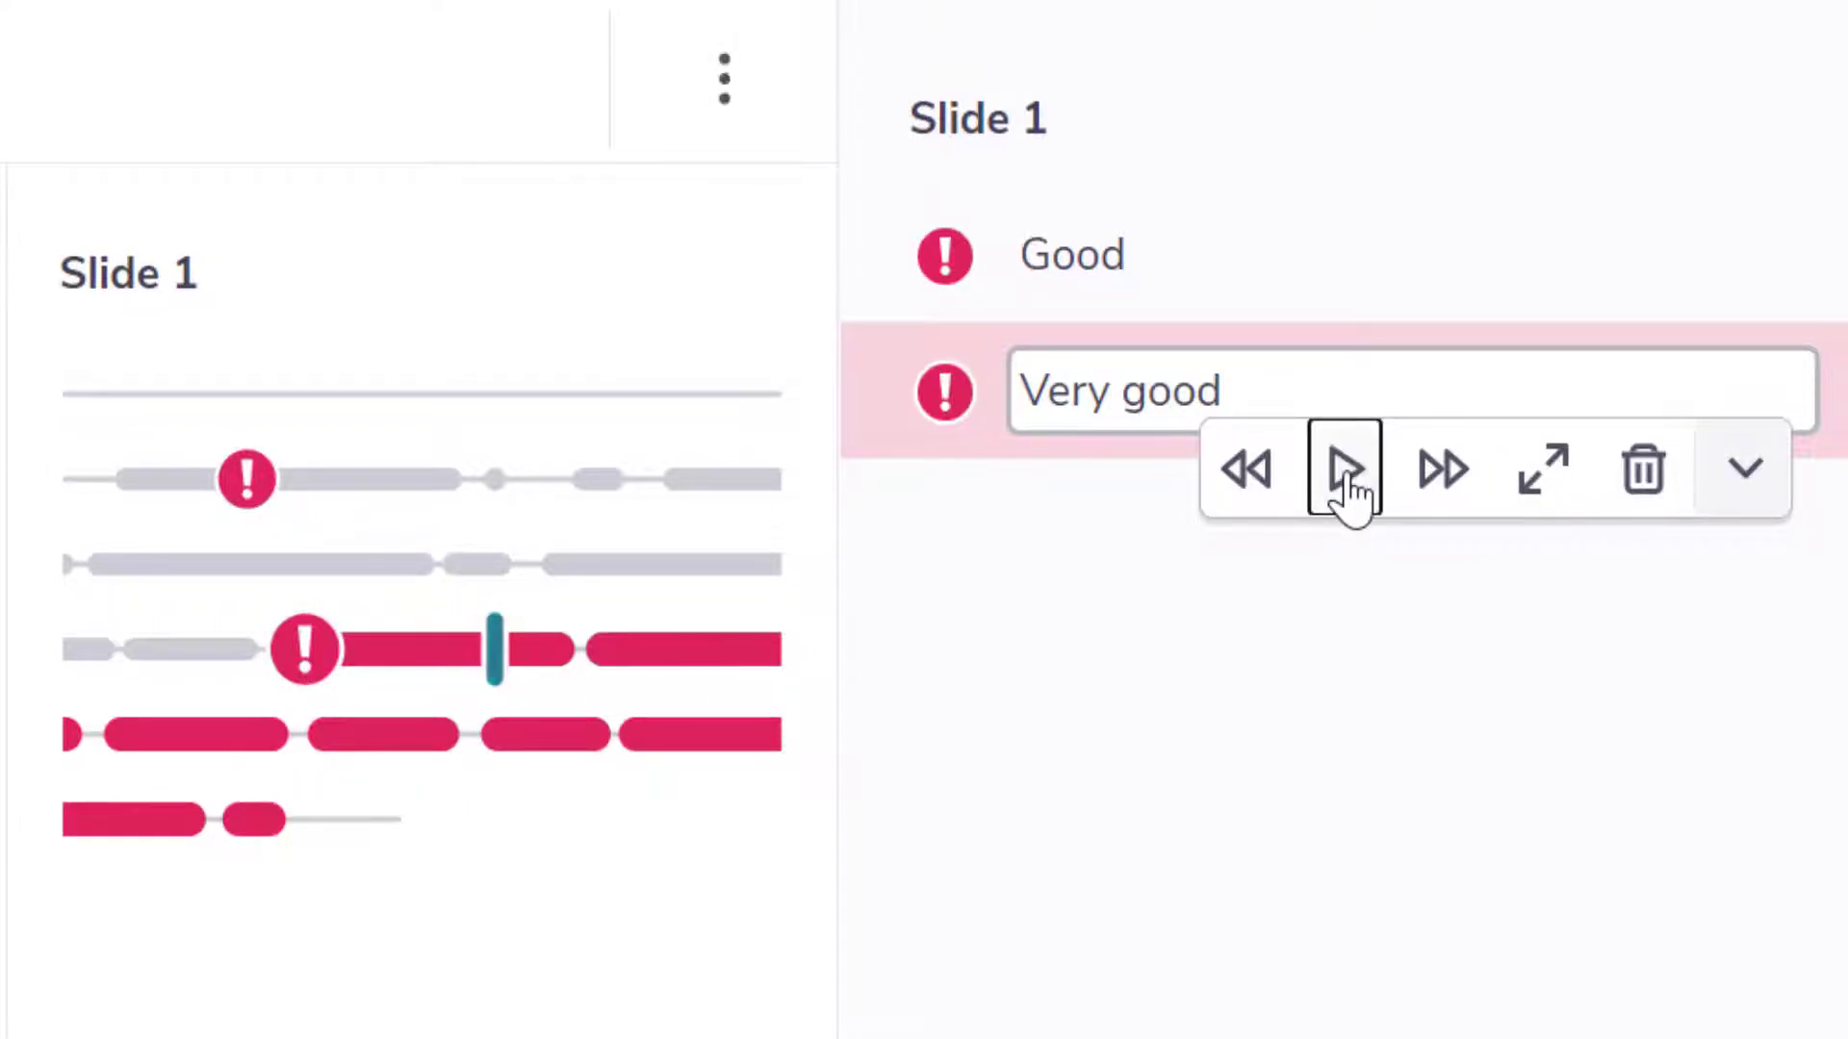
{"action": "left_click", "coordinate": [1222, 789]}
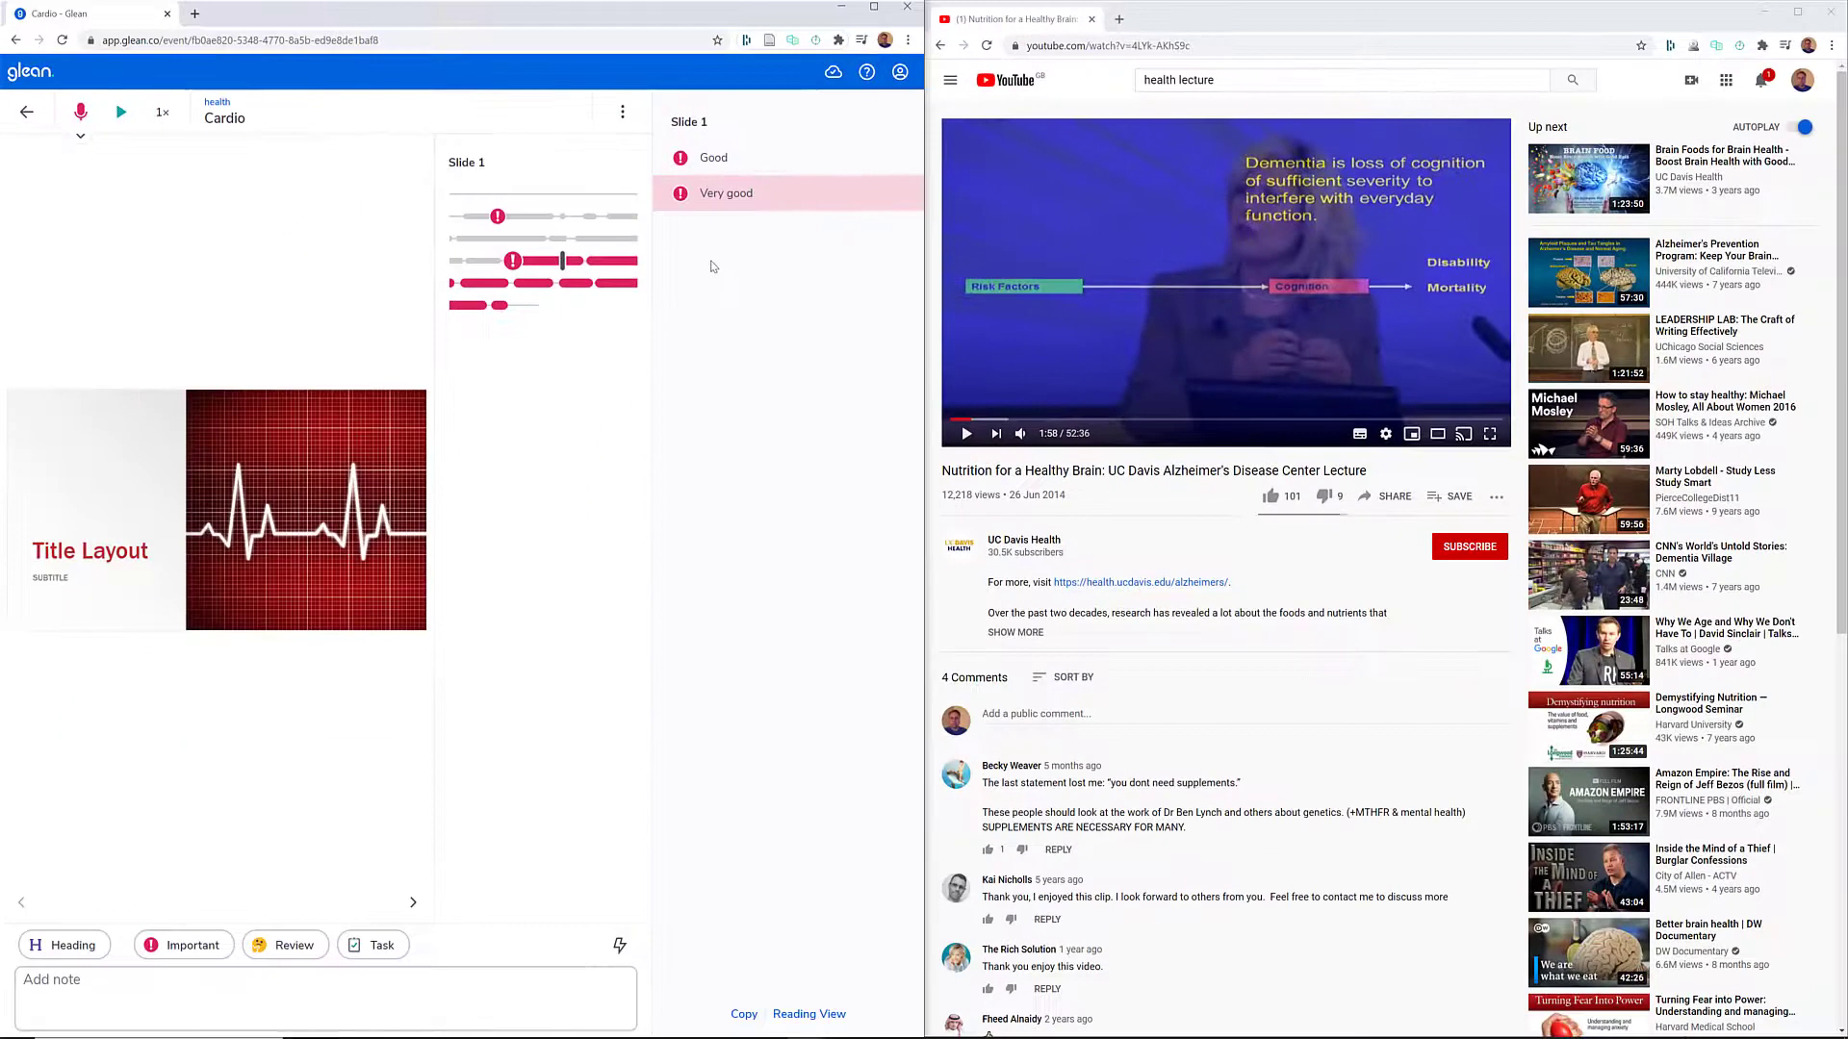
- Play the lecture video again and resume recording screen audio in Glean, sharing the YouTube lecture's Chrome tab with its audio
{"action": "left_click", "coordinate": [966, 433]}
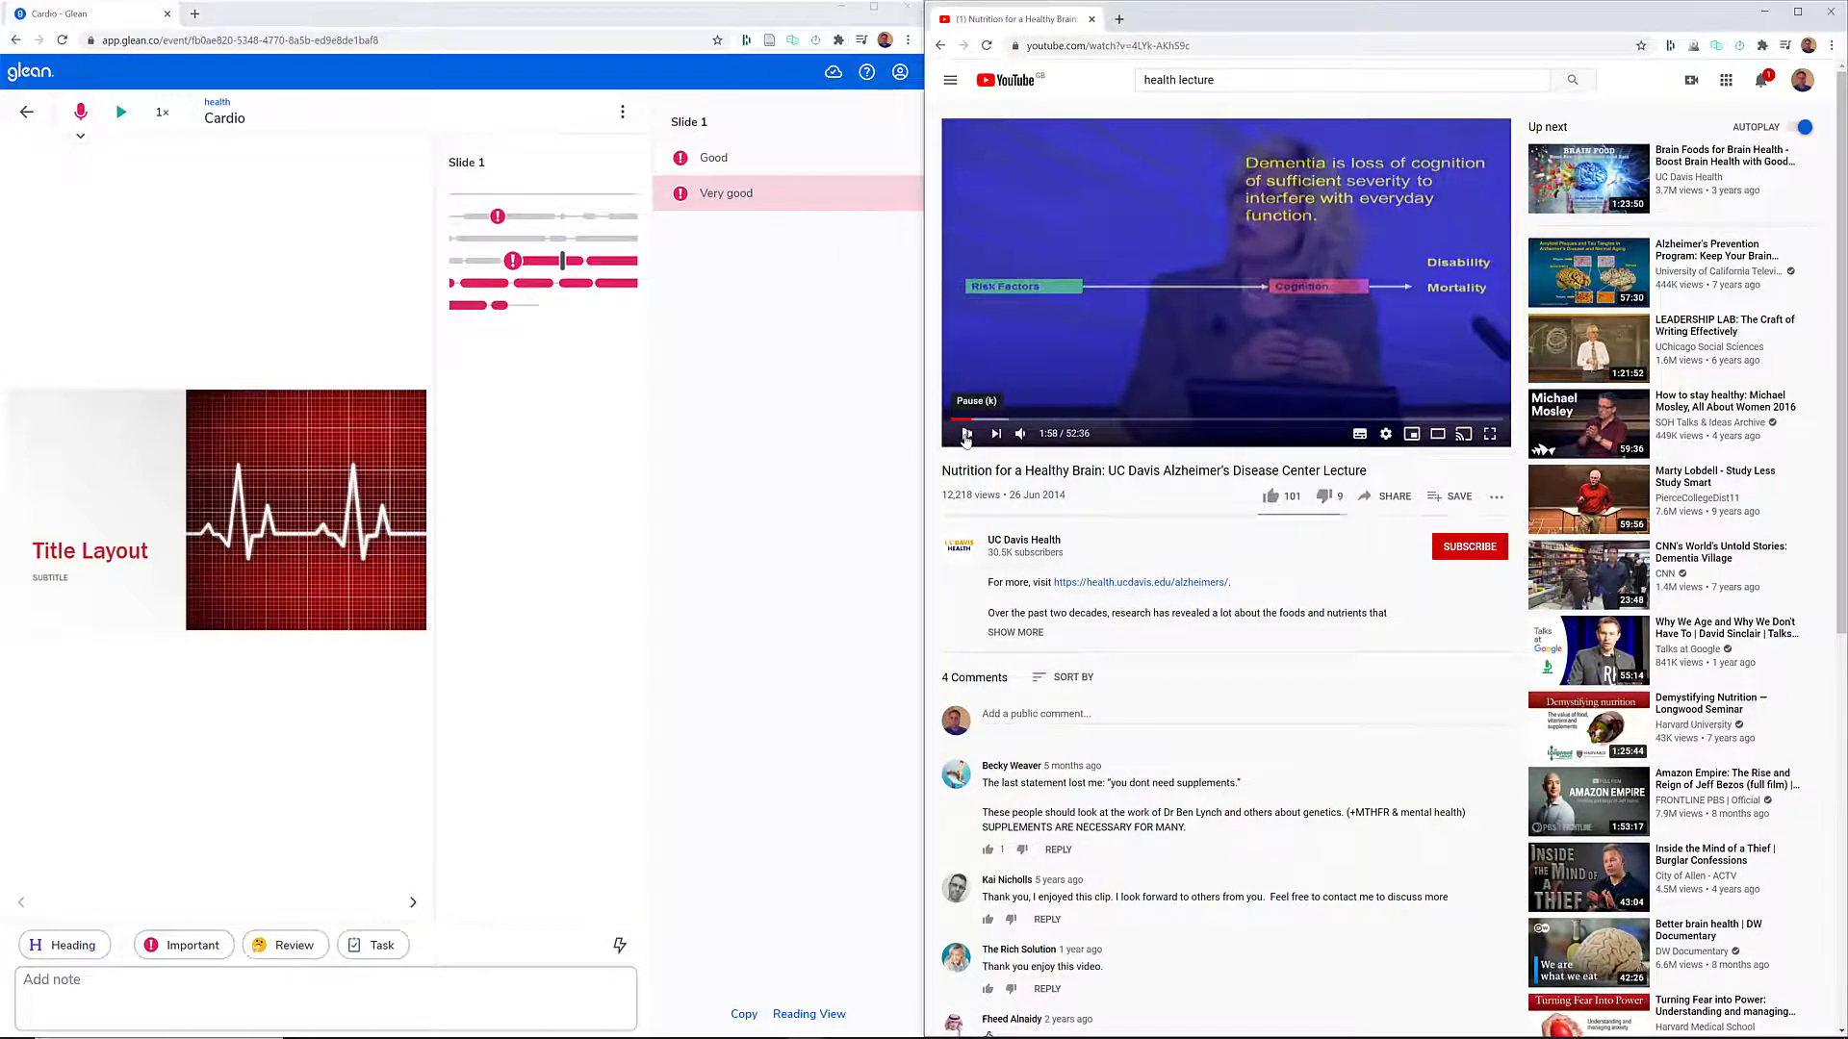
{"action": "left_click", "coordinate": [81, 113]}
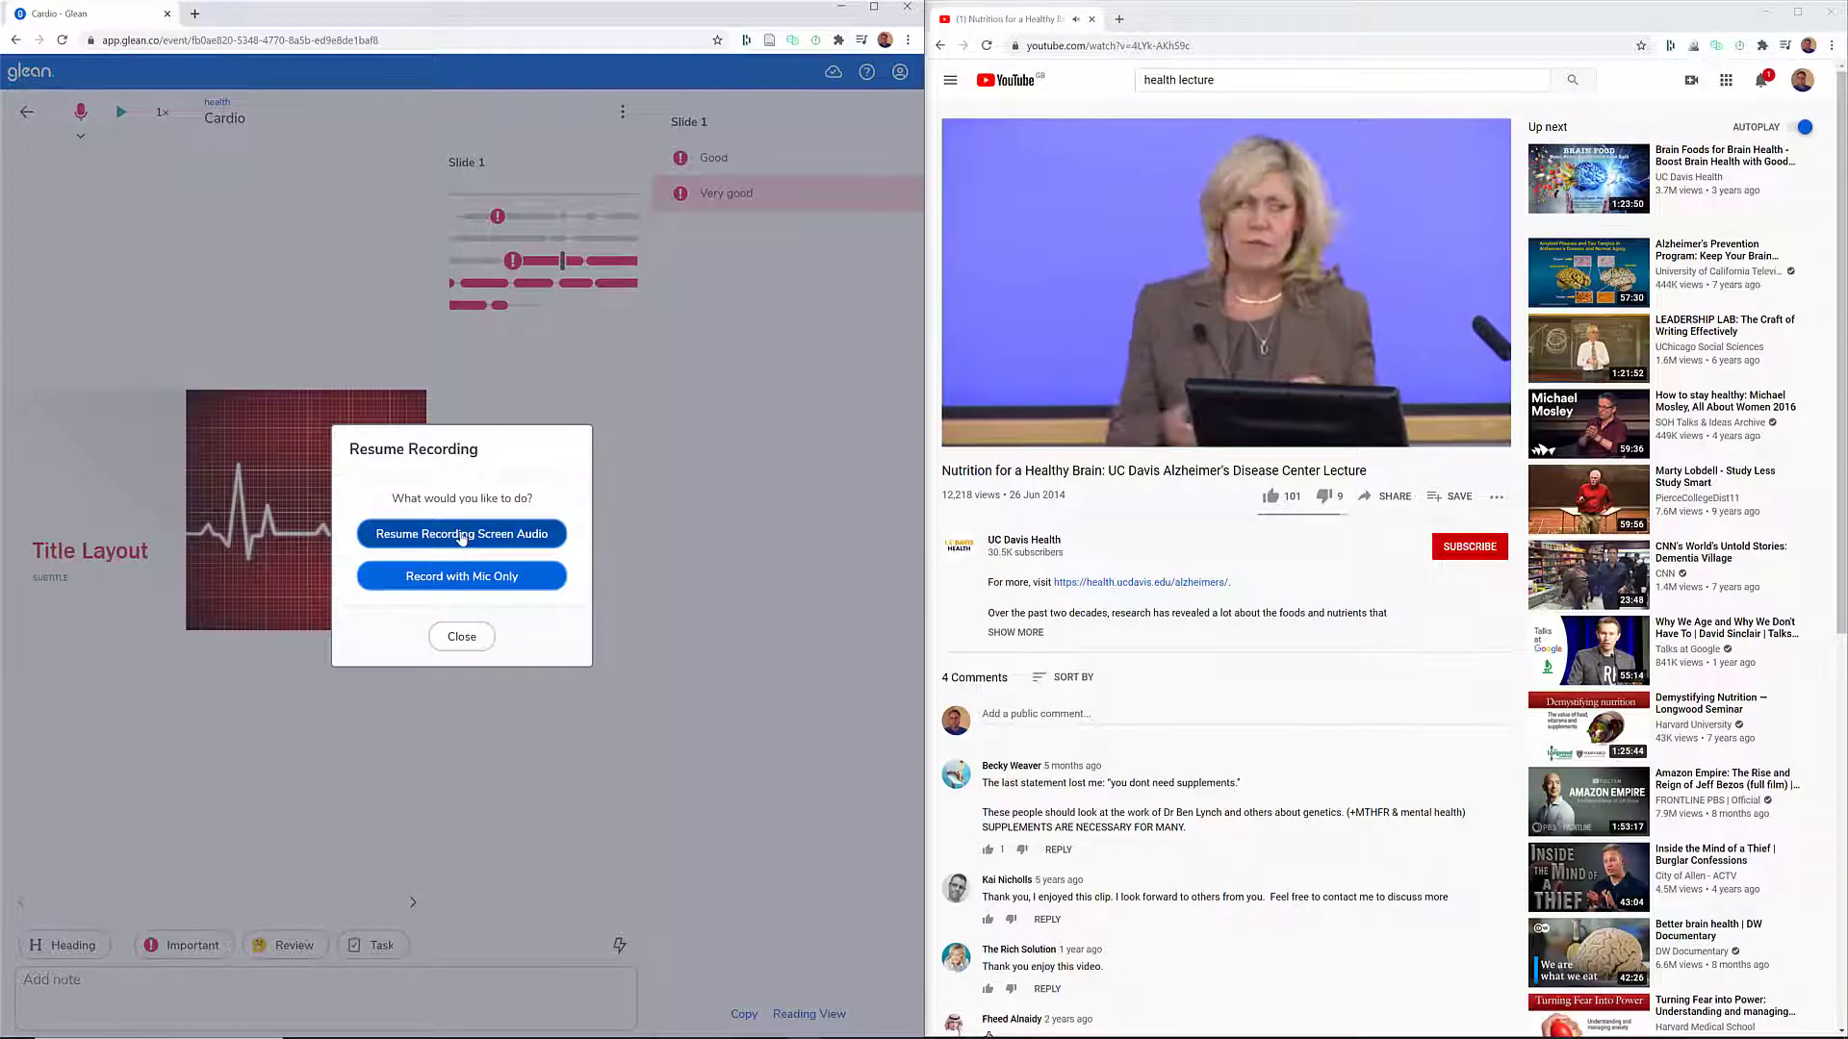
{"action": "left_click", "coordinate": [462, 535]}
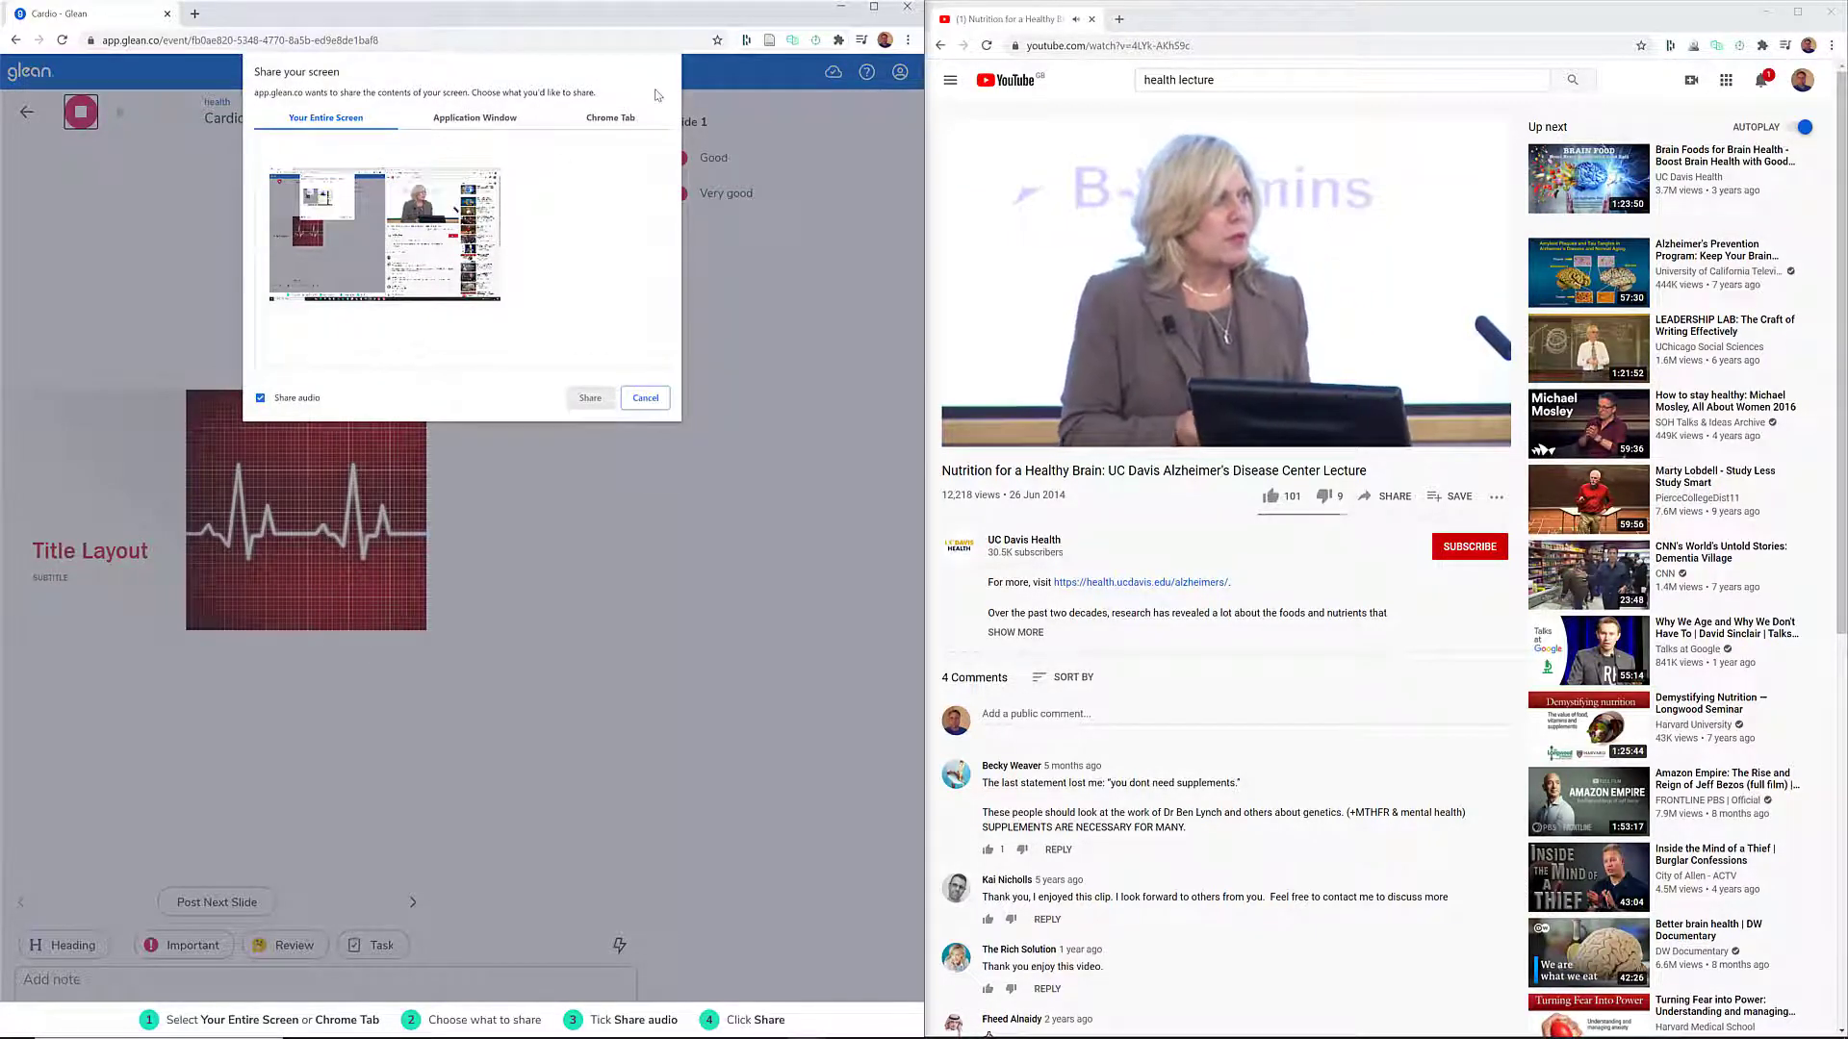
{"action": "left_click", "coordinate": [611, 118]}
{"action": "left_click", "coordinate": [399, 145]}
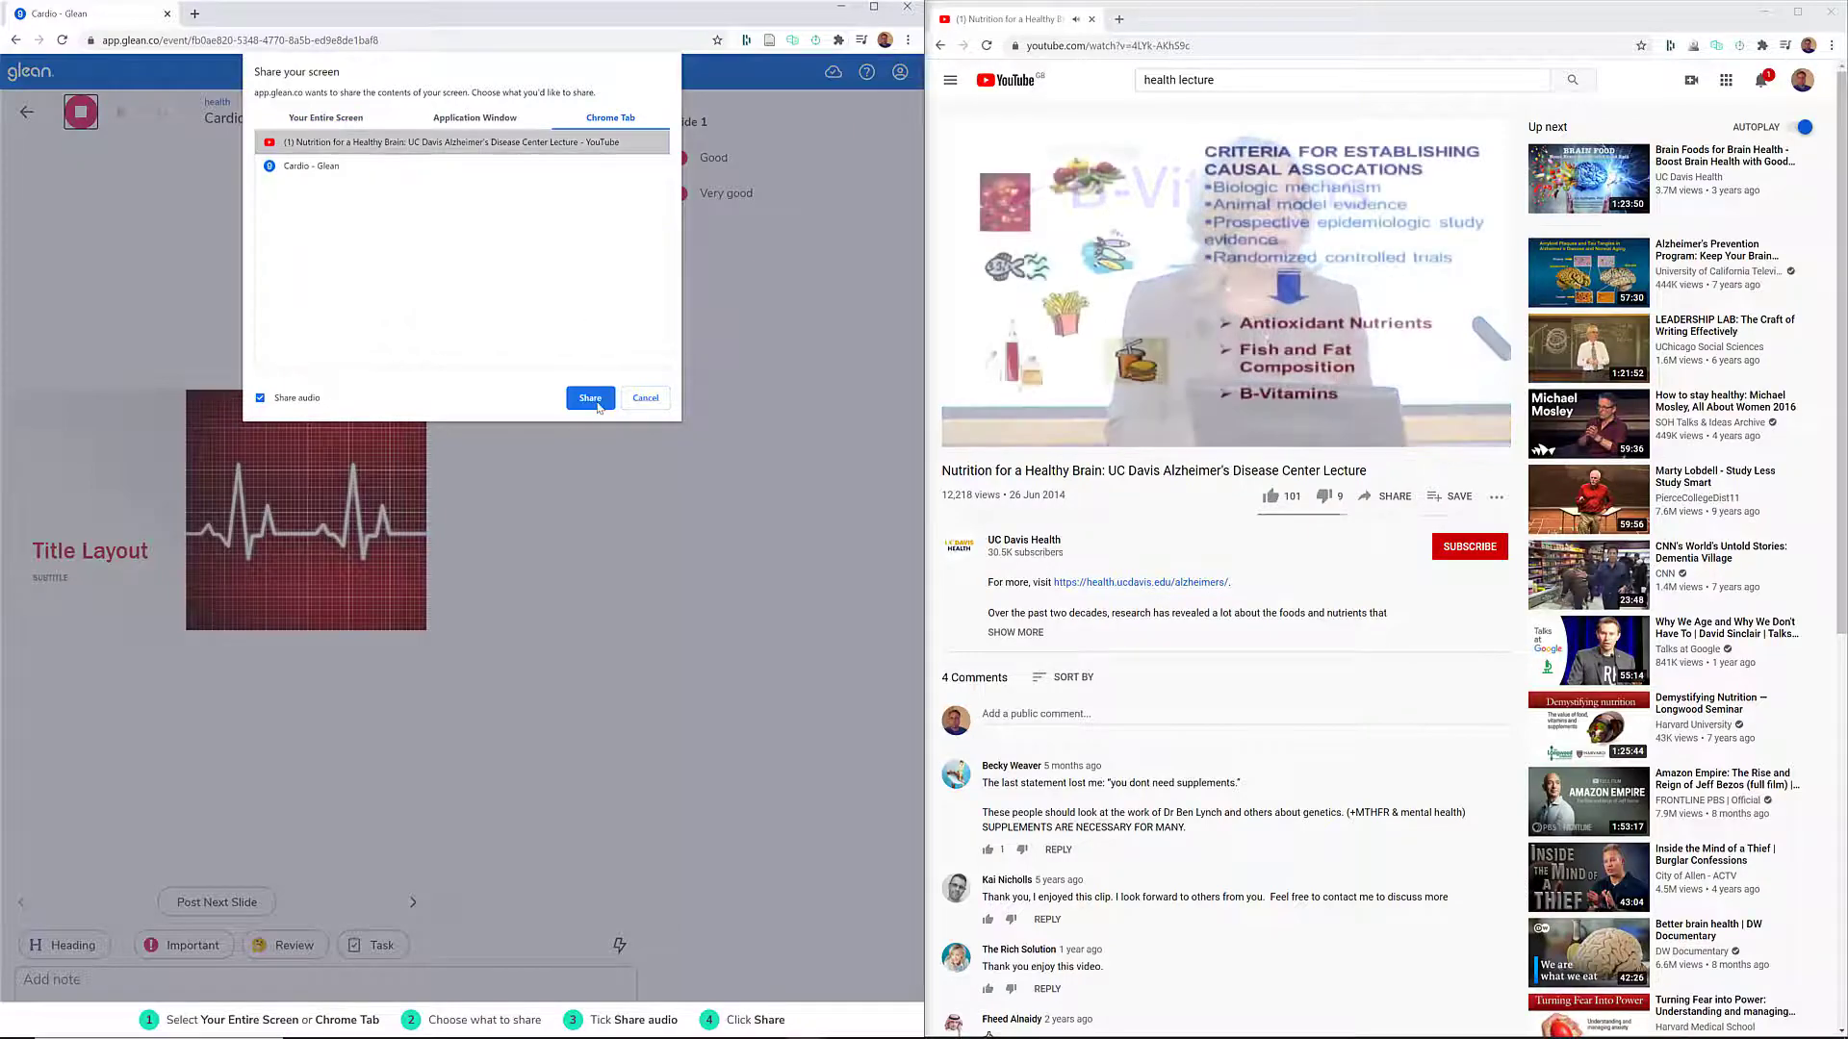
{"action": "left_click", "coordinate": [590, 397]}
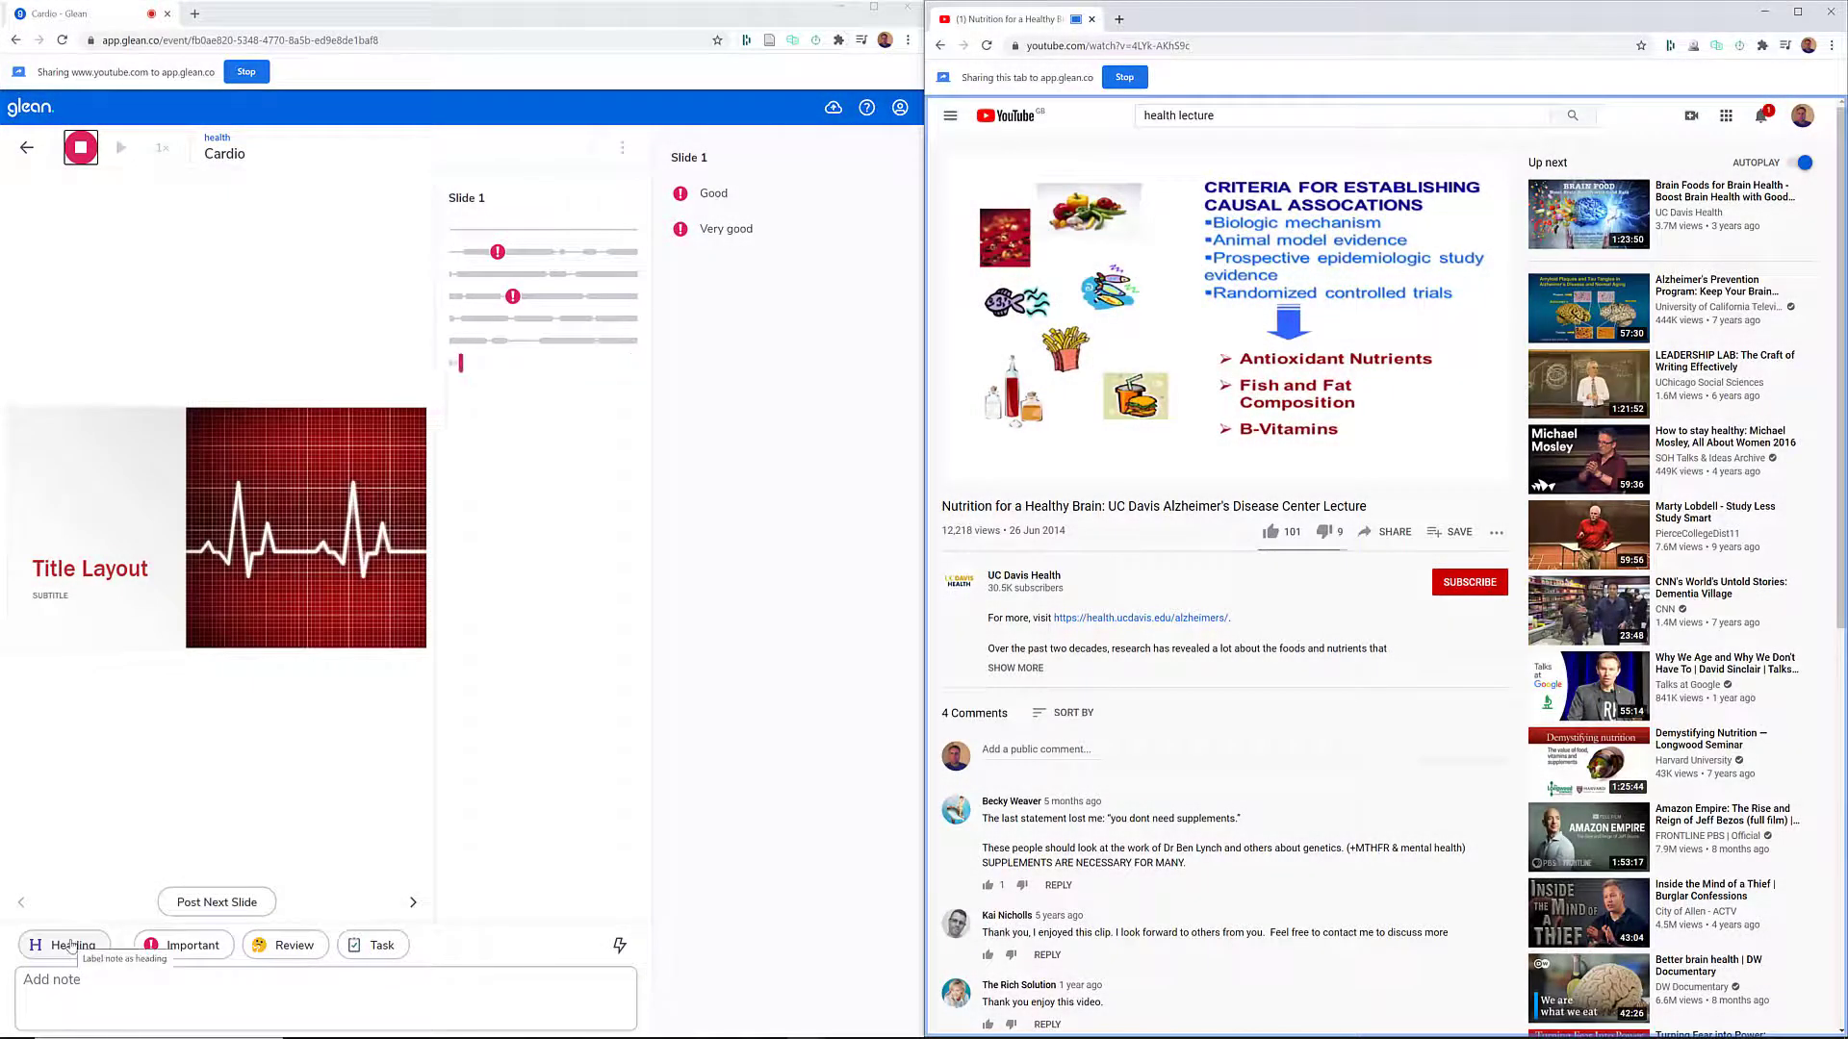
- Add the heading "Topic one" to the notes of the ongoing recording
{"action": "left_click", "coordinate": [71, 948]}
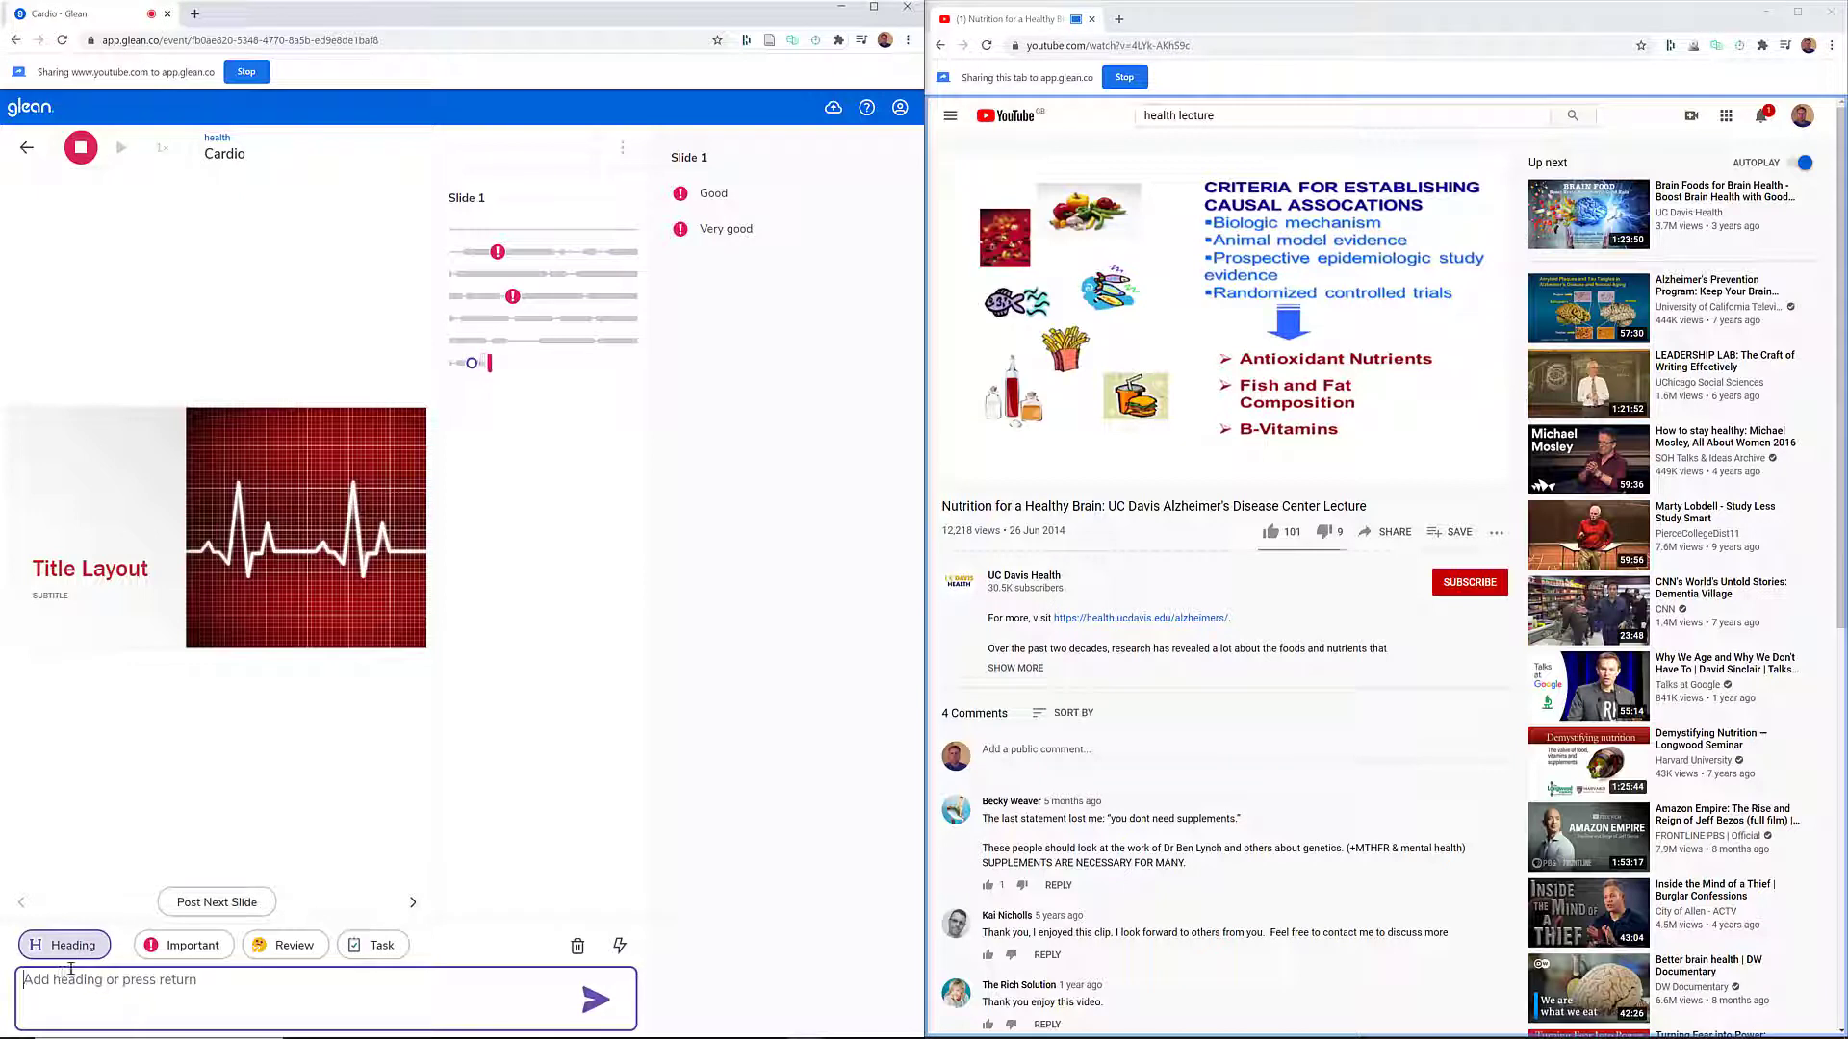
{"action": "type", "text": "Top"}
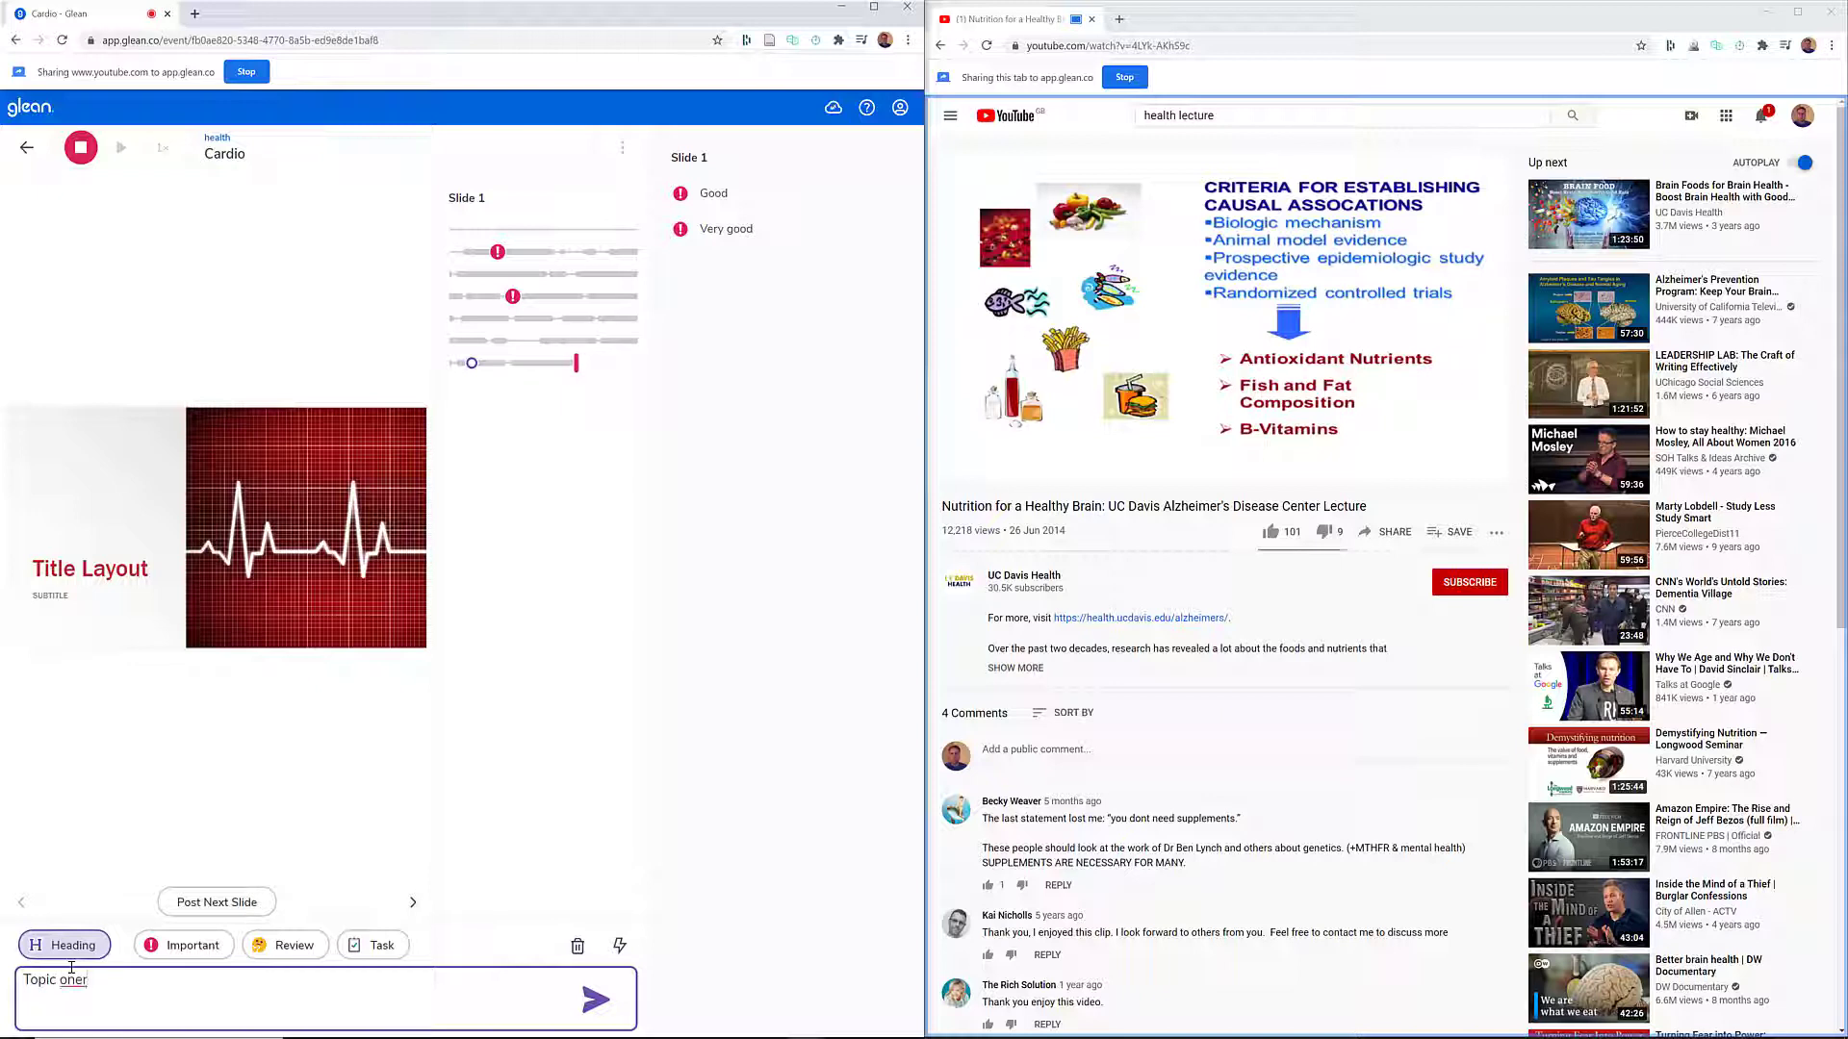
{"action": "type", "text": "ic oner"}
{"action": "key", "text": "BackSpace"}
{"action": "key", "text": "Return"}
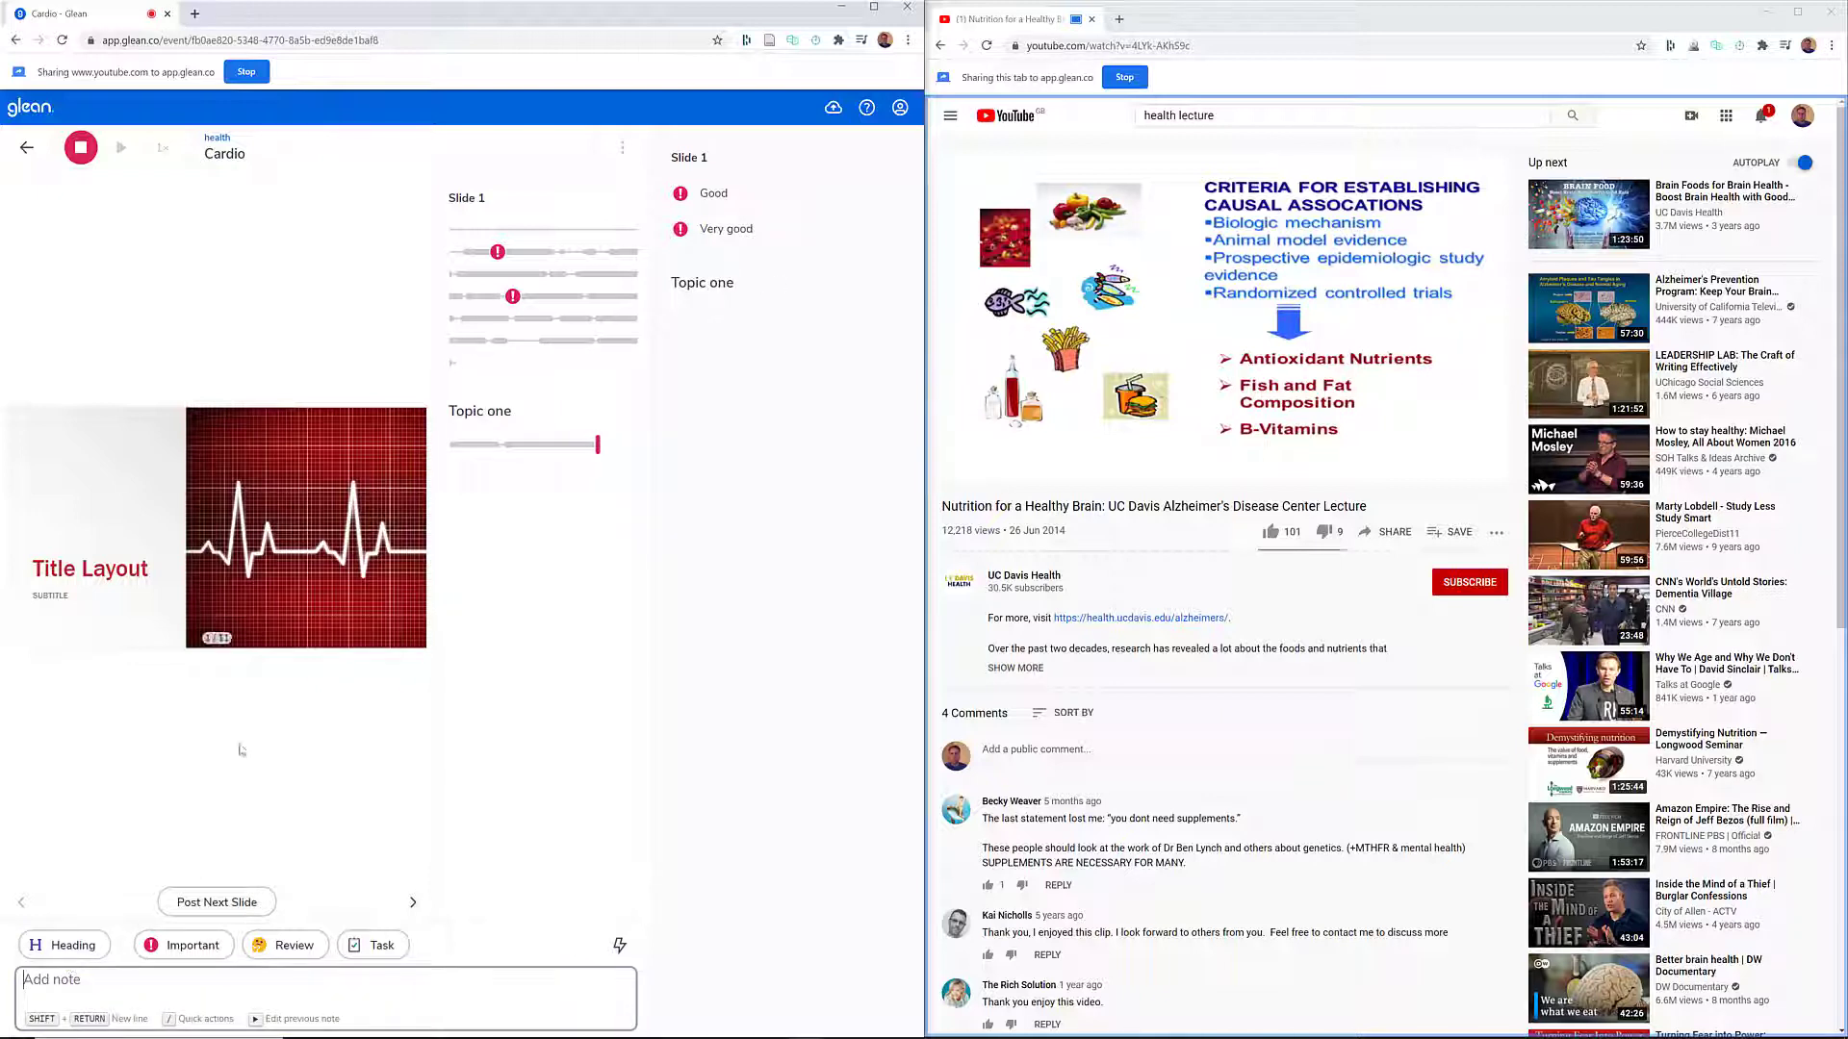
{"action": "mouse_move", "coordinate": [718, 285]}
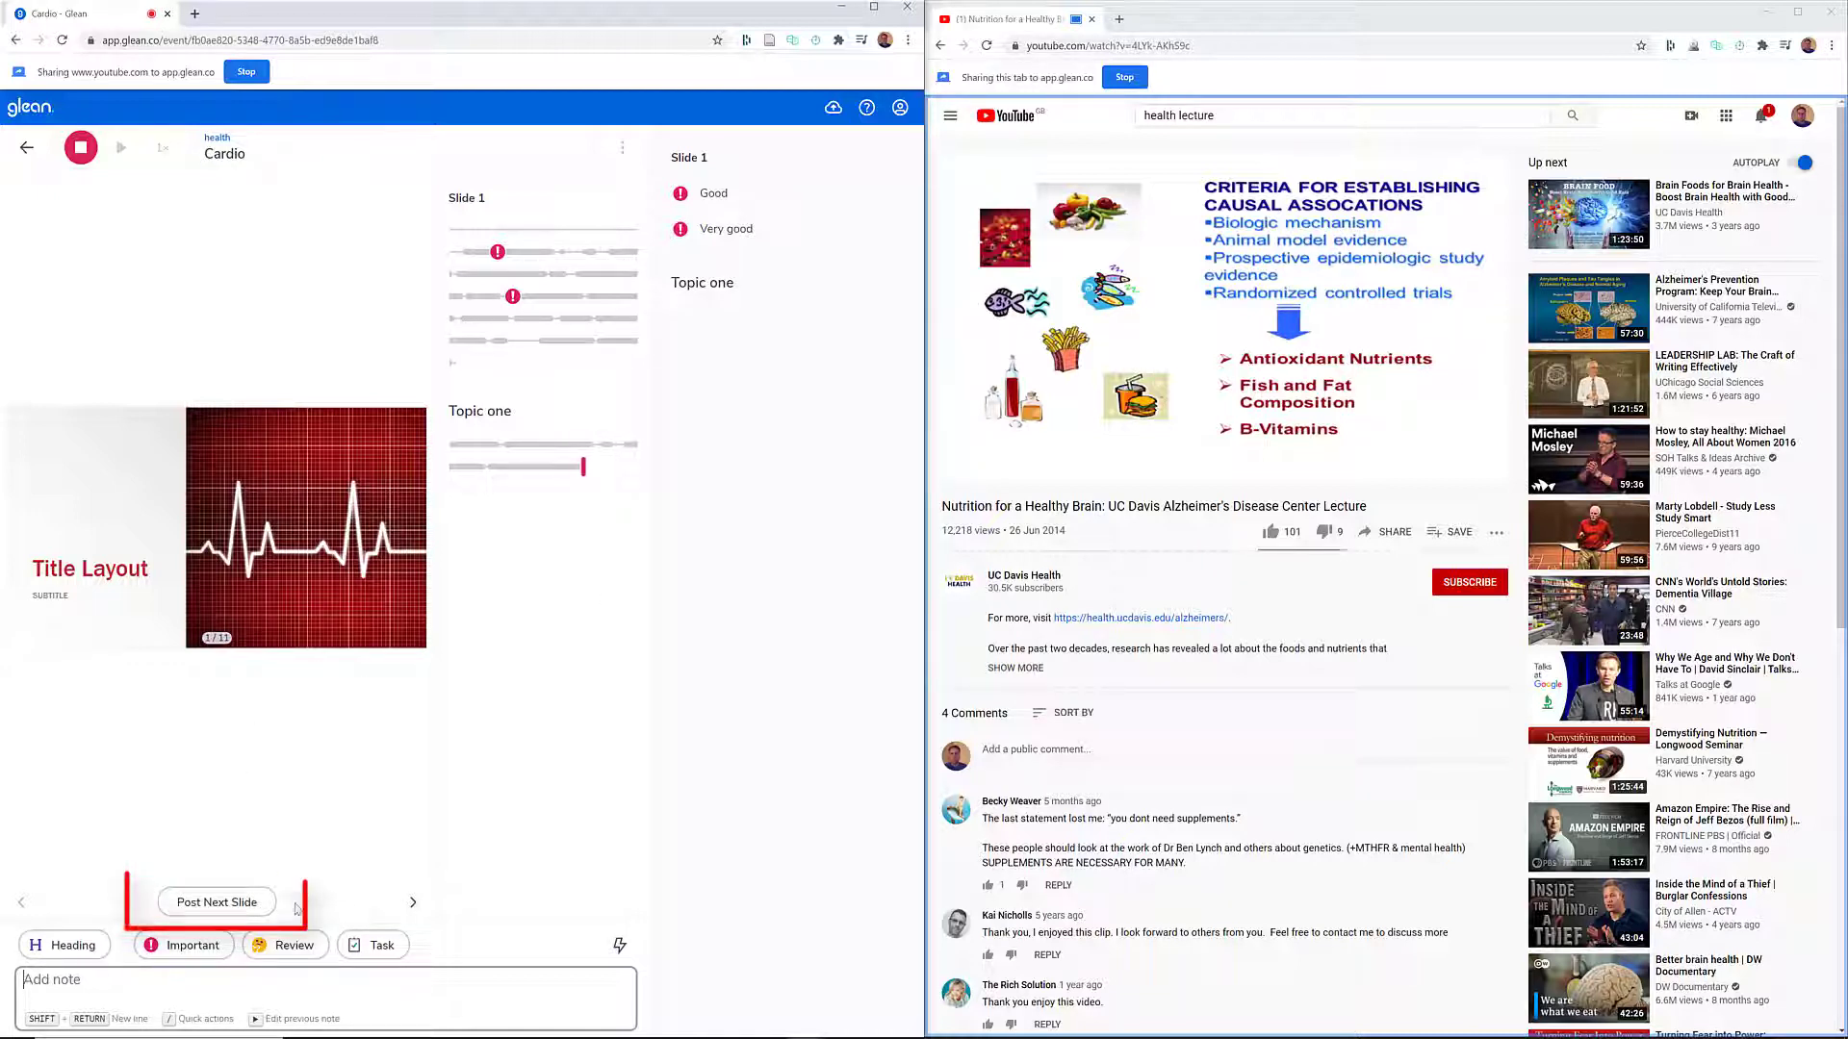
- Post the second slide to the ongoing recording and add the task note "Need to eat better" under it
{"action": "left_click", "coordinate": [204, 910]}
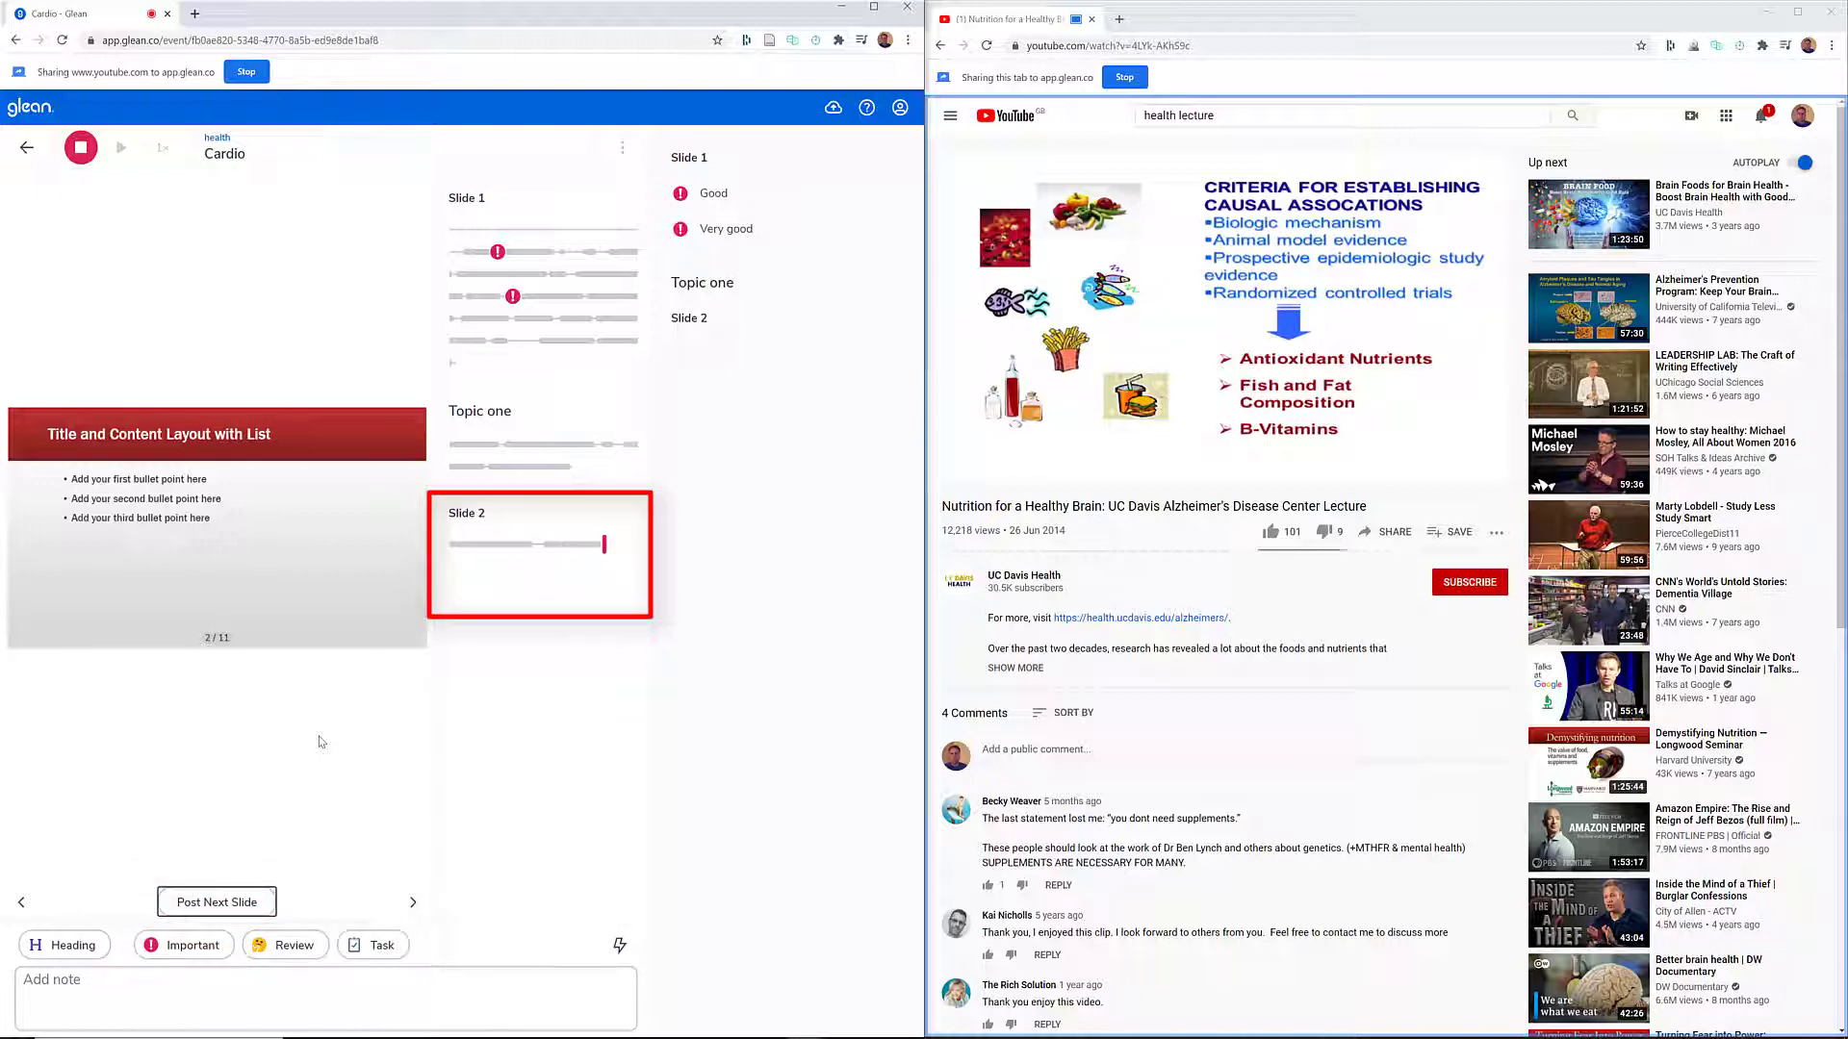
{"action": "left_click", "coordinate": [363, 947]}
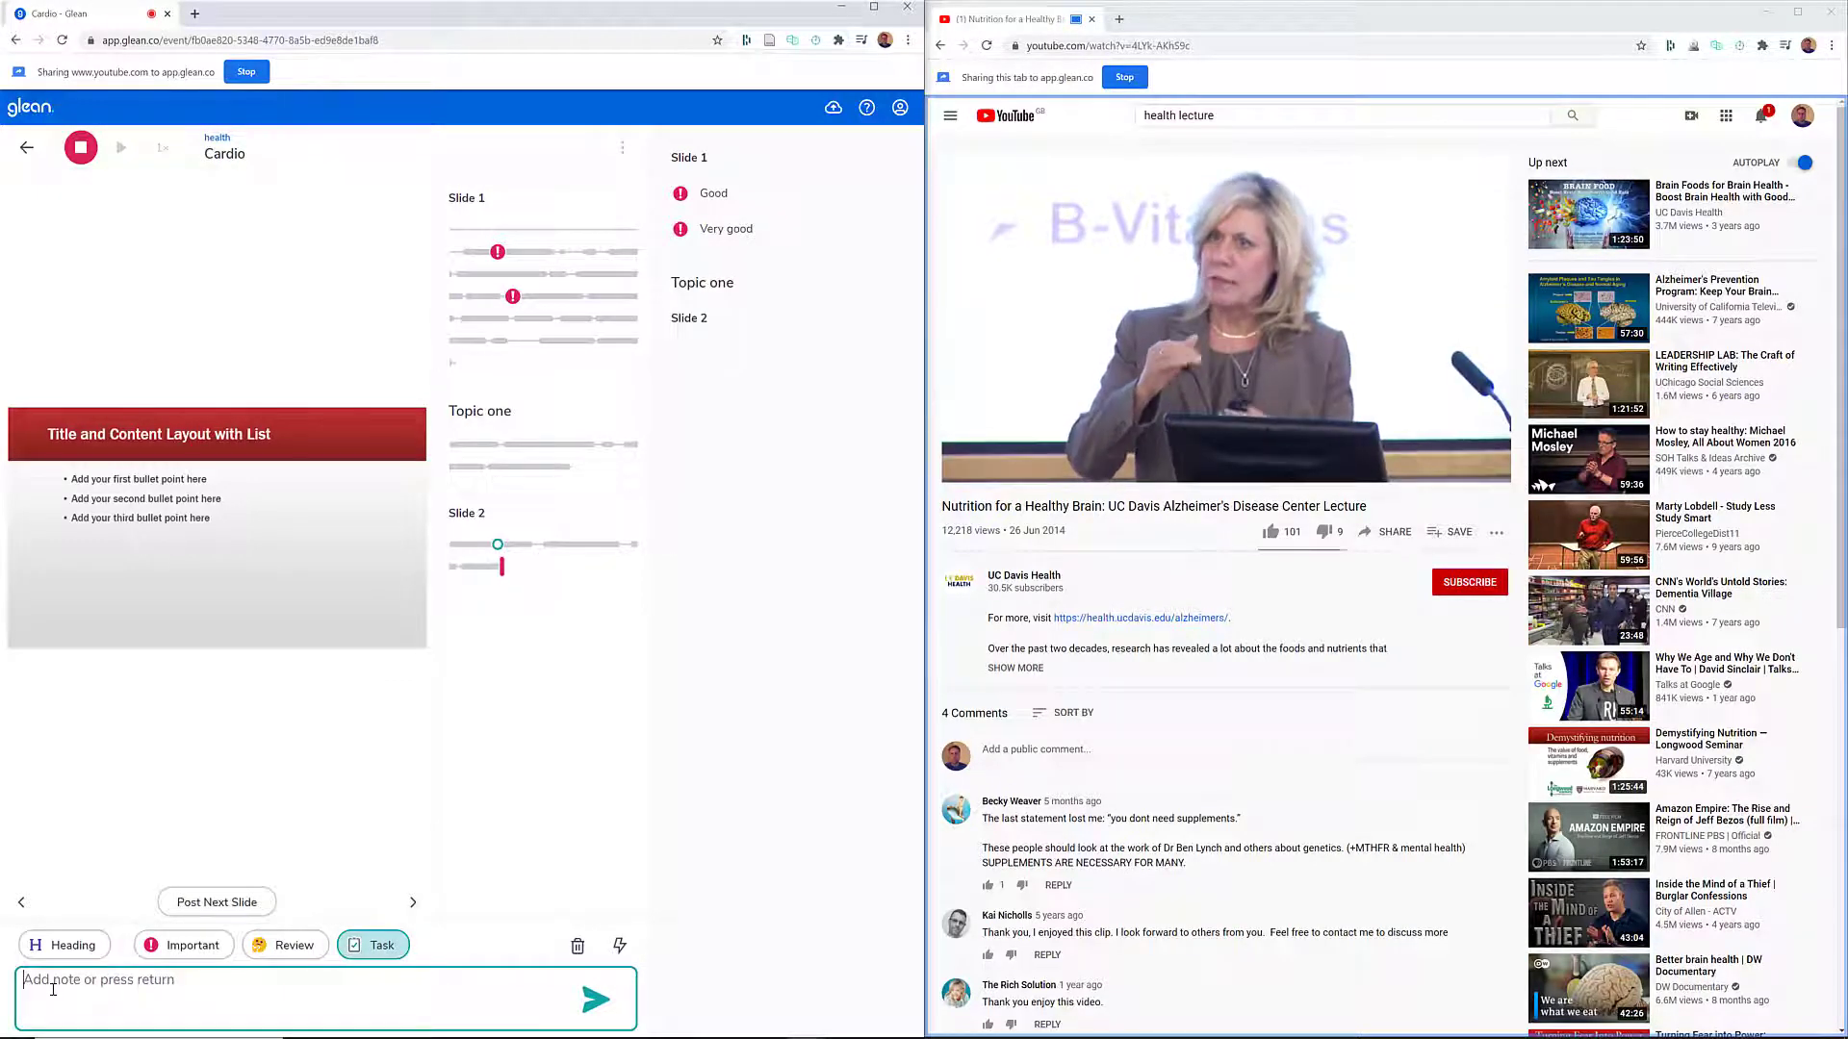
{"action": "type", "text": "N"}
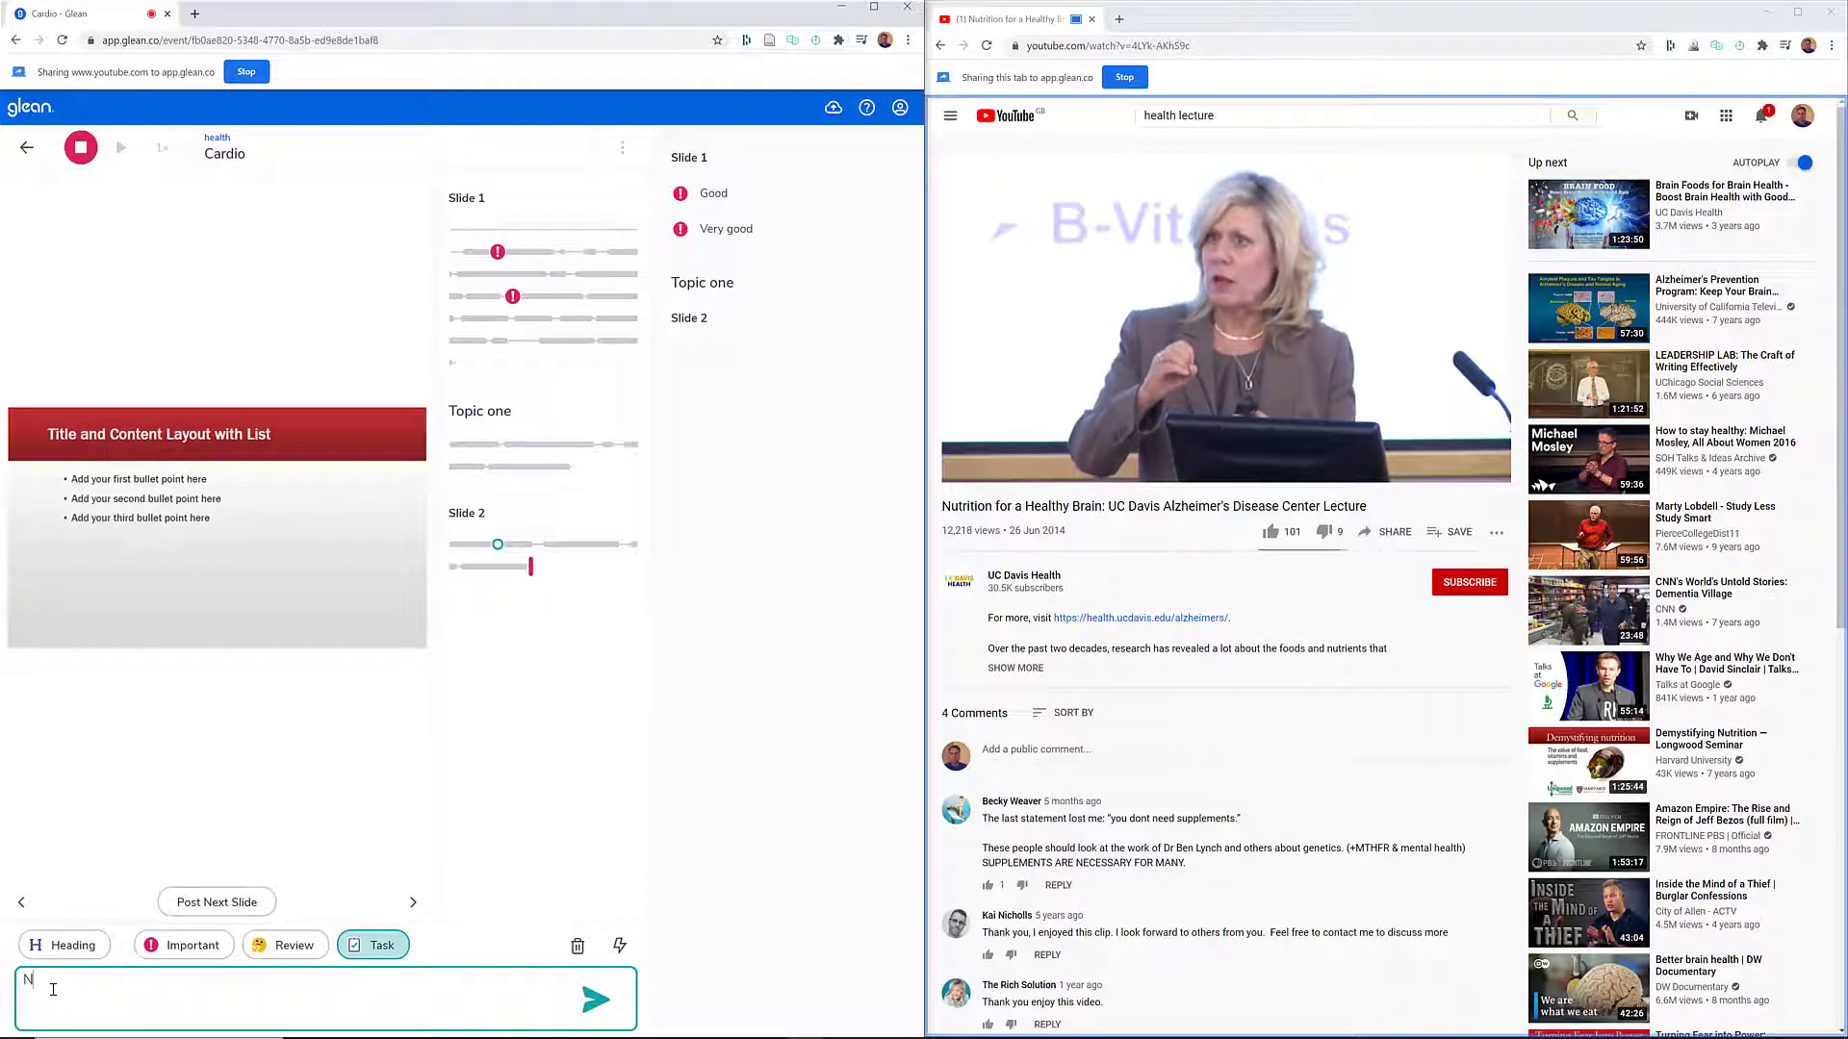
{"action": "type", "text": "eed to"}
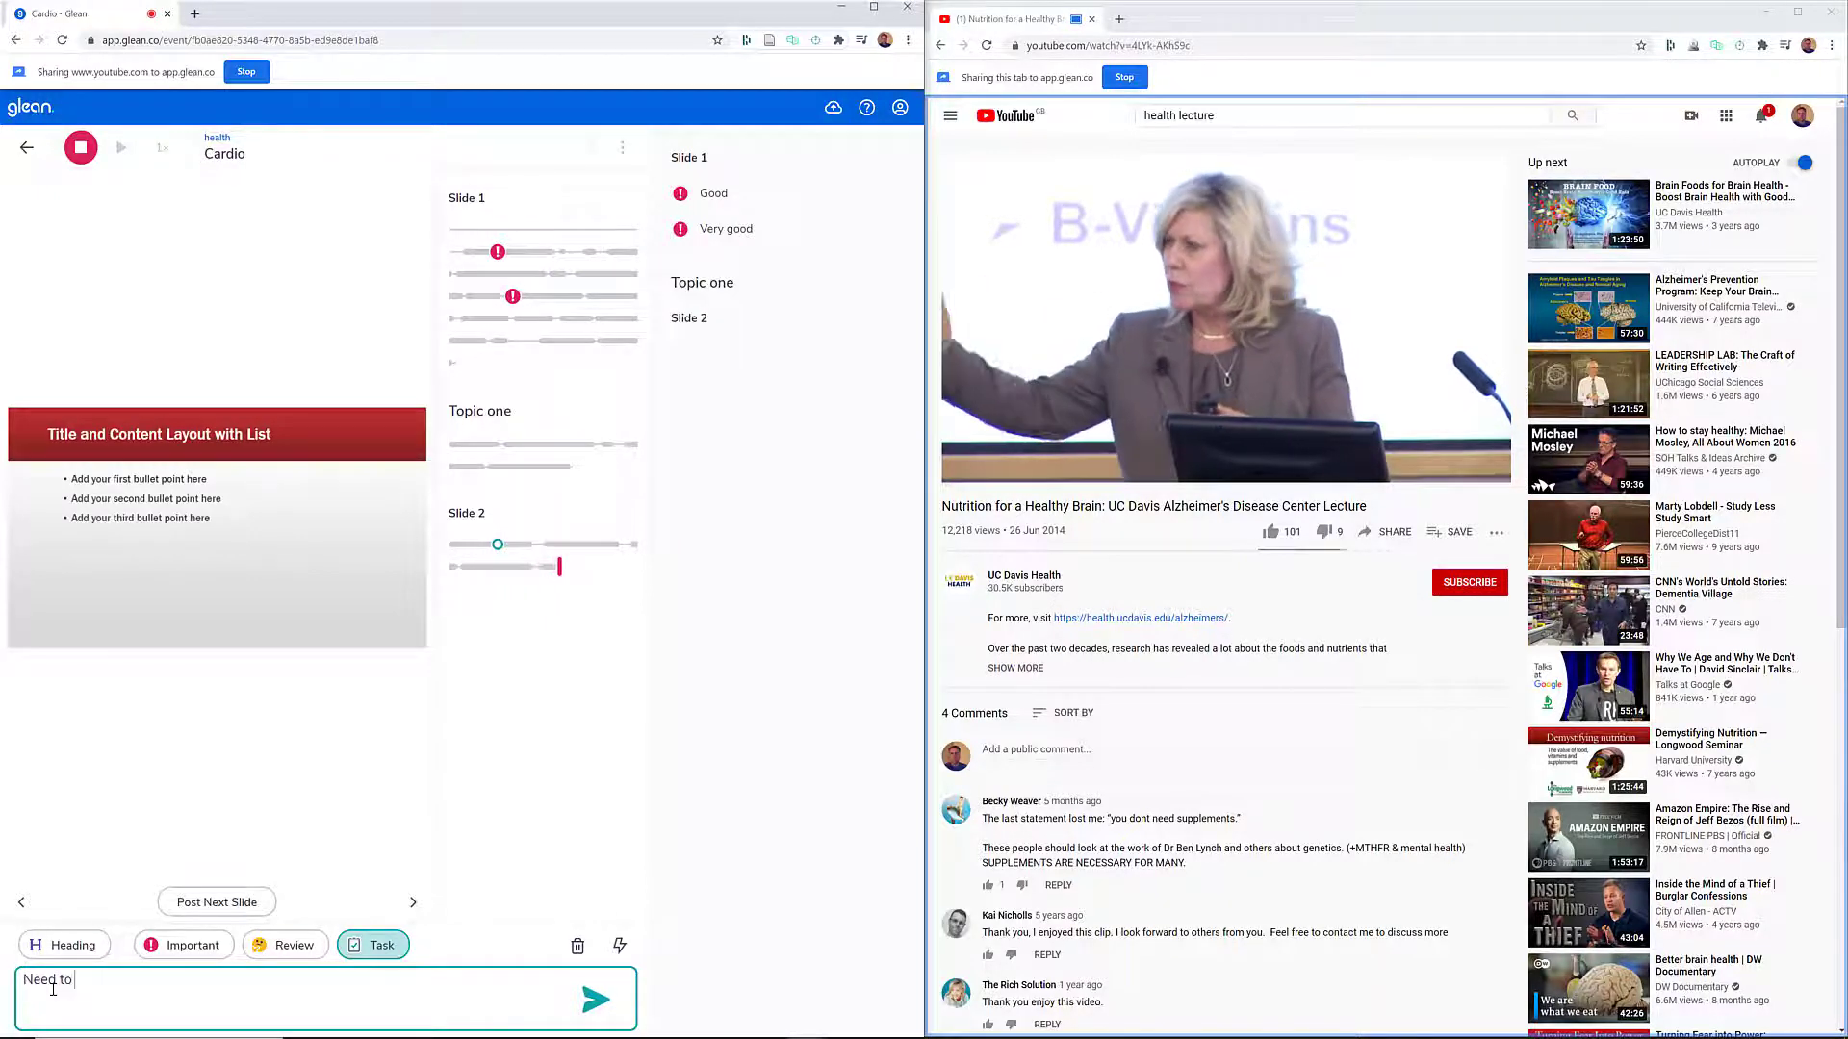
{"action": "type", "text": " ea"}
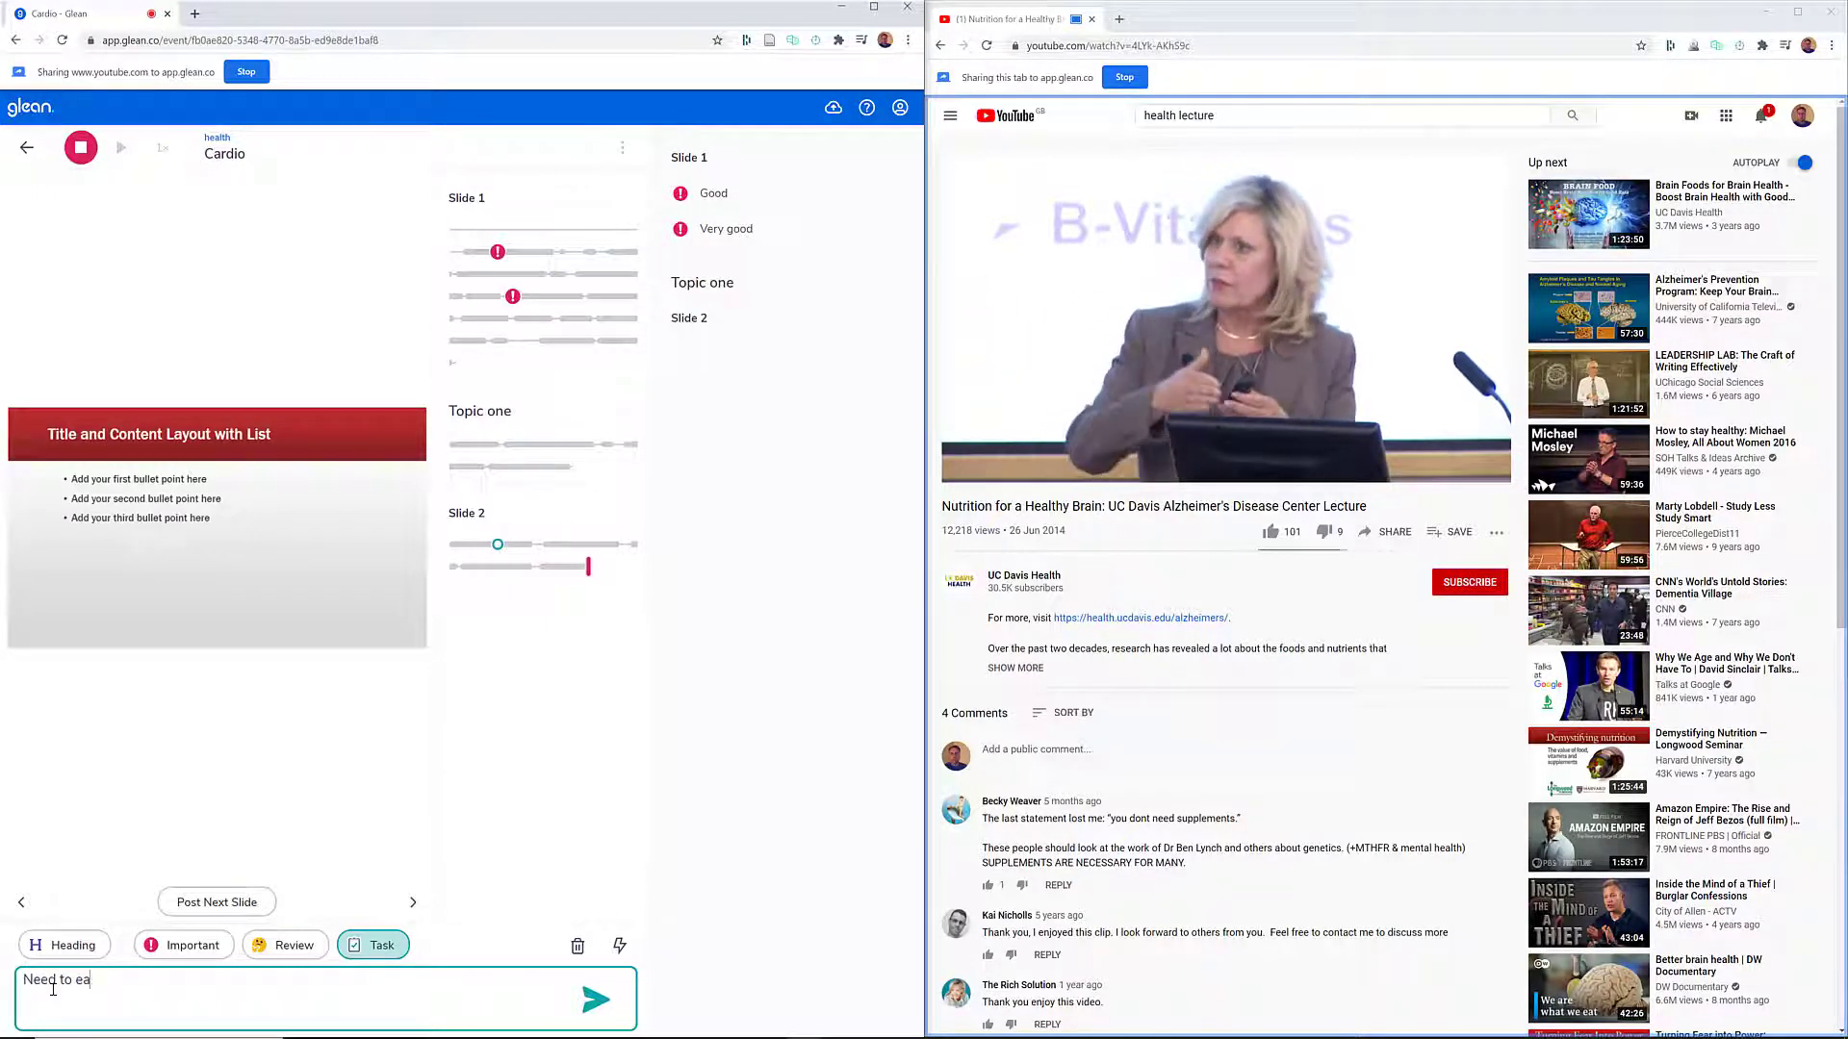
{"action": "type", "text": "st better"}
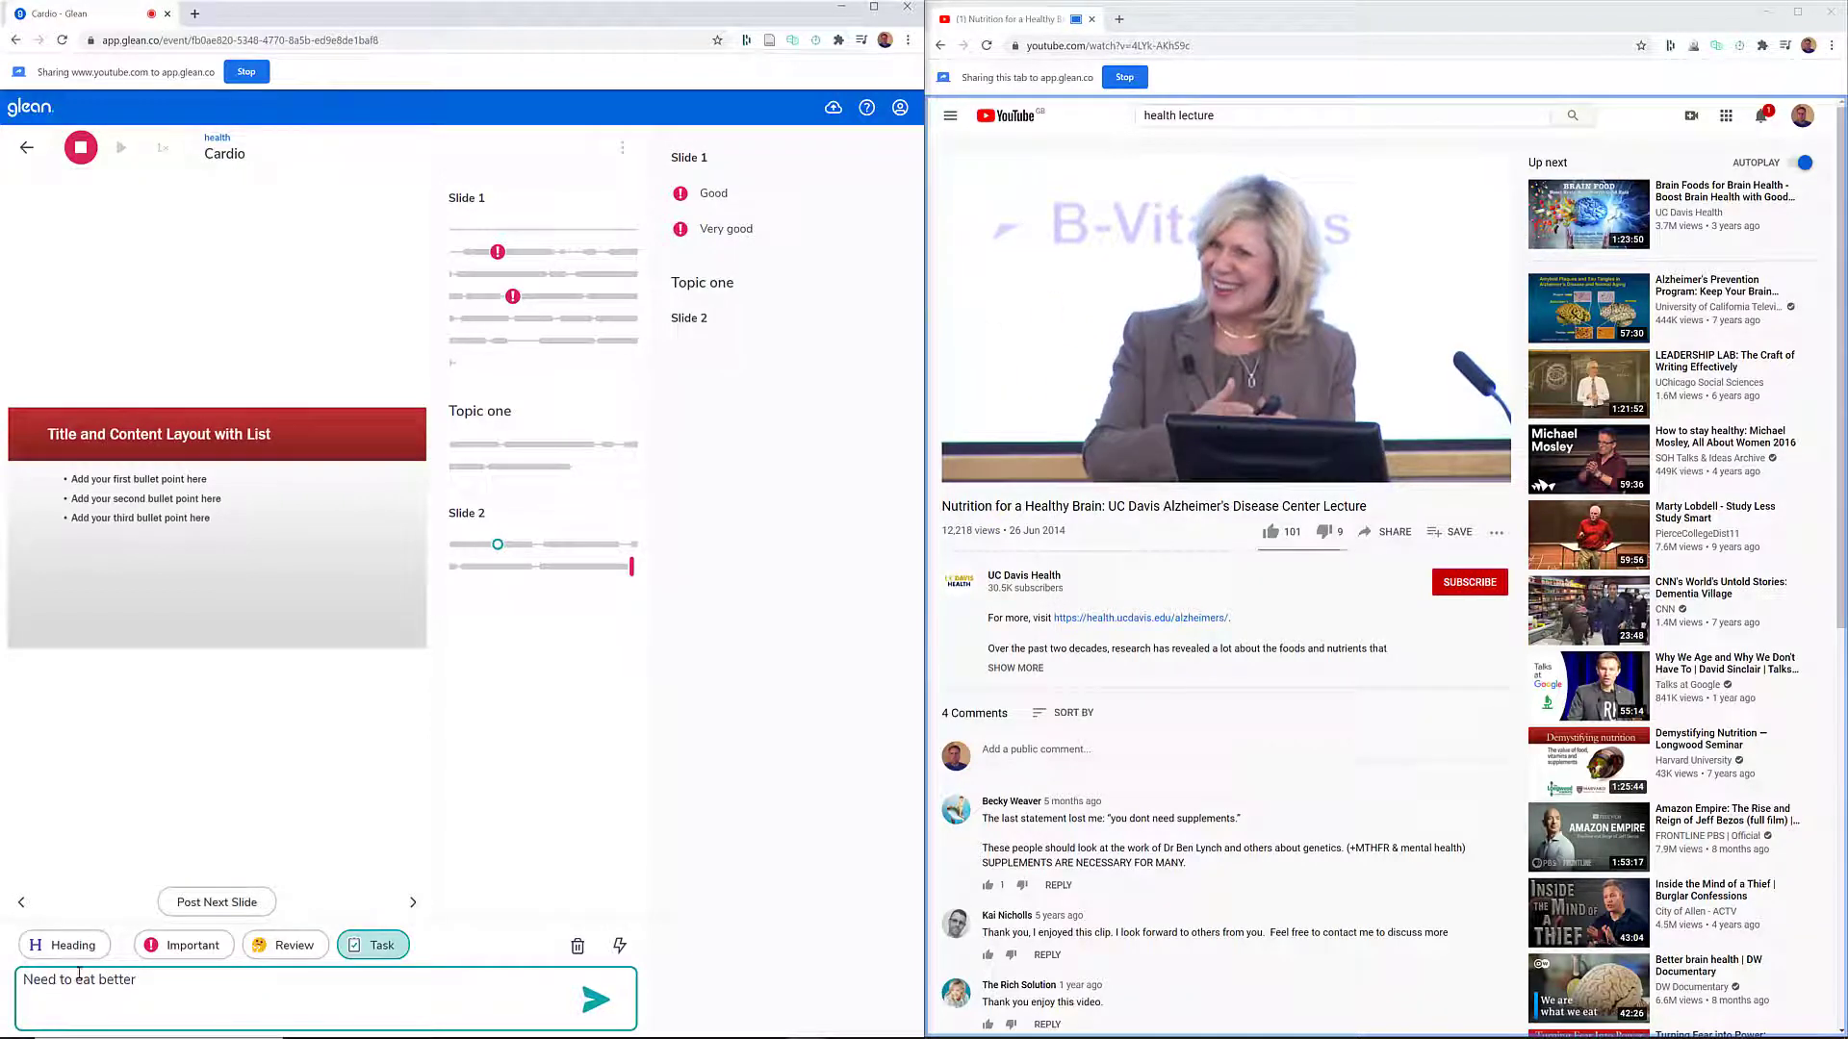
{"action": "left_click", "coordinate": [595, 1000]}
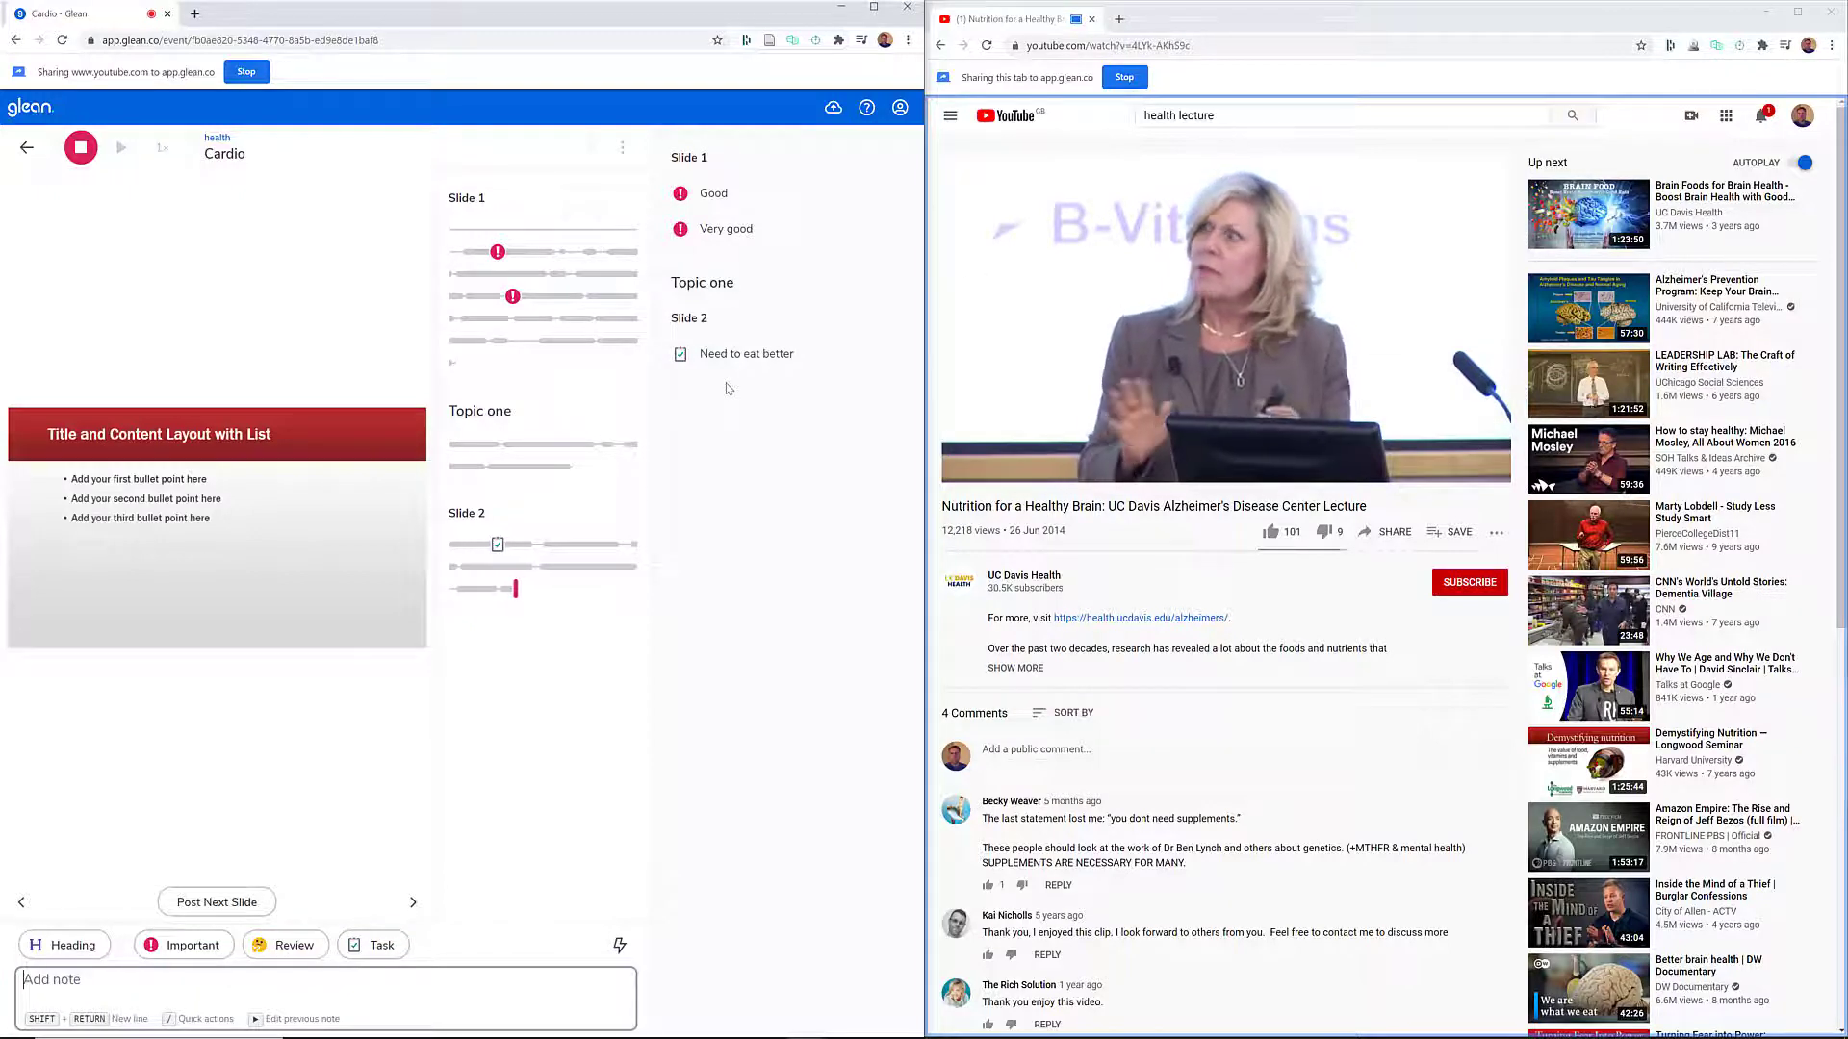
- Add an Important marker without text under Slide 2 and post the third slide to the recording
{"action": "left_click", "coordinate": [191, 945]}
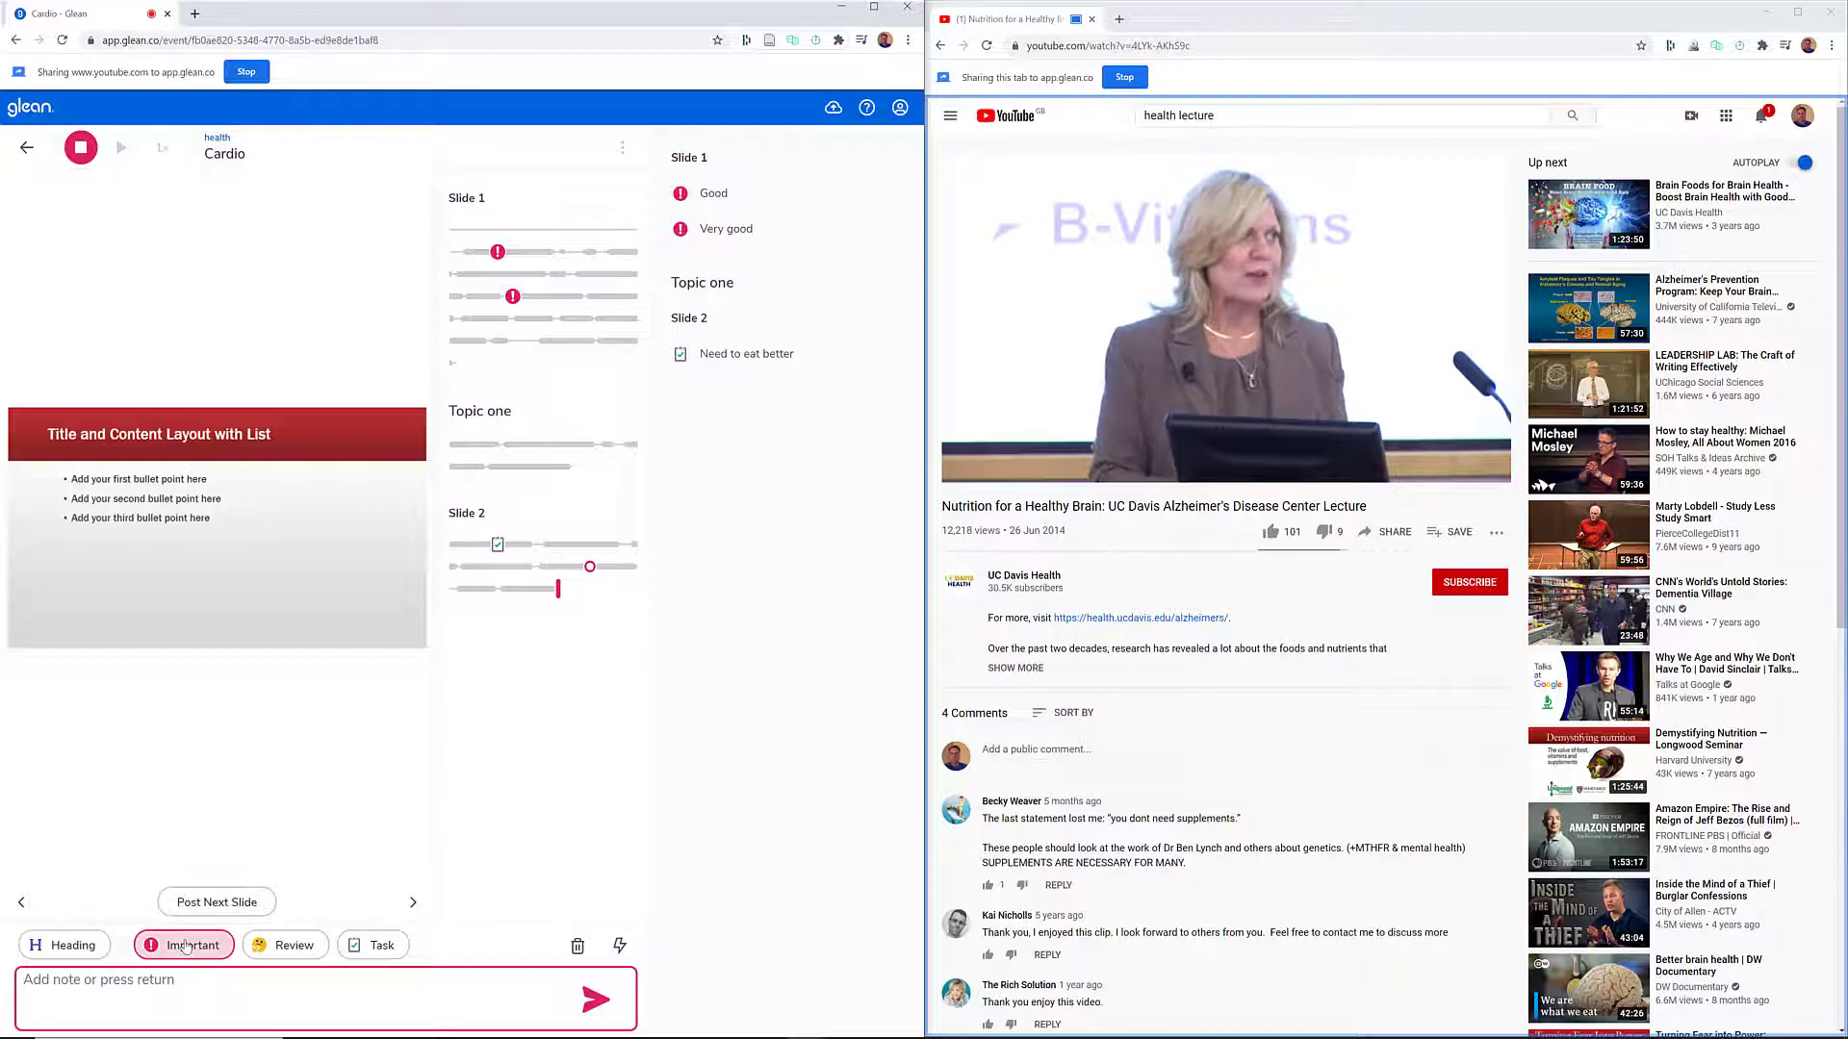
{"action": "left_click", "coordinate": [595, 1000]}
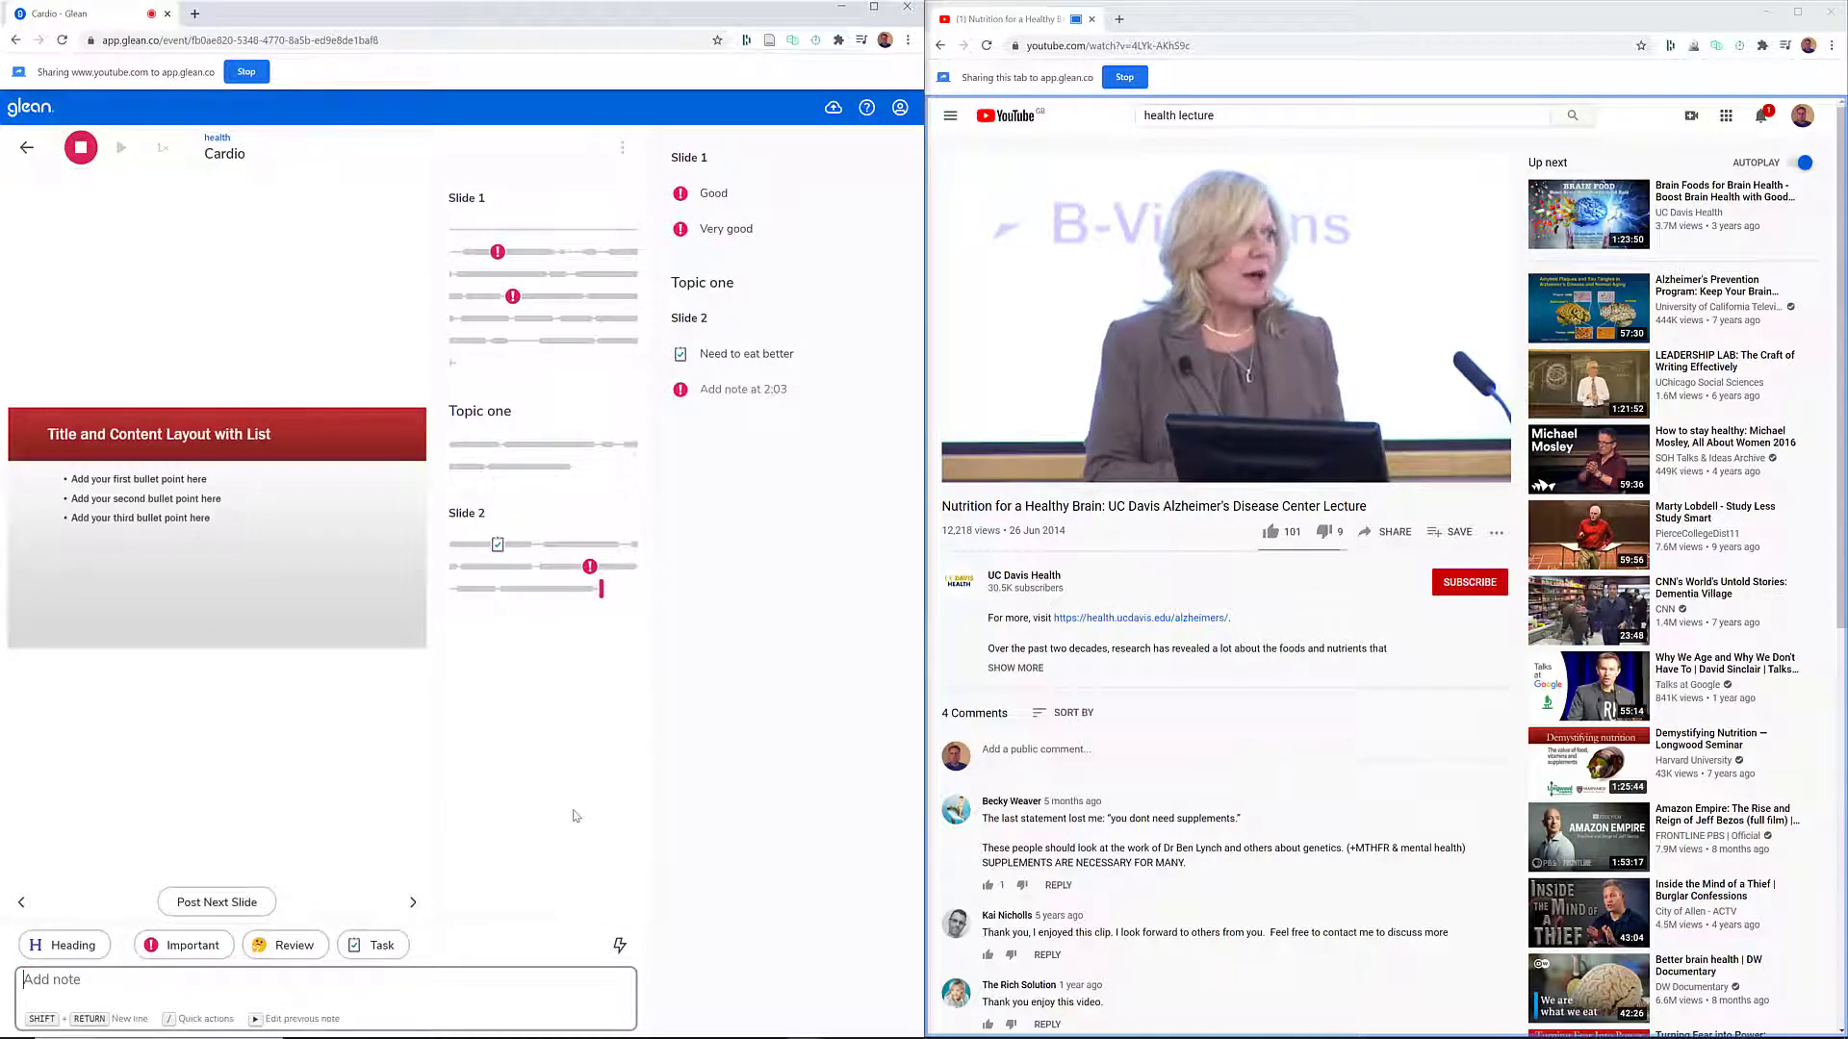
{"action": "left_click", "coordinate": [220, 903]}
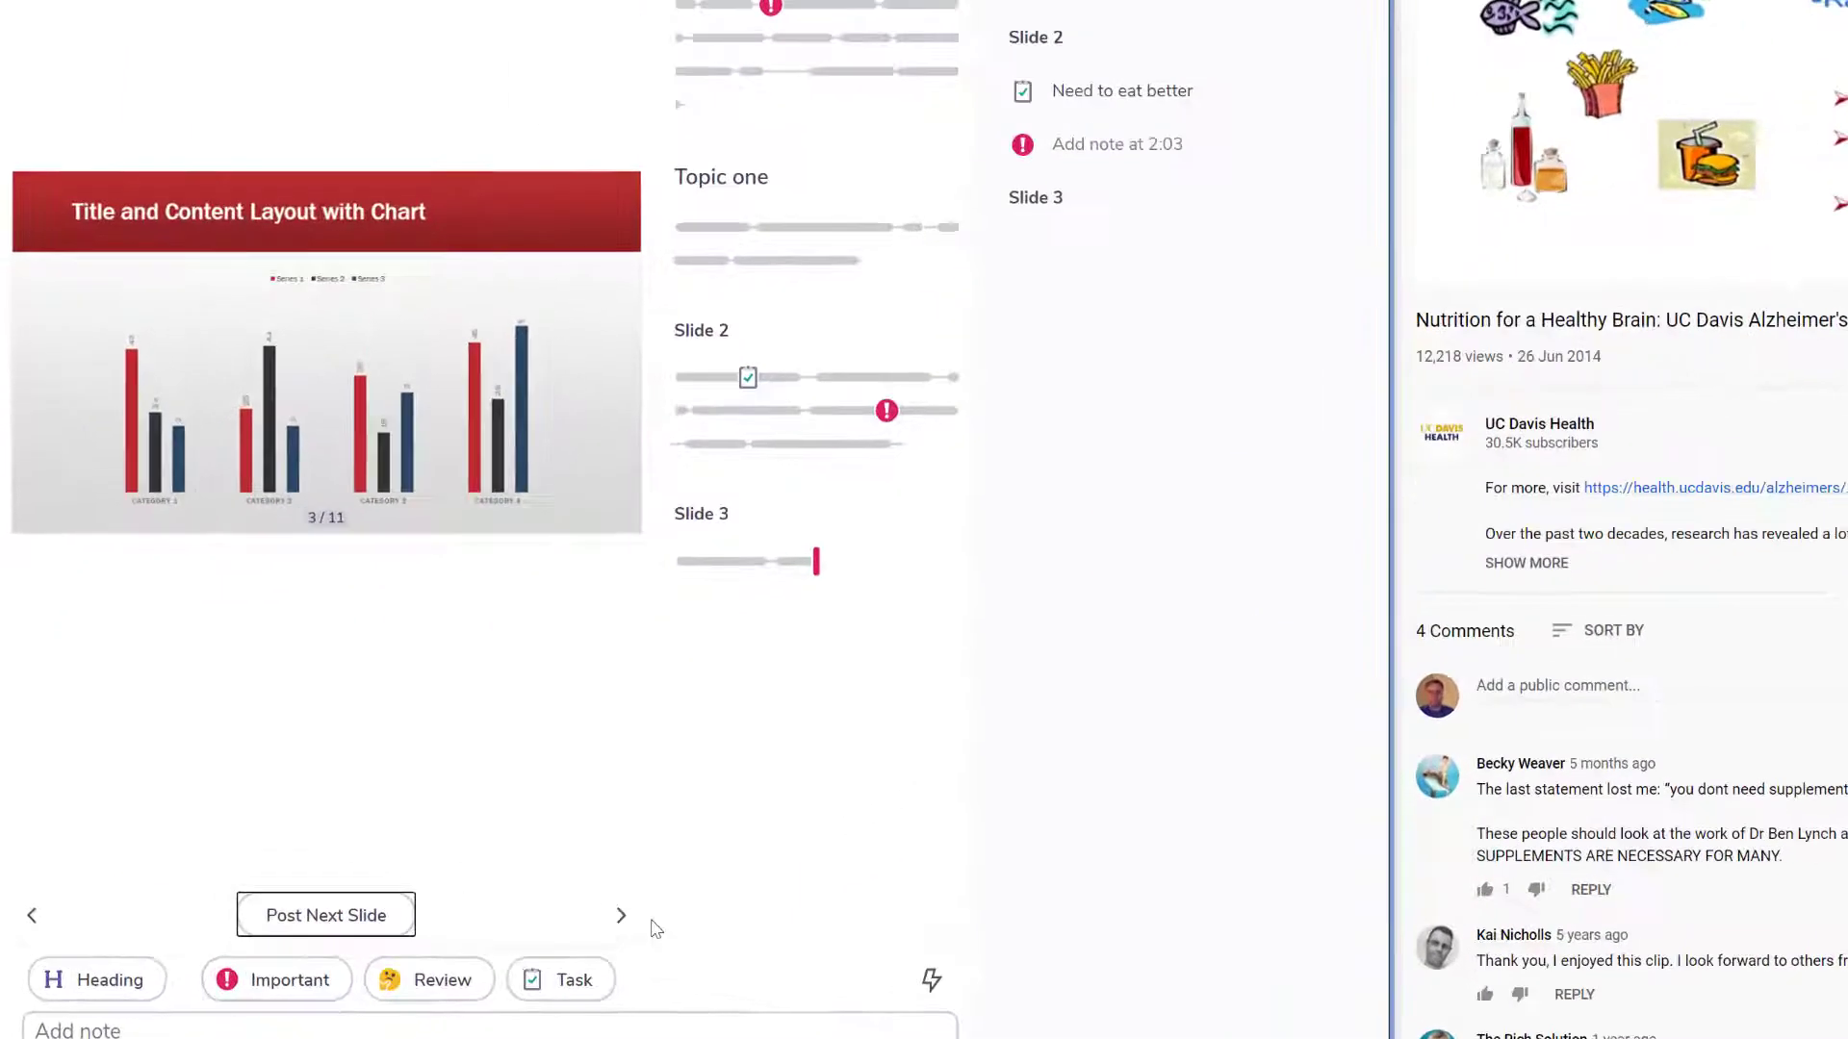
- Preview the upcoming slides up to slide 6 without posting them and return to the currently posted slide
{"action": "left_click", "coordinate": [623, 922]}
{"action": "left_click", "coordinate": [623, 922]}
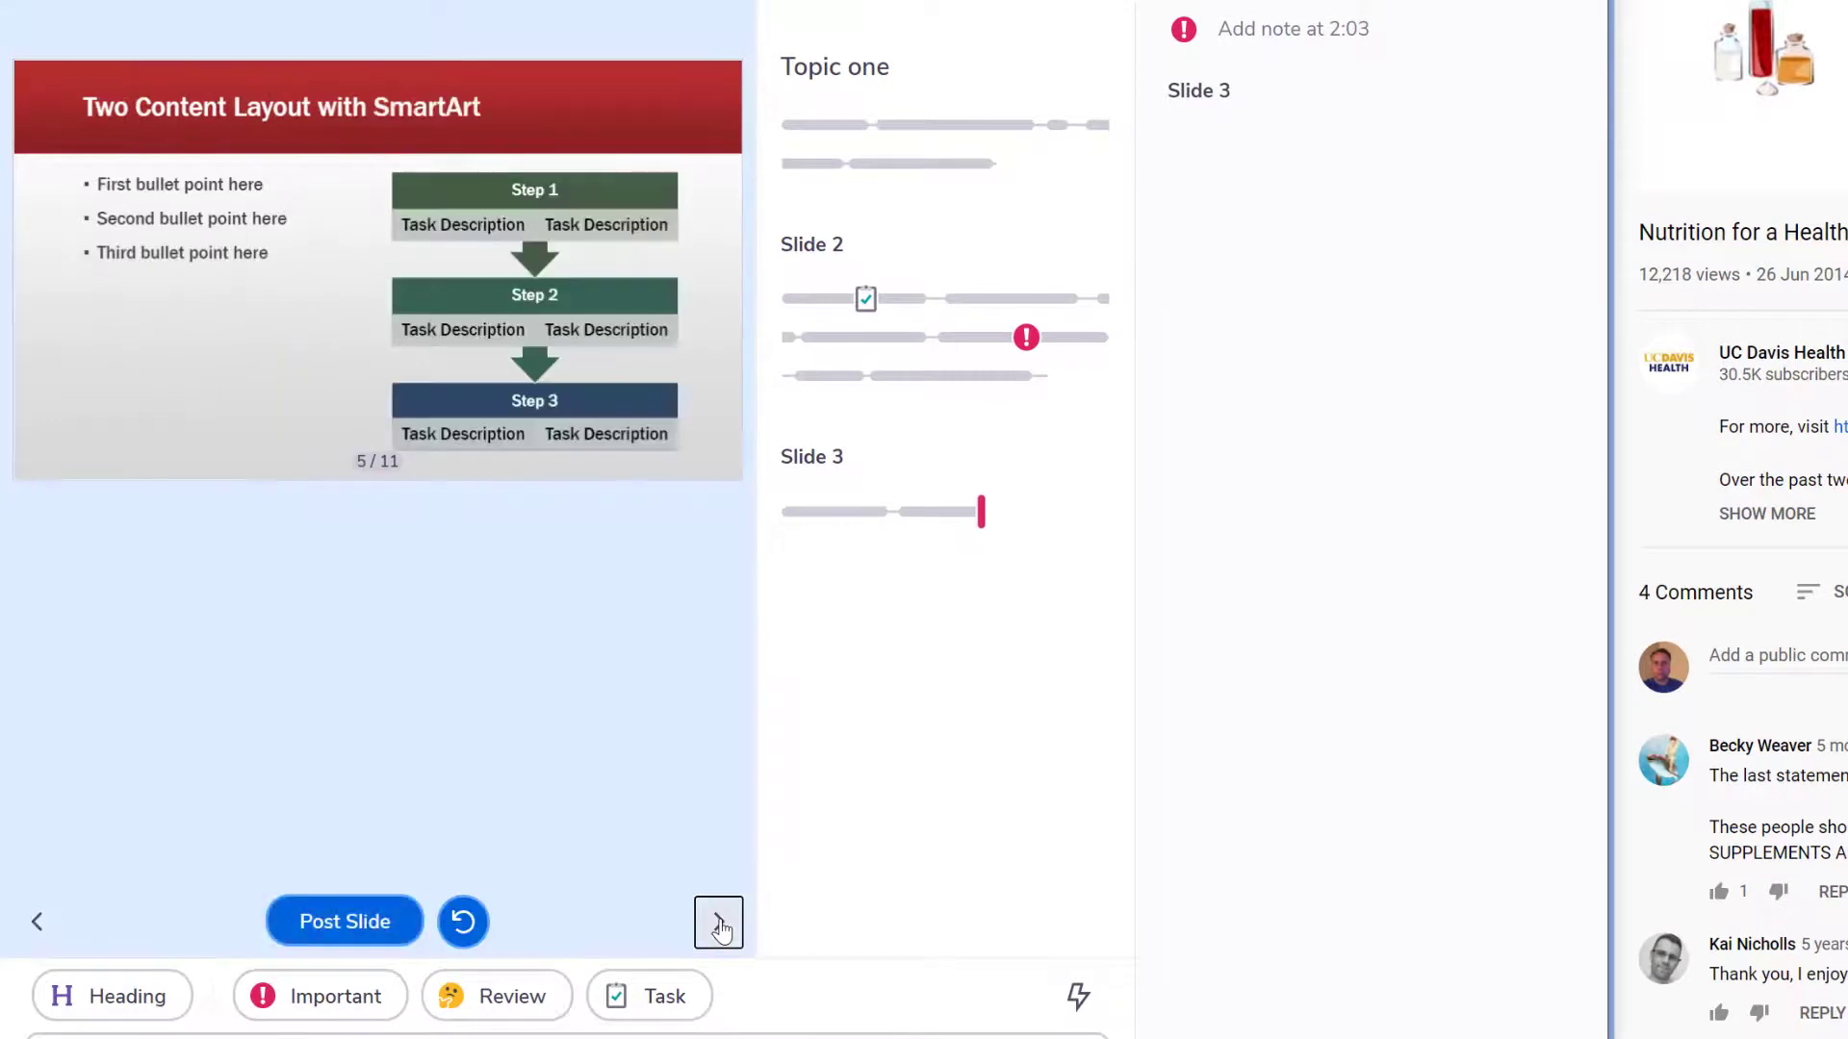
{"action": "left_click", "coordinate": [623, 922]}
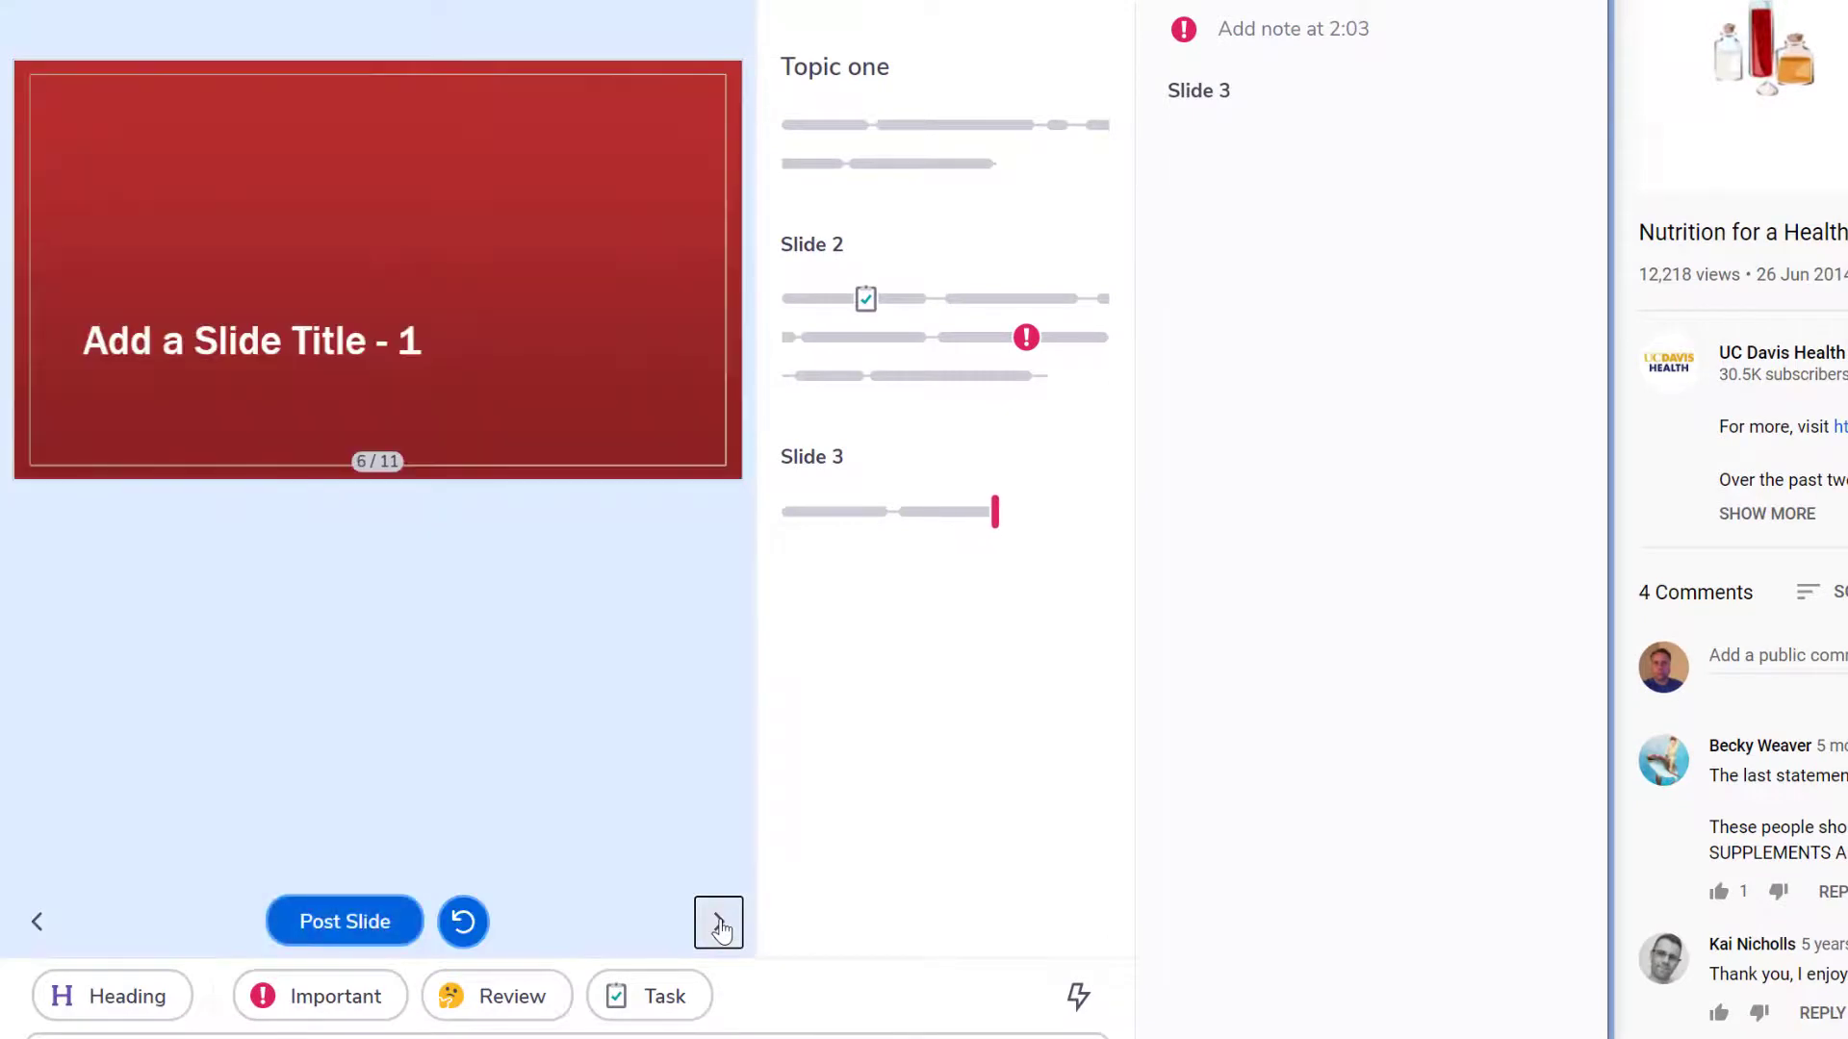
{"action": "left_click", "coordinate": [464, 922]}
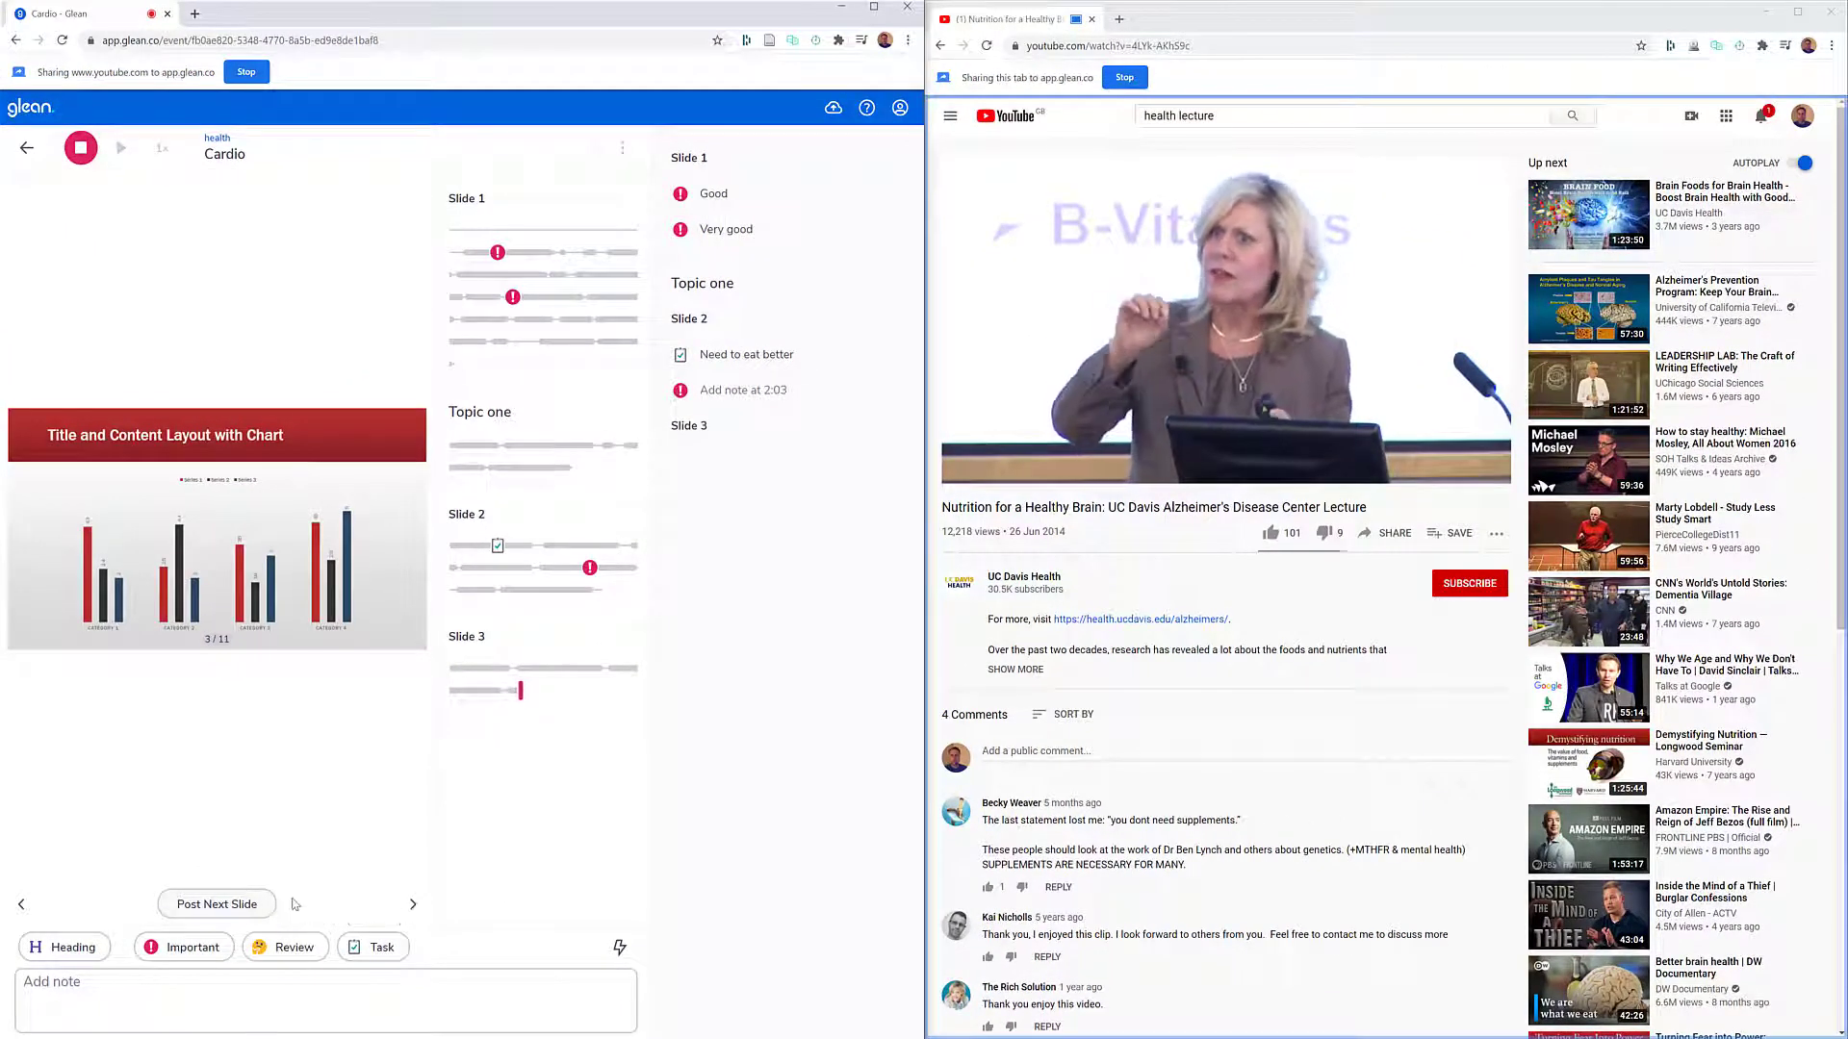
- Add a Review note reading "Need too" under Slide 3 of the ongoing recording
{"action": "left_click", "coordinate": [284, 947]}
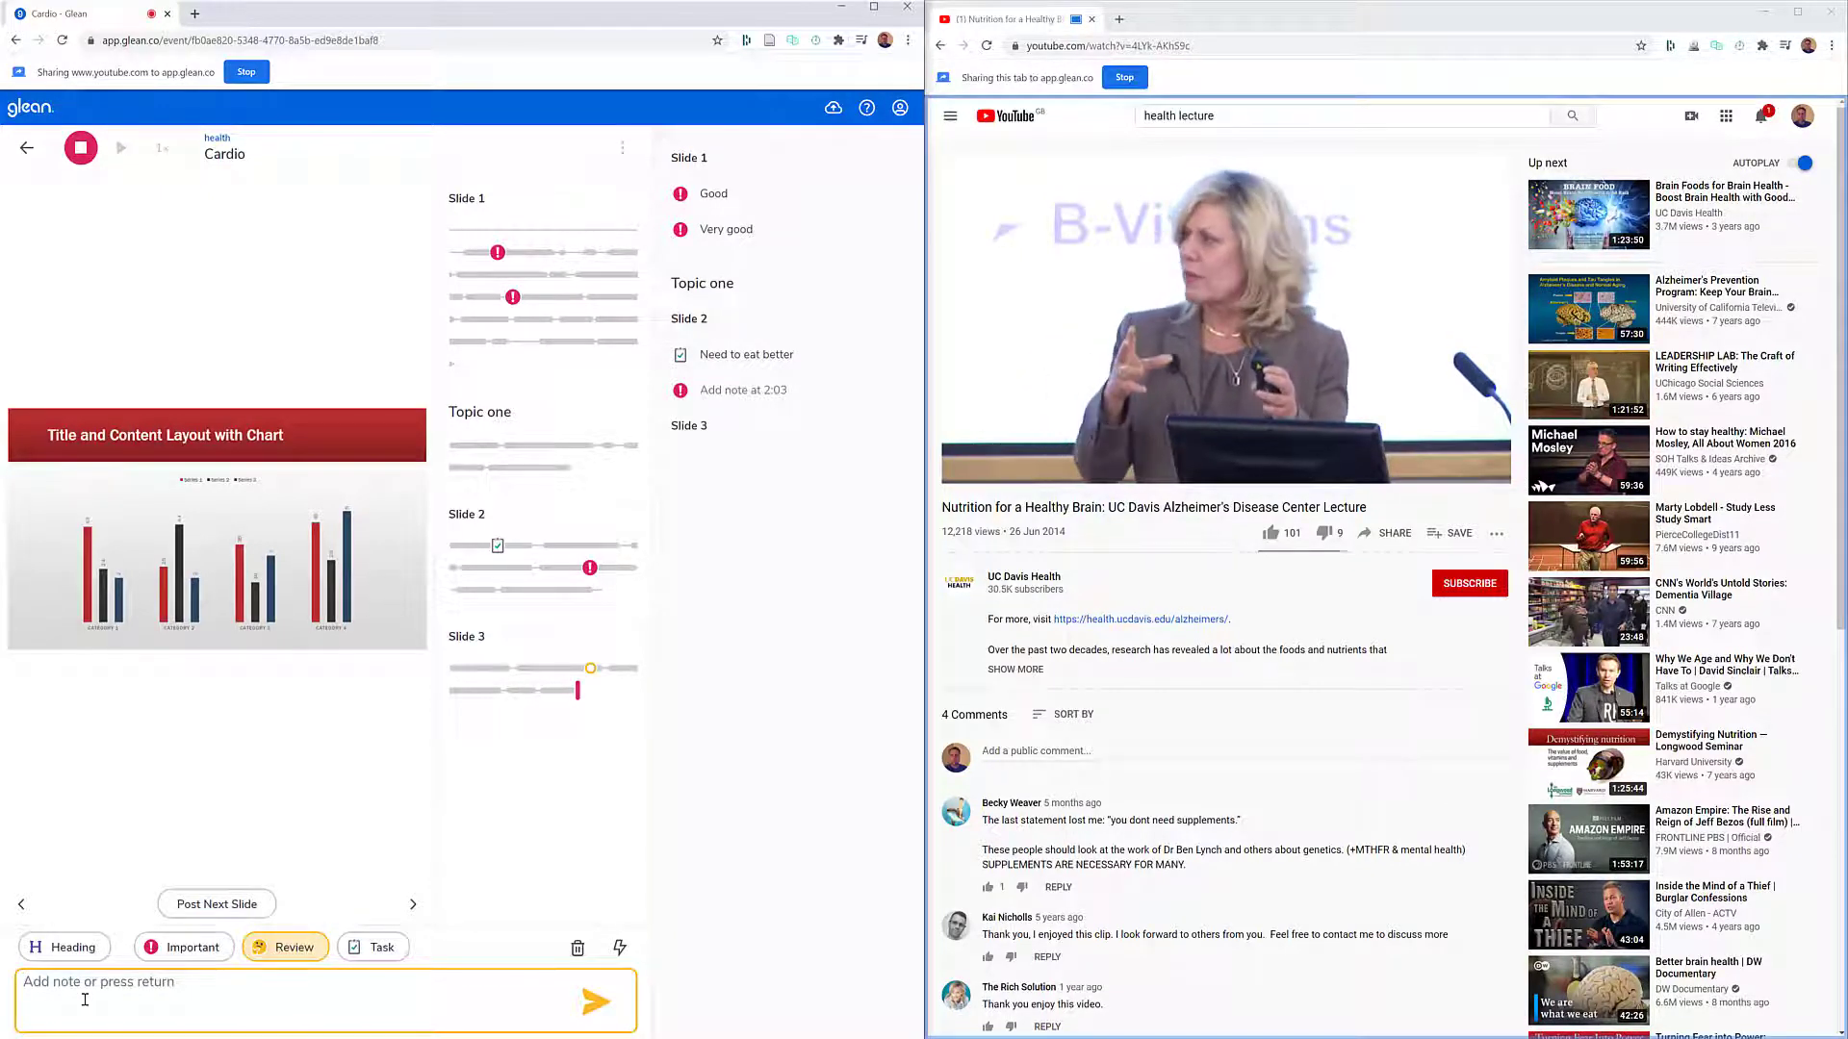
{"action": "type", "text": "Need"}
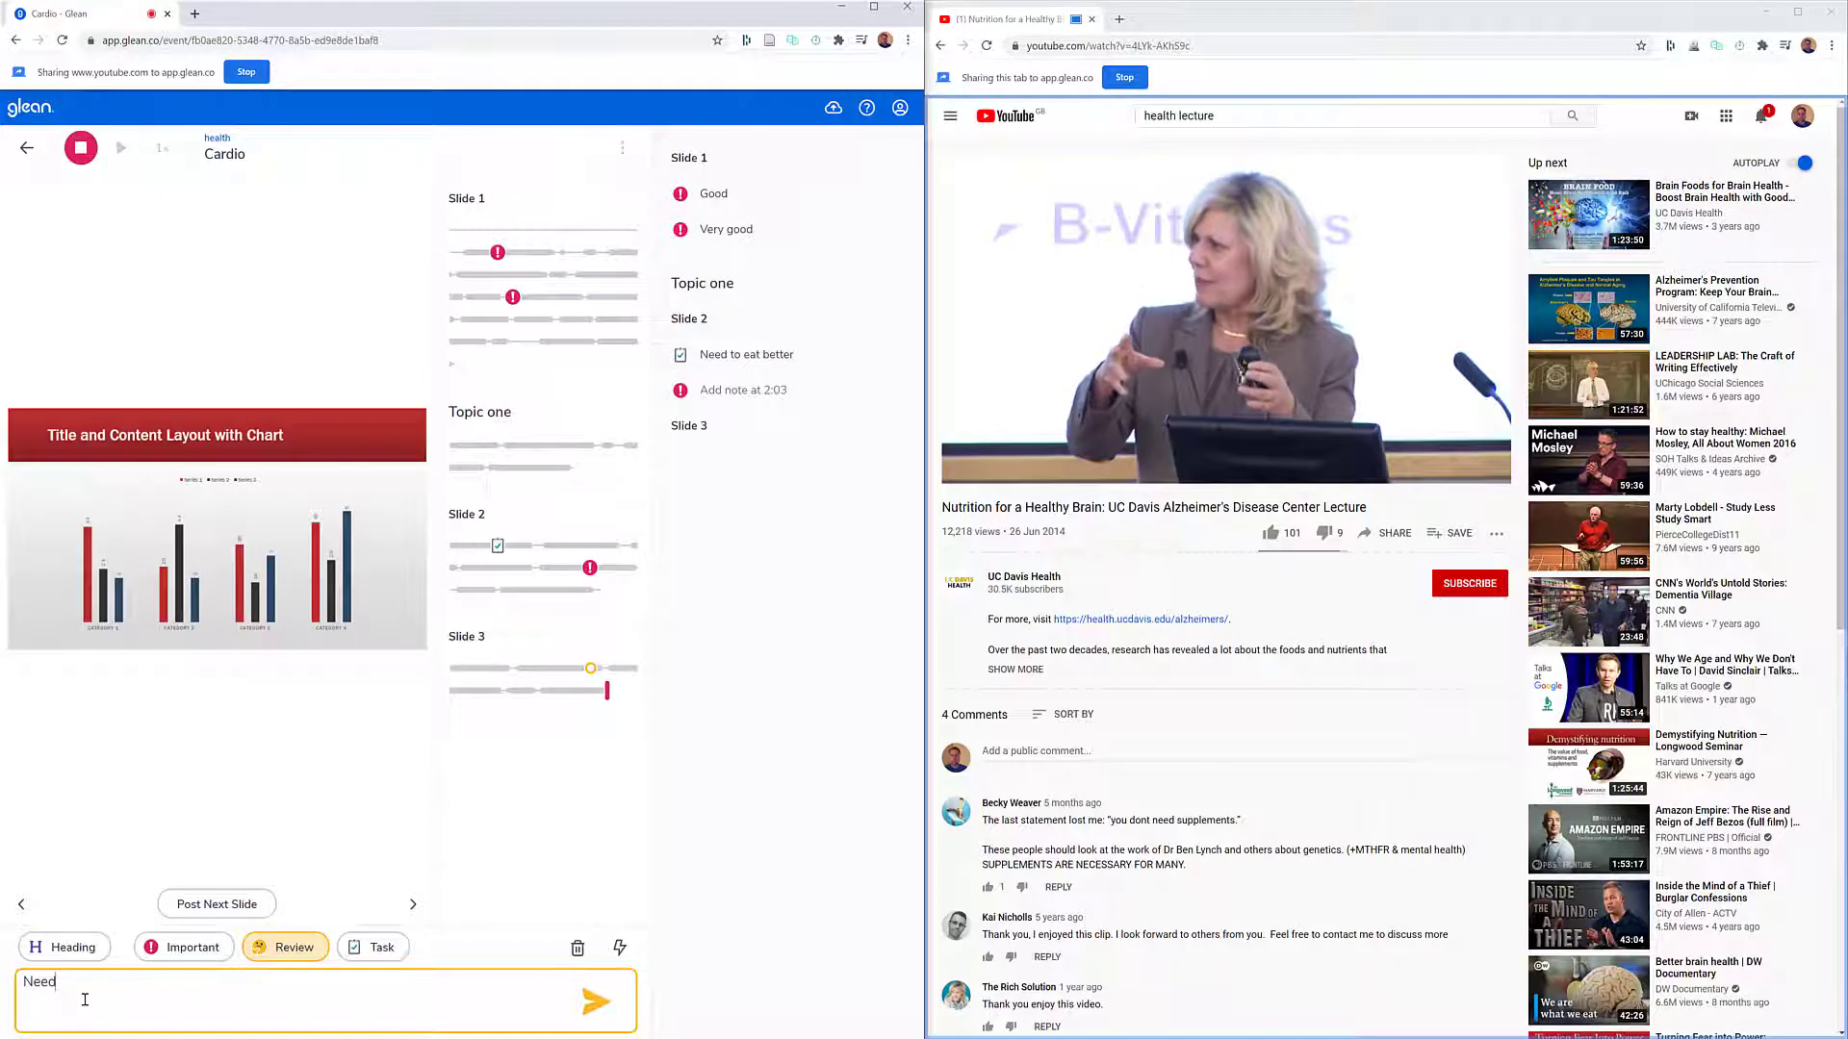
{"action": "type", "text": " to"}
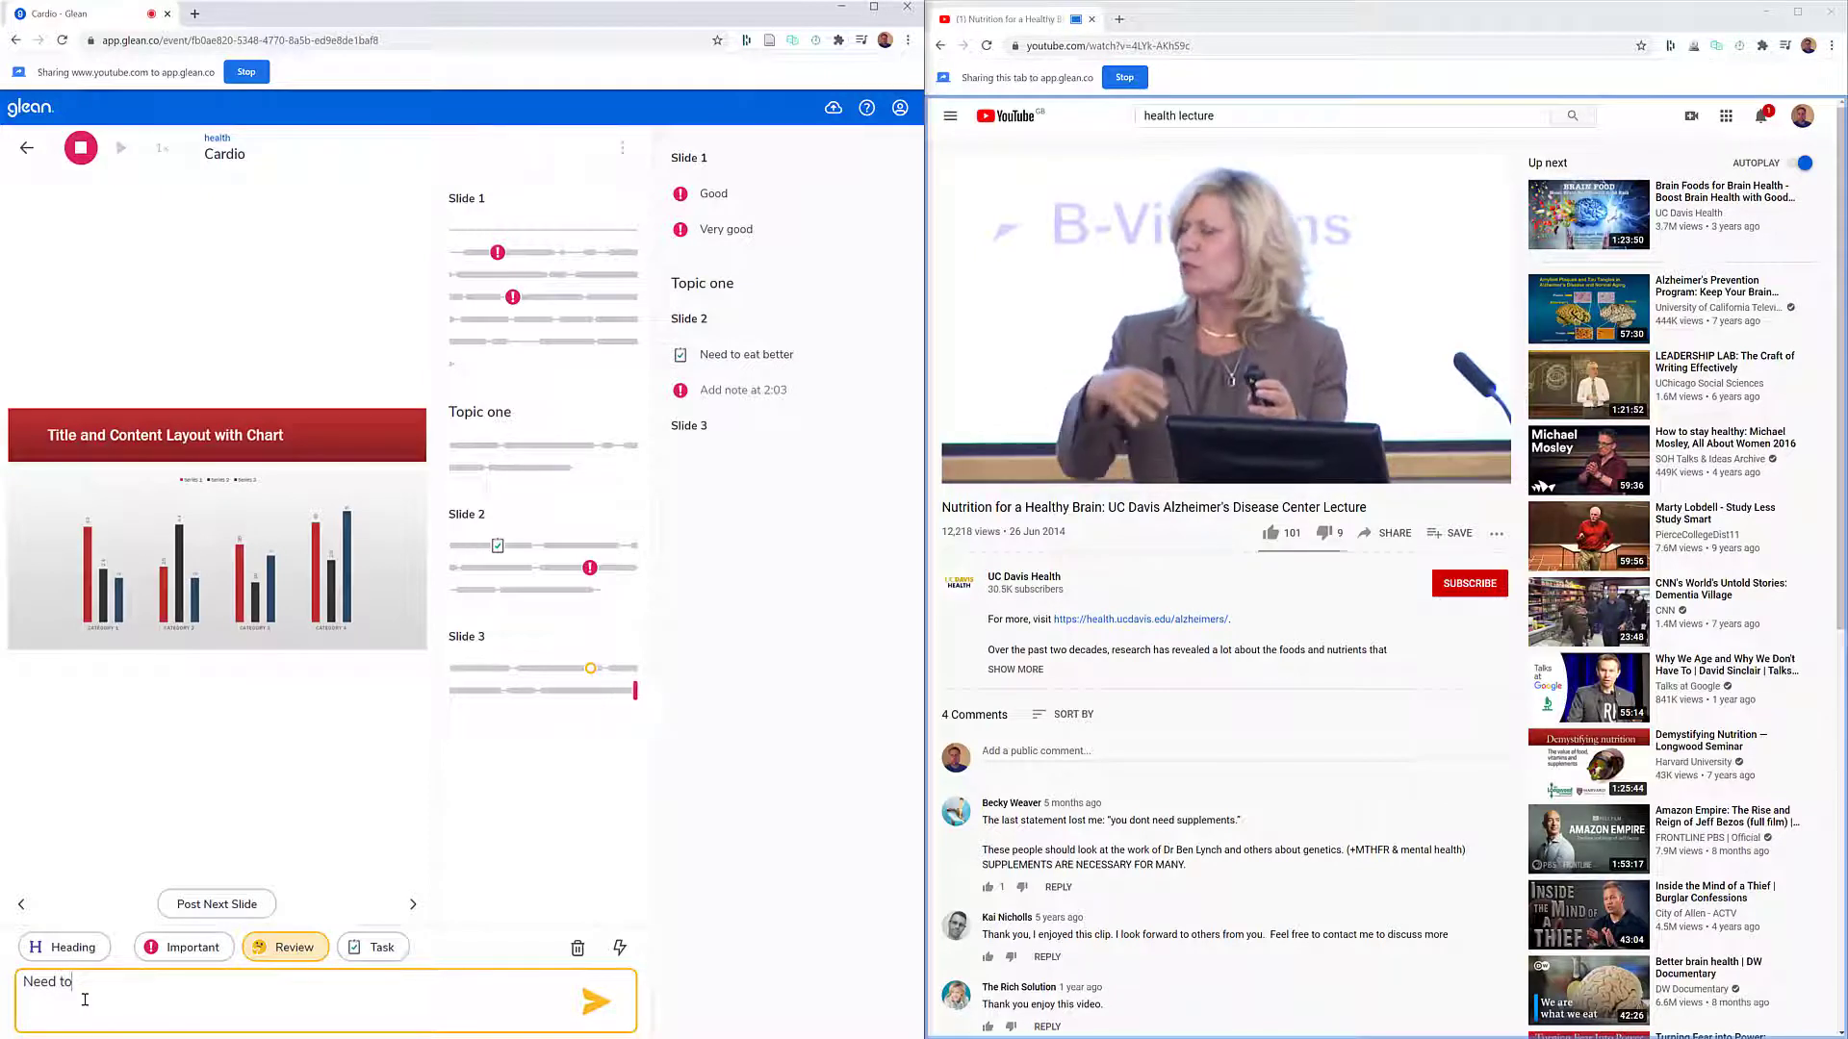
{"action": "type", "text": "o"}
{"action": "key", "text": "Return"}
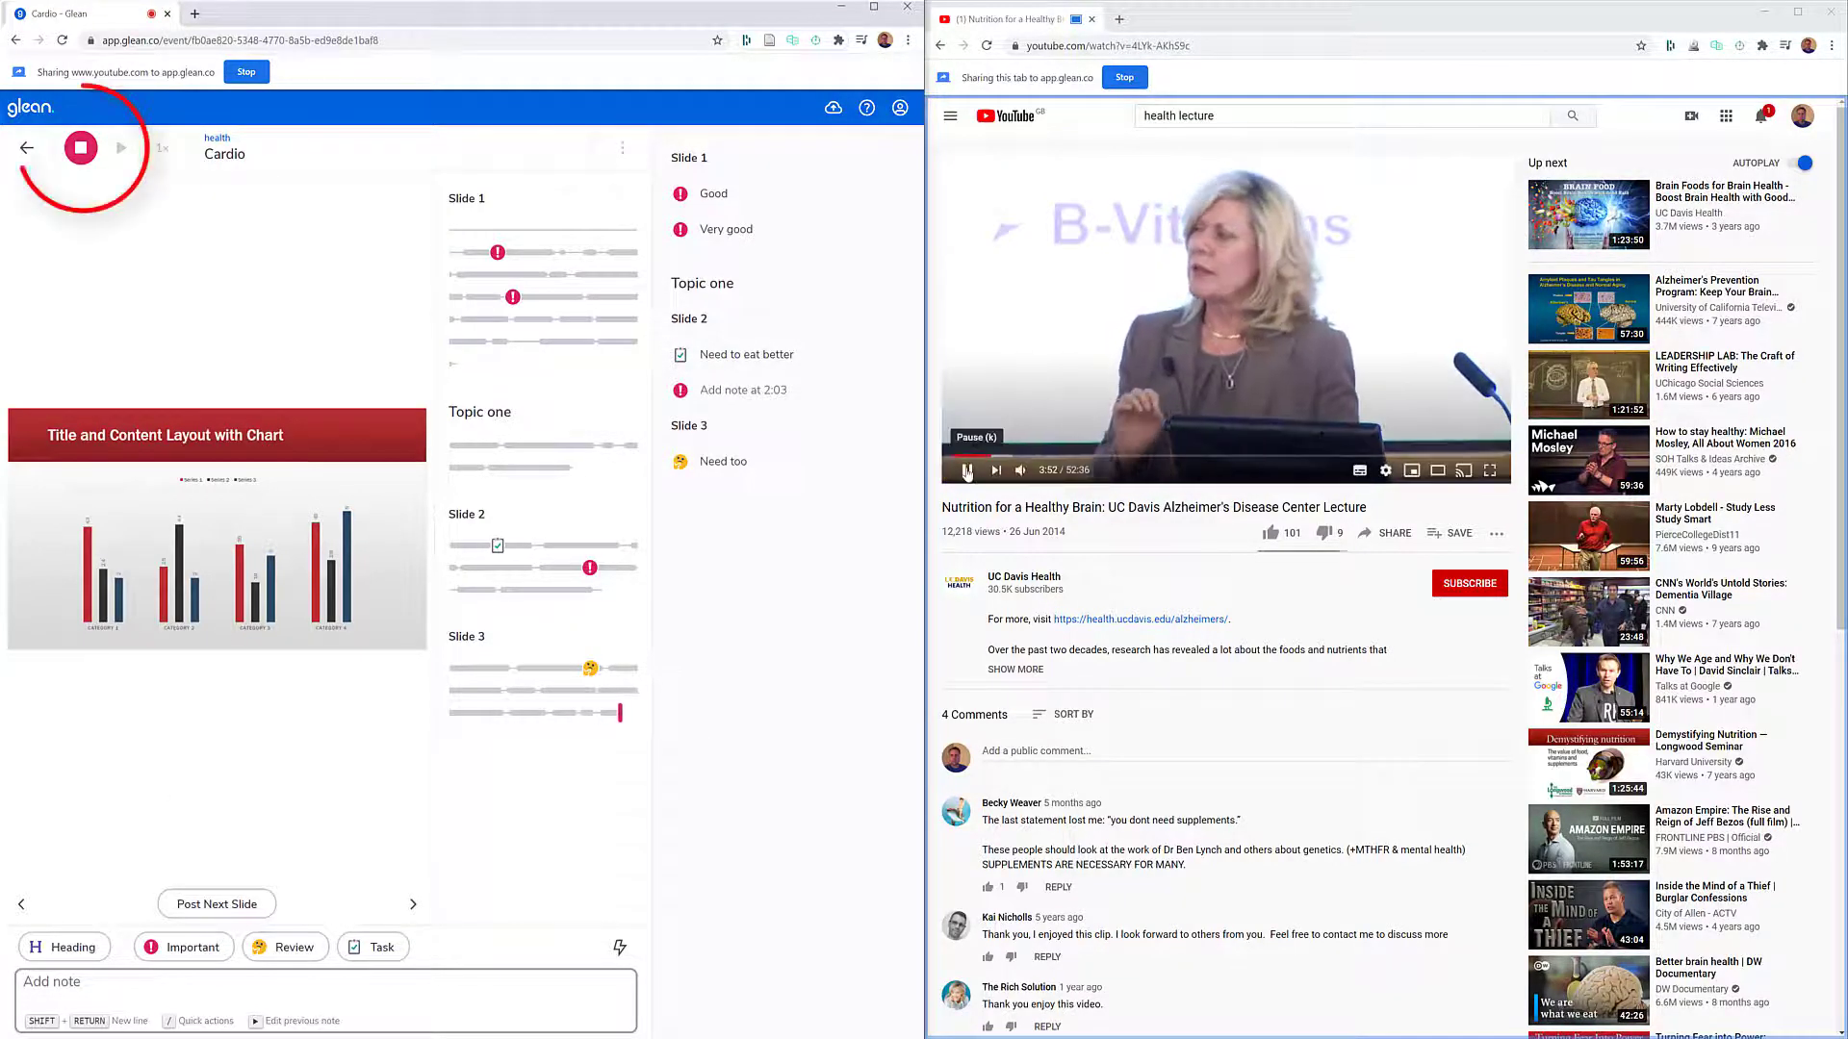
- Pause the YouTube lecture, stop the Glean recording and maximize the Glean window
{"action": "left_click", "coordinate": [967, 470]}
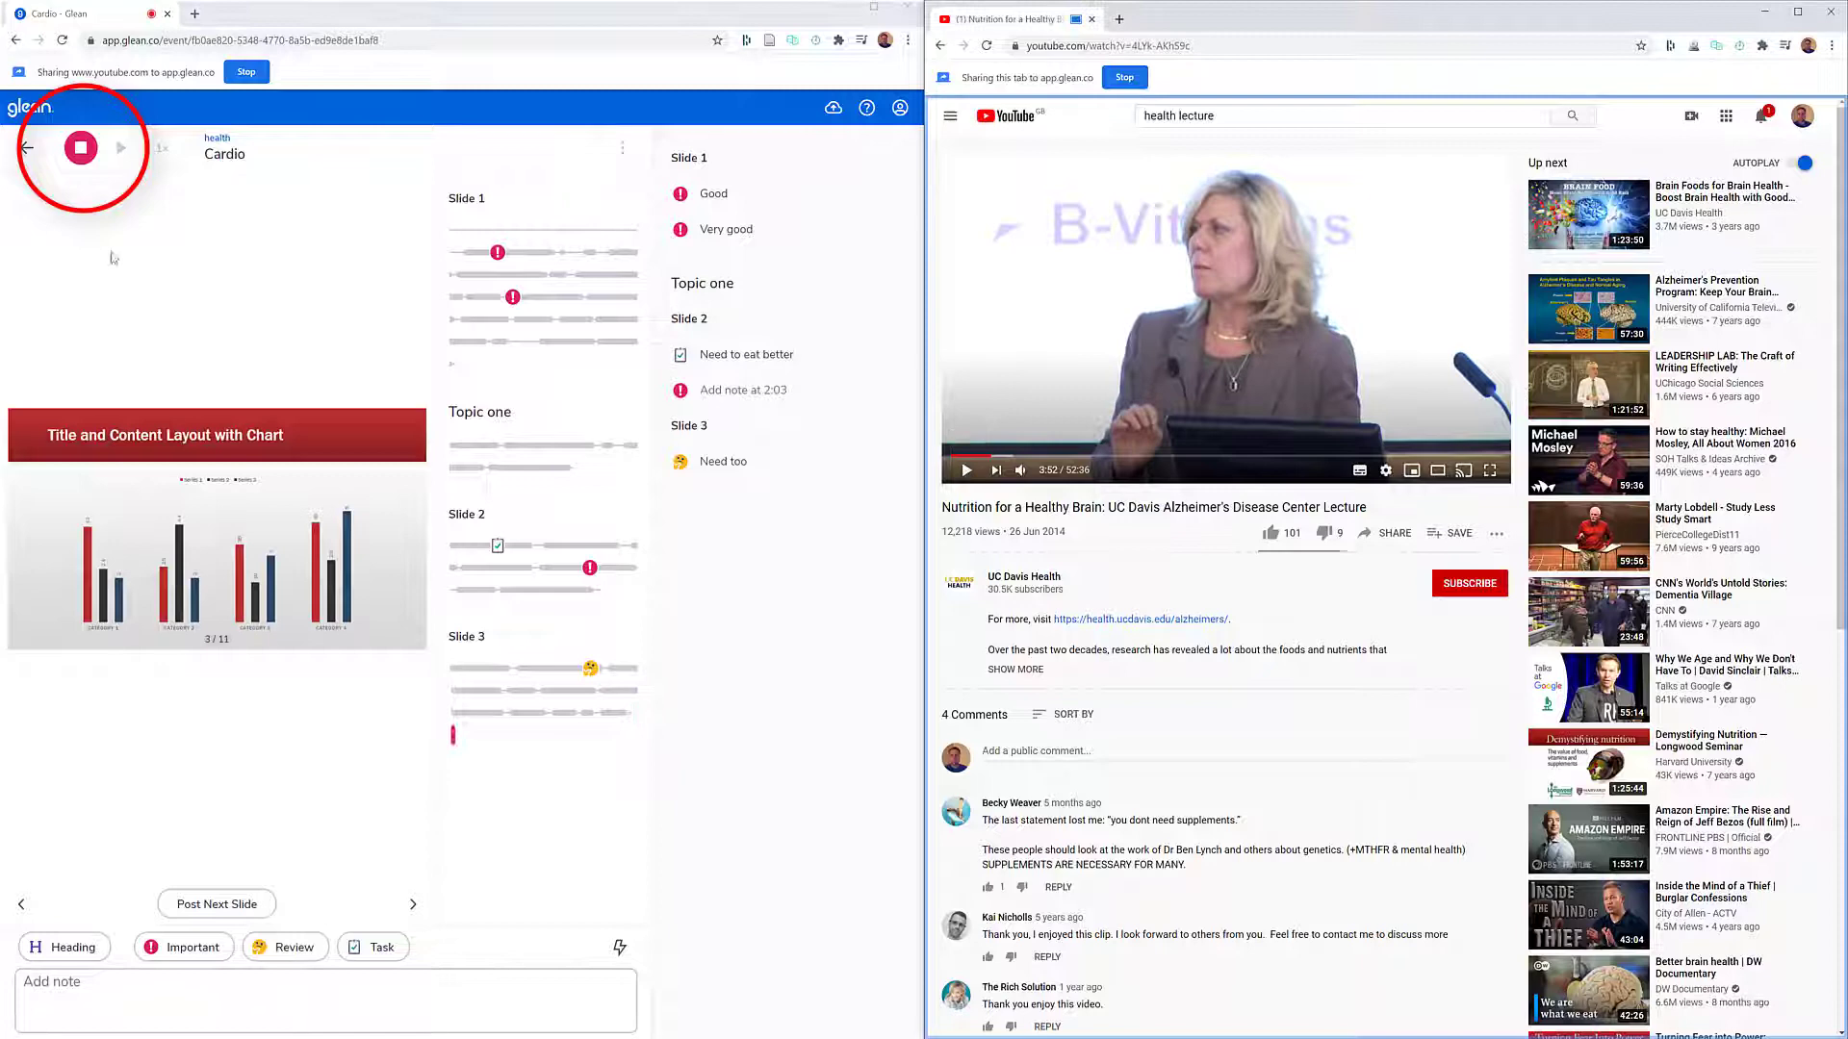
{"action": "left_click", "coordinate": [80, 147]}
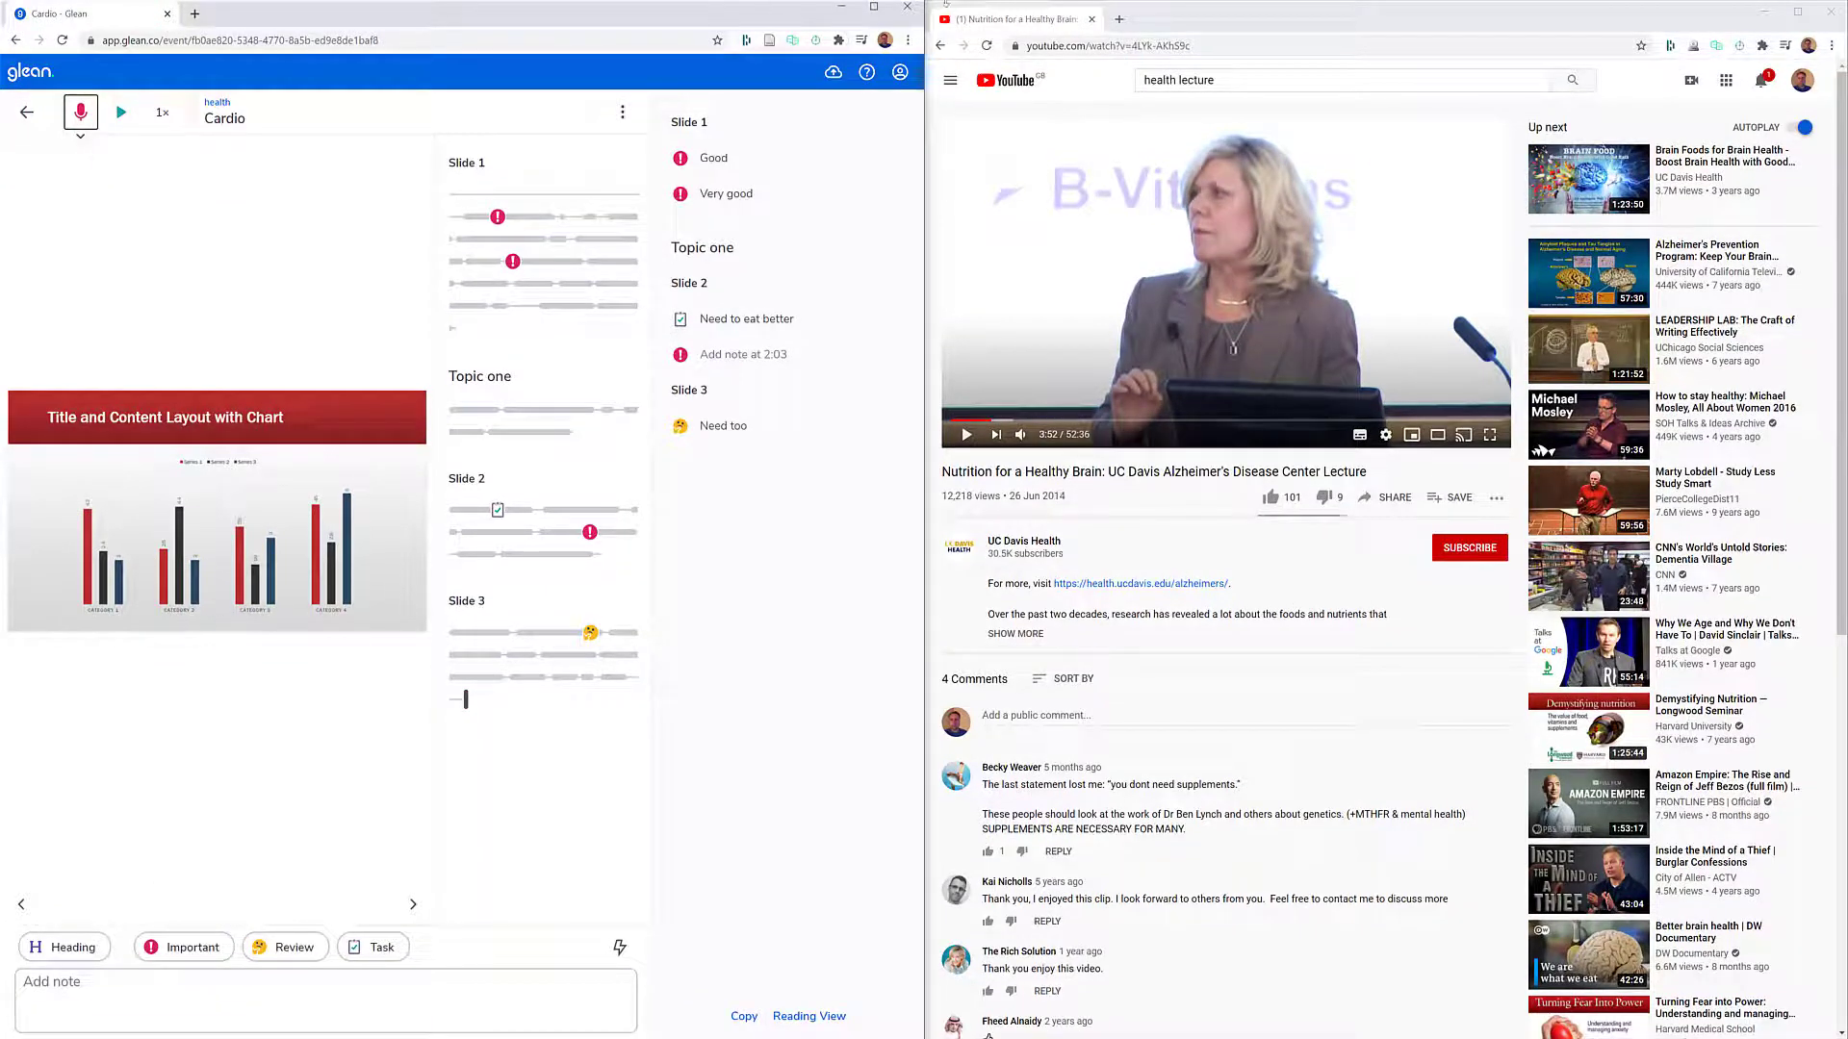
{"action": "left_click", "coordinate": [875, 9]}
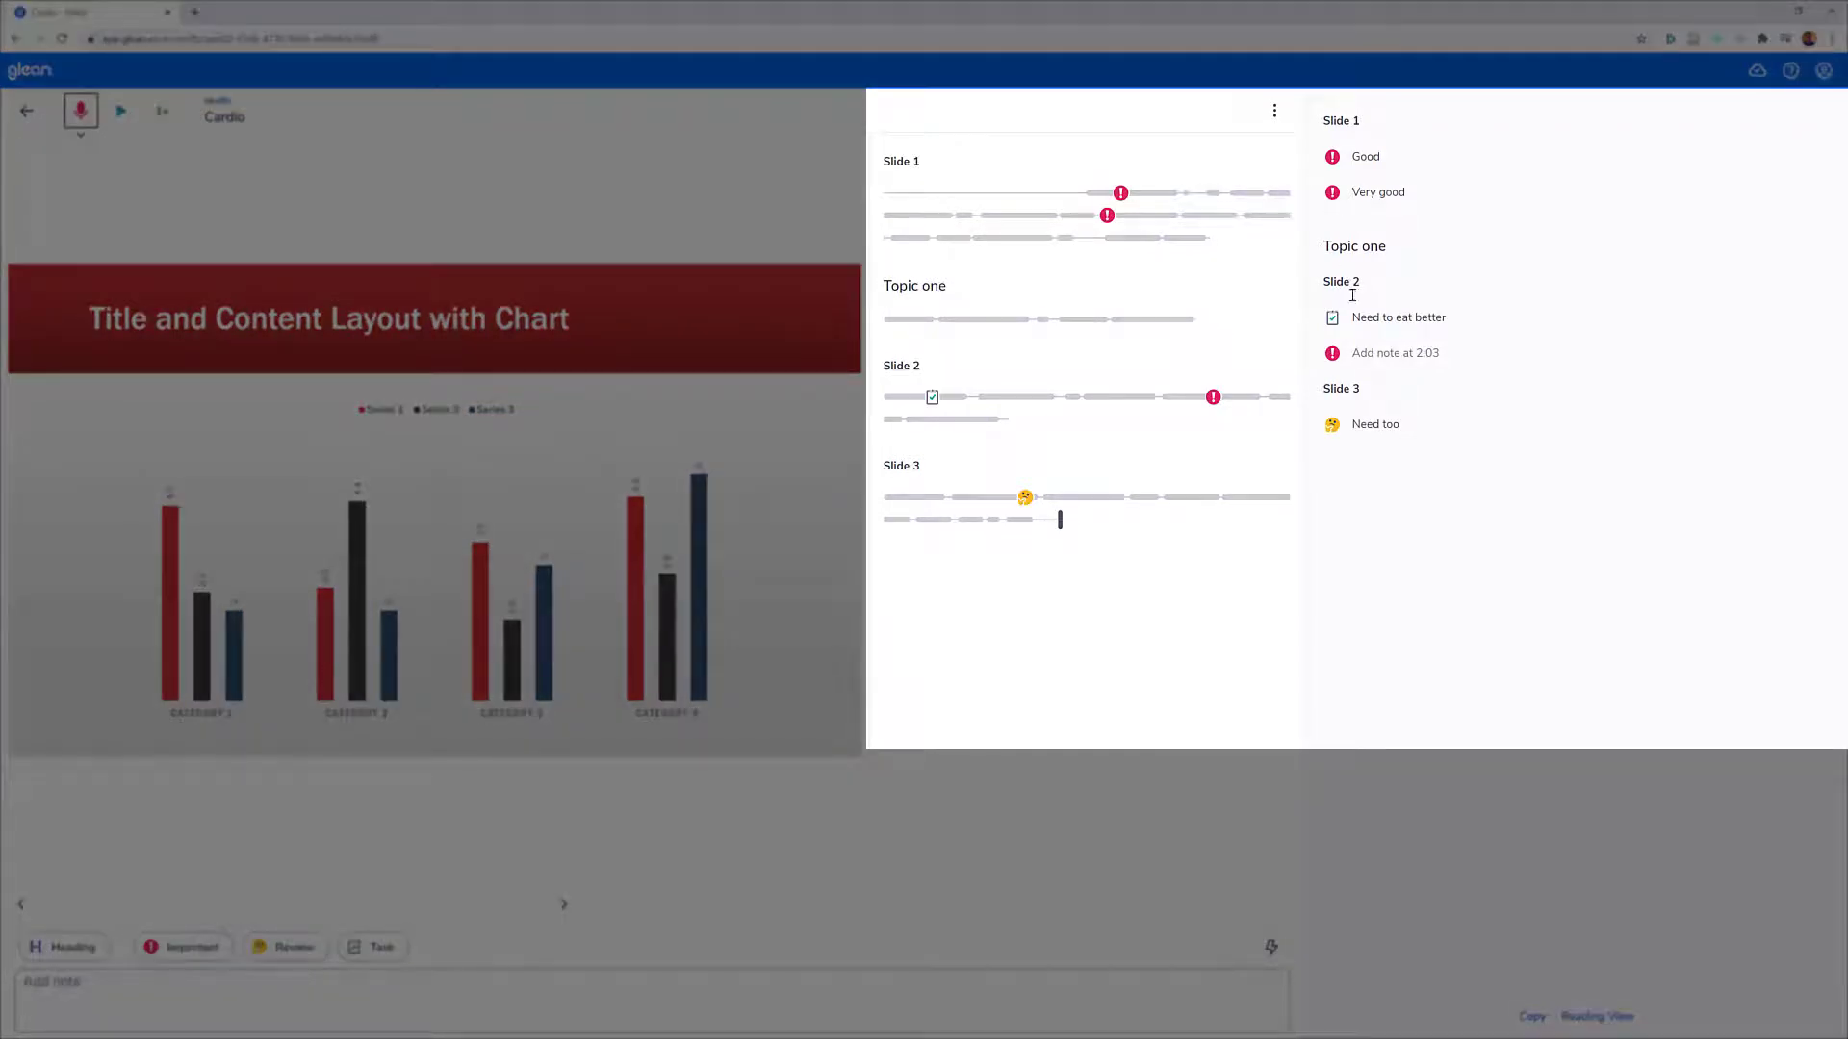
- Play back part of the audio attached to the "Need to eat better" task note, and pause it
{"action": "left_click", "coordinate": [1363, 322]}
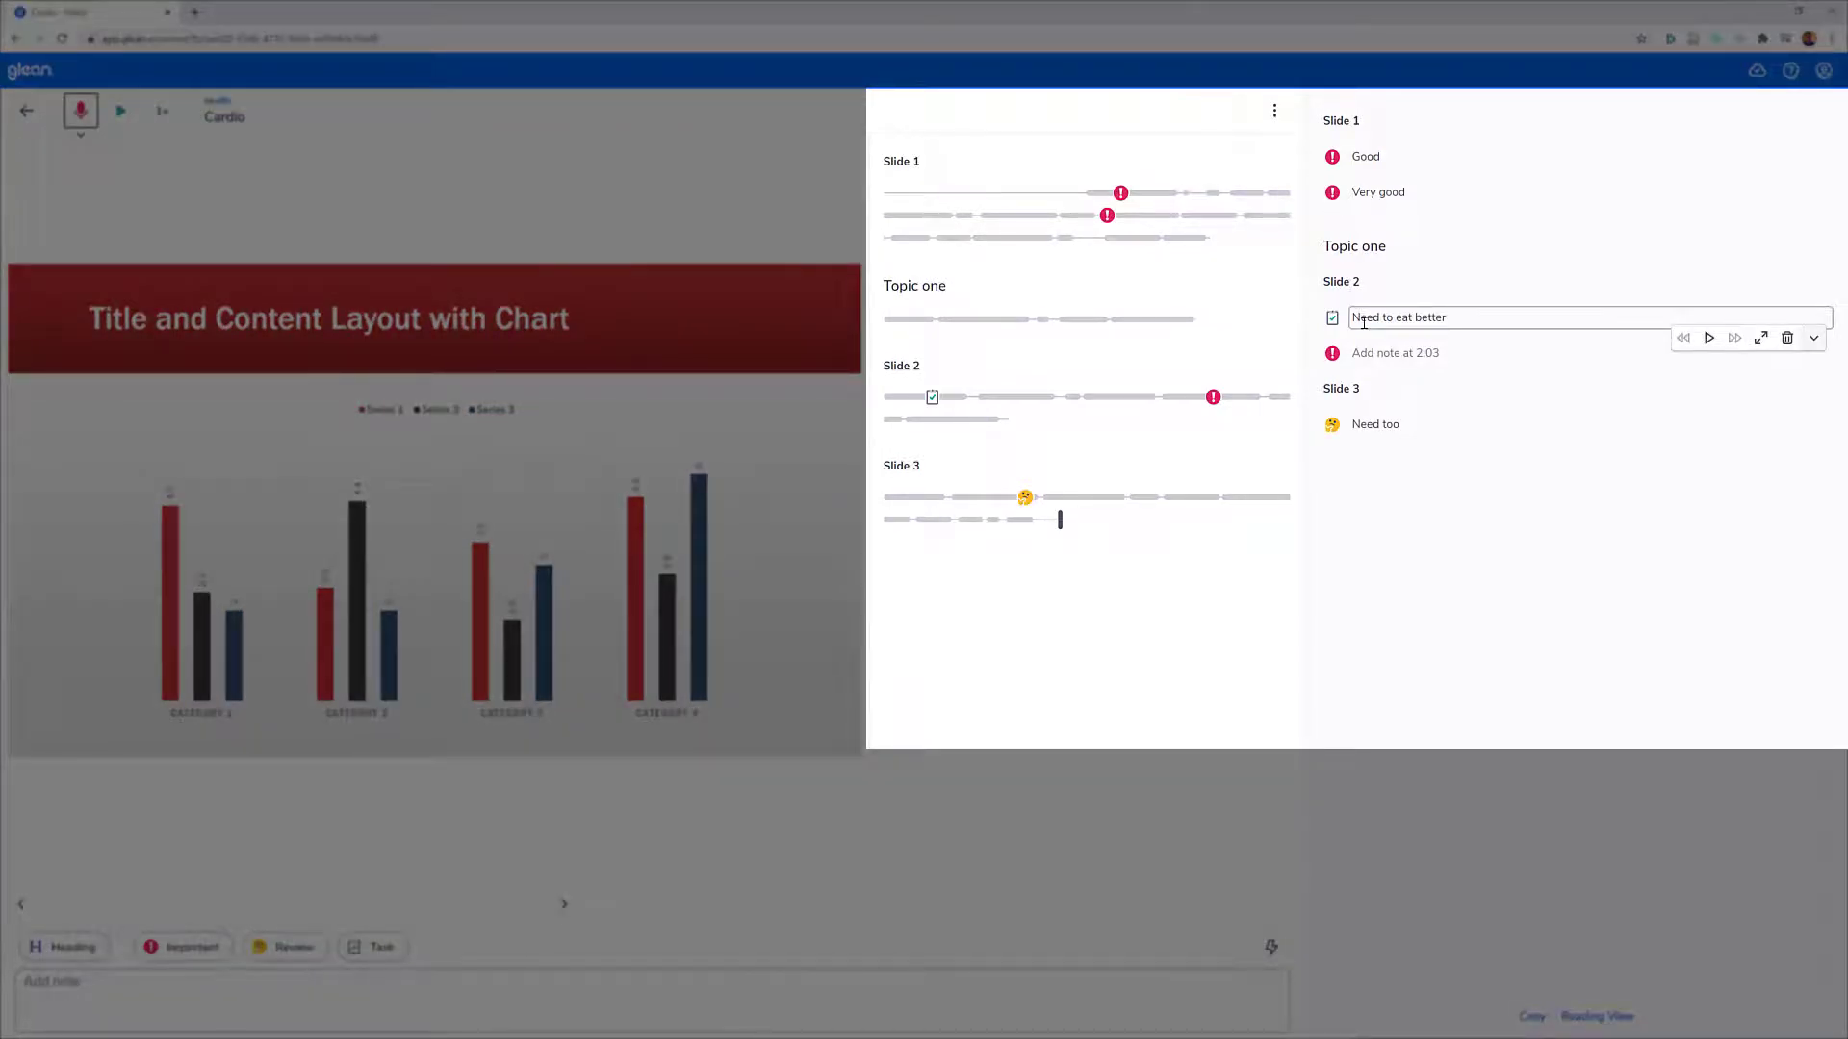
{"action": "left_click", "coordinate": [1708, 338]}
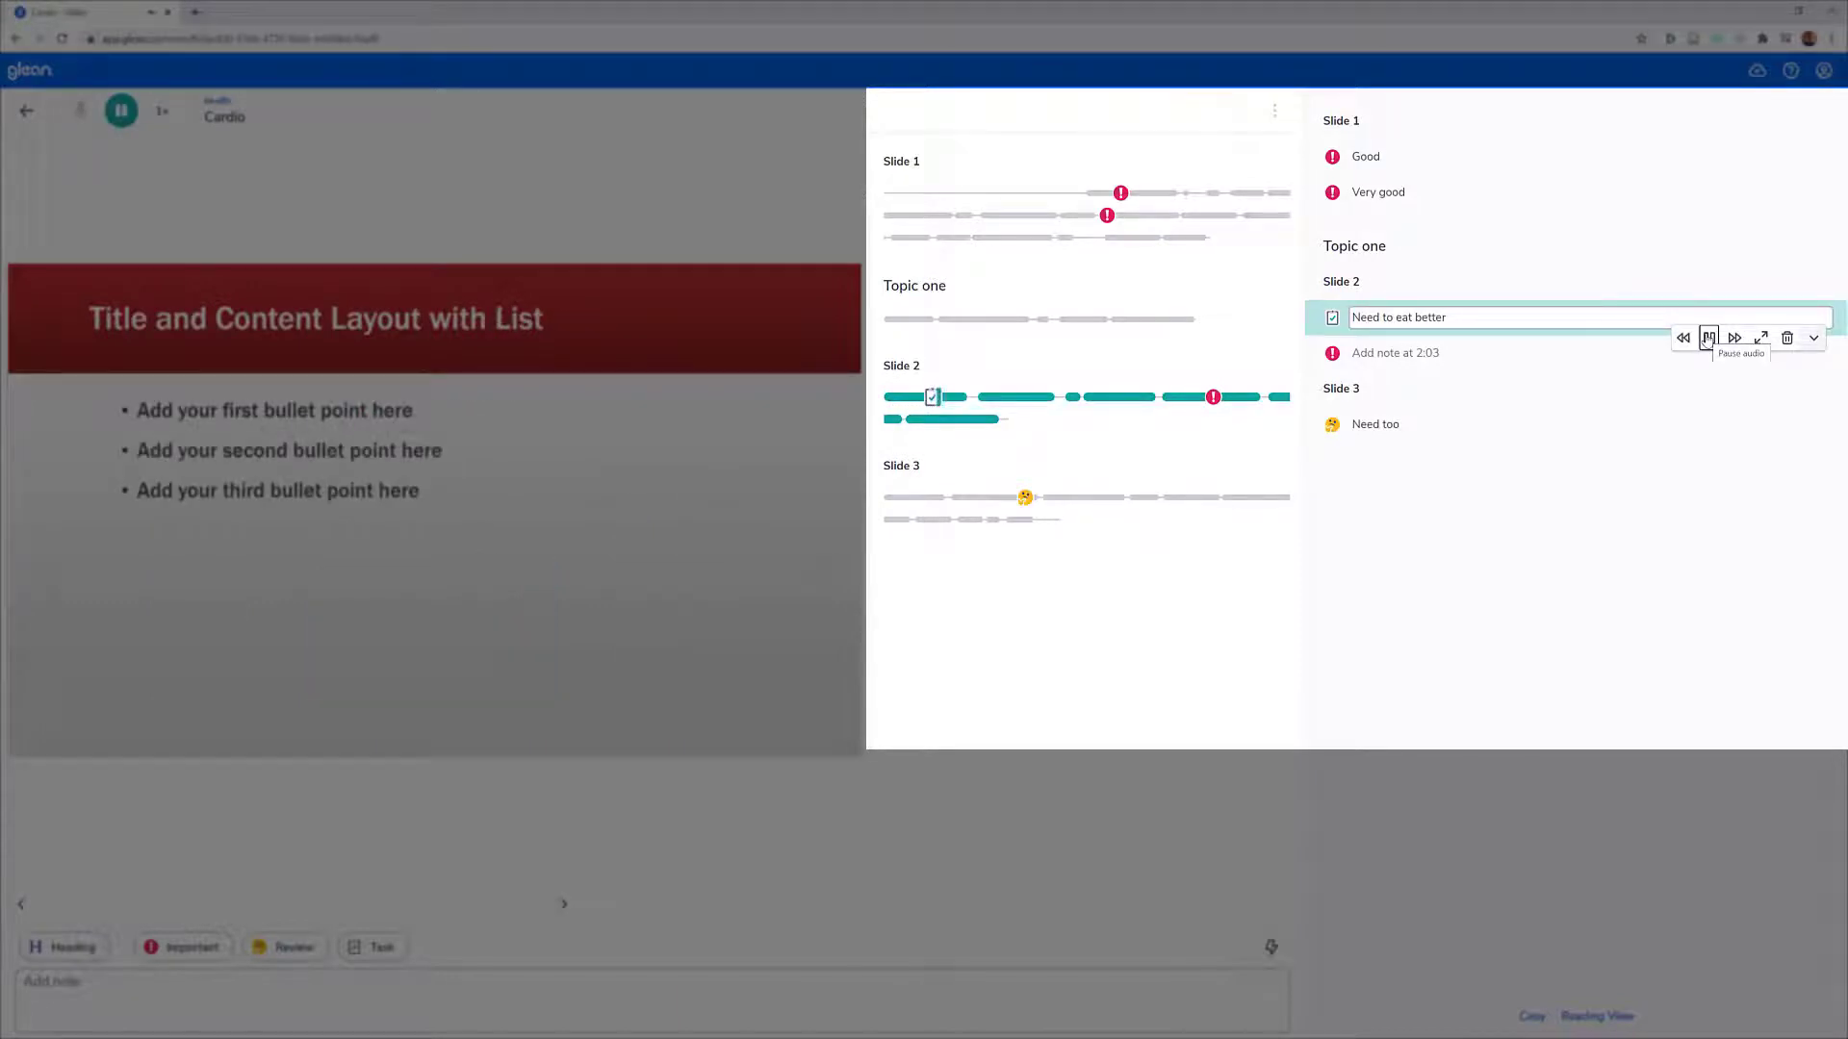
{"action": "left_click", "coordinate": [1708, 338]}
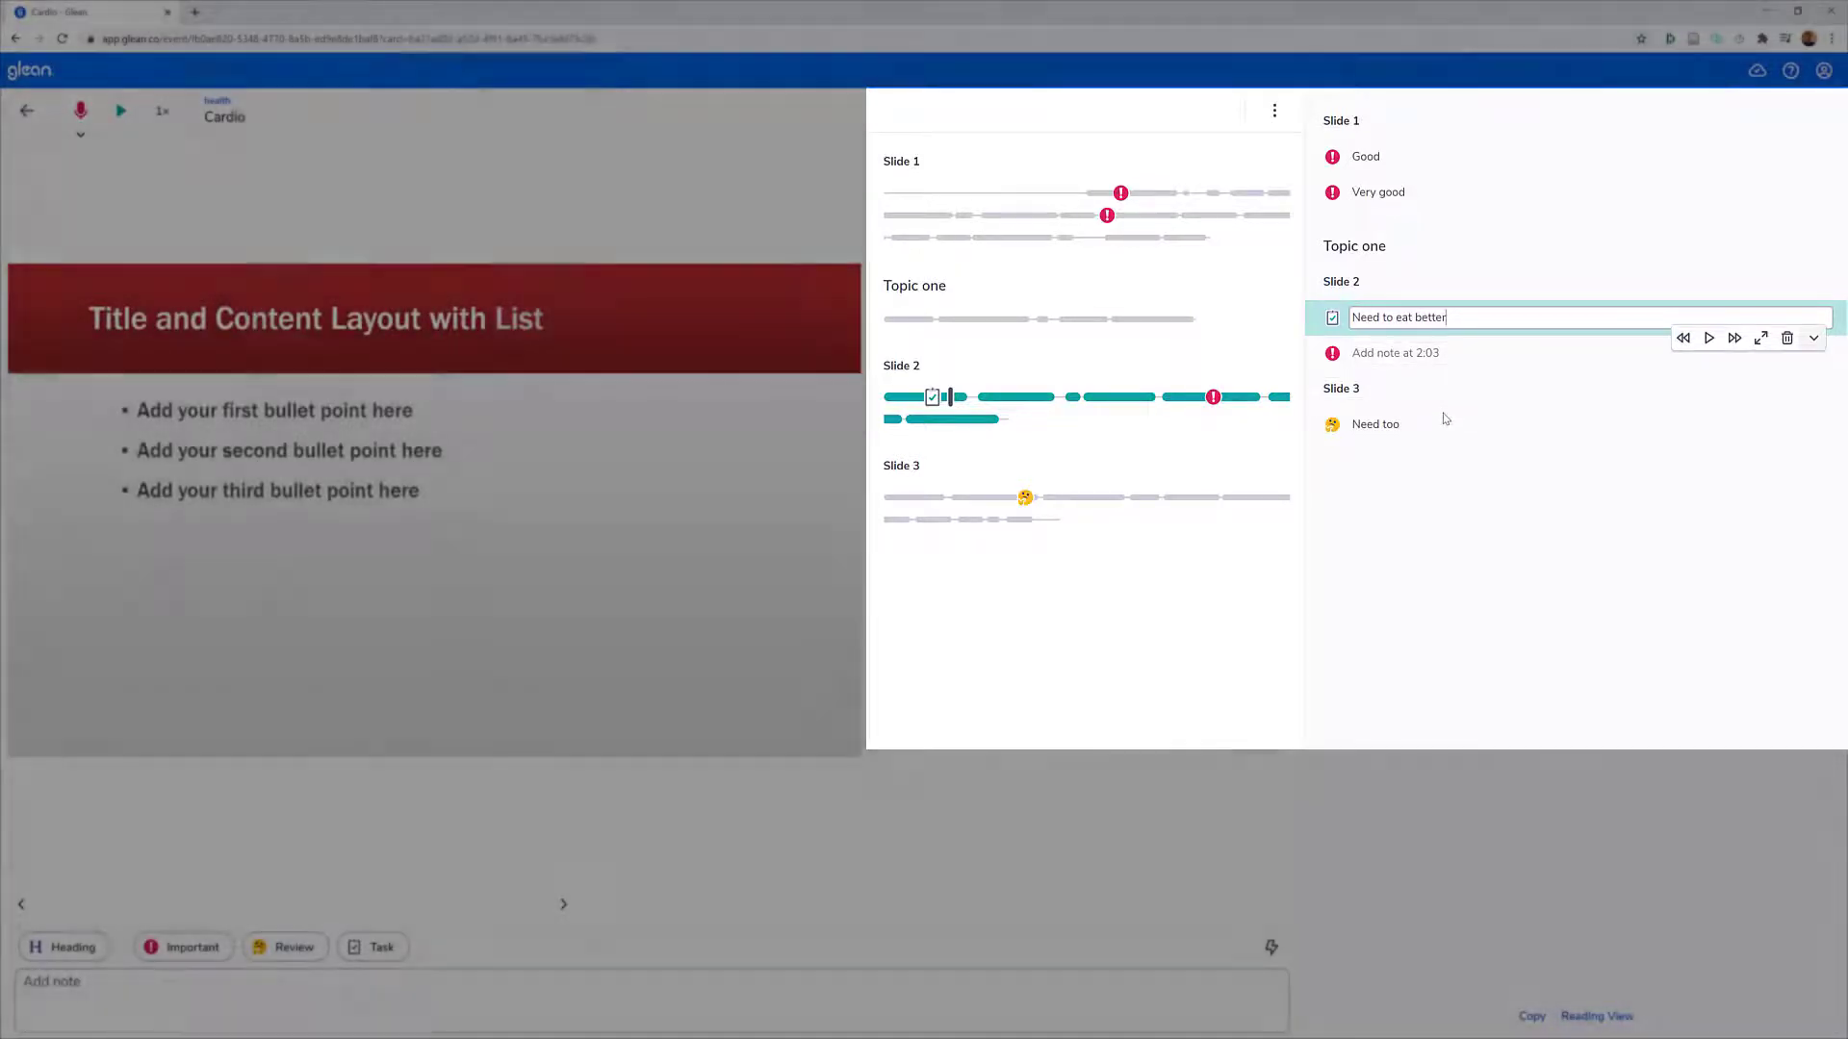
- Jump to the audio of the "Need too" note and to the Slide 1 segments for "Good" and "Very good"
{"action": "left_click", "coordinate": [1357, 421]}
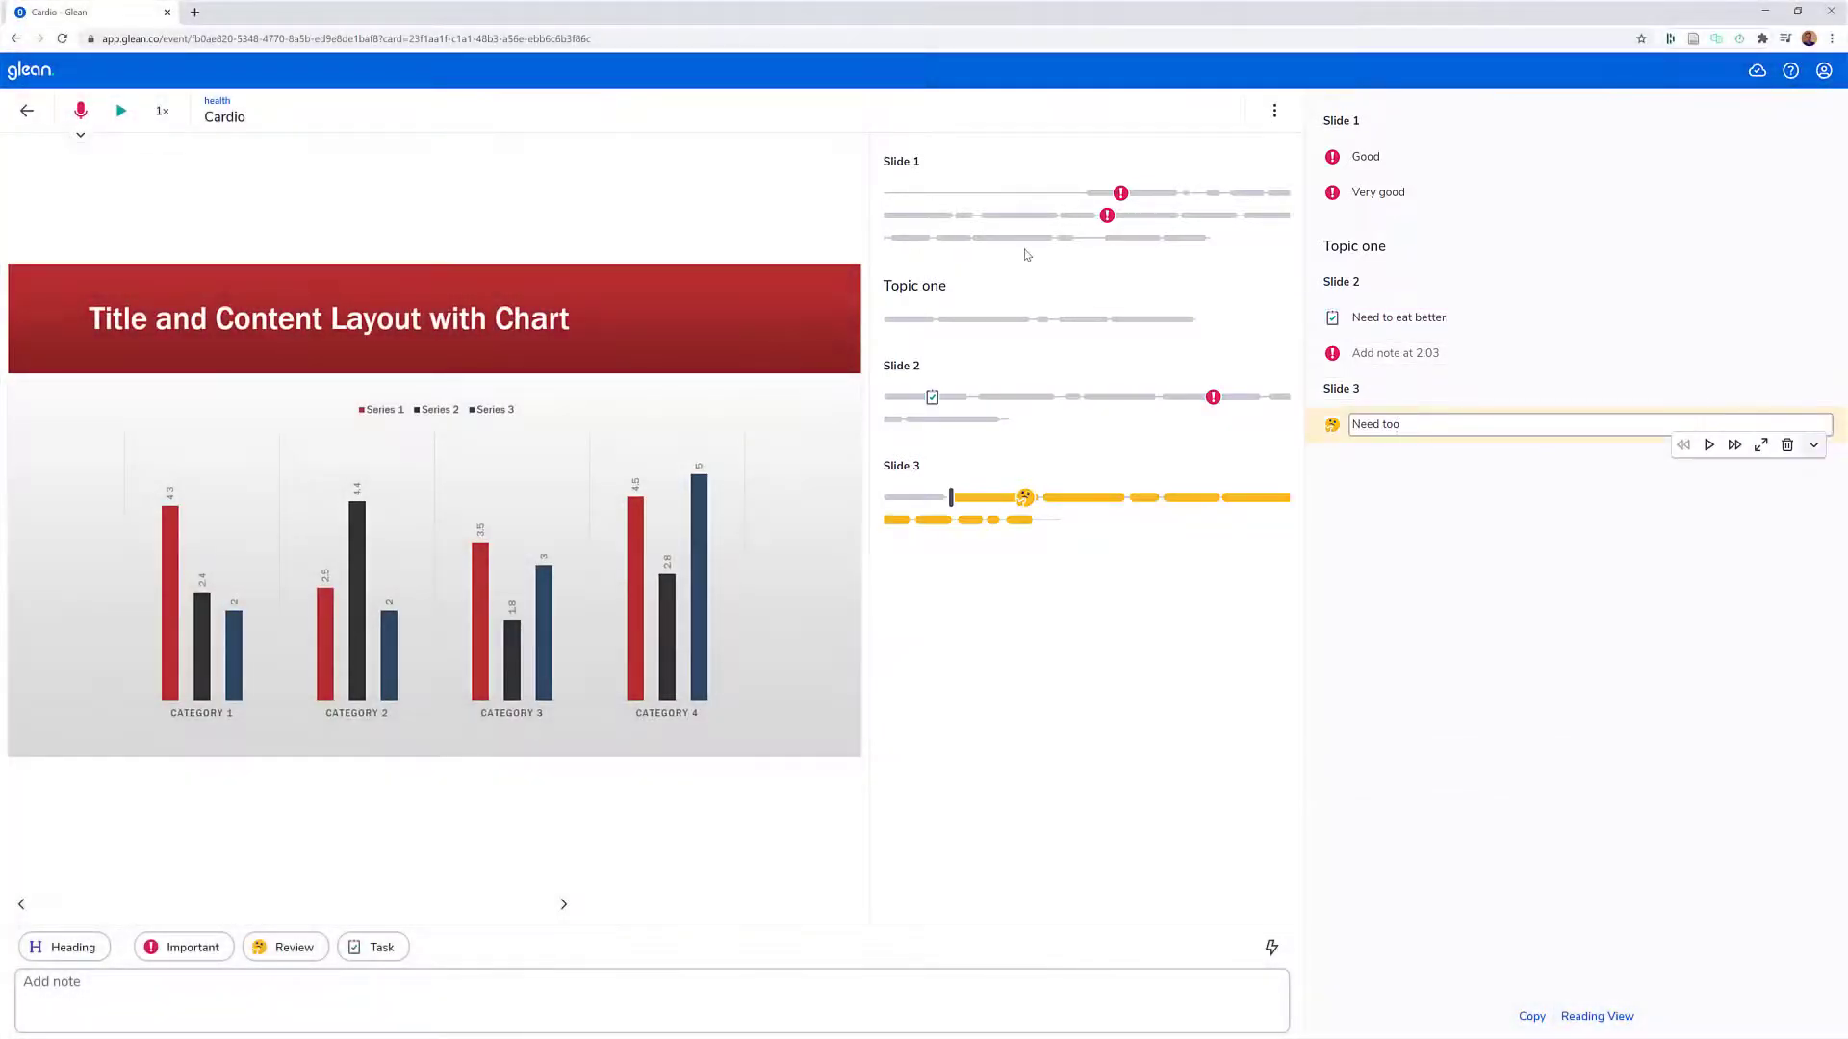
{"action": "left_click", "coordinate": [962, 218]}
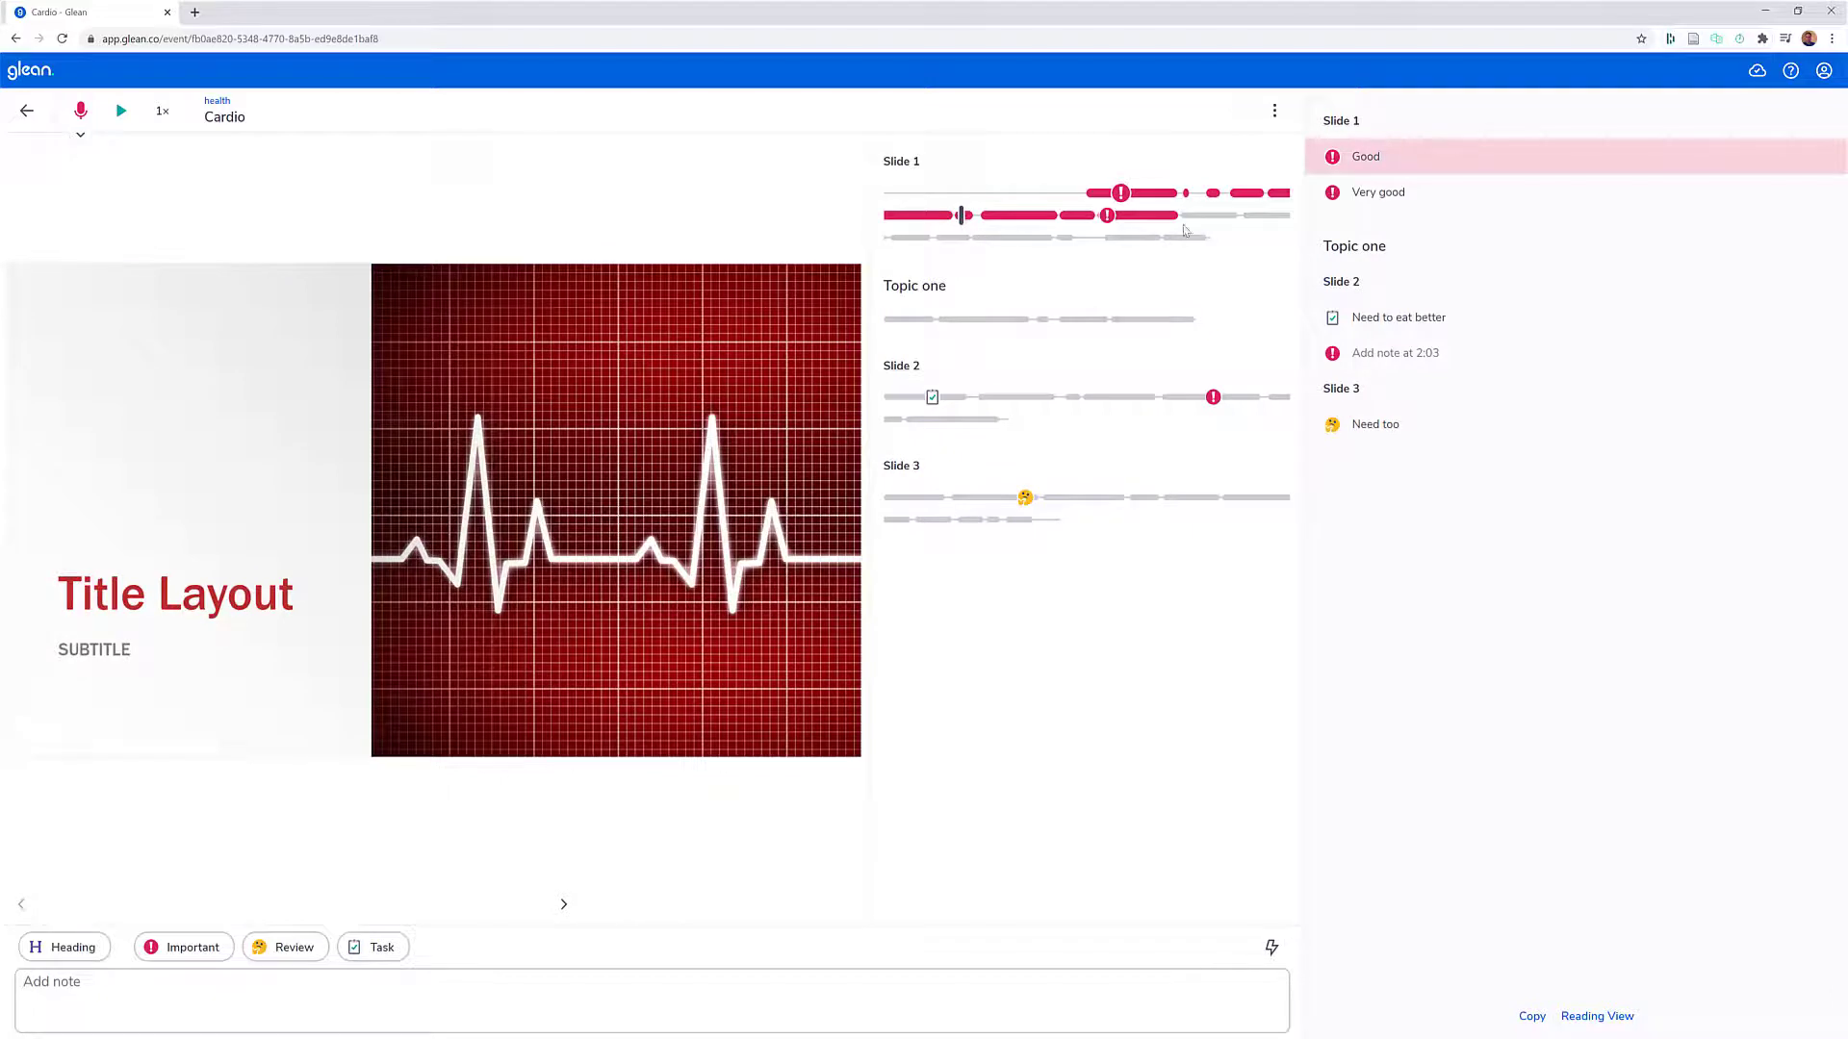
{"action": "left_click", "coordinate": [1195, 216]}
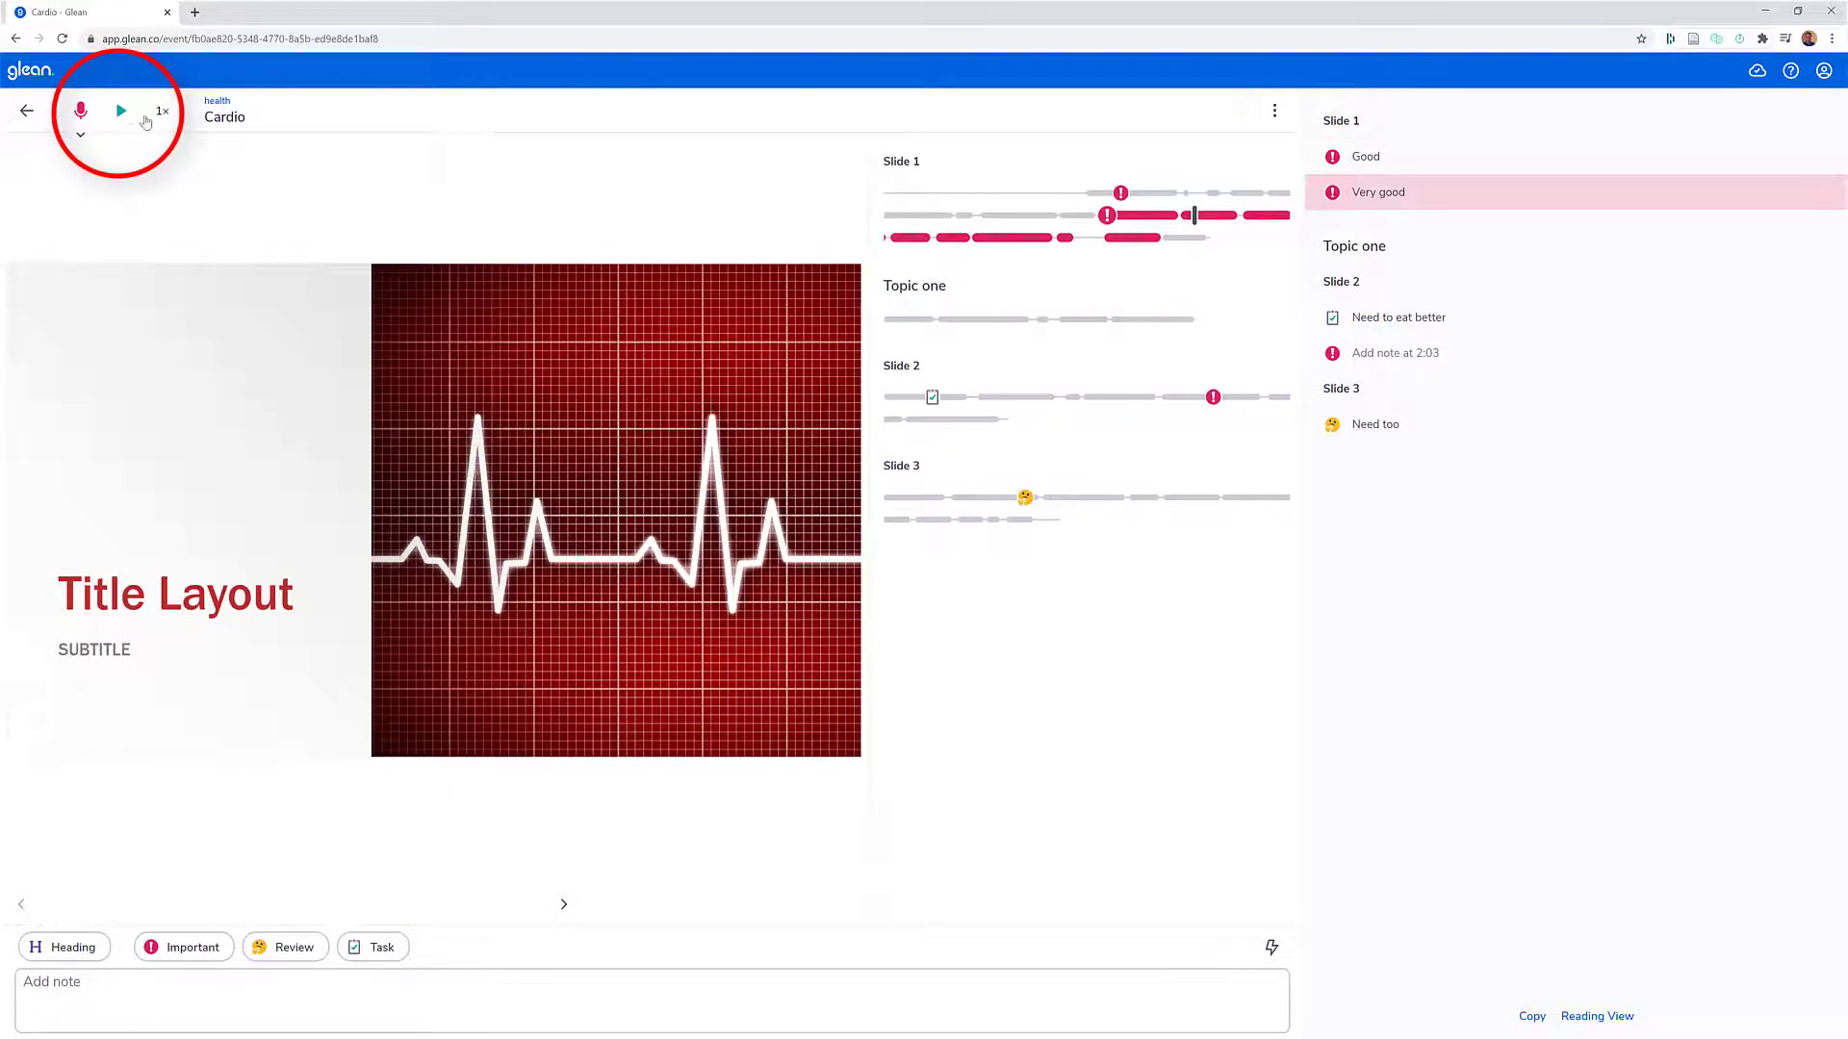
- Play the audio from the selected point in Slide 1, add a heading without text during playback, and pause
{"action": "left_click", "coordinate": [120, 112]}
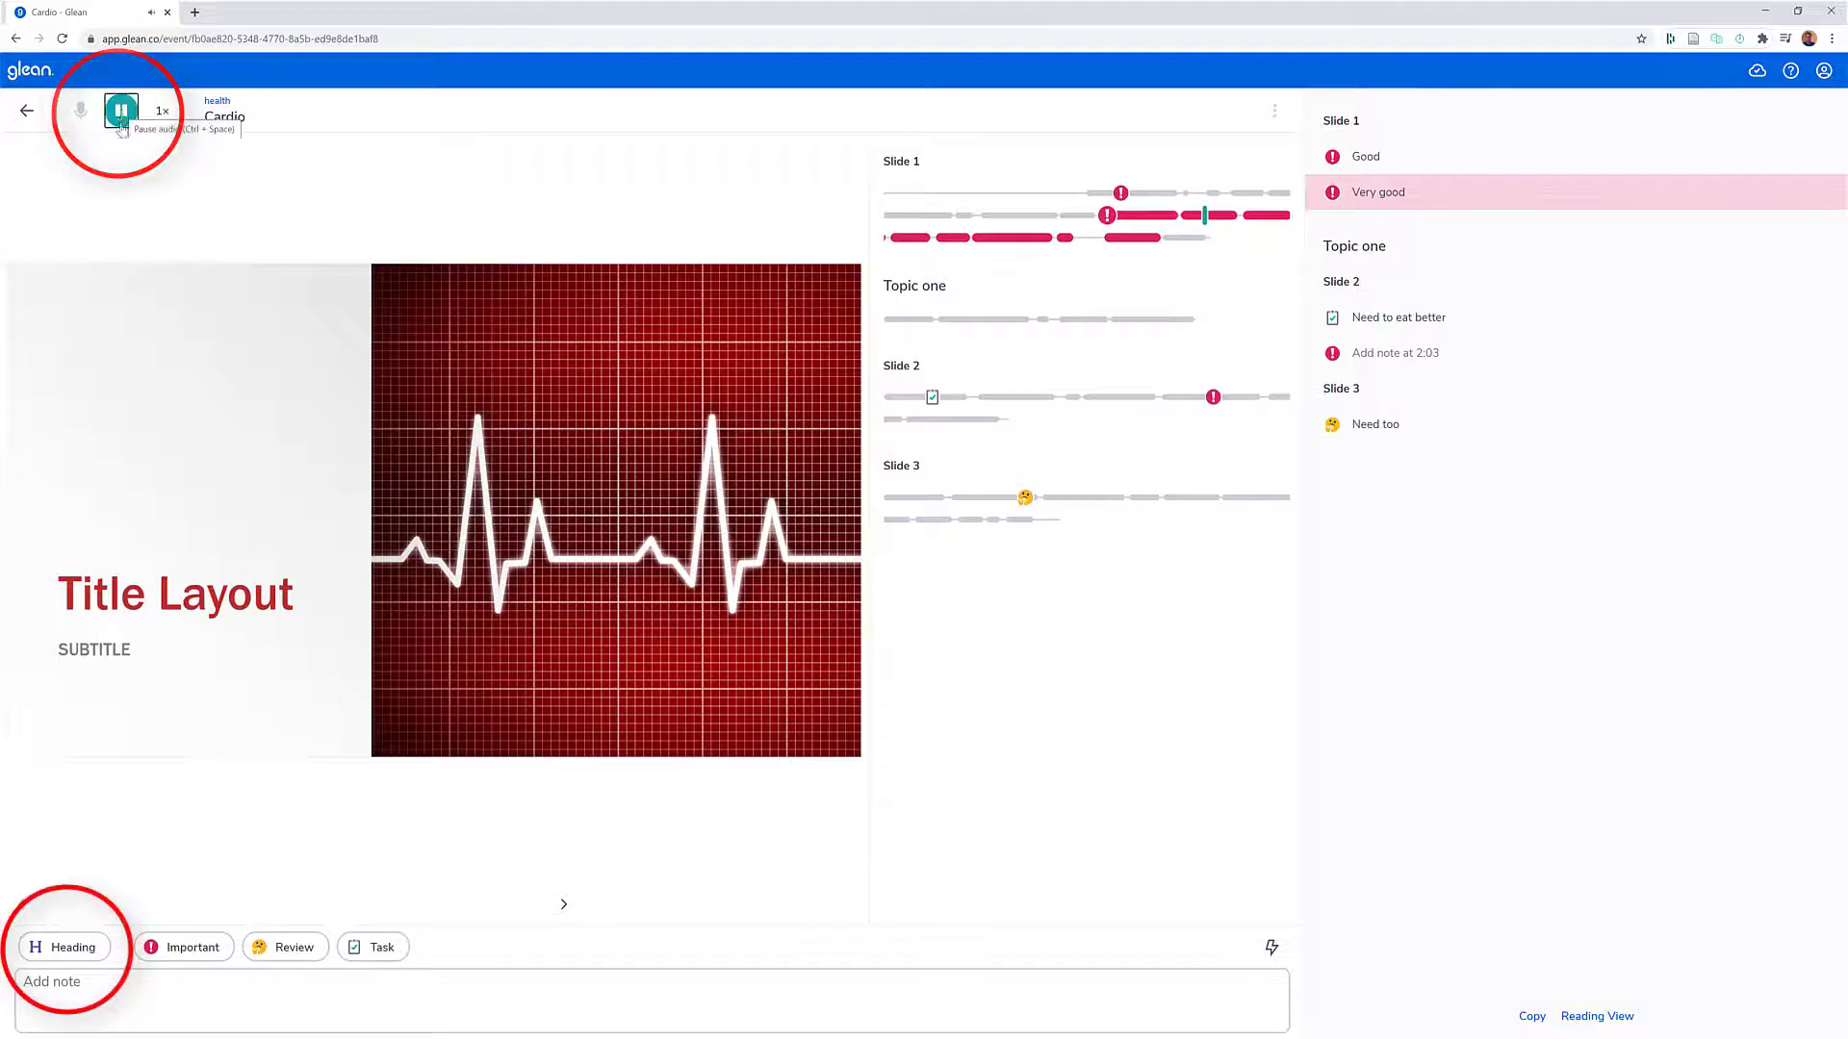
{"action": "left_click", "coordinate": [83, 948]}
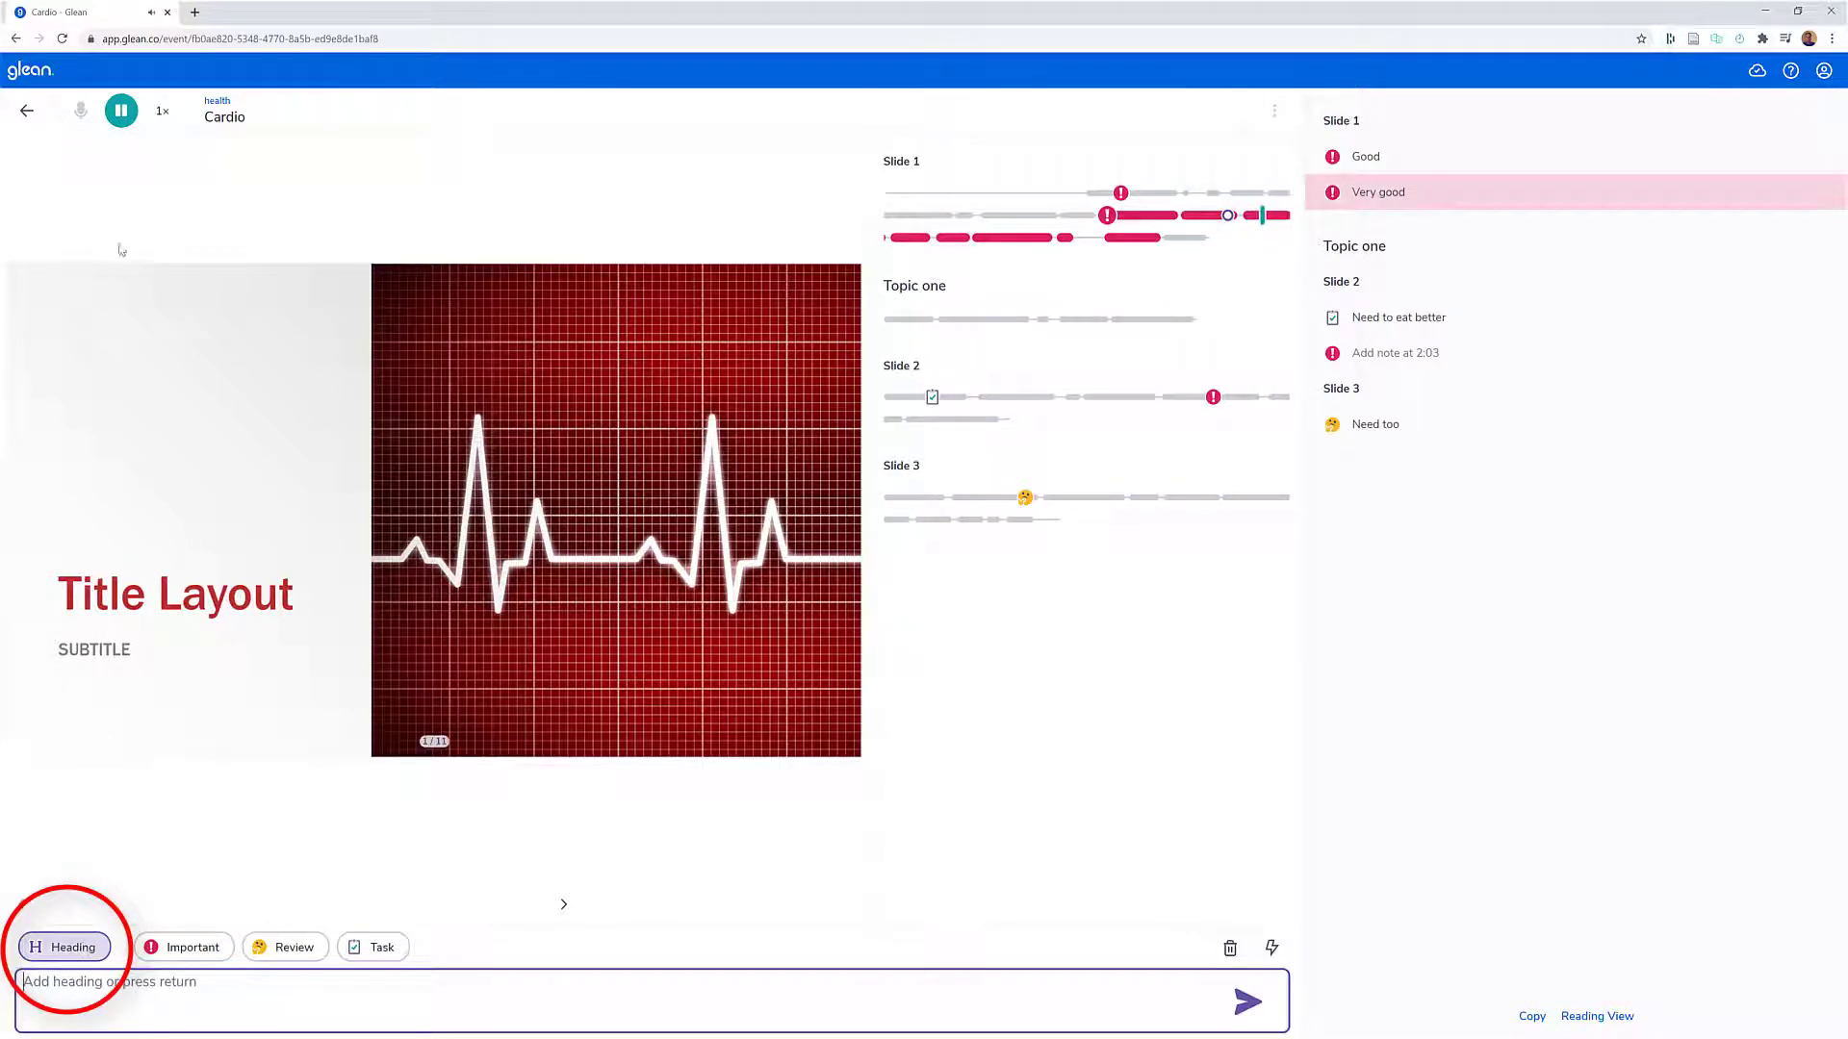
{"action": "left_click", "coordinate": [120, 113]}
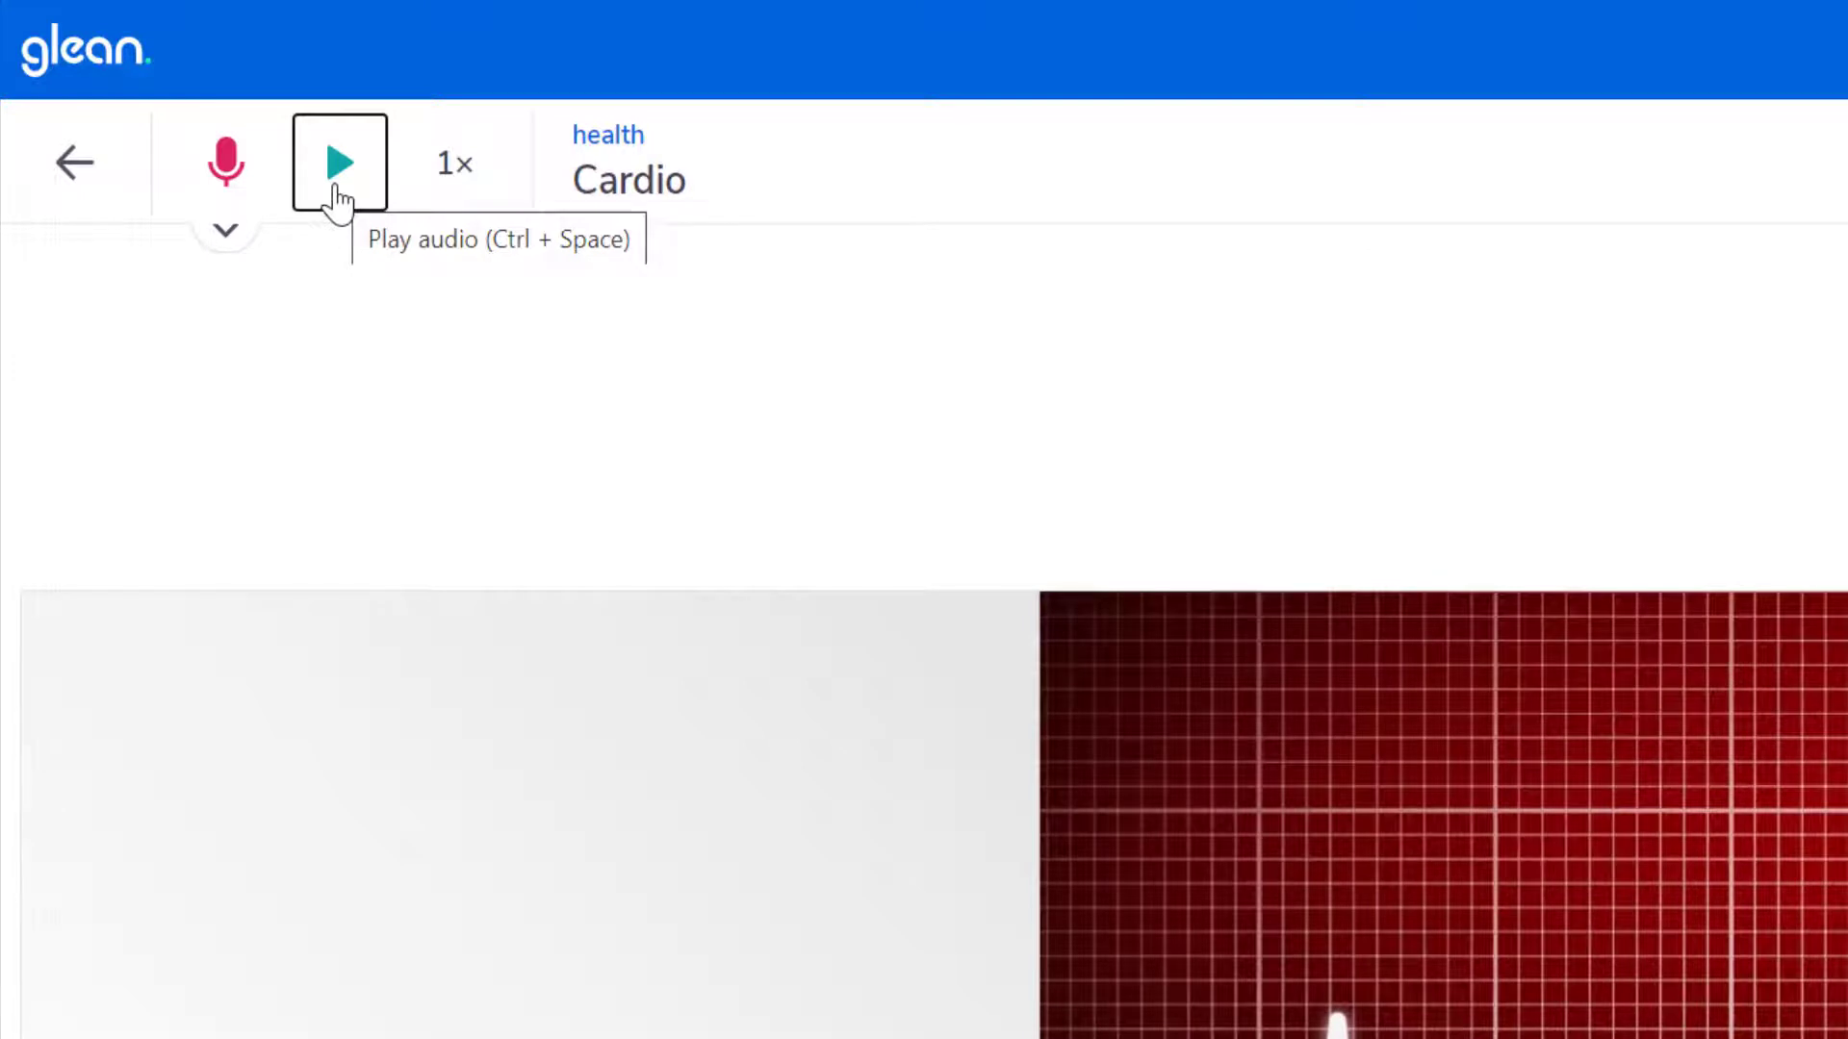
- View the available playback speeds and close the options without choosing one
{"action": "left_click", "coordinate": [466, 168]}
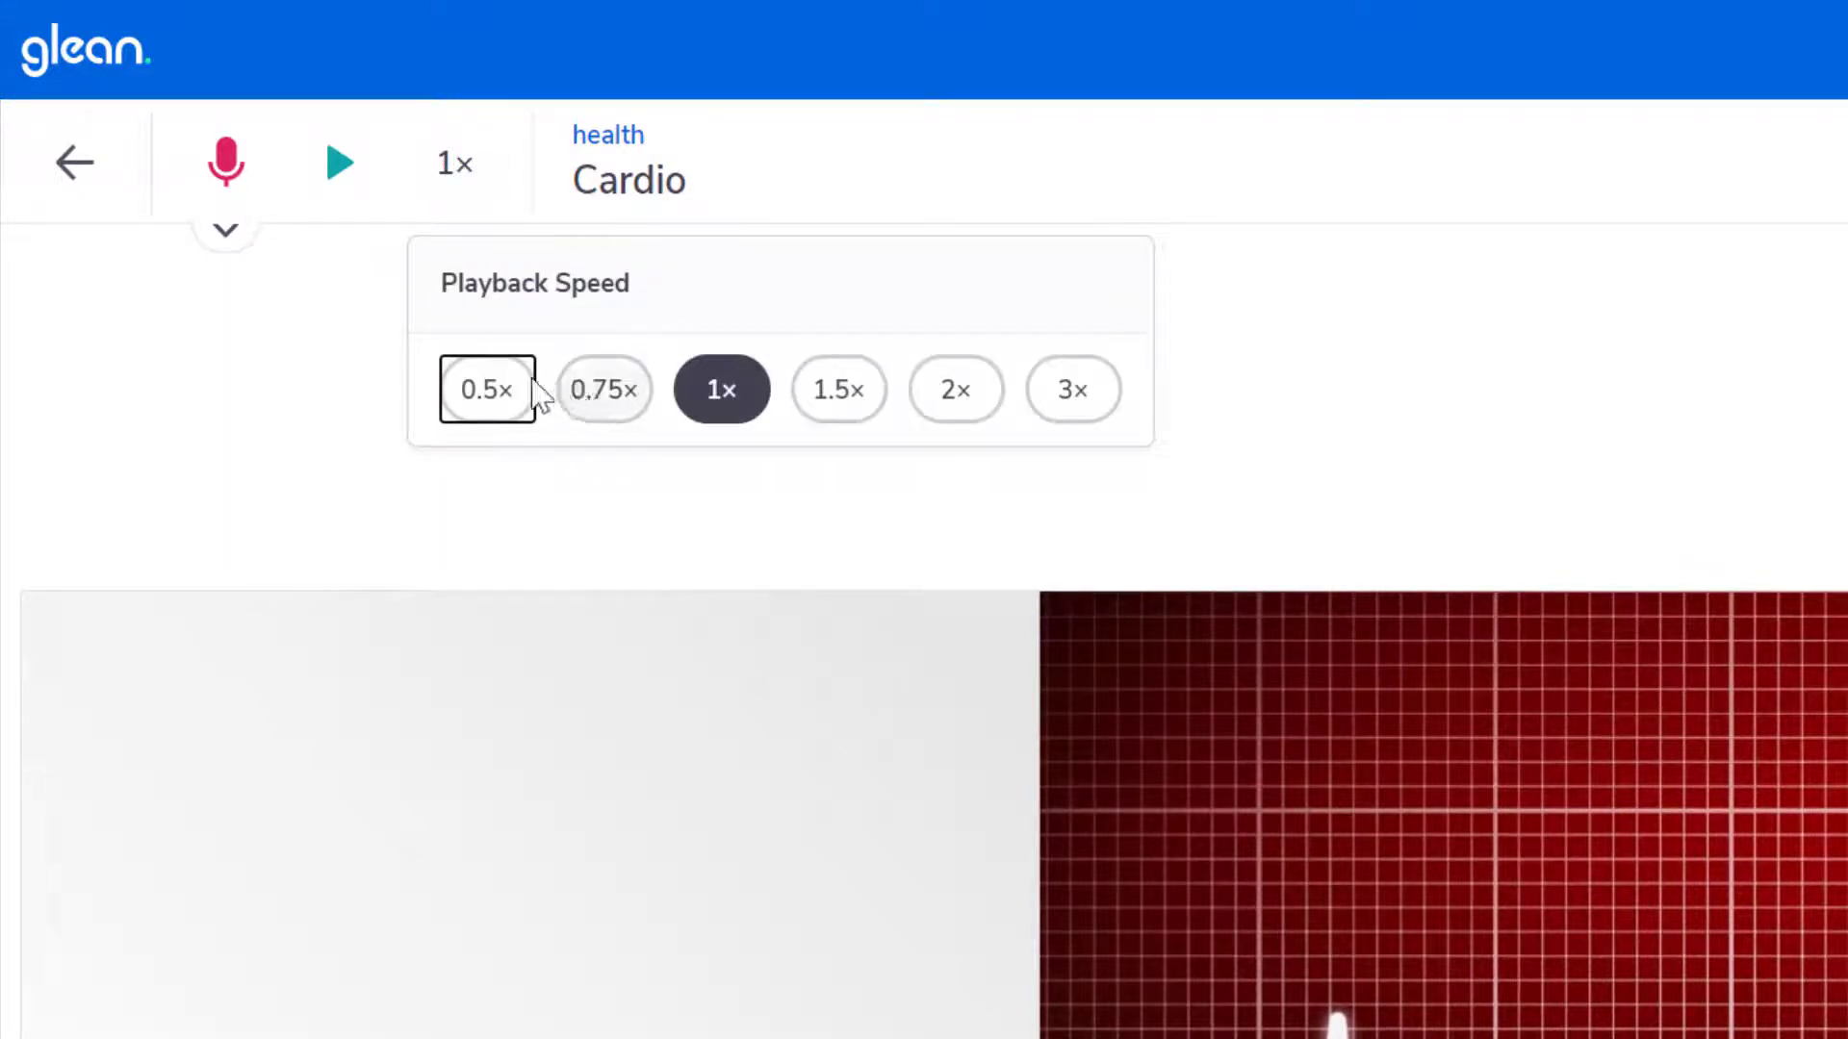
{"action": "left_click", "coordinate": [776, 175]}
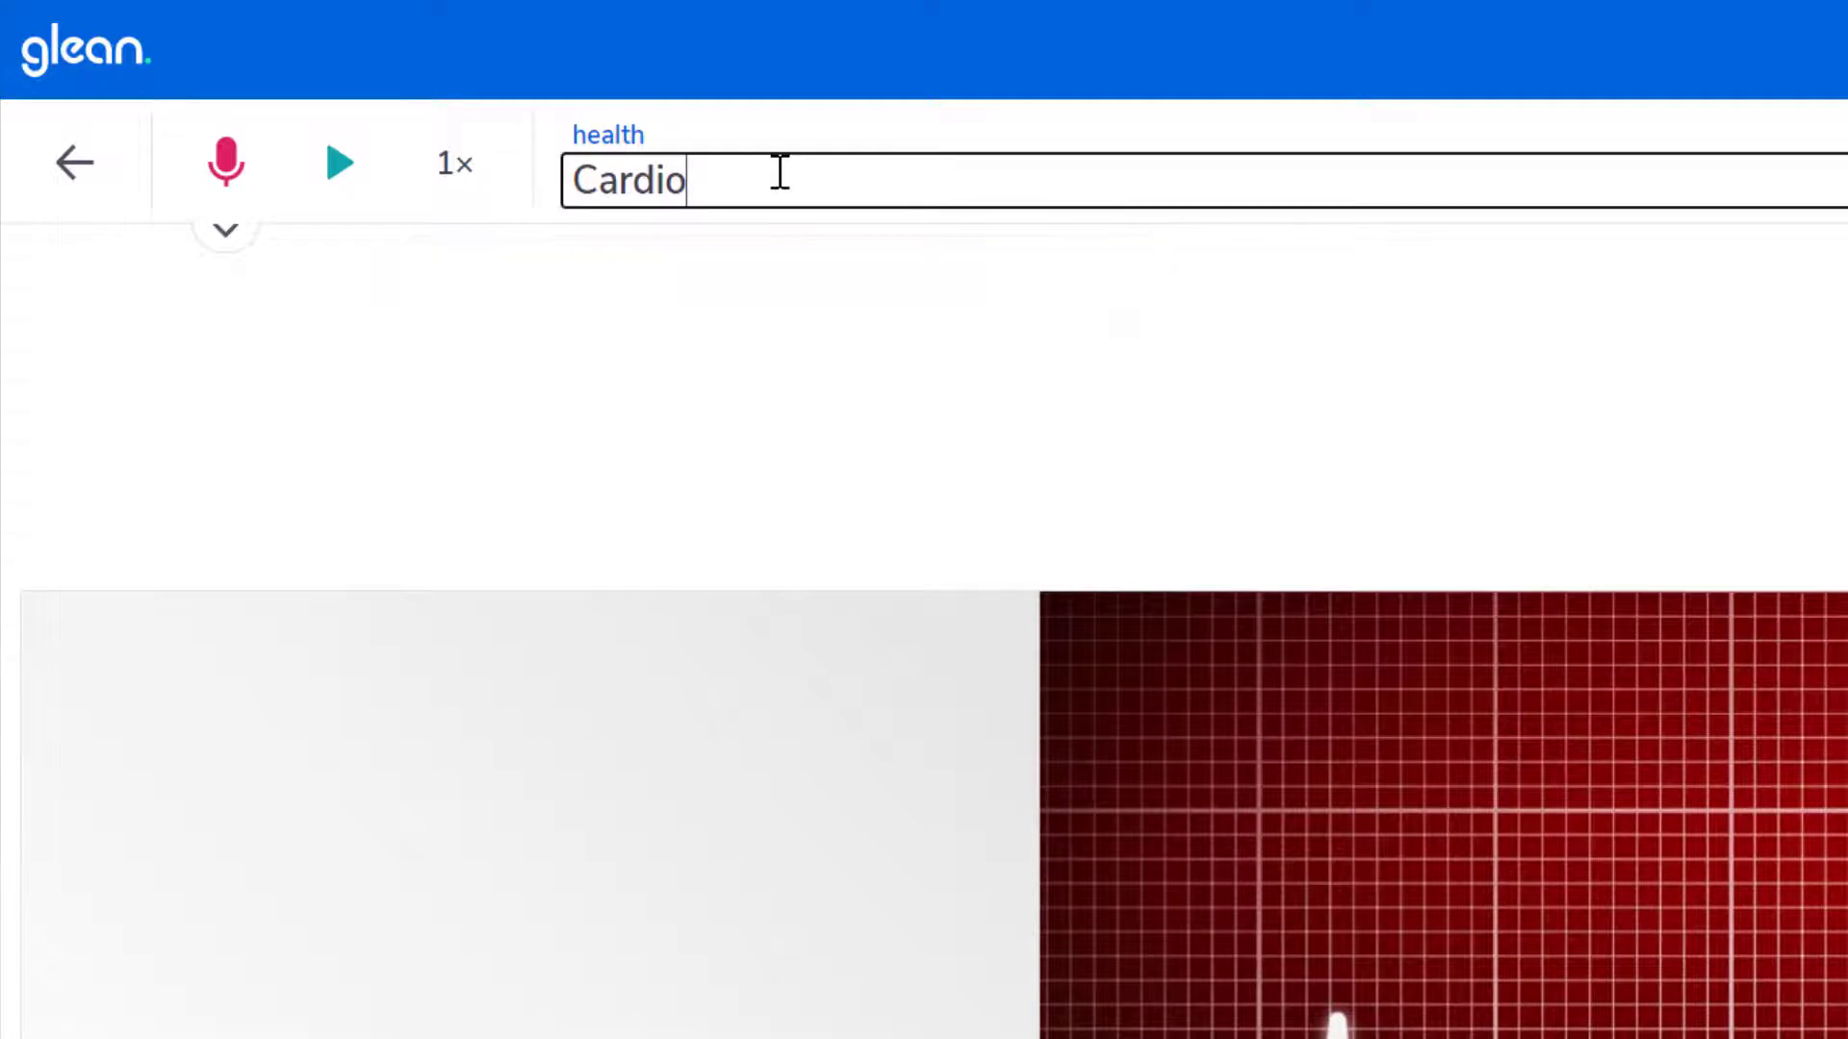
{"action": "left_click", "coordinate": [549, 332]}
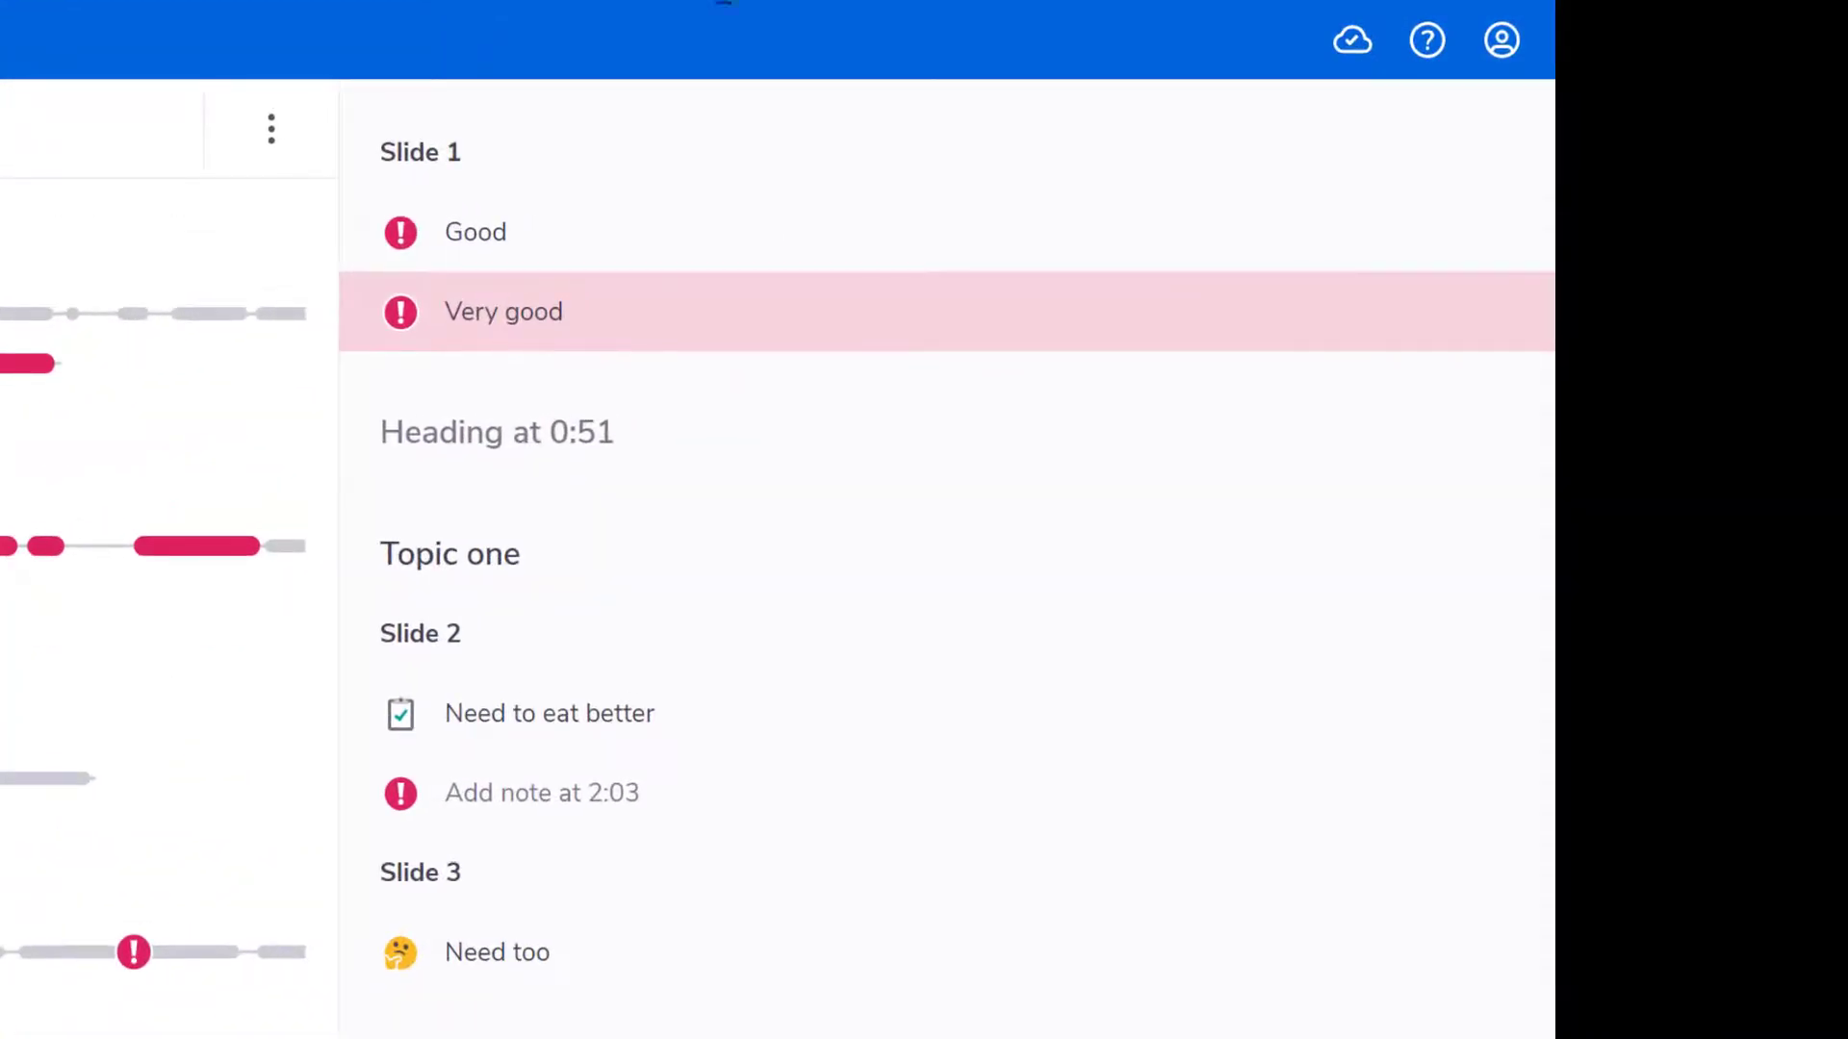
- Check the cloud sync status and review the Cardio slides and notes in Reading View
{"action": "left_click", "coordinate": [1350, 42]}
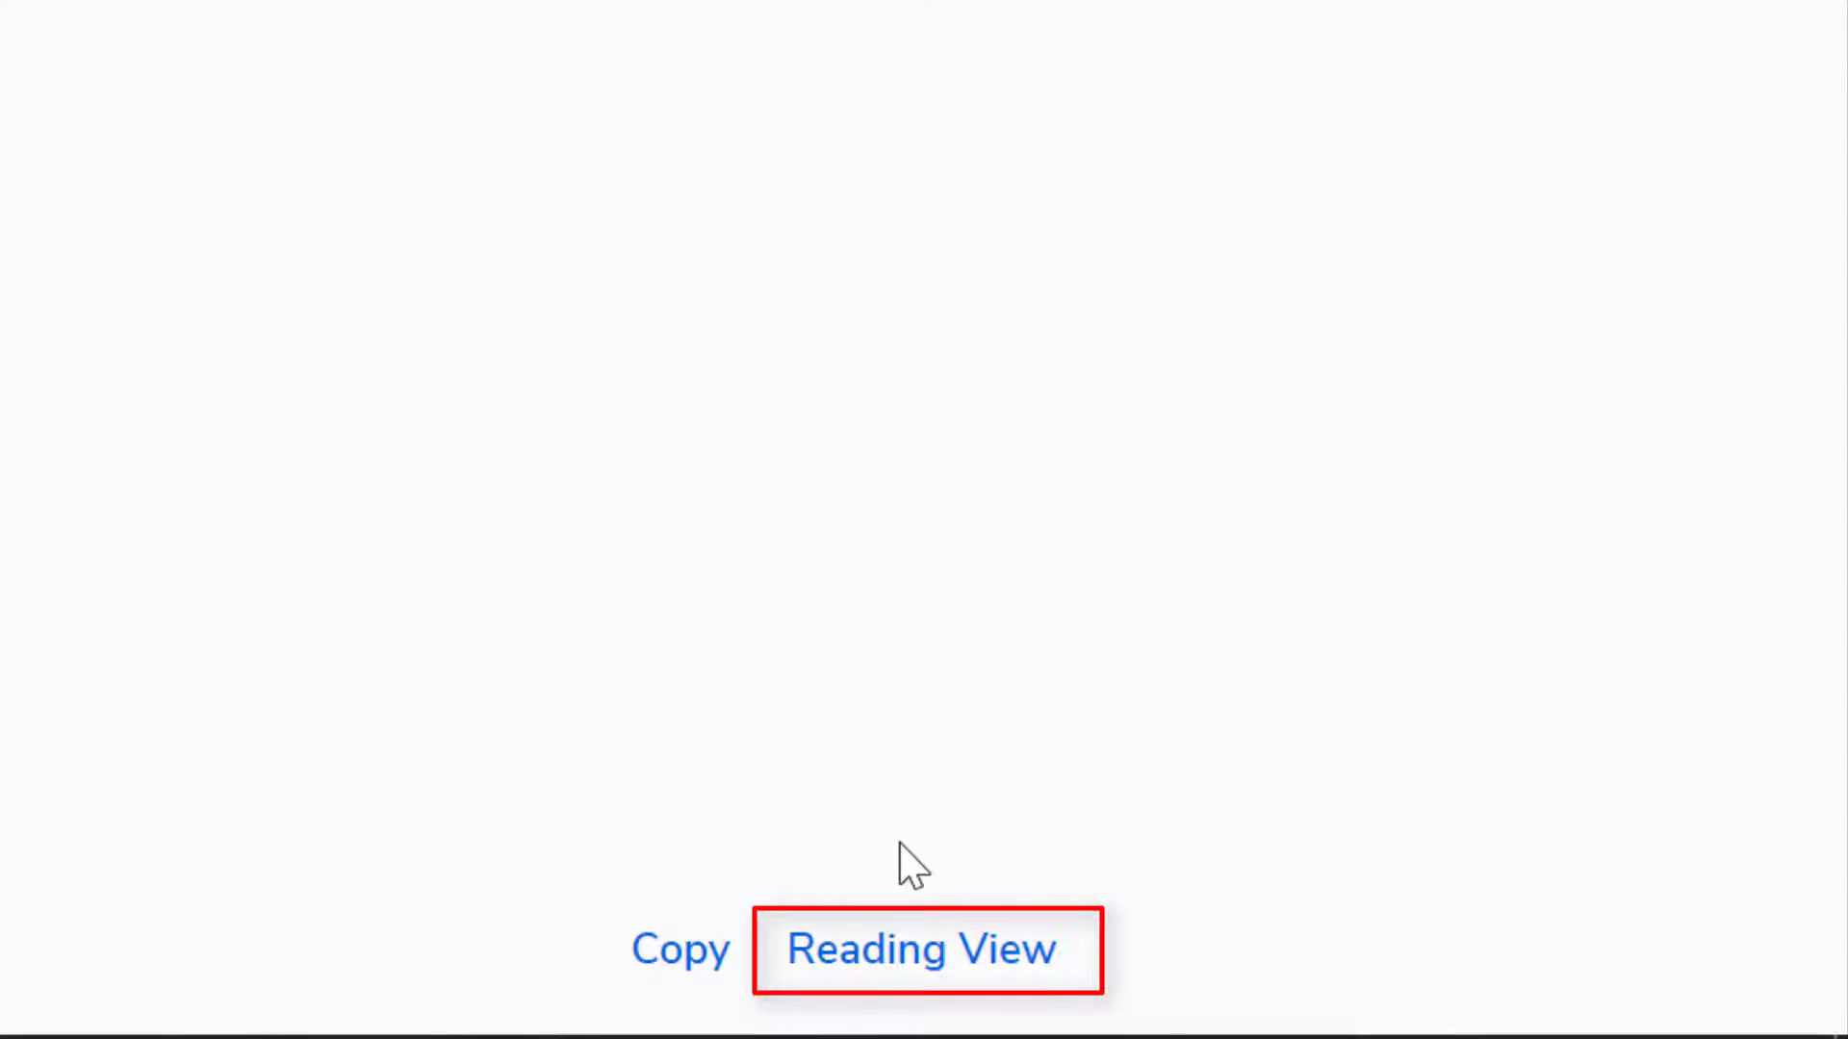
{"action": "left_click", "coordinate": [905, 963]}
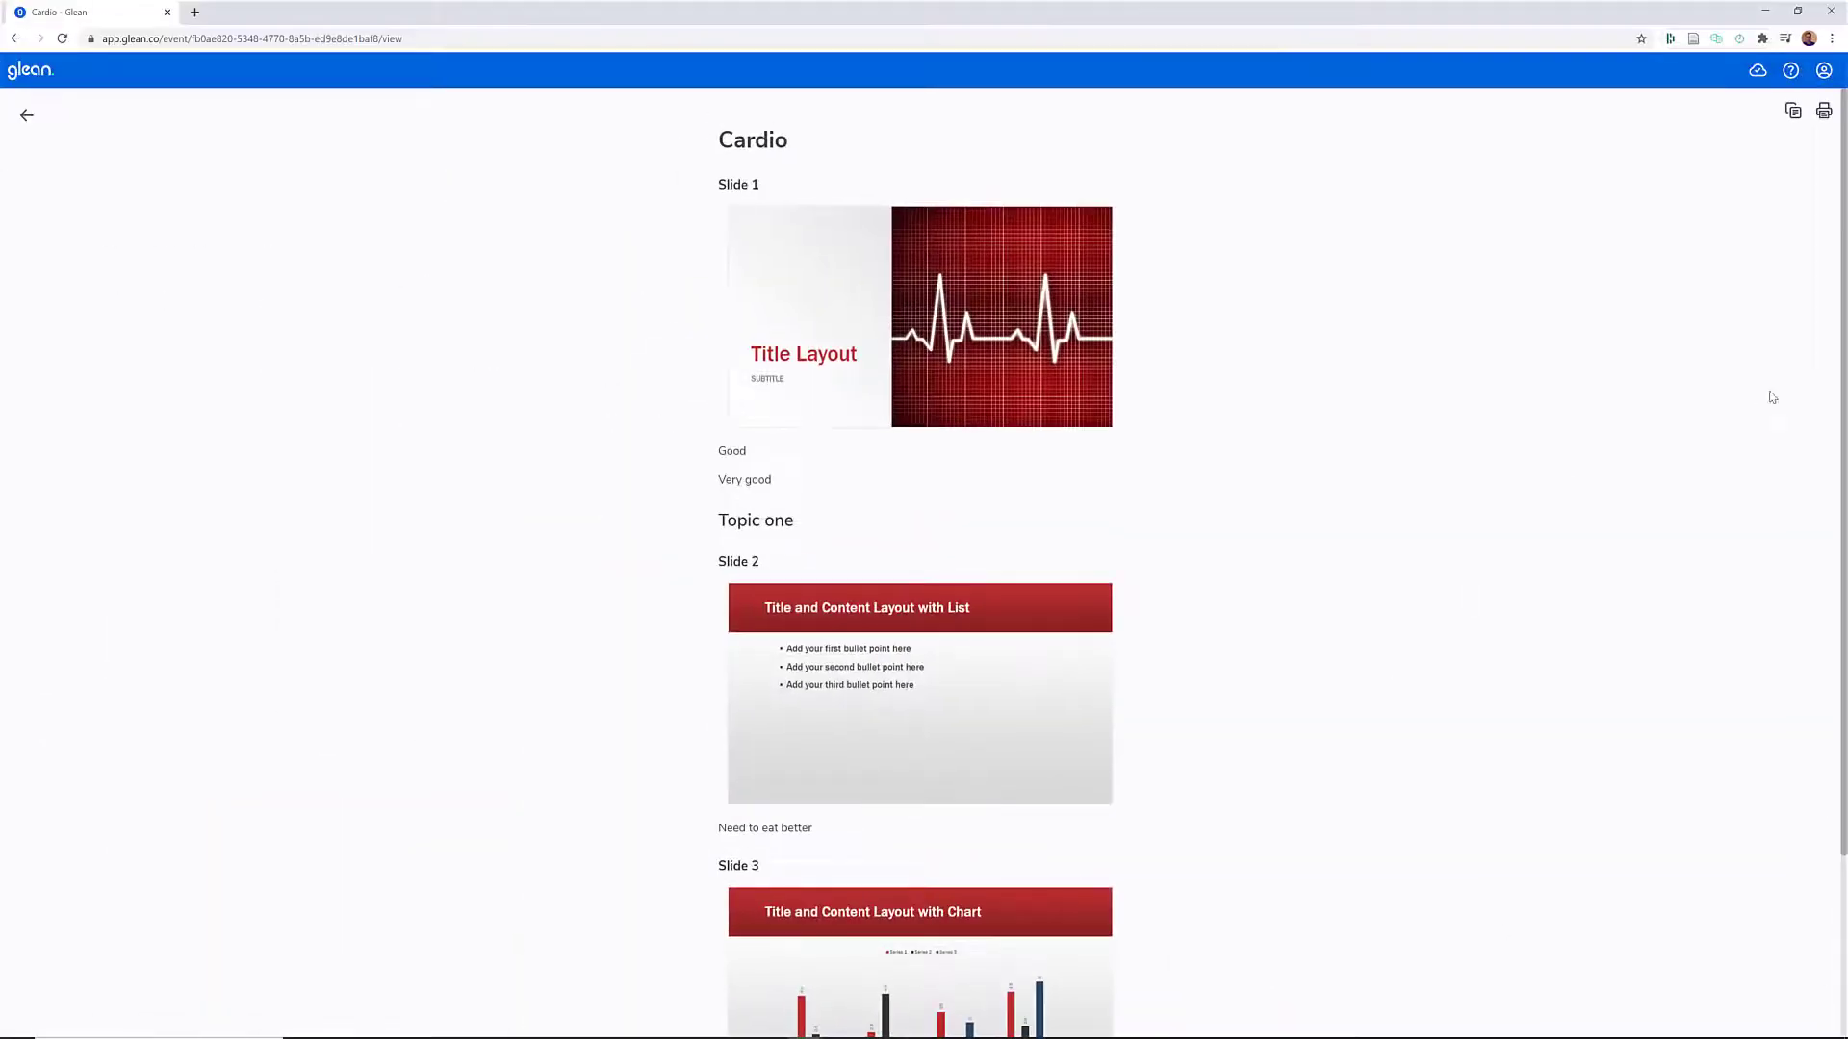
{"action": "scroll", "coordinate": [1774, 401], "scroll_direction": "down", "scroll_amount": 1}
{"action": "scroll", "coordinate": [1843, 613], "scroll_direction": "down", "scroll_amount": 3}
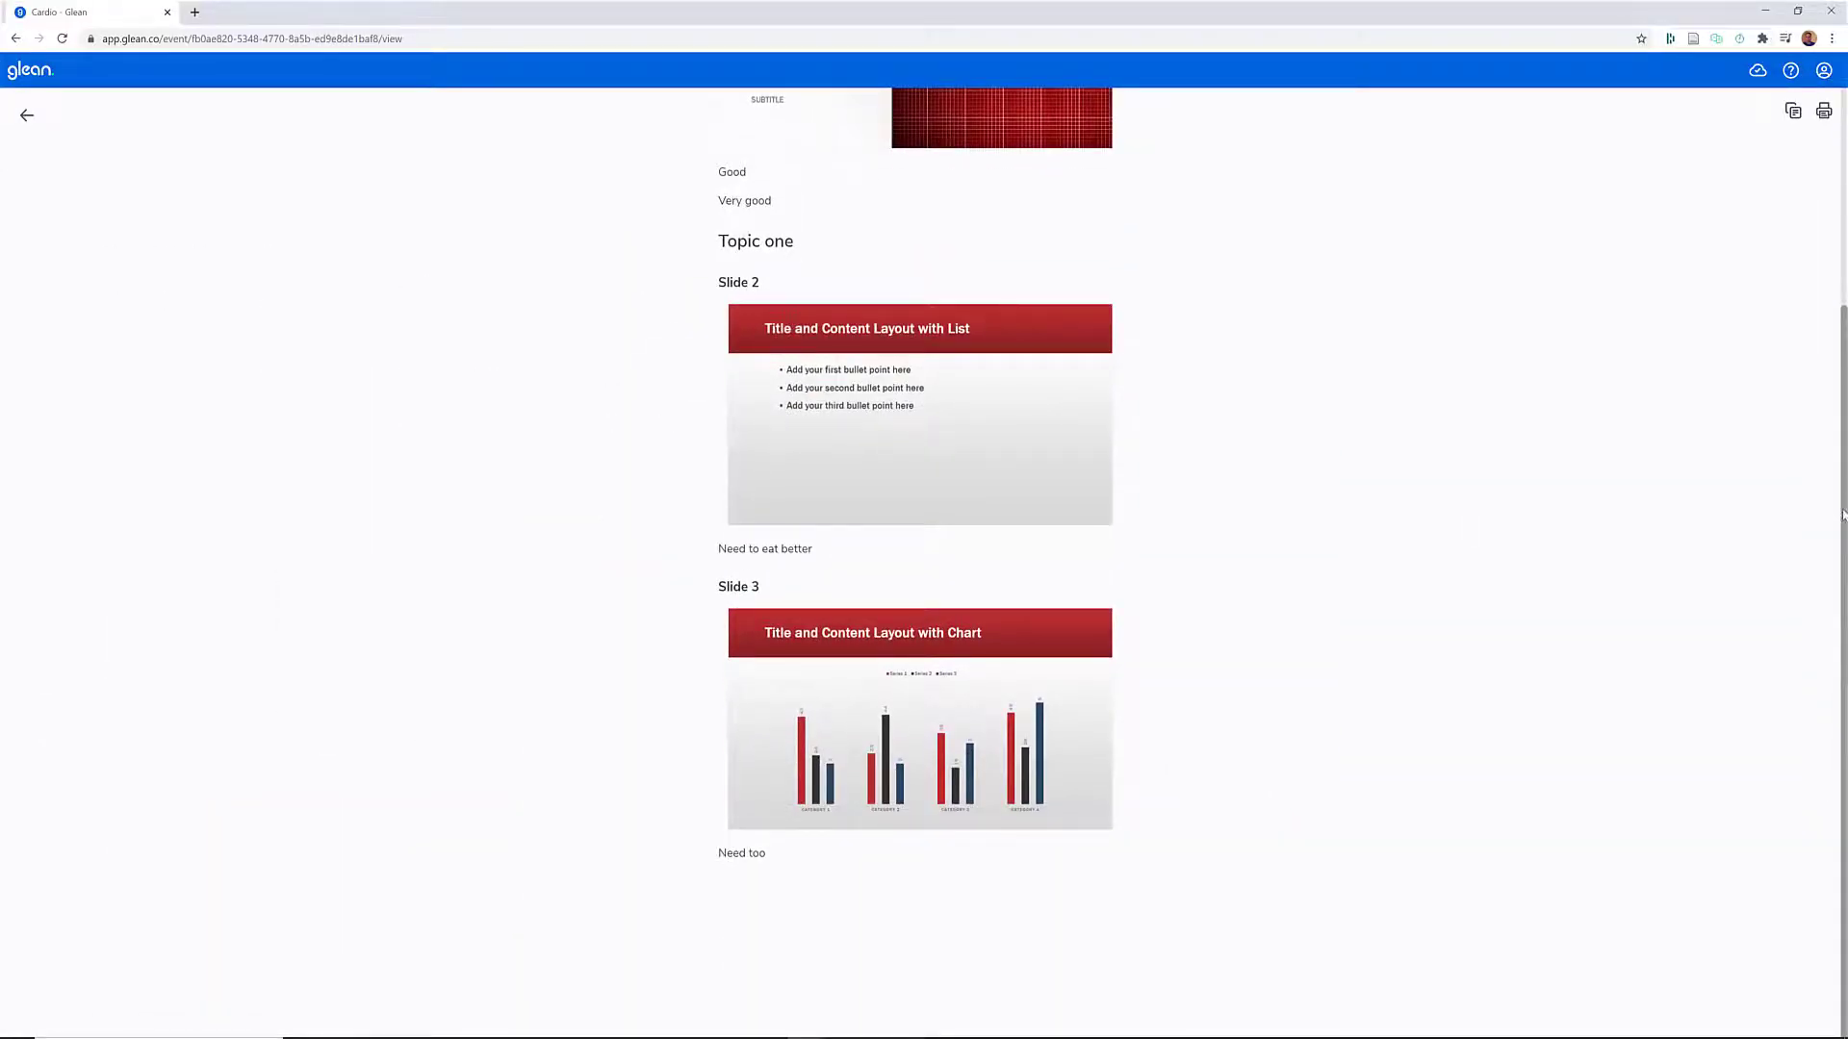
- Copy the Cardio notes from Reading View and paste them into a new blank Word document, checking the pasted pages
{"action": "scroll", "coordinate": [1843, 515], "scroll_direction": "up", "scroll_amount": 3}
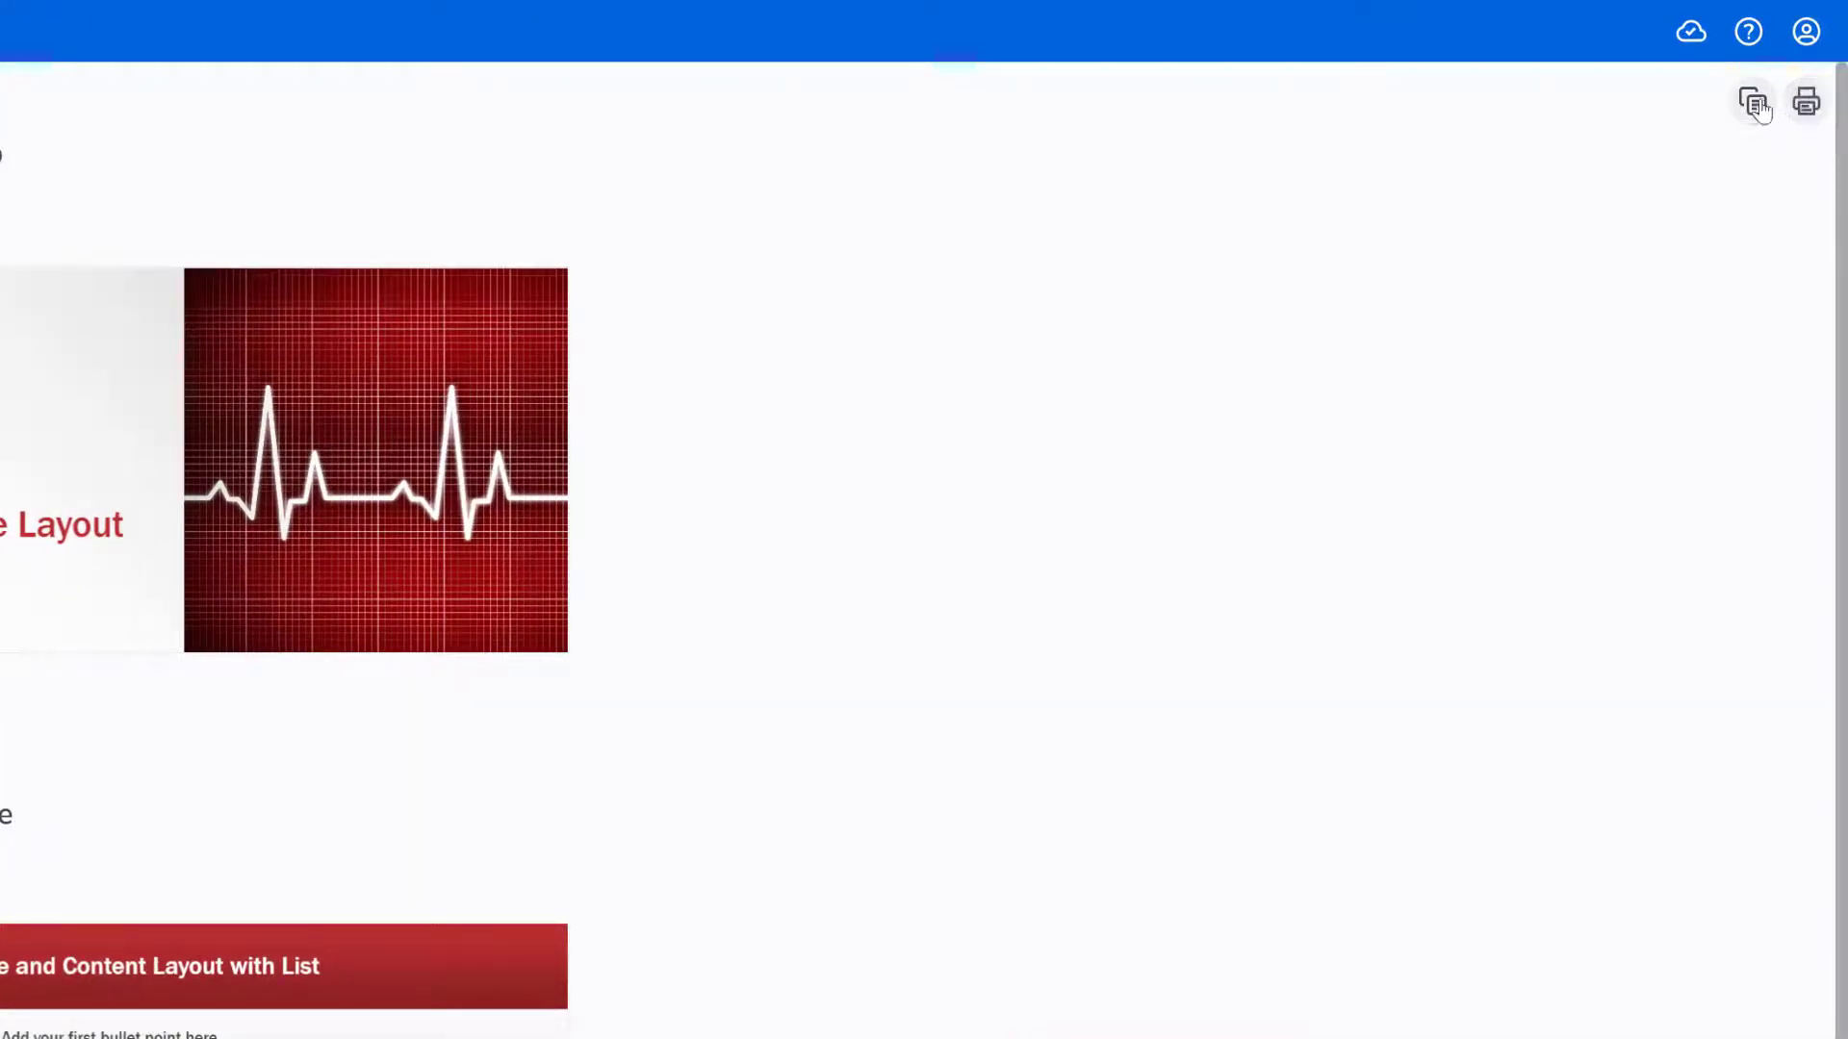
{"action": "left_click", "coordinate": [1754, 102]}
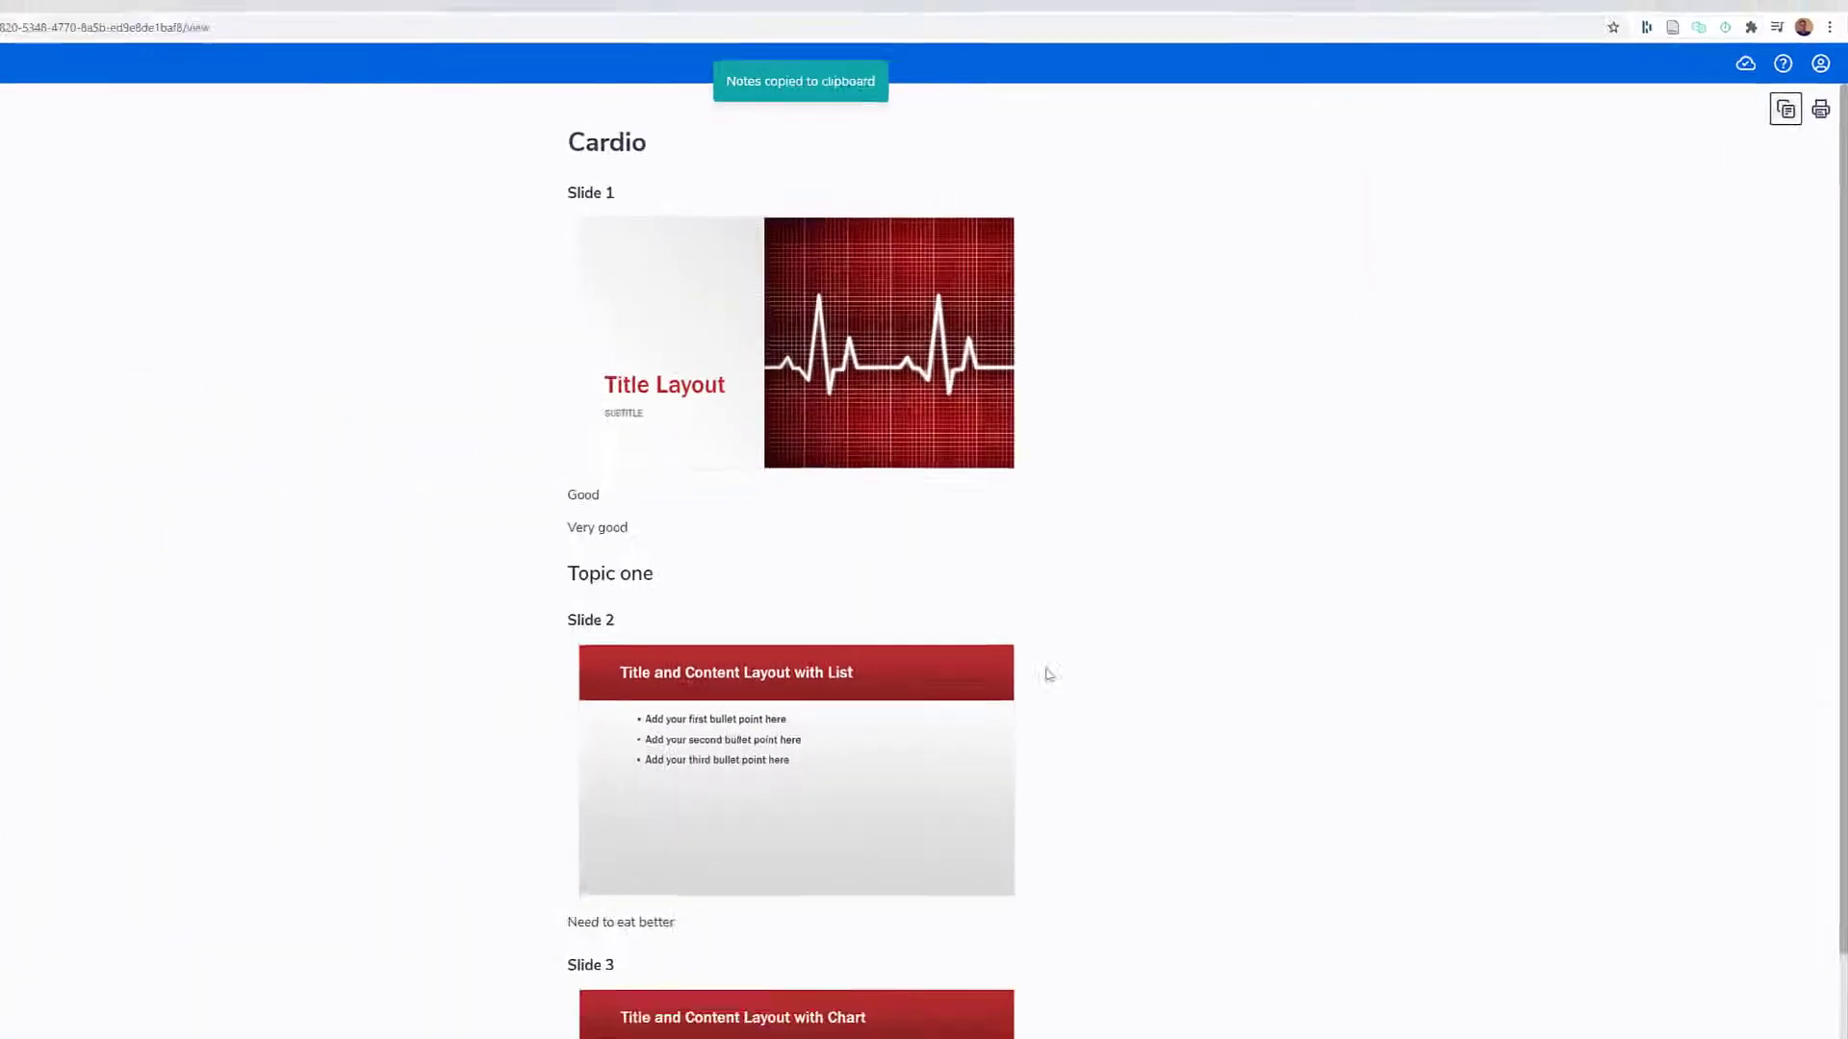
{"action": "left_click", "coordinate": [768, 1038]}
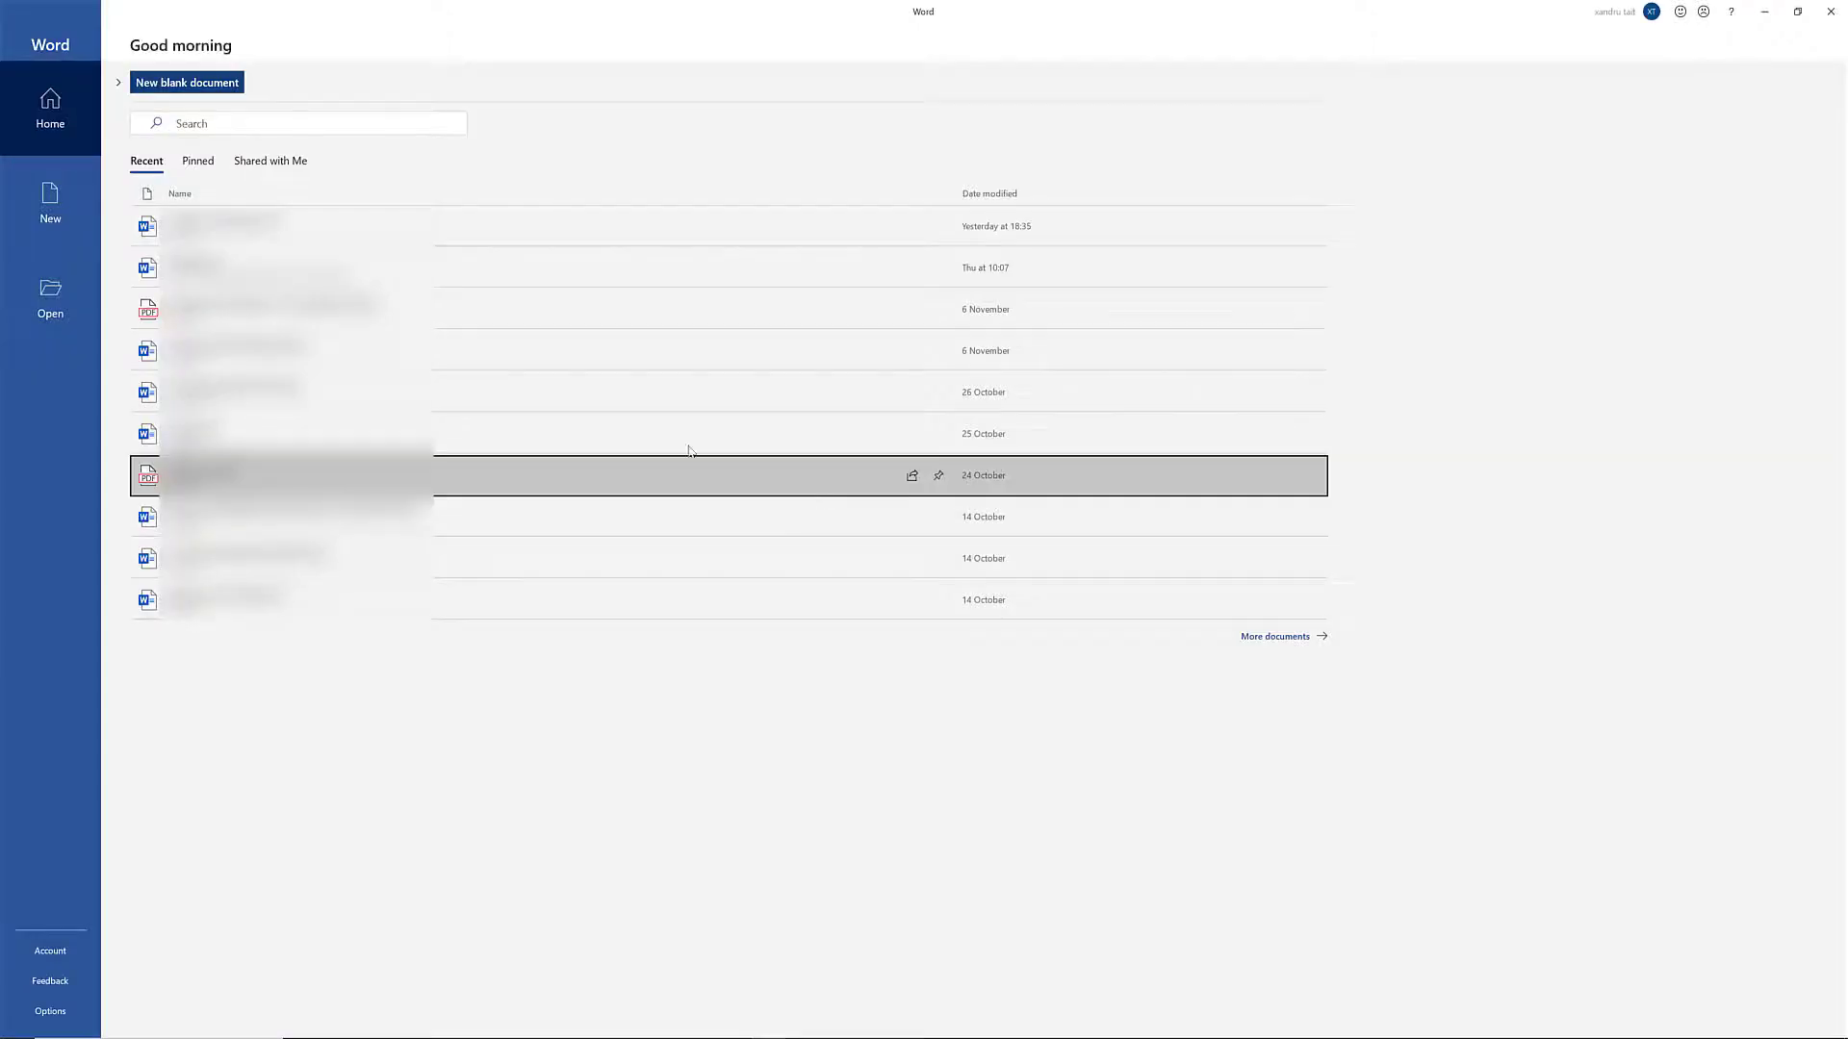
{"action": "left_click", "coordinate": [50, 202]}
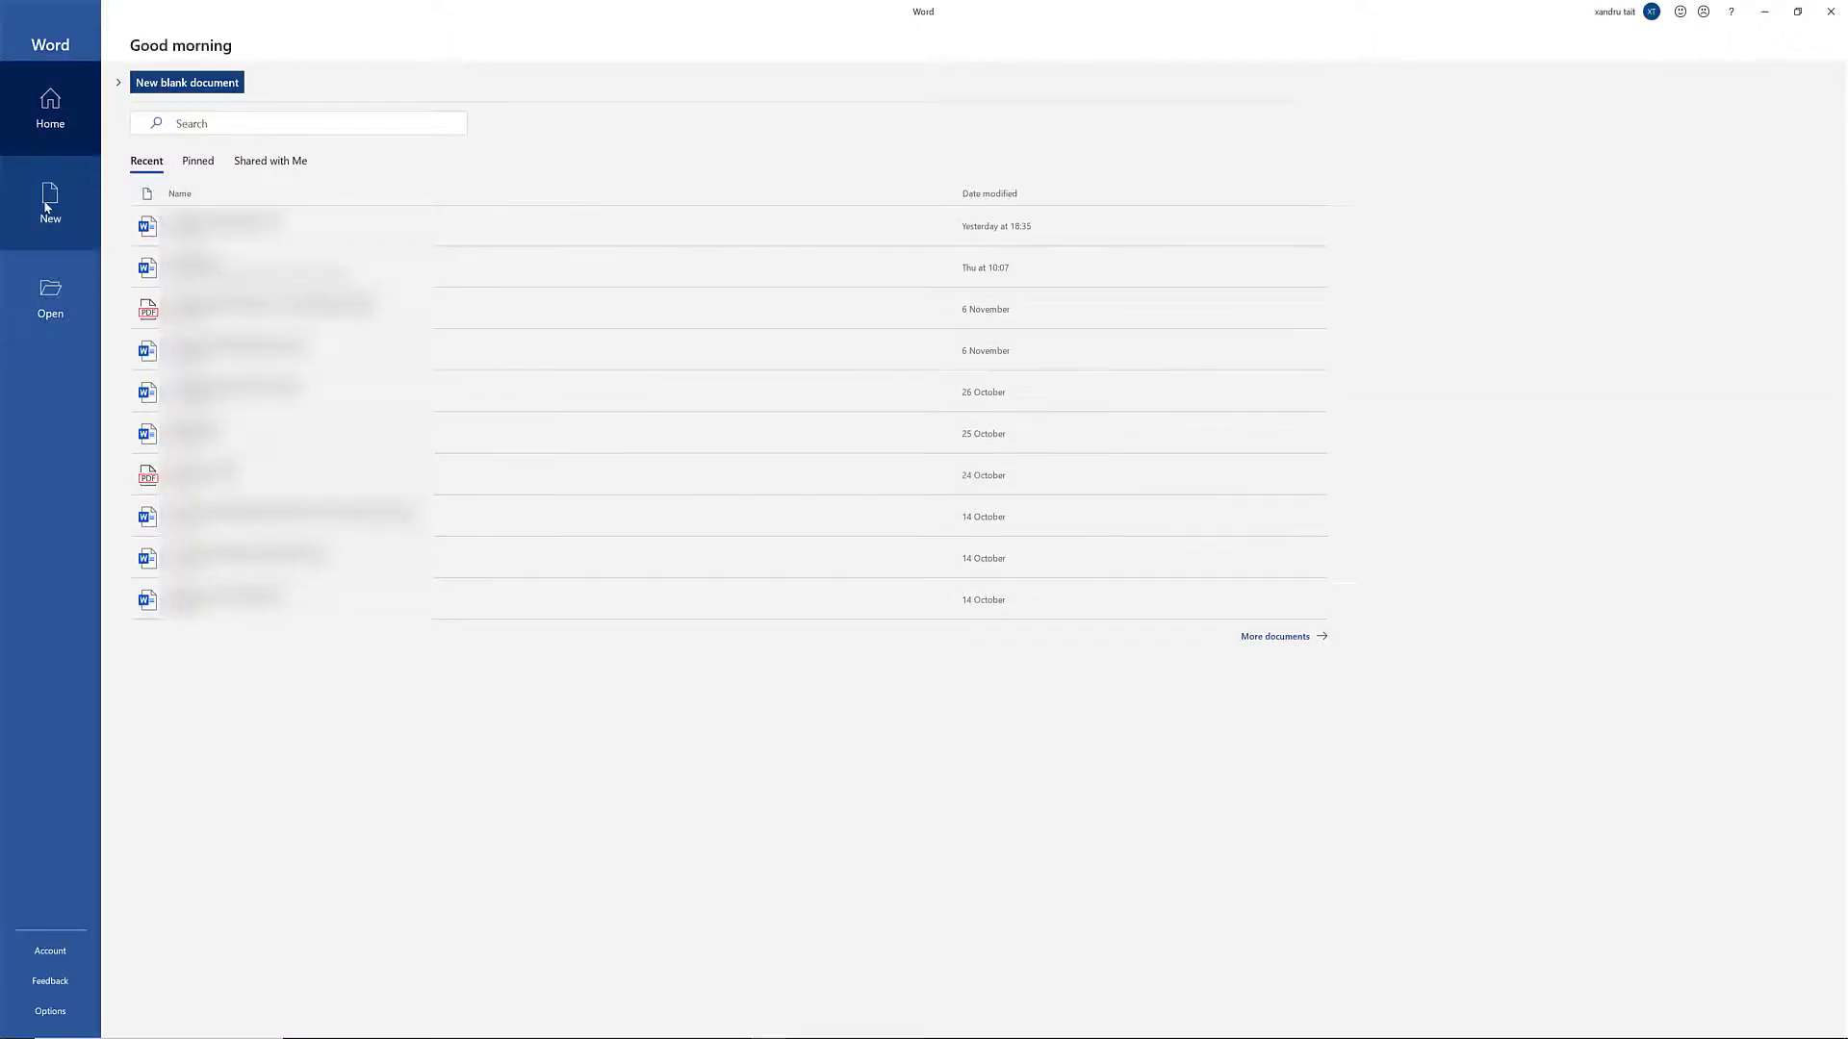
{"action": "left_click", "coordinate": [186, 170]}
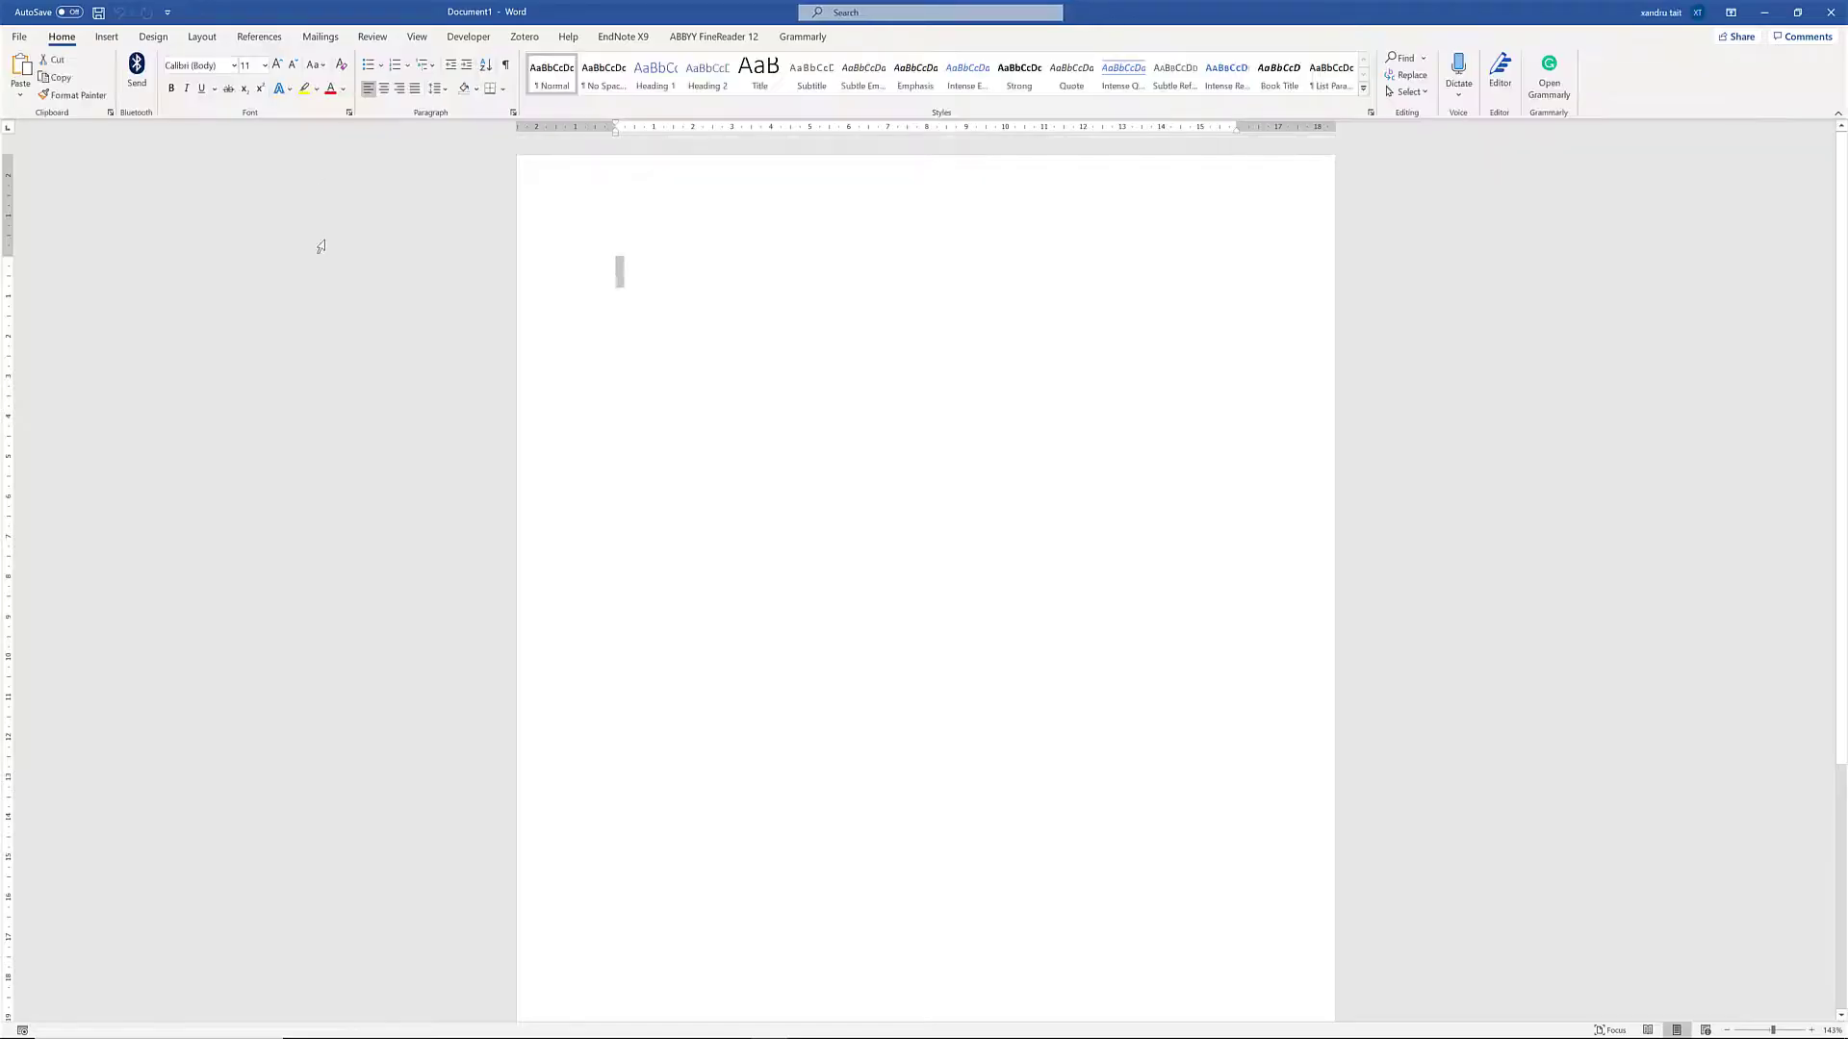
{"action": "key", "text": "ctrl+v"}
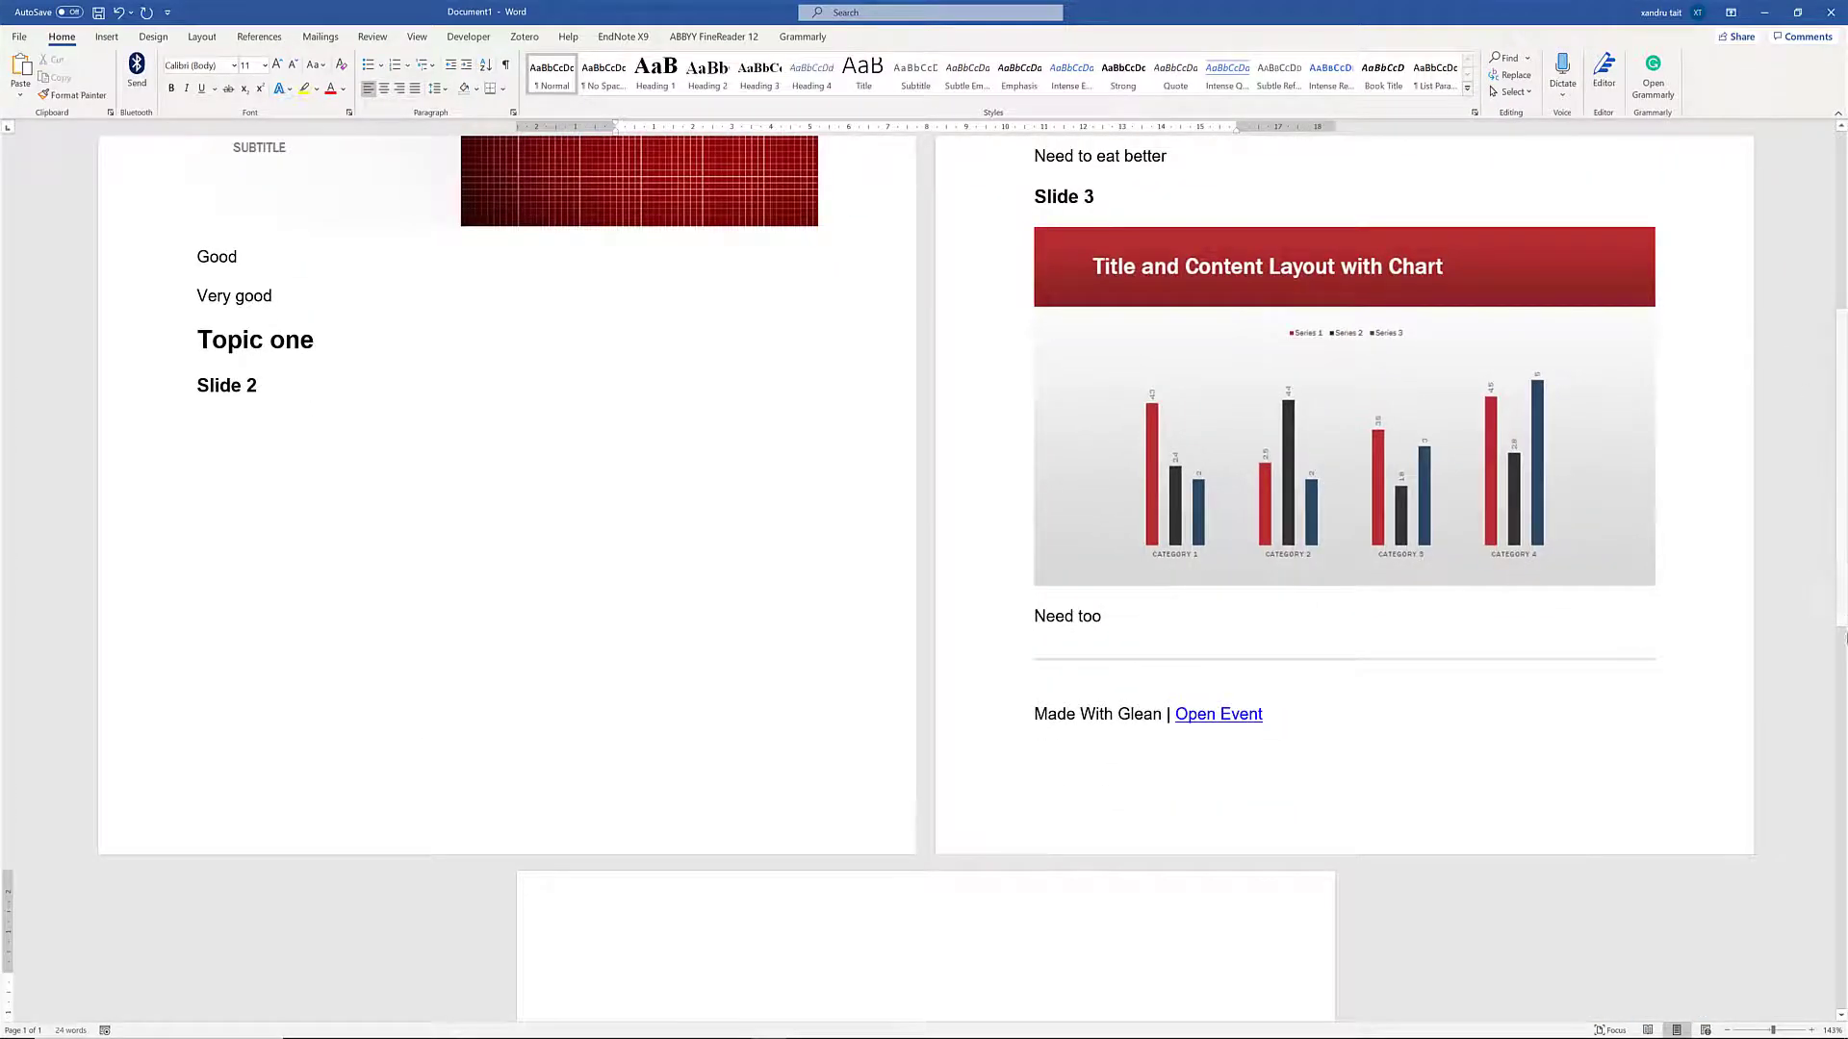
{"action": "left_click_drag", "start_coordinate": [1843, 604], "coordinate": [1840, 414]}
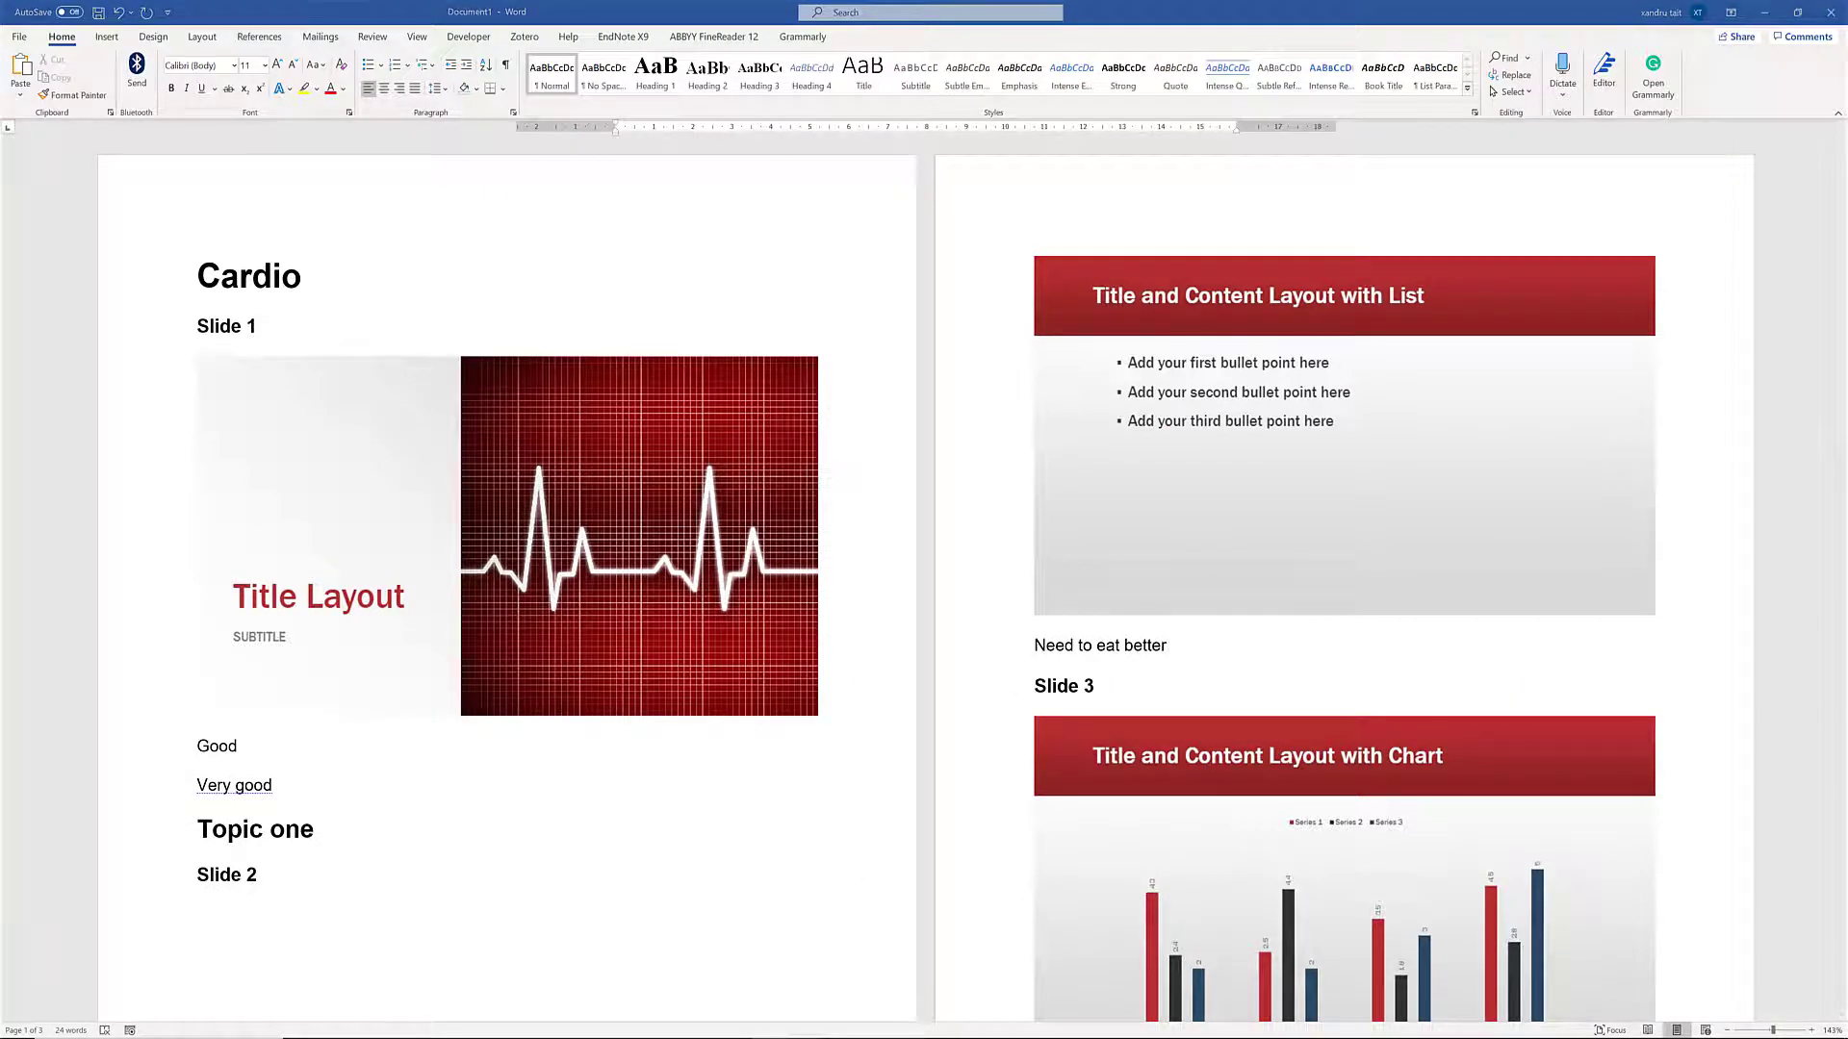
- Switch back to Glean and leave Reading View and the Cardio event for the health collection
{"action": "mouse_move", "coordinate": [834, 1023]}
{"action": "left_click", "coordinate": [780, 991]}
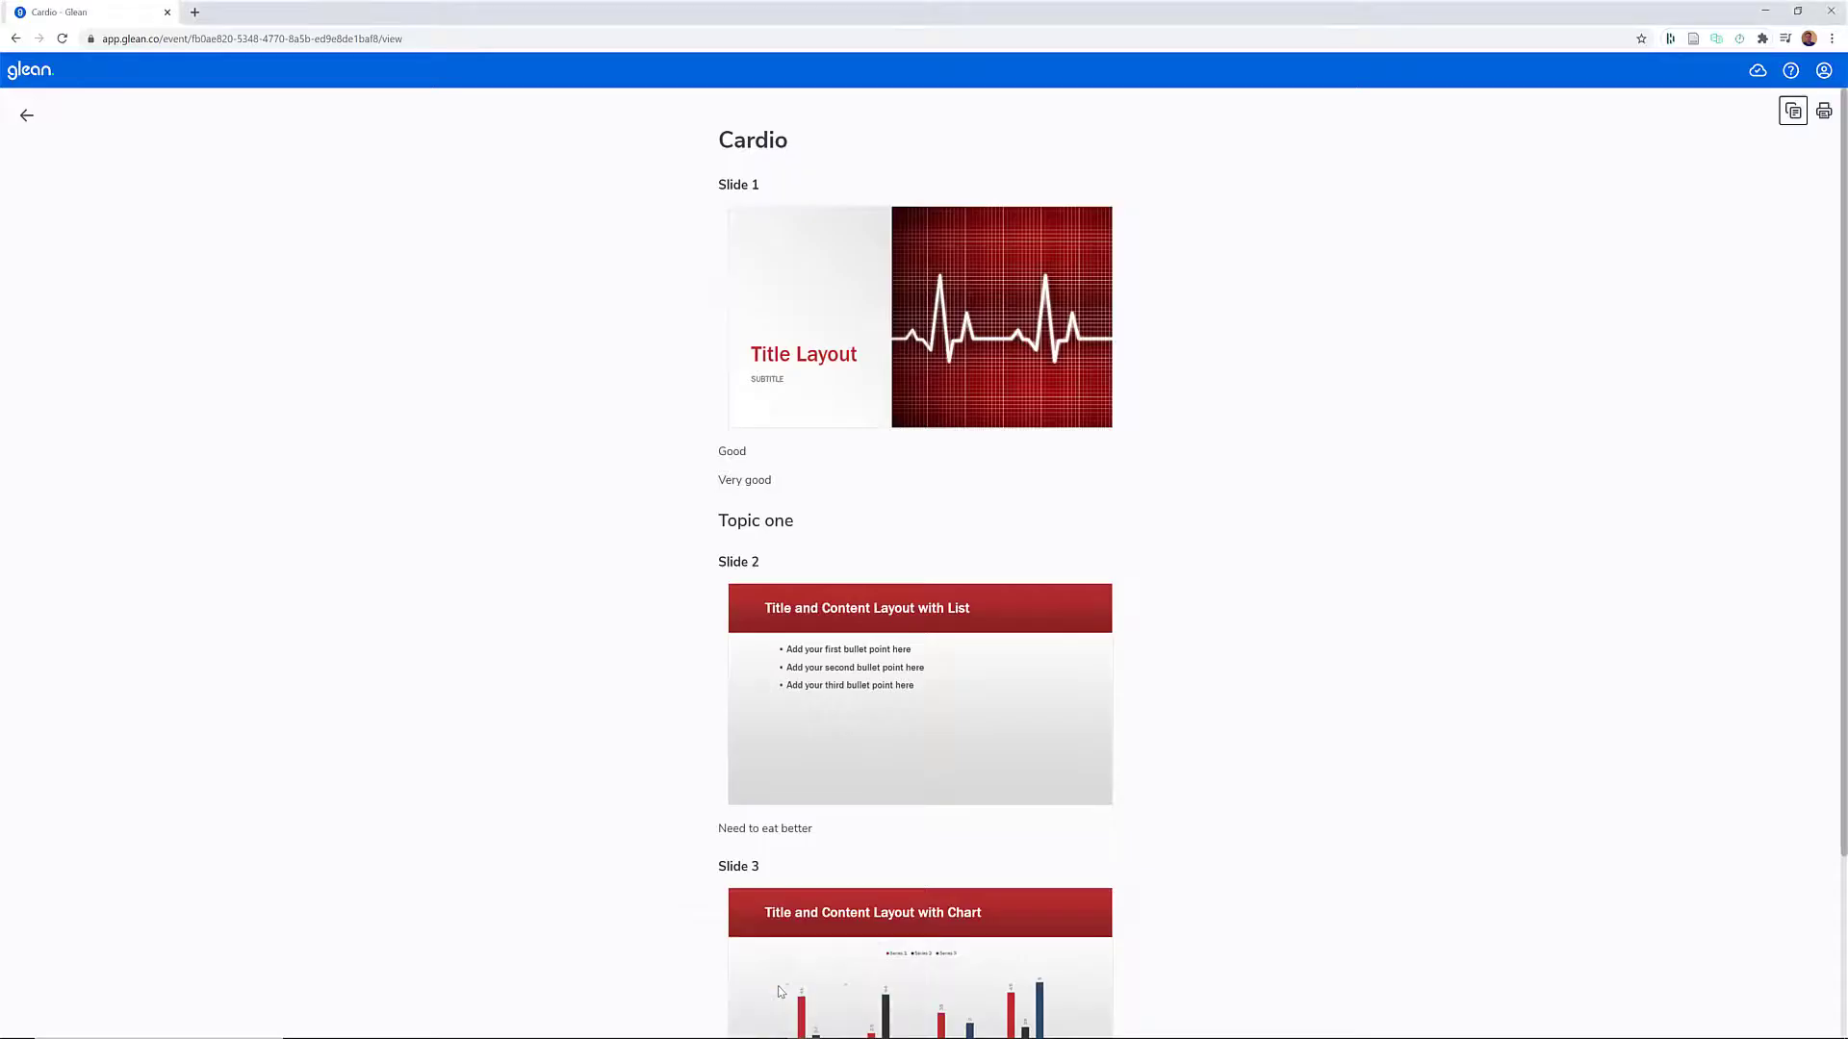
{"action": "left_click", "coordinate": [26, 116]}
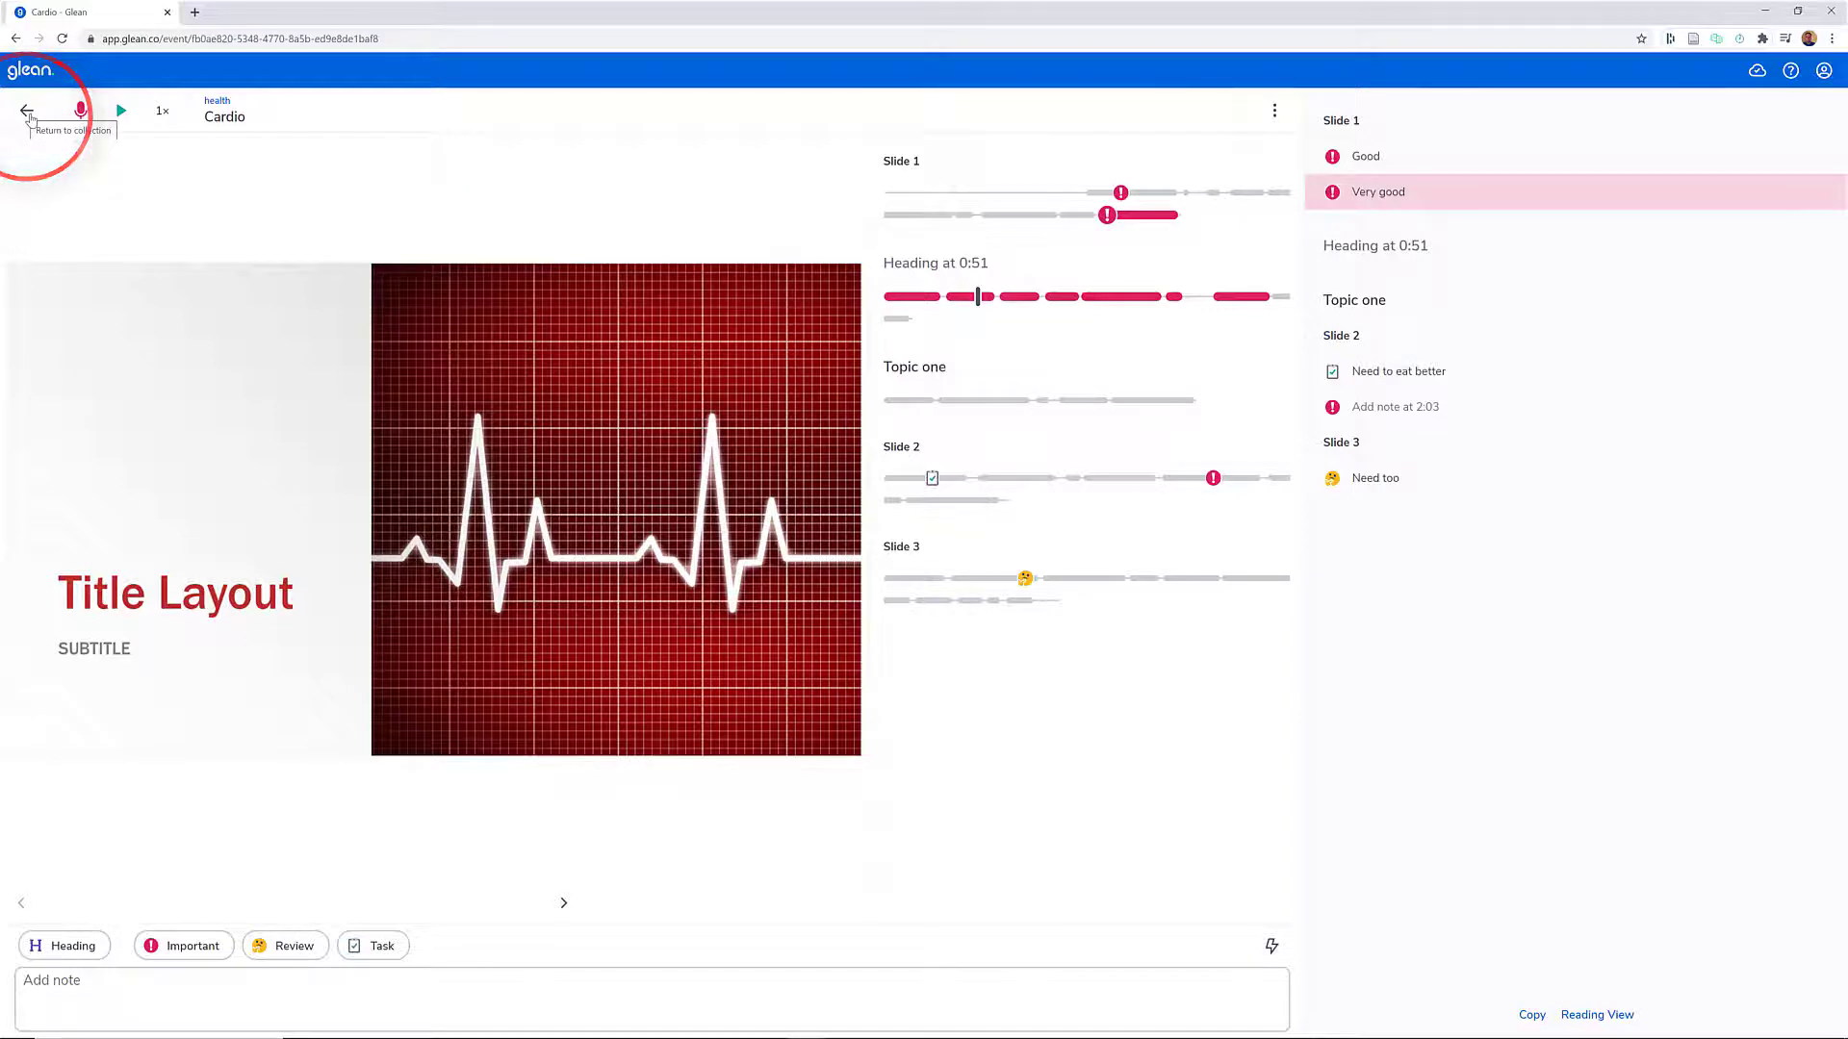
{"action": "left_click", "coordinate": [27, 112]}
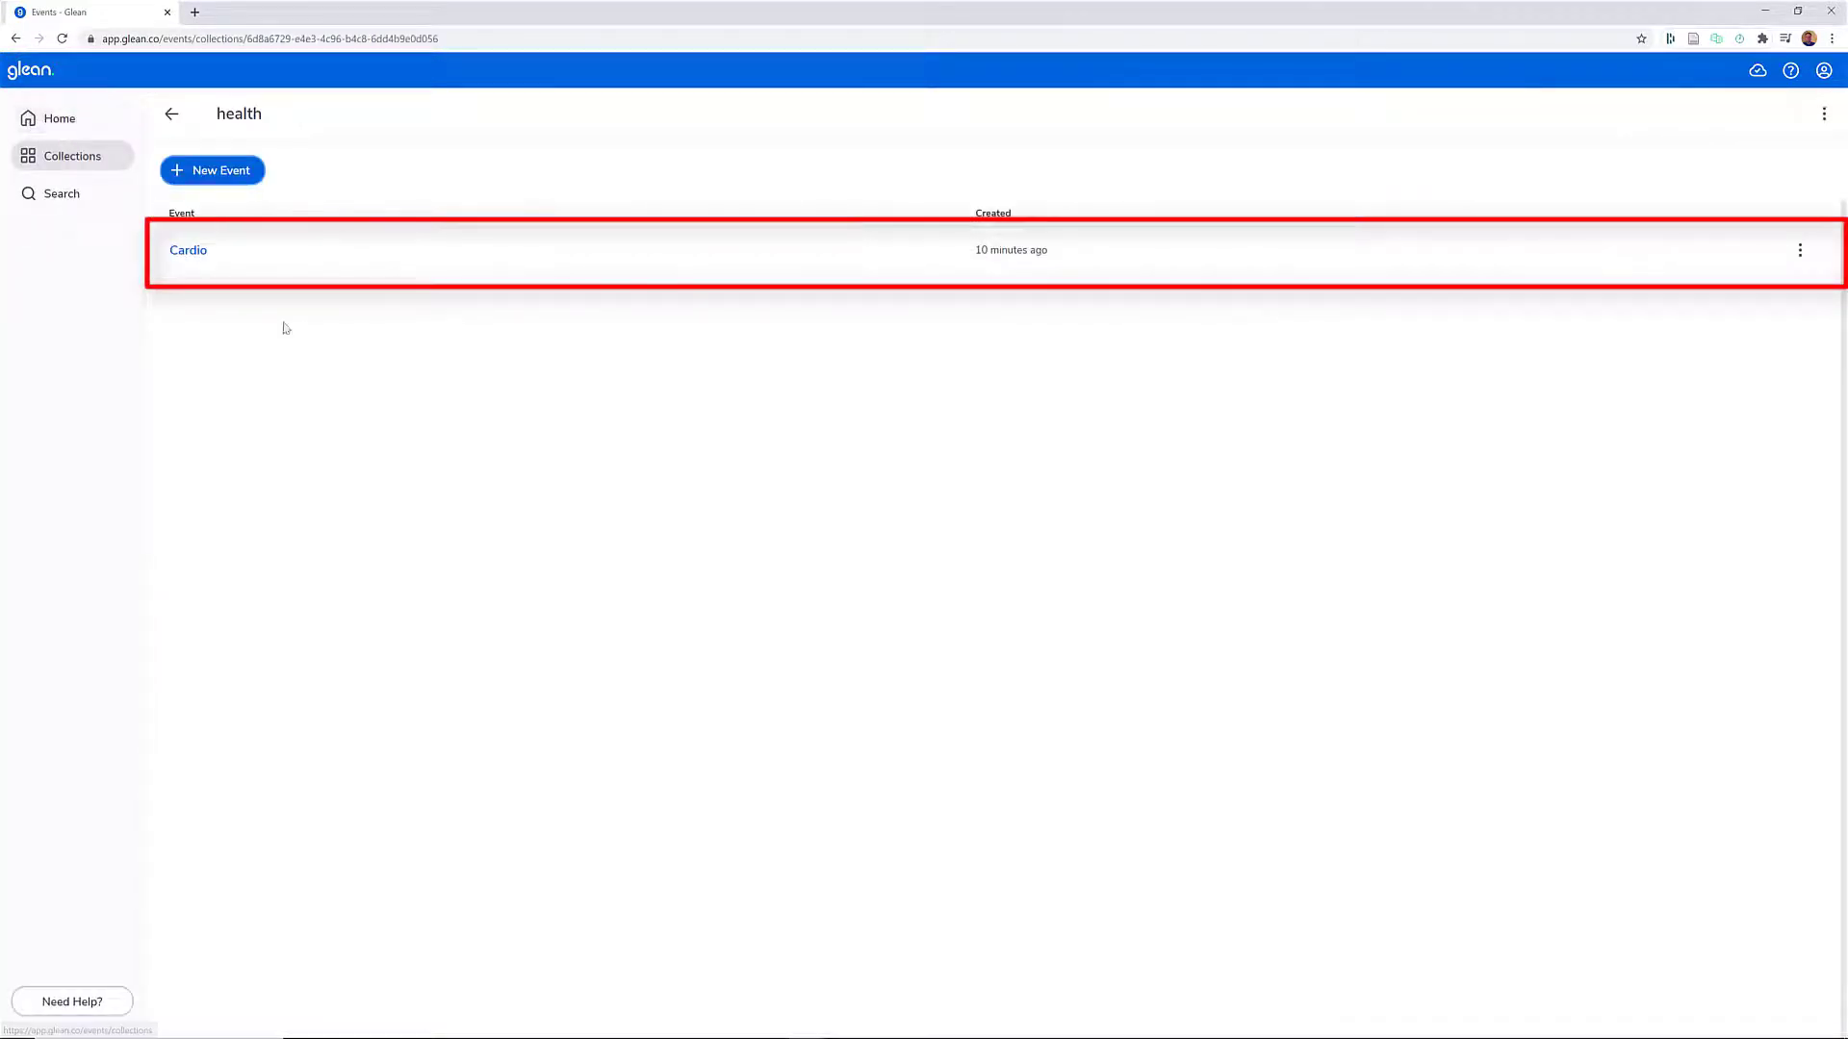
- Reopen the Cardio event, play its audio briefly from the start, pause, and return to the health collection
{"action": "left_click", "coordinate": [188, 251]}
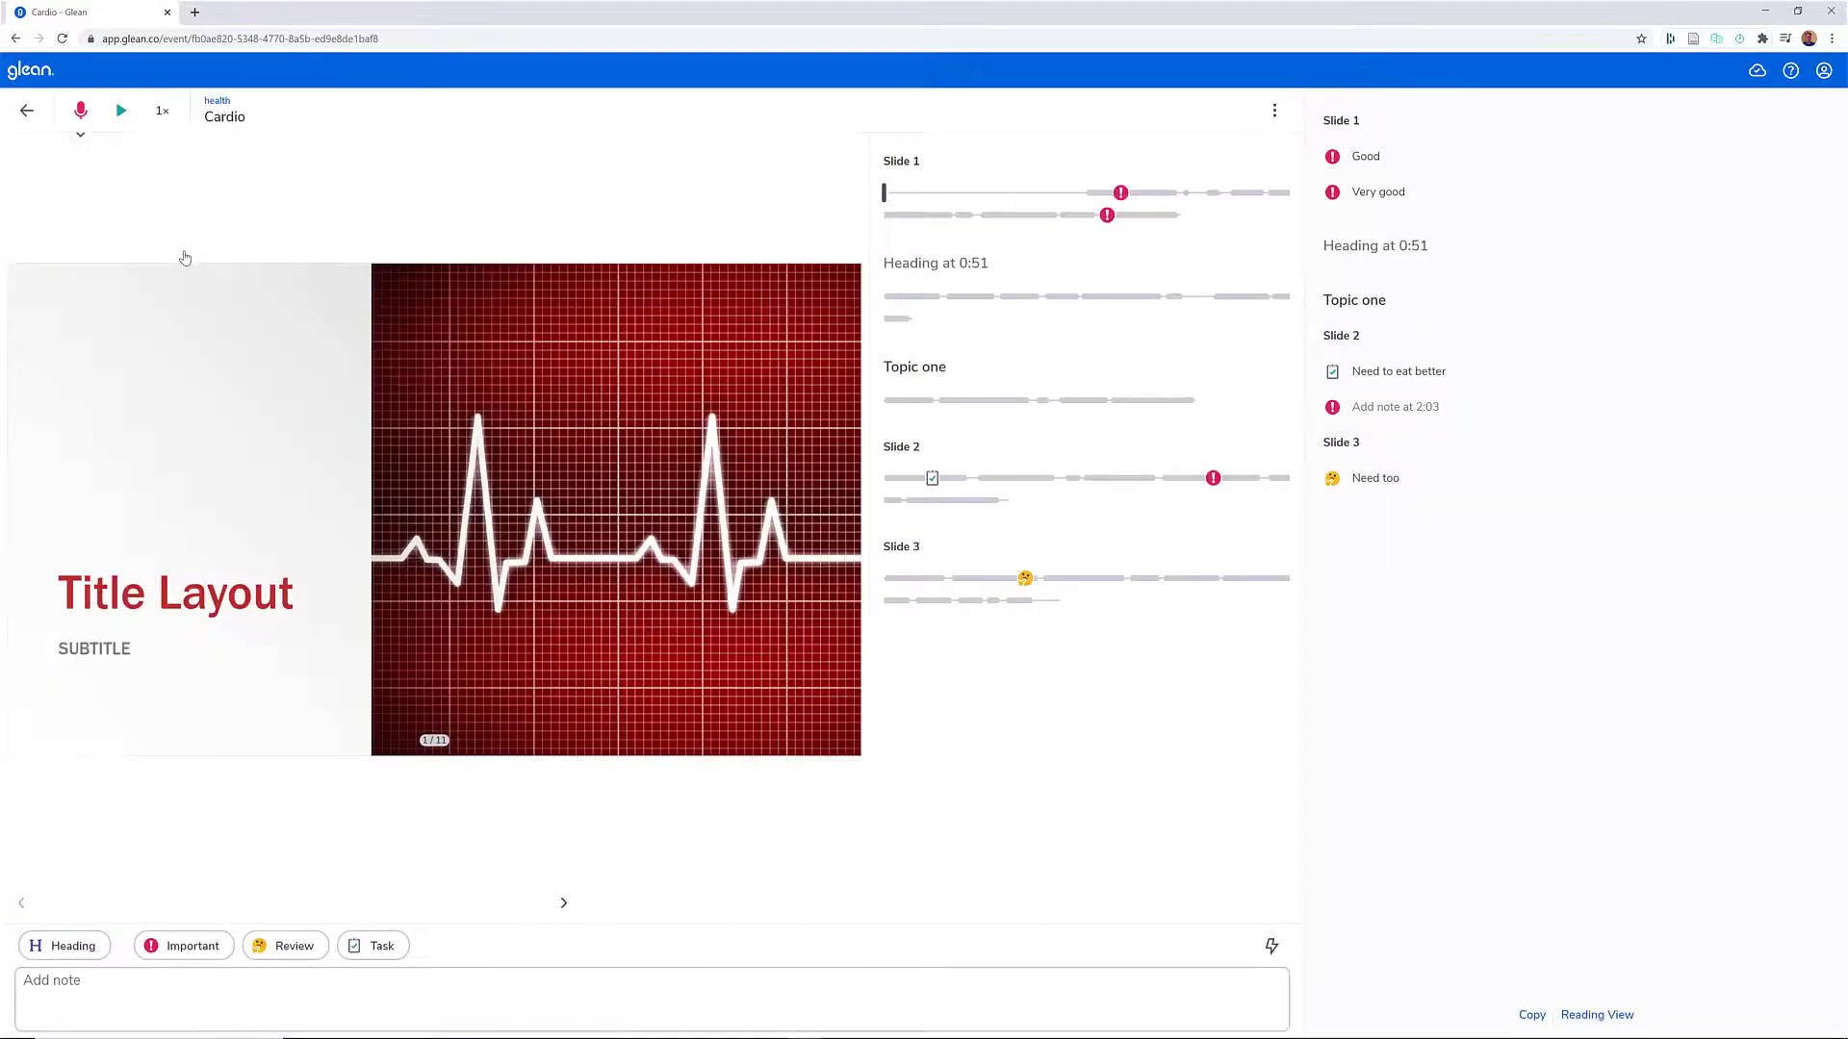
{"action": "left_click", "coordinate": [16, 38]}
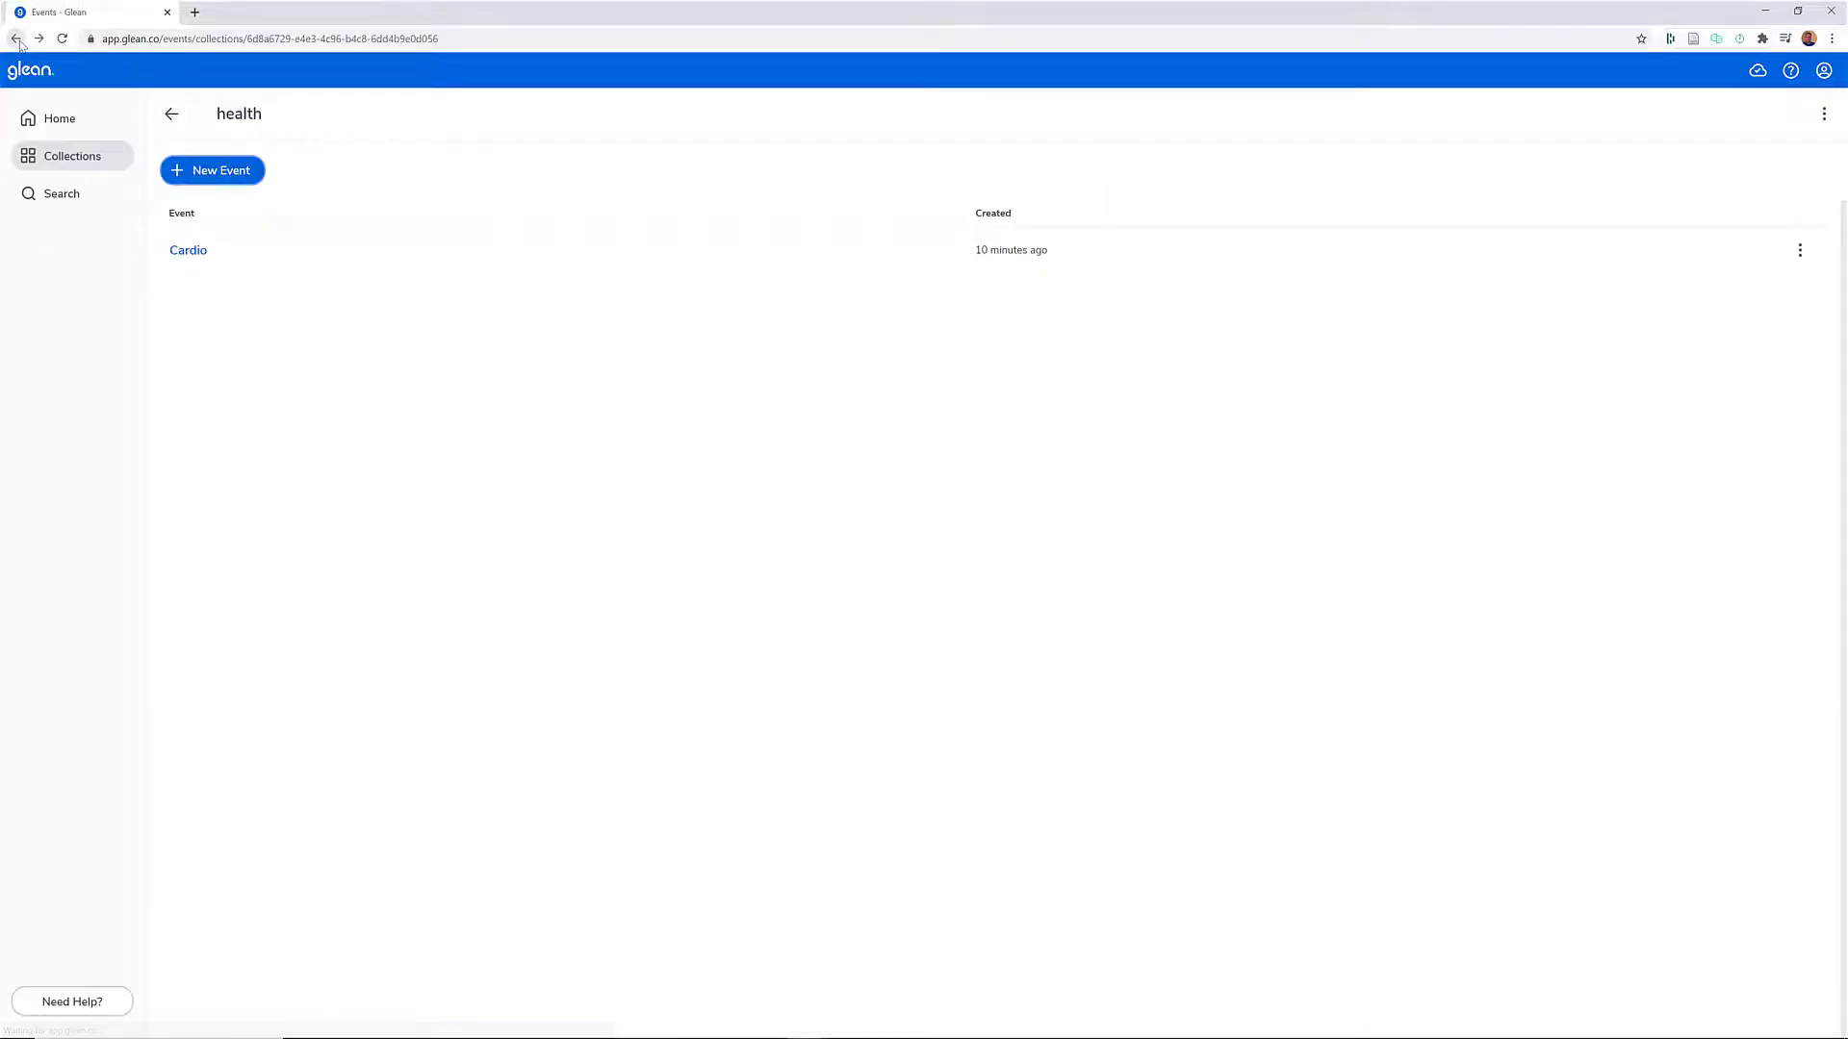
{"action": "left_click", "coordinate": [185, 250]}
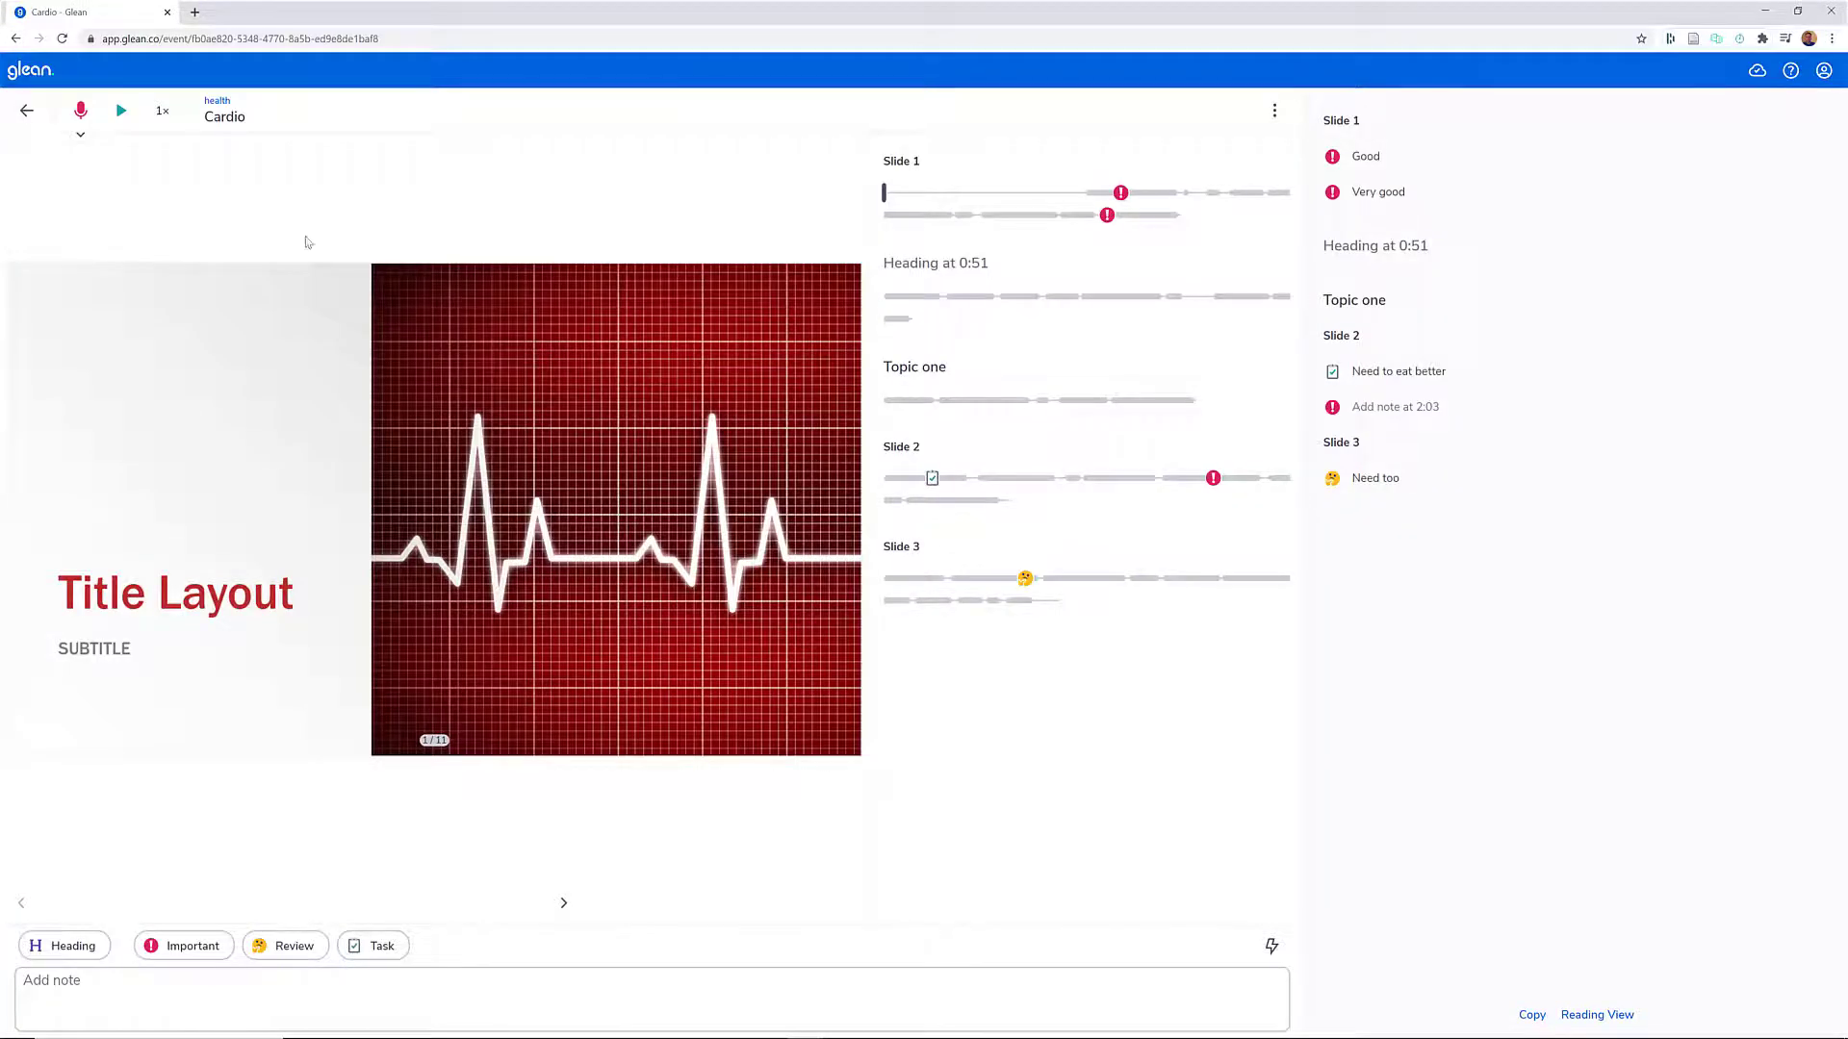
{"action": "left_click", "coordinate": [122, 111]}
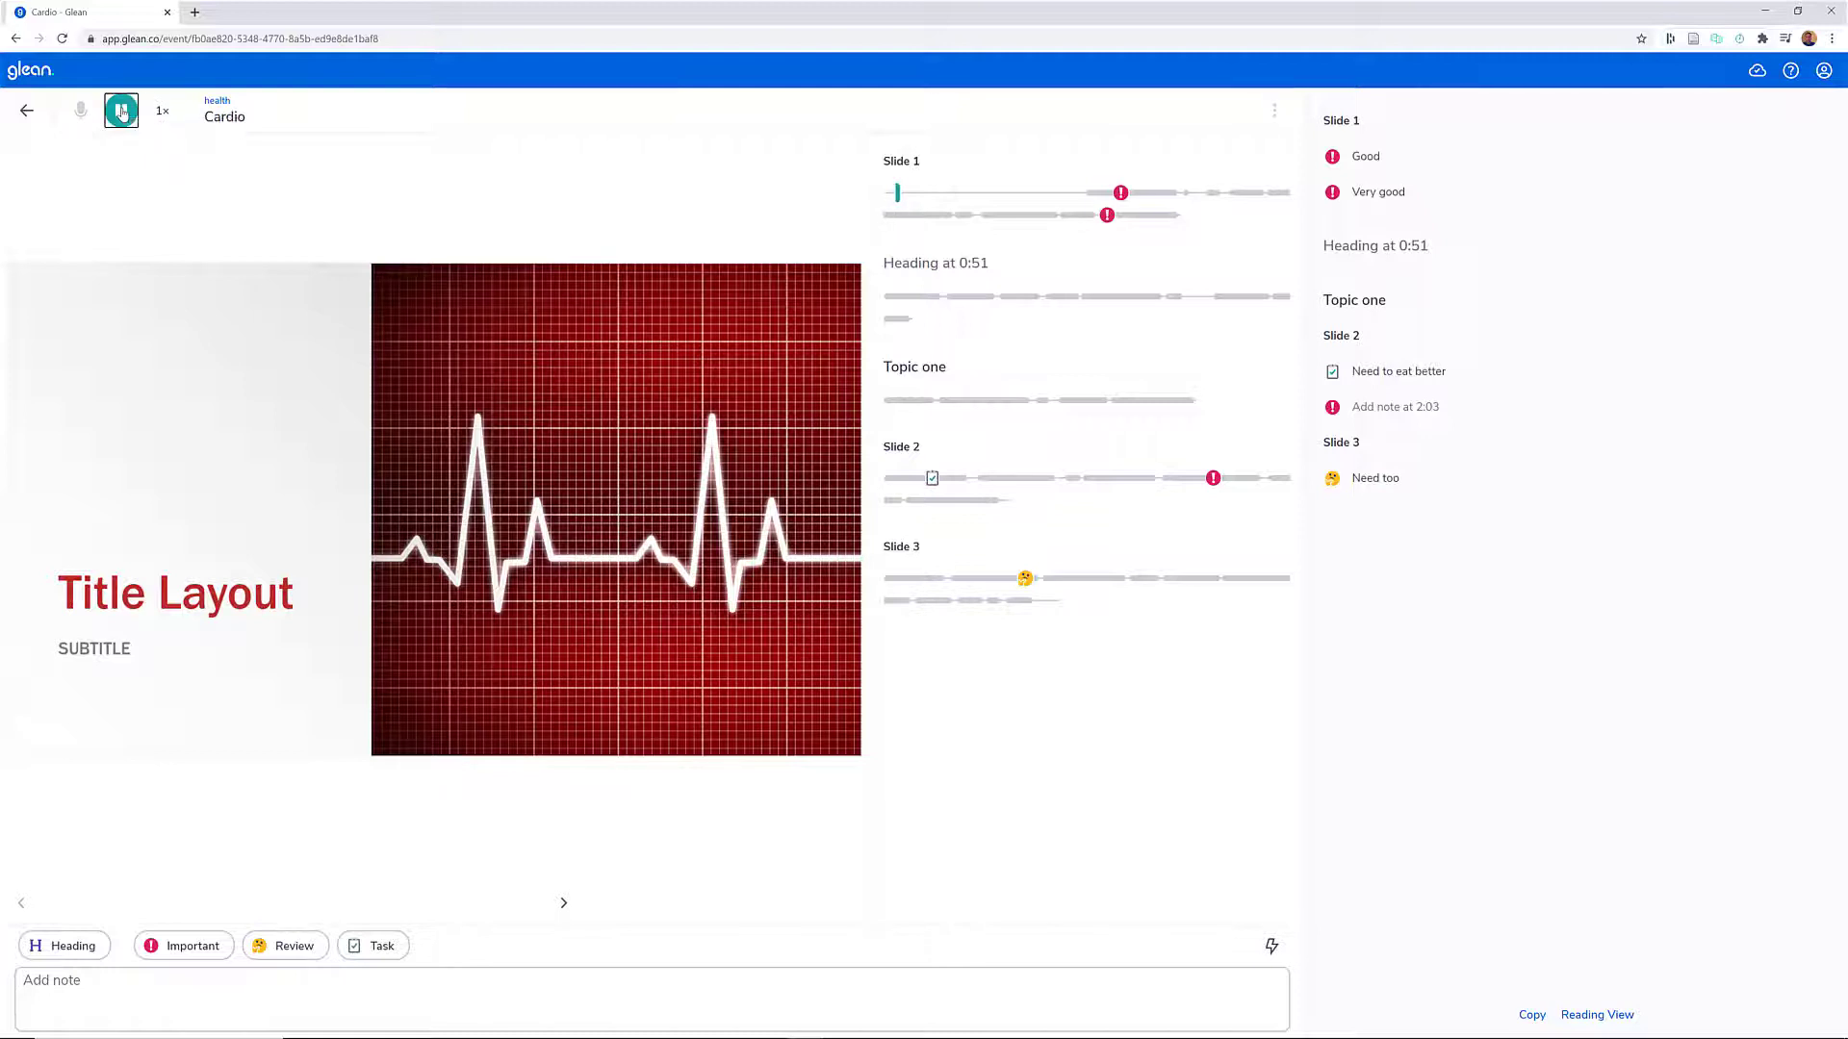
{"action": "left_click", "coordinate": [121, 110]}
{"action": "left_click", "coordinate": [27, 111]}
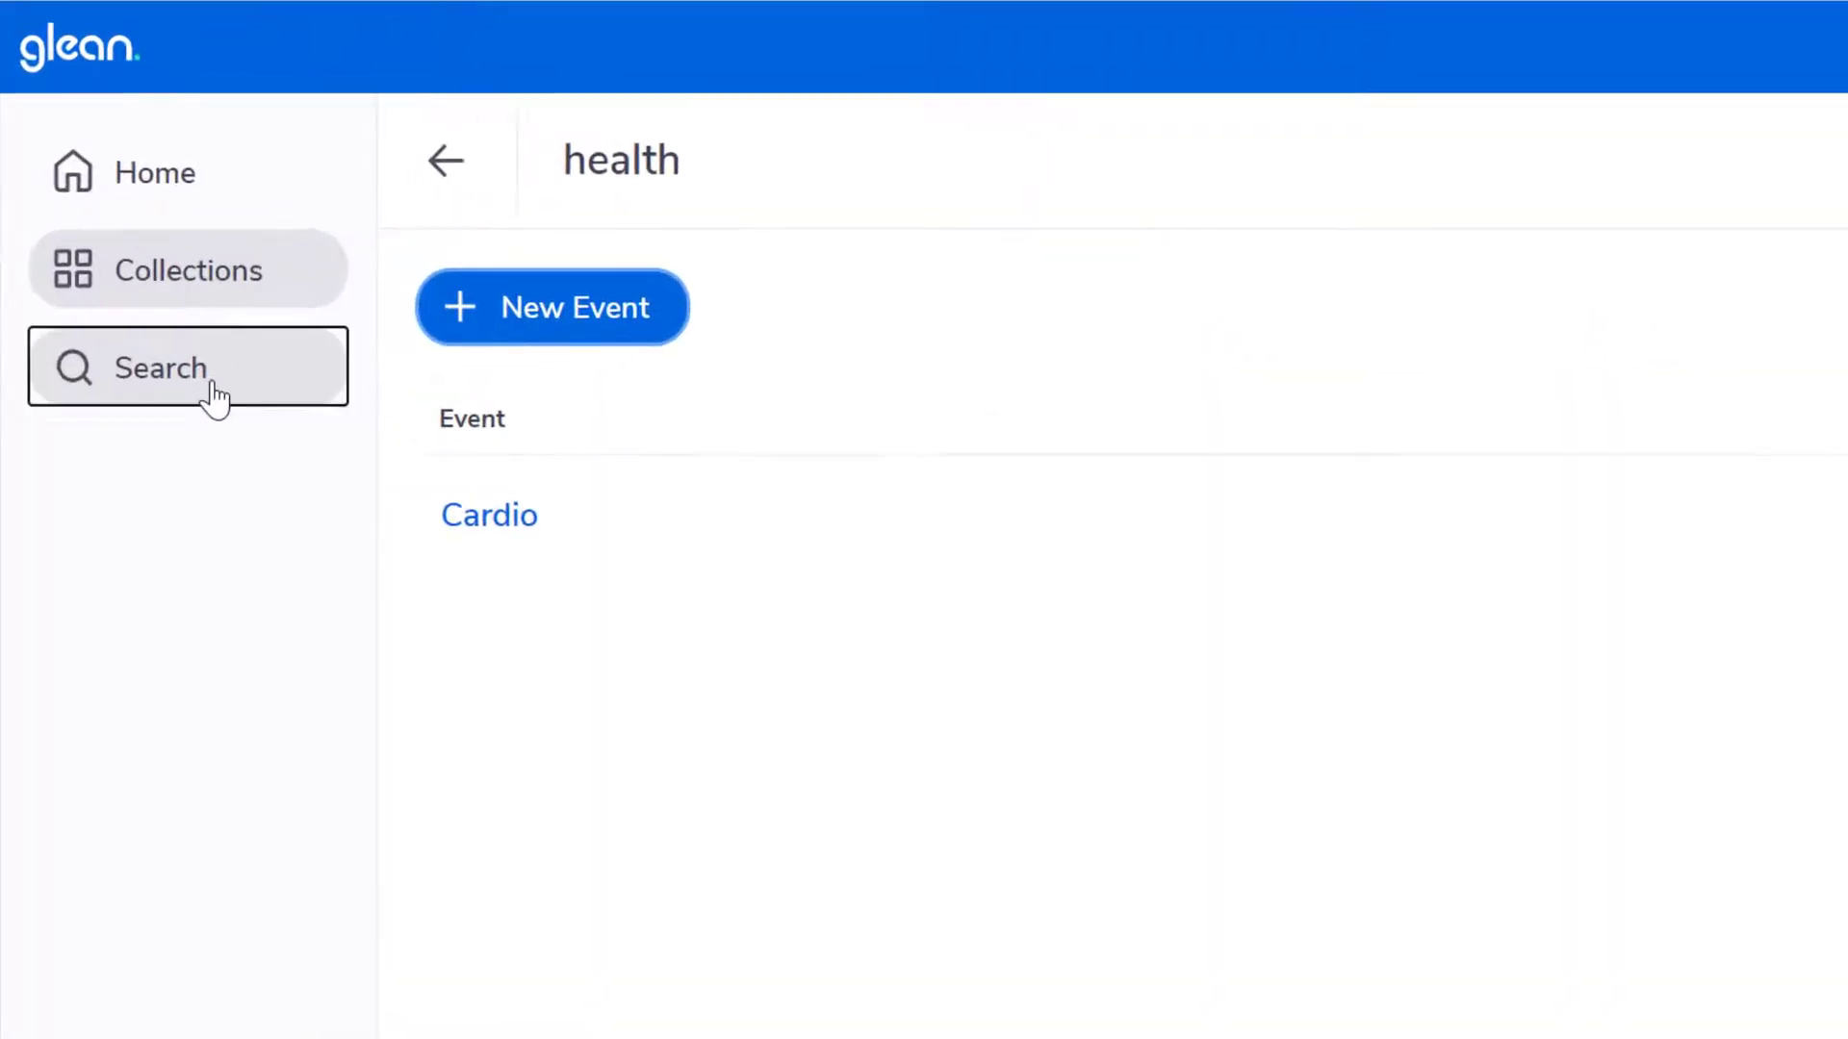
- View the Search page and the sorting options for Collections without changing the sort order
{"action": "left_click", "coordinate": [216, 395]}
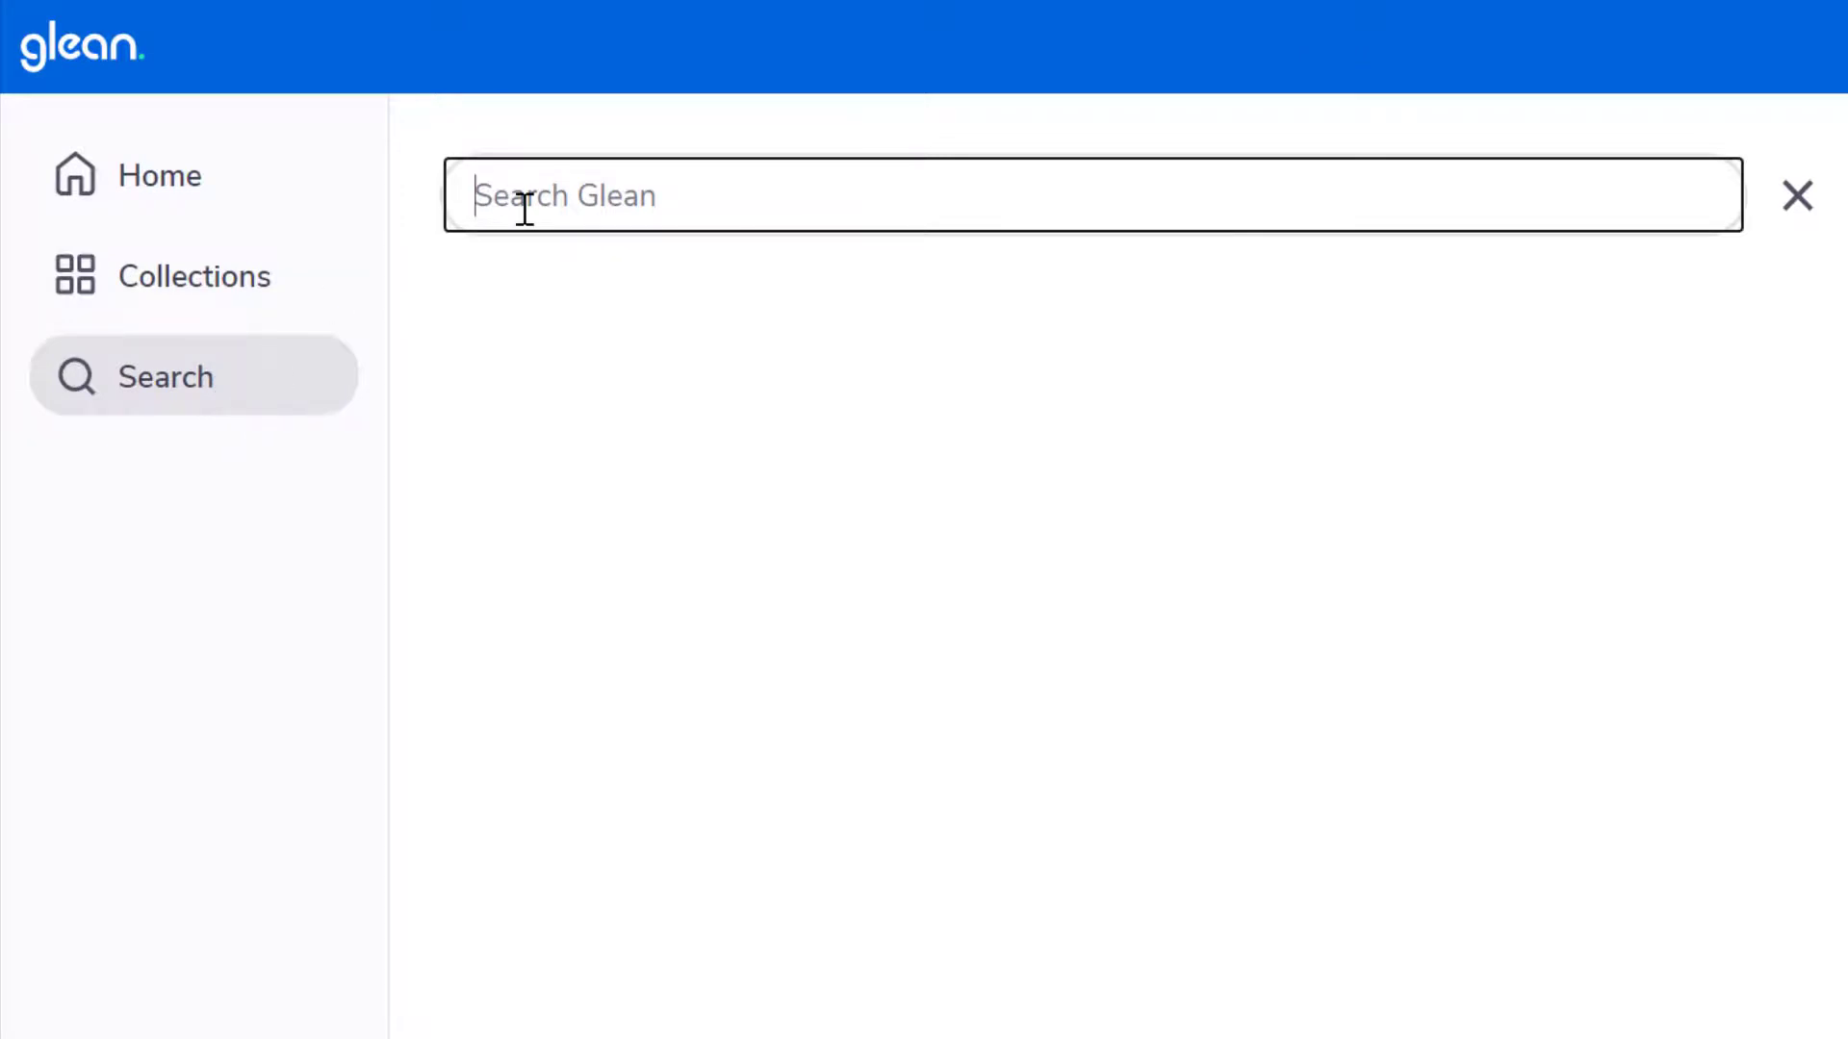
{"action": "left_click", "coordinate": [170, 301]}
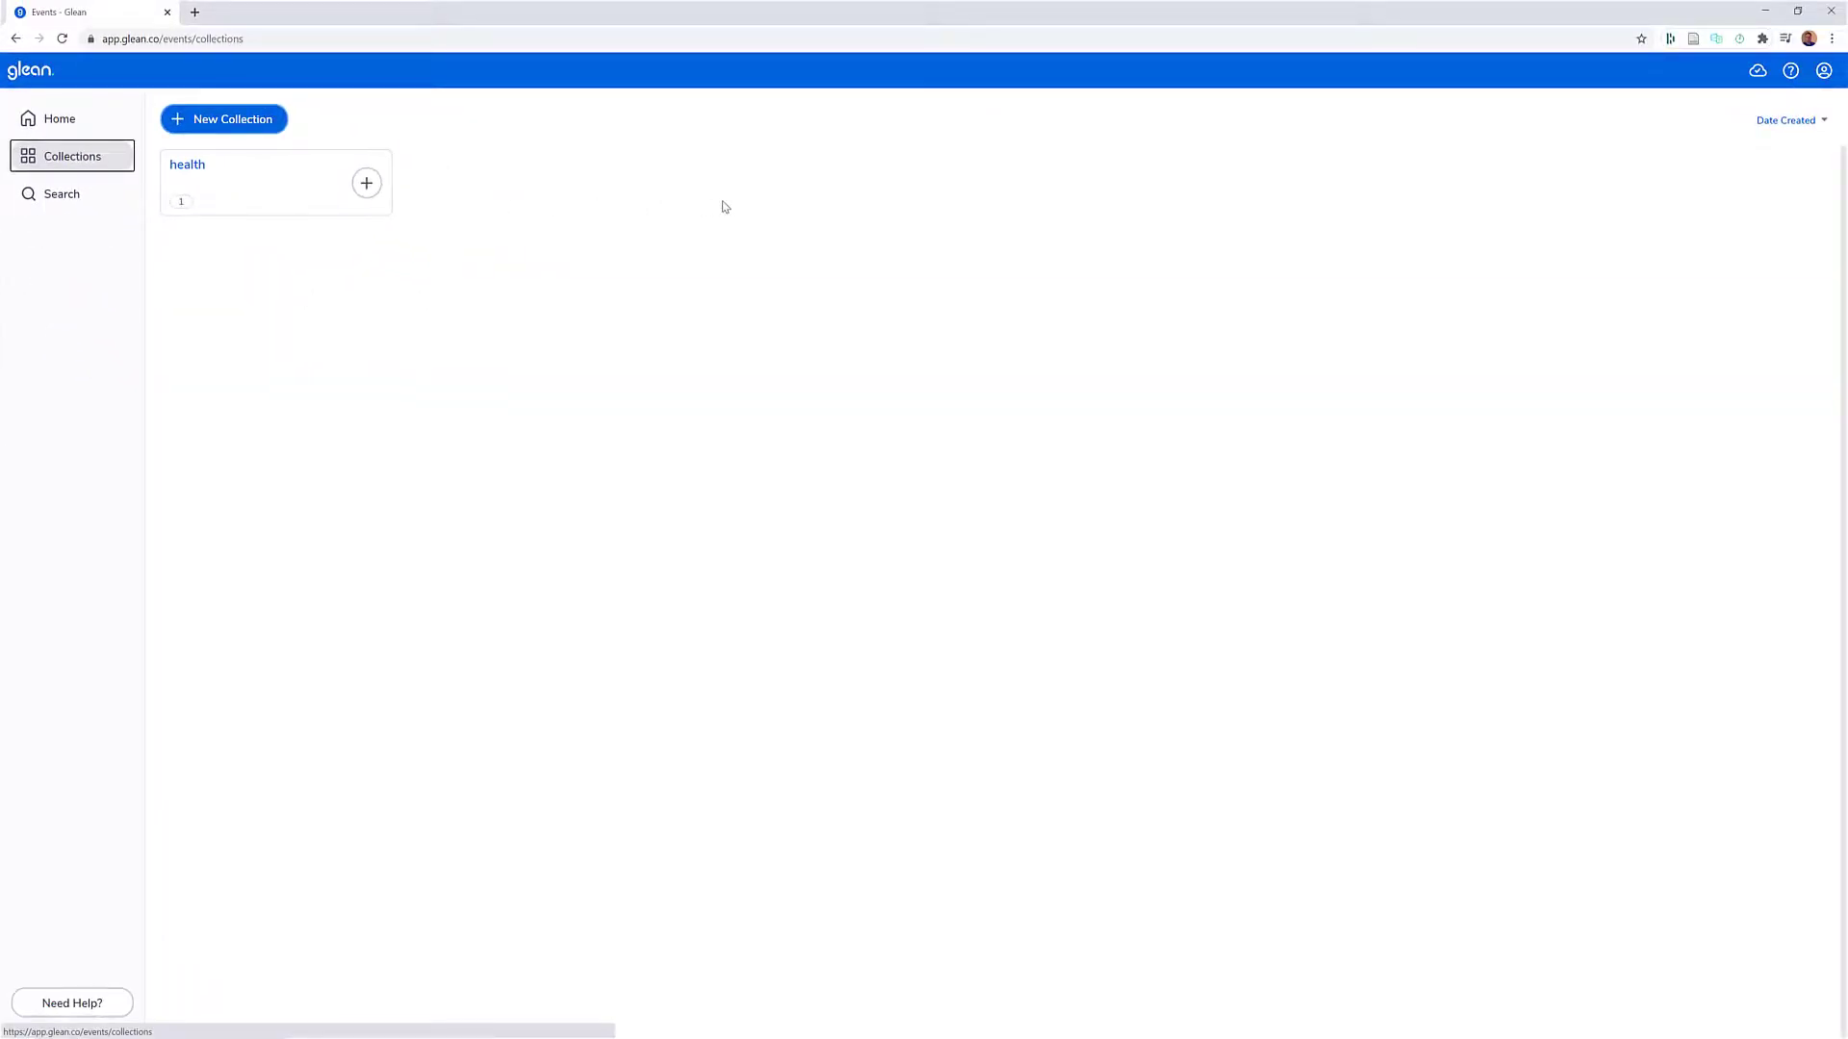
{"action": "left_click", "coordinate": [1821, 122]}
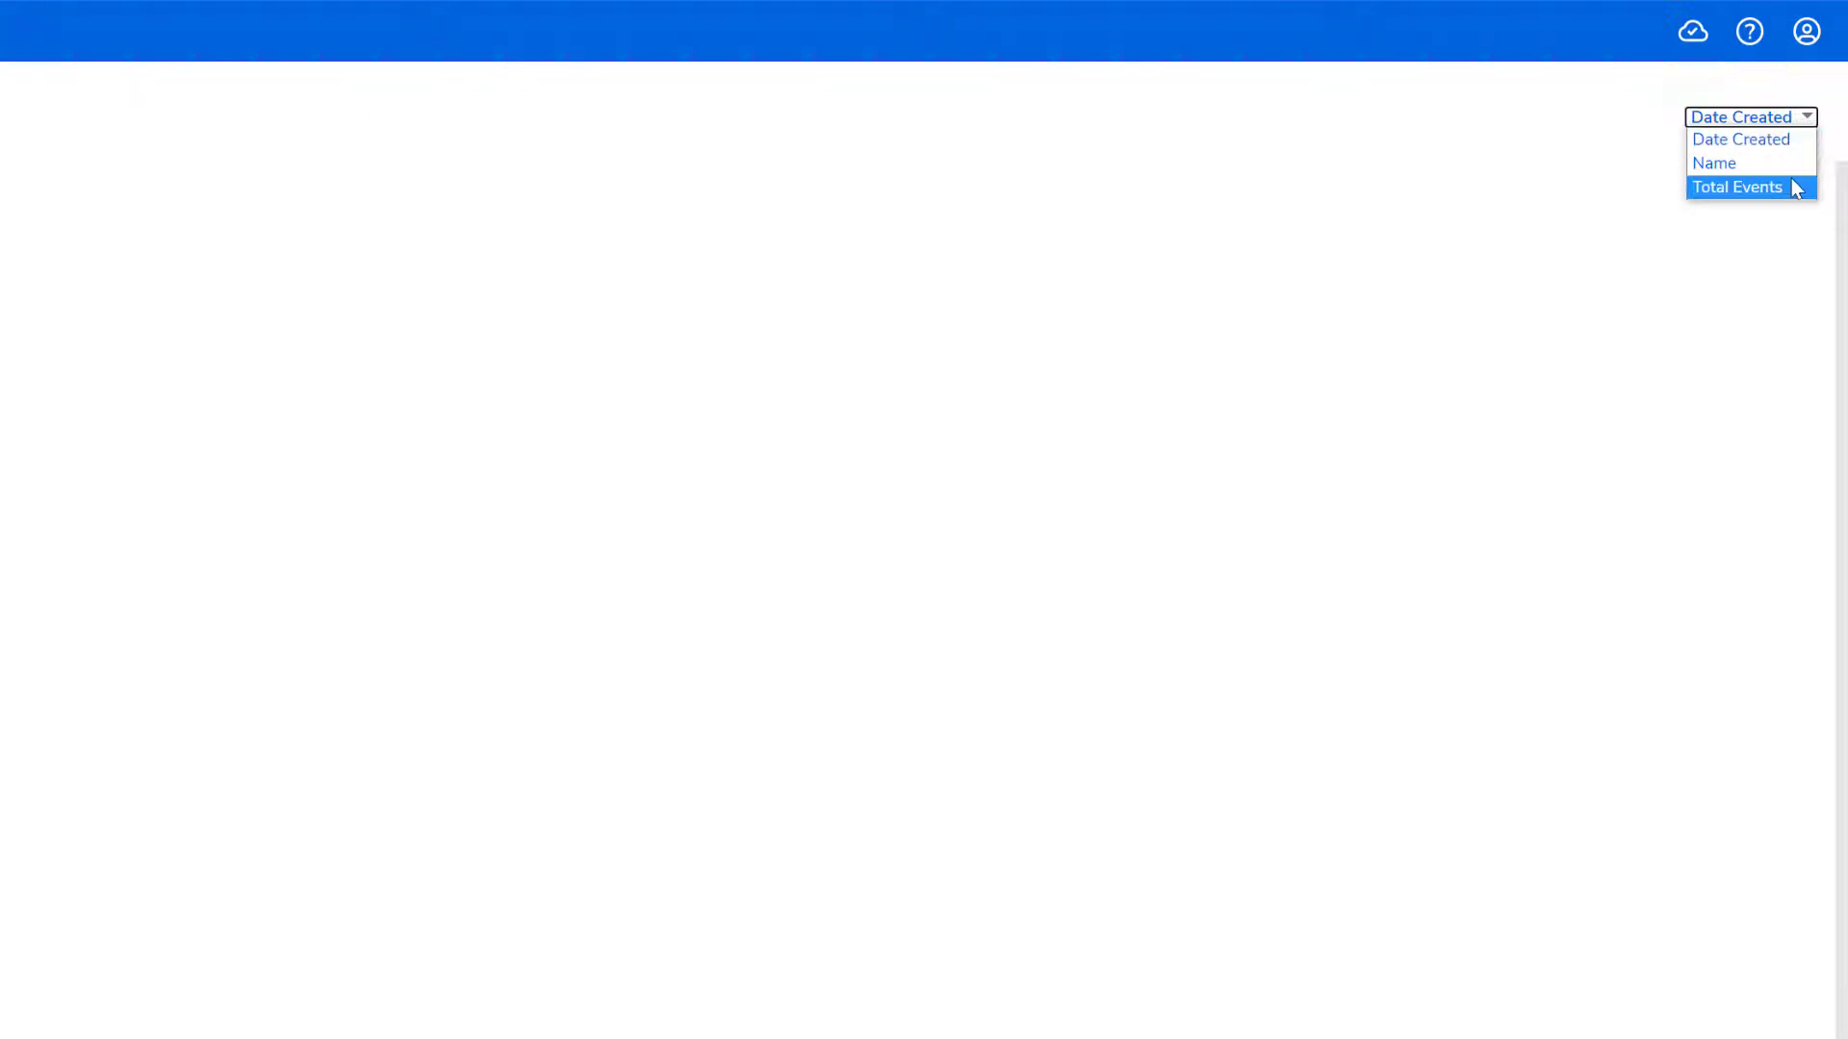
{"action": "left_click", "coordinate": [737, 286]}
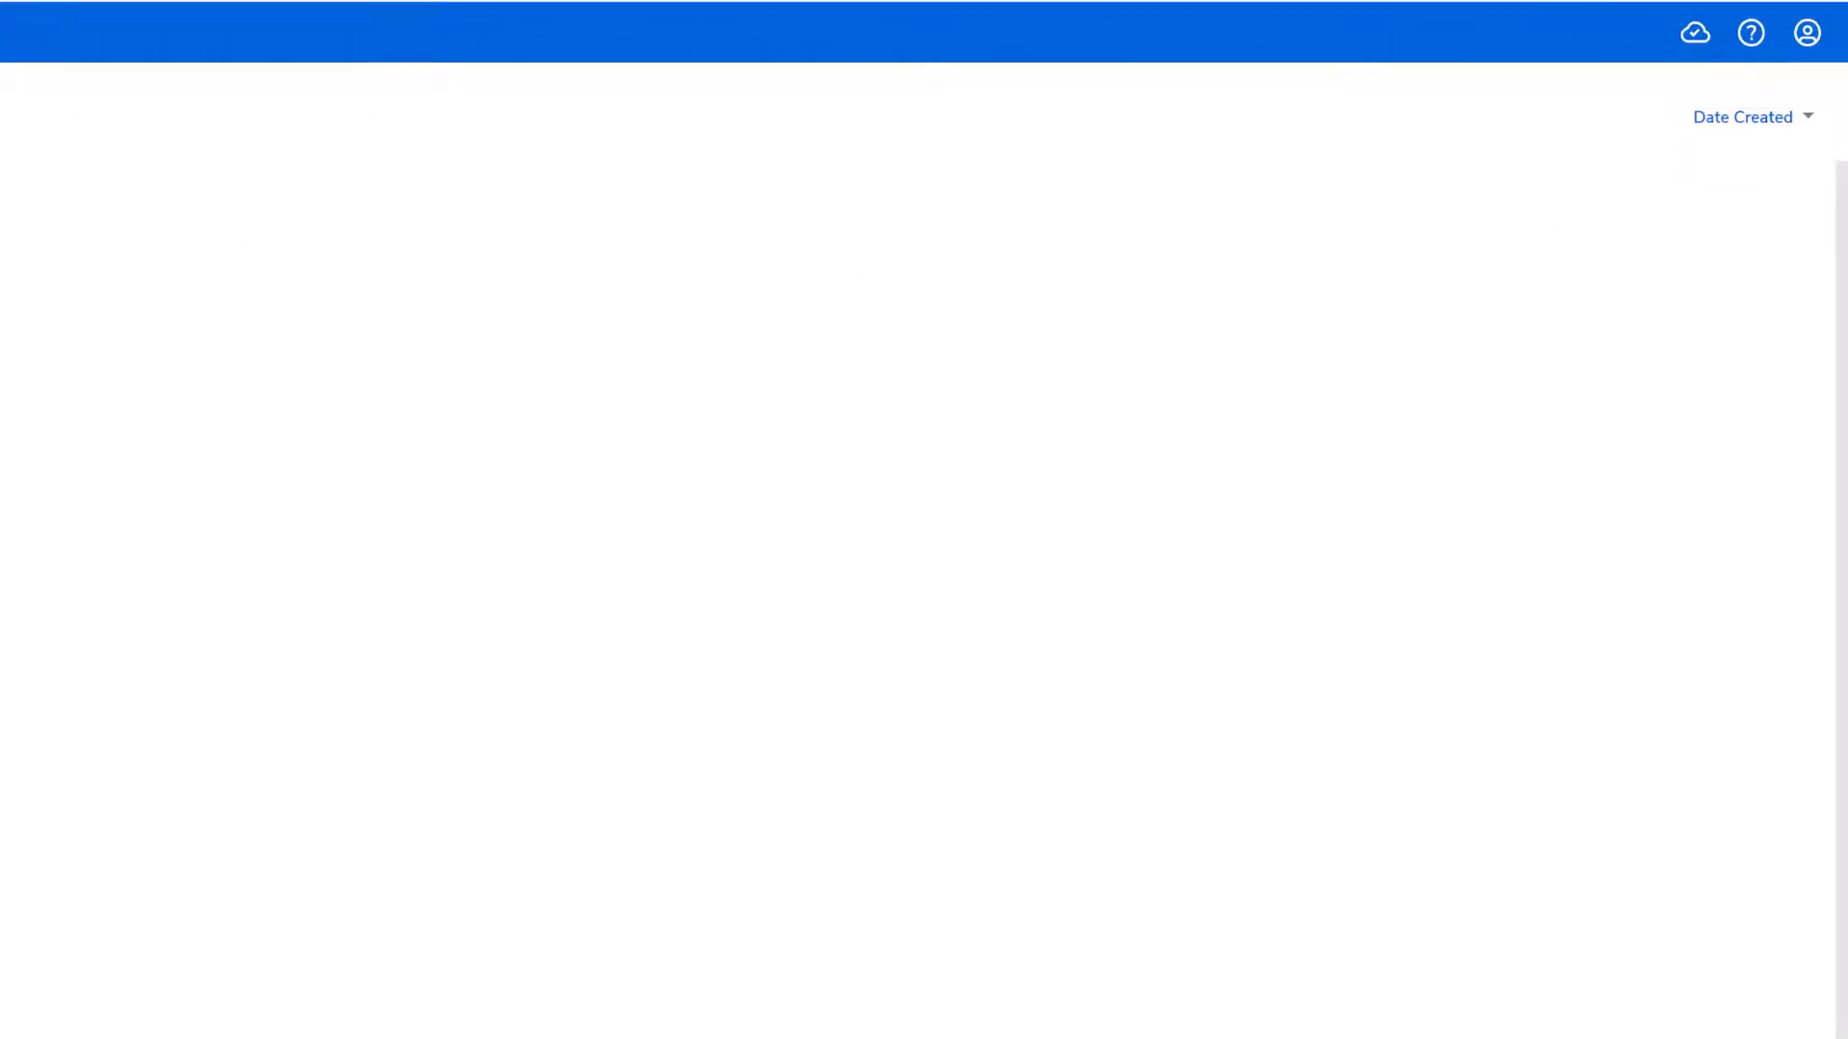
- View the available actions for the Cardio event on Home and for the health collection without choosing any
{"action": "left_click", "coordinate": [57, 119]}
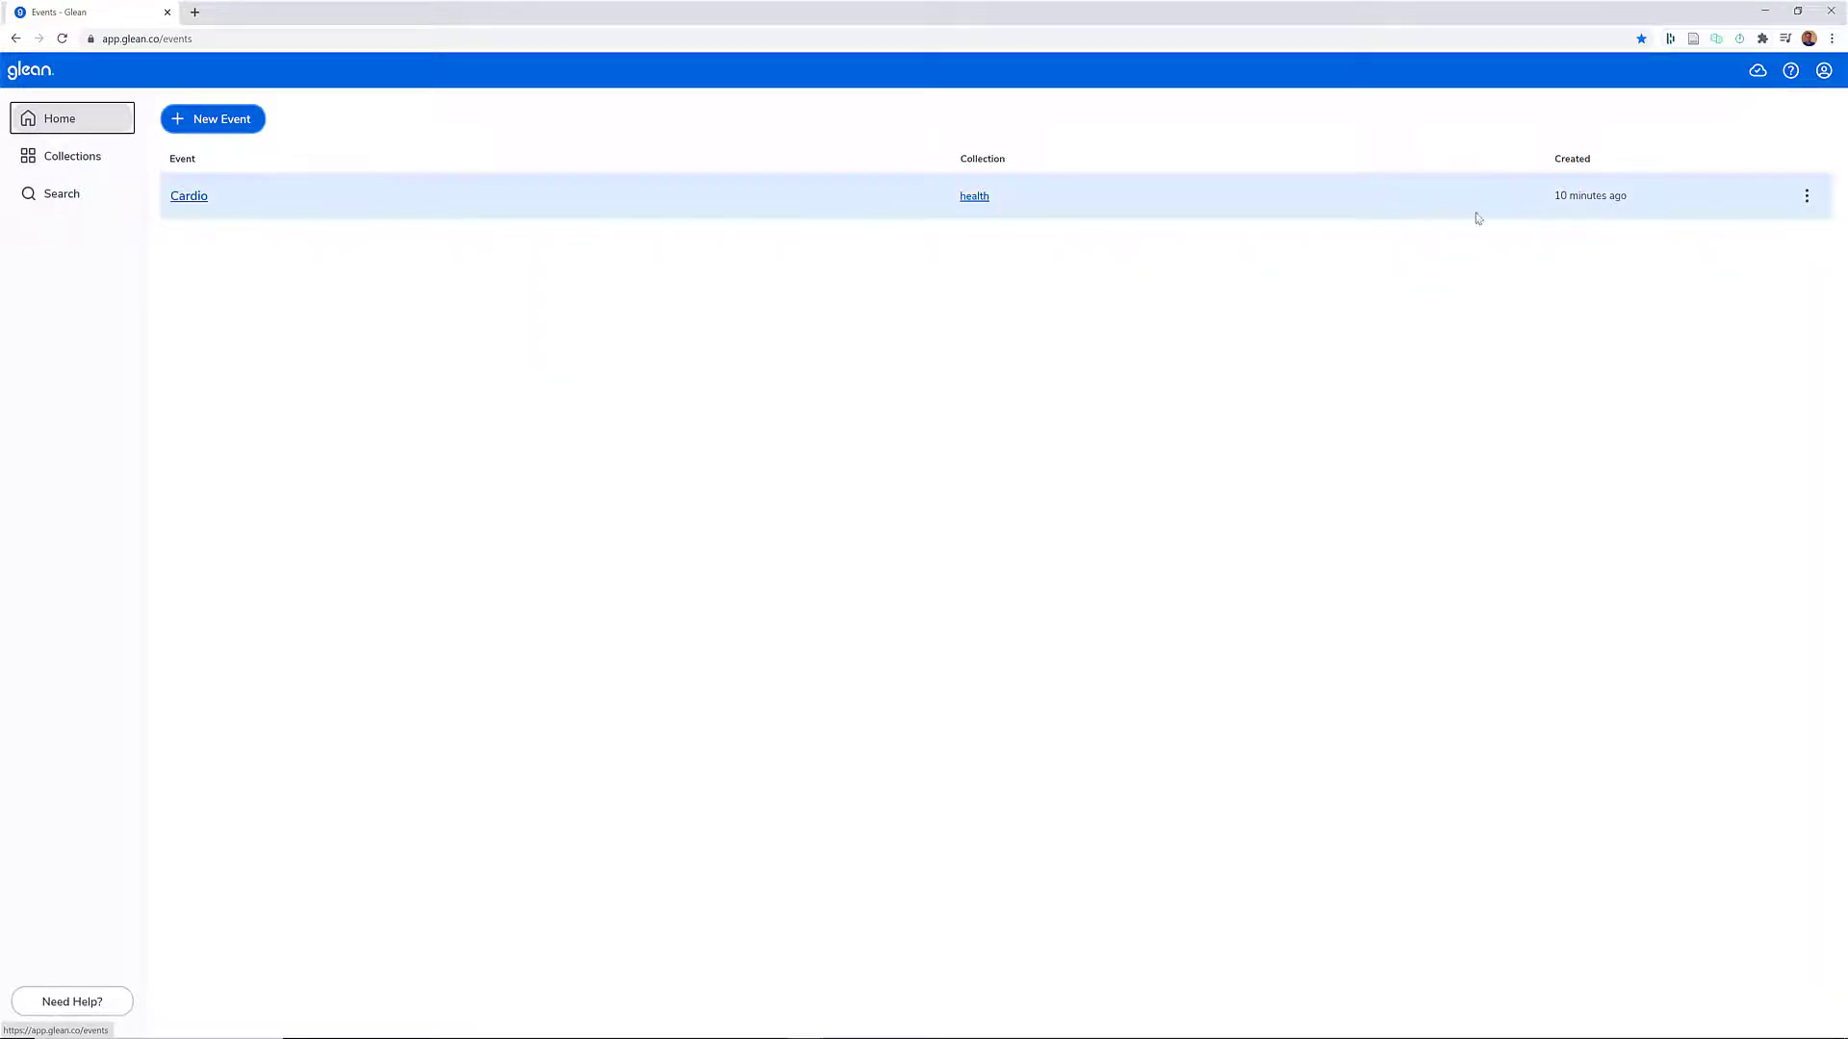
{"action": "left_click", "coordinate": [1804, 197]}
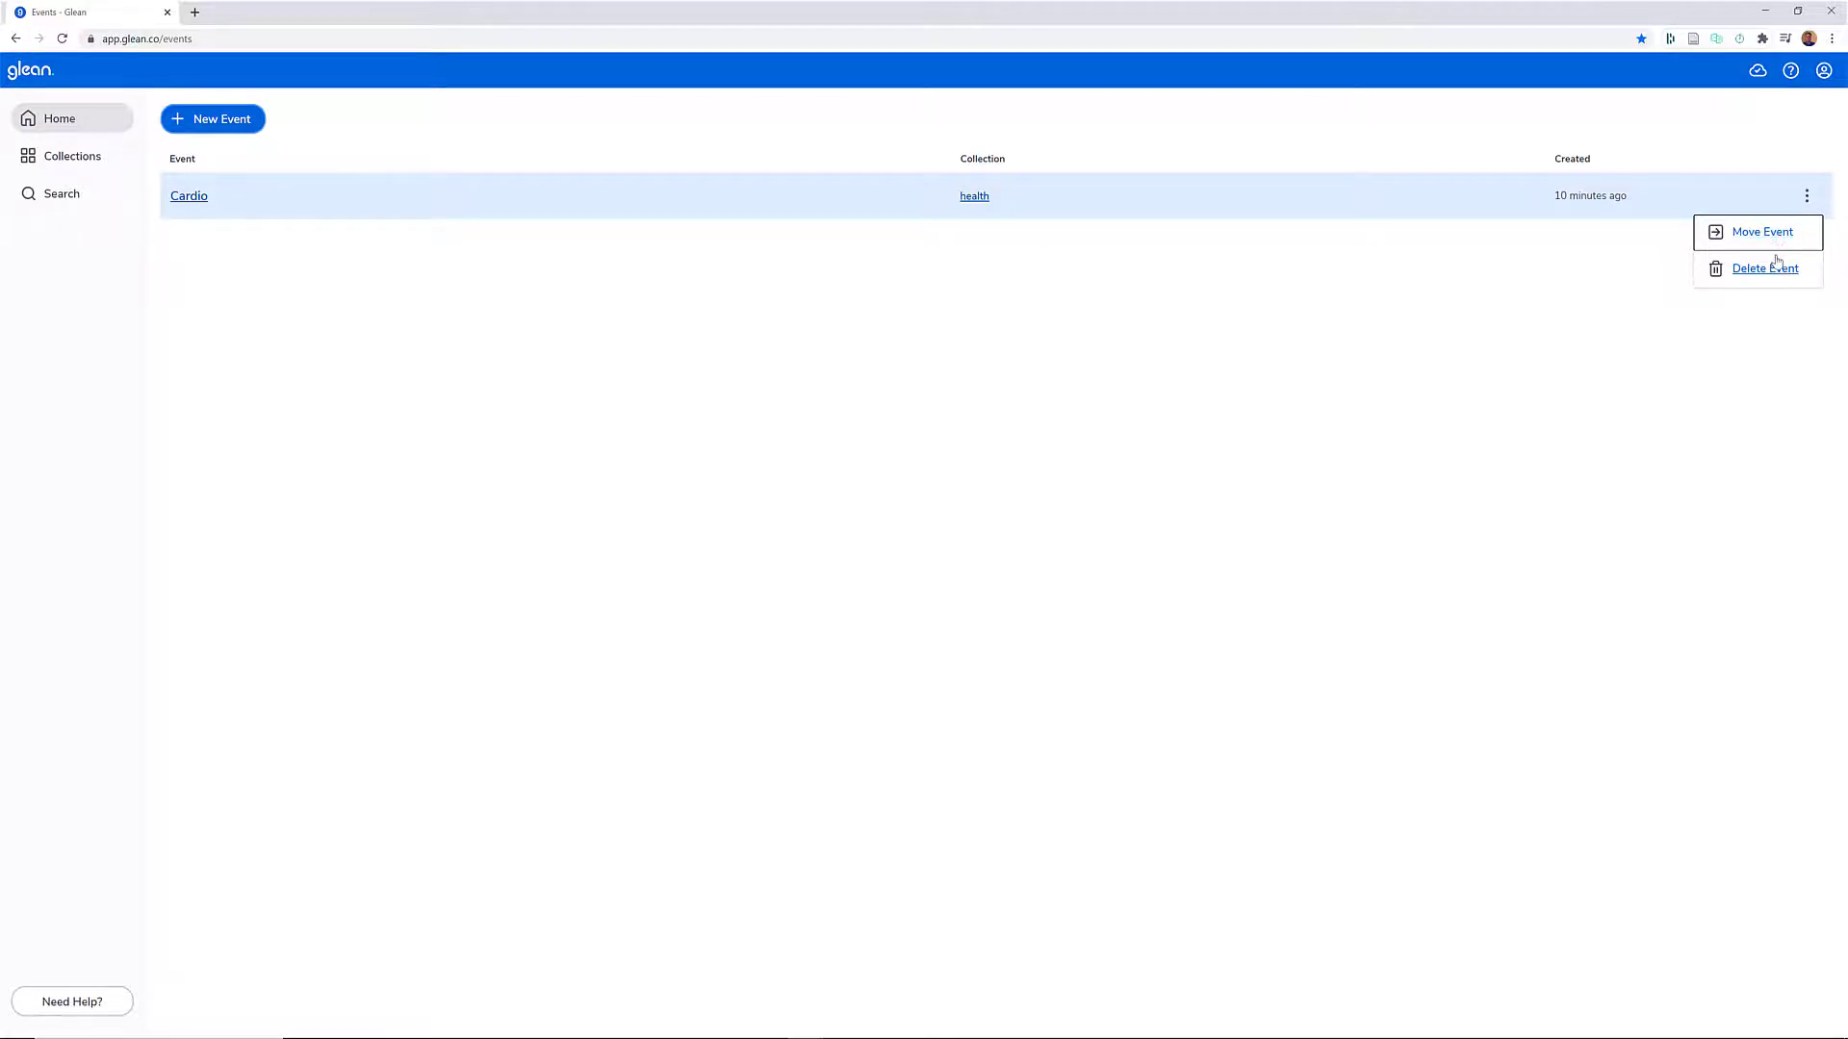
{"action": "left_click", "coordinate": [72, 156]}
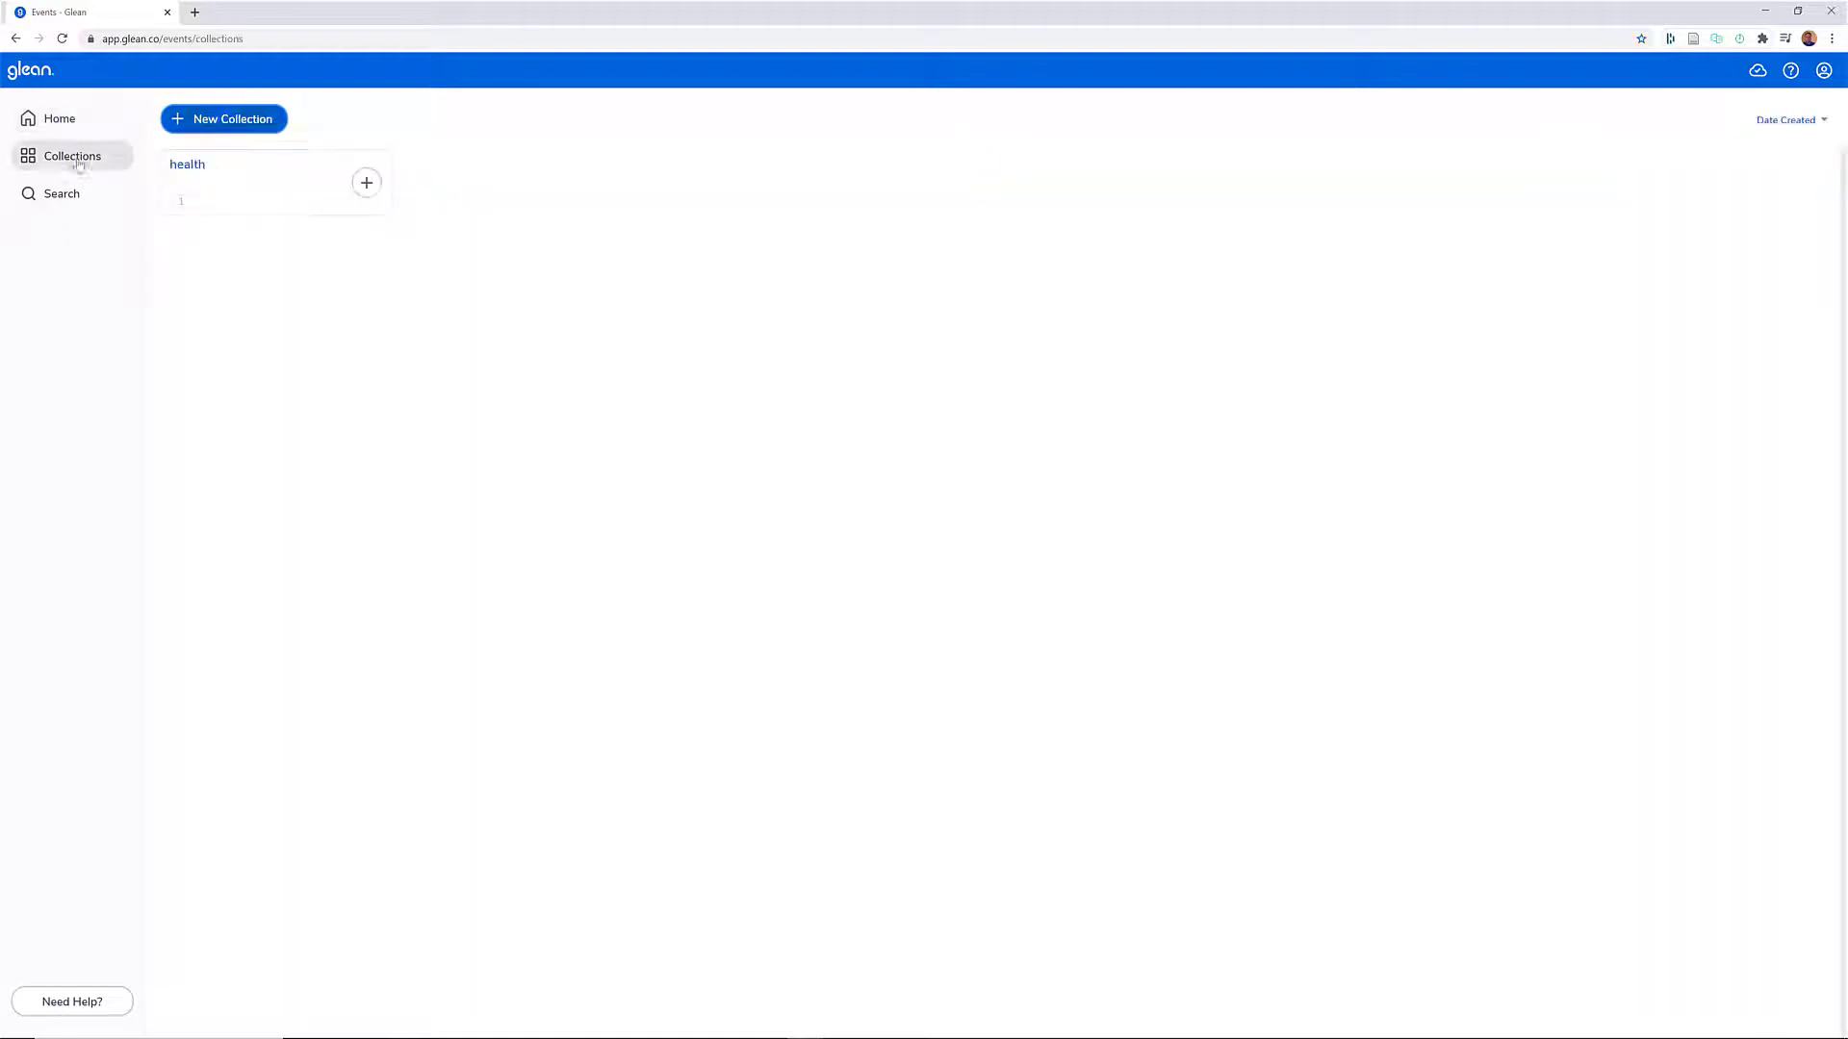
{"action": "left_click", "coordinate": [187, 166]}
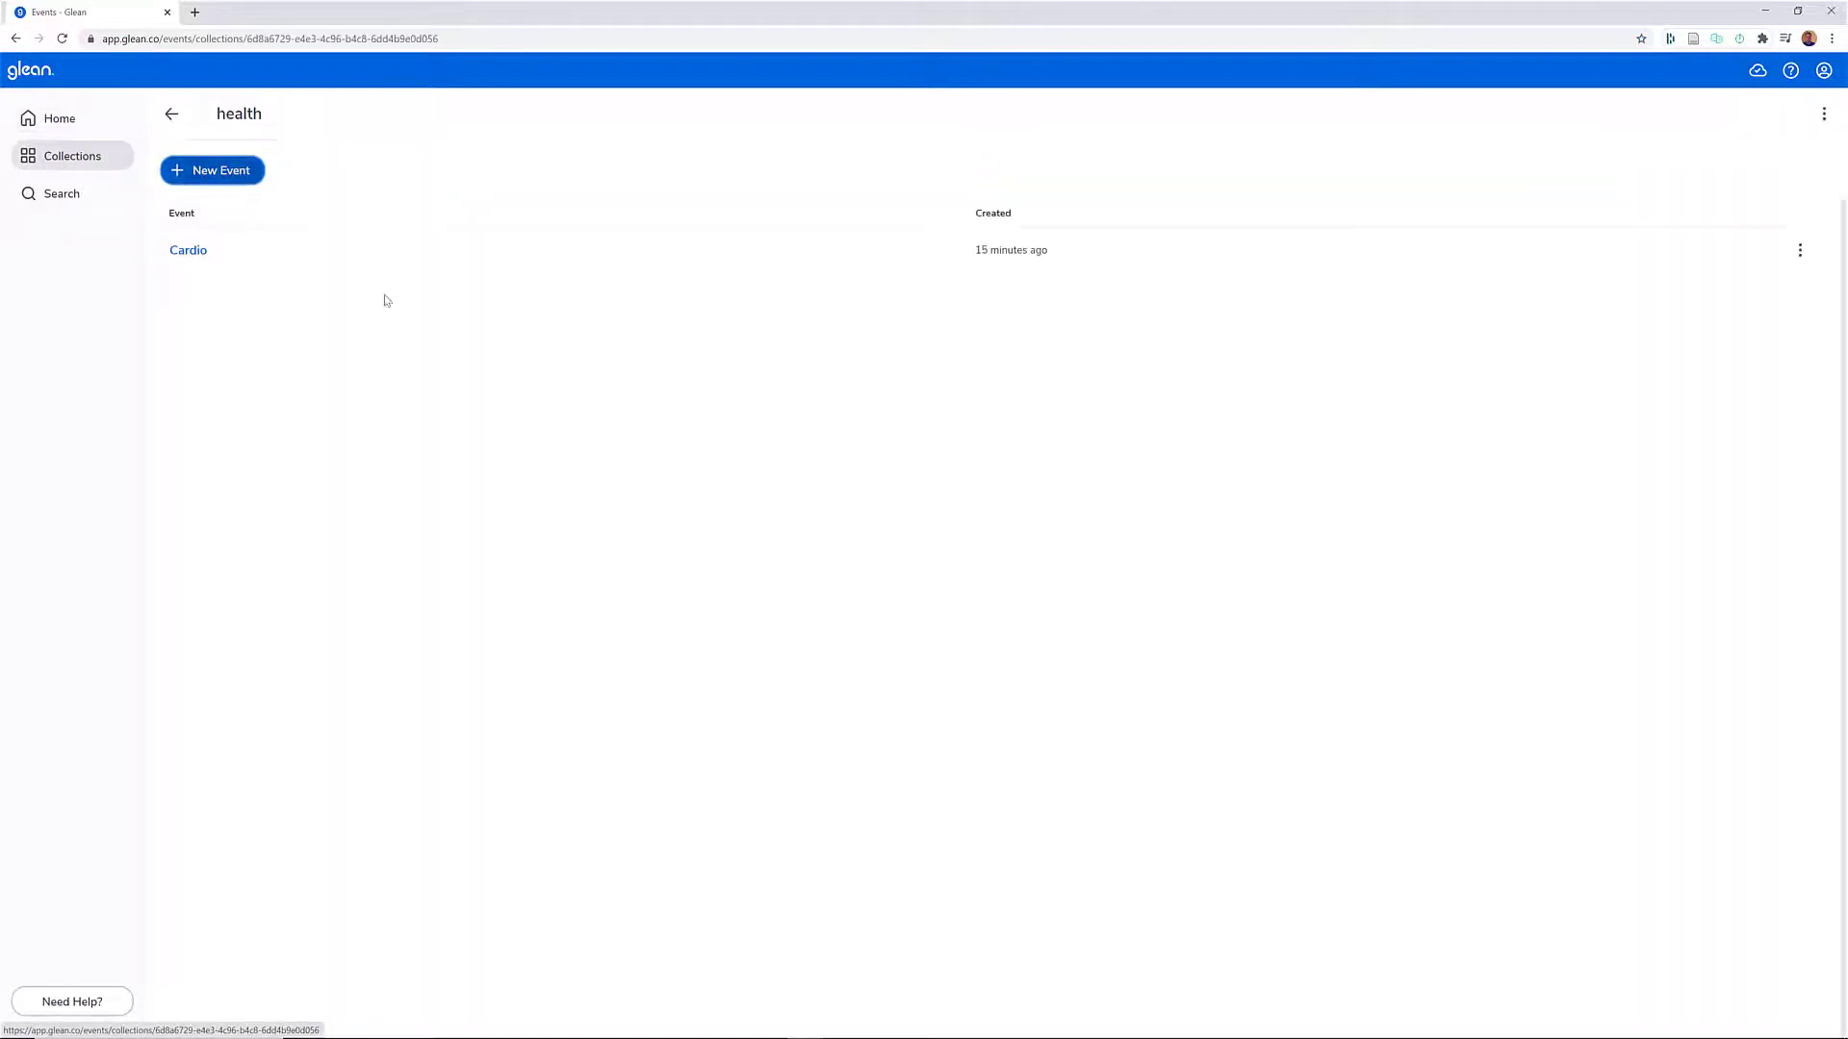
{"action": "left_click", "coordinate": [1823, 116]}
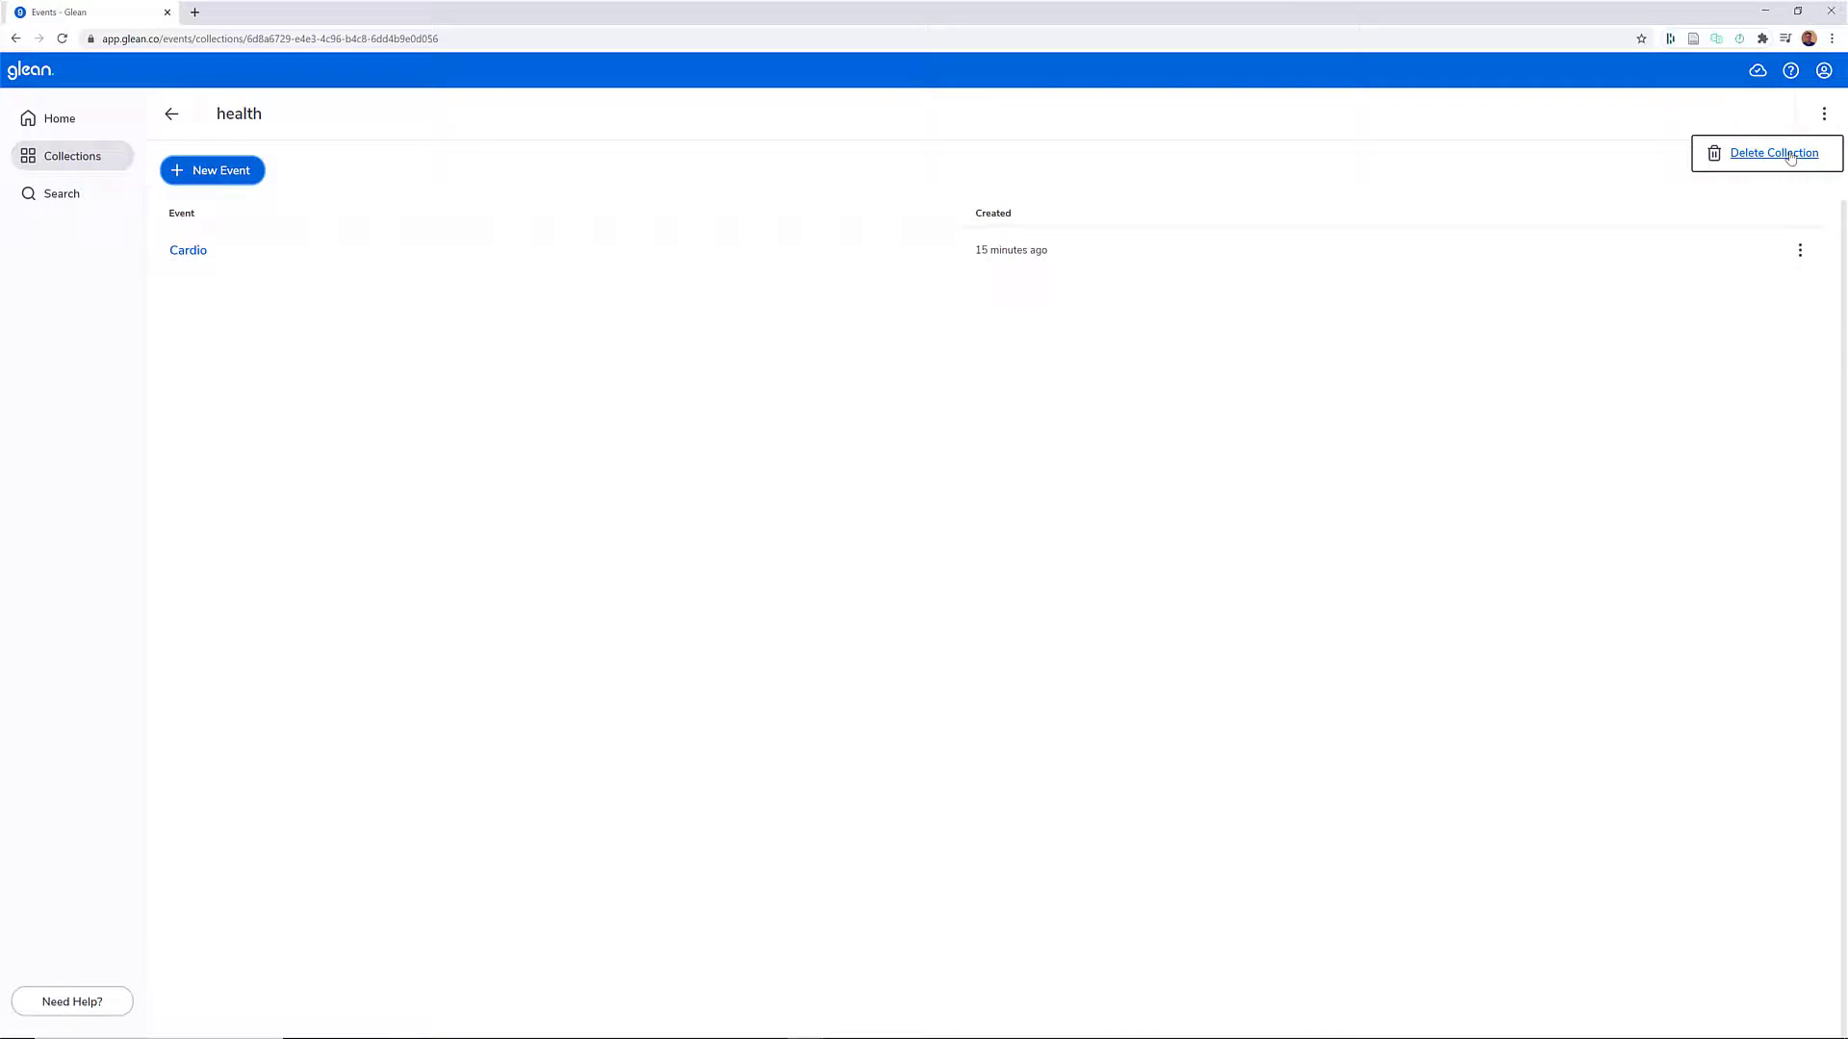
{"action": "left_click", "coordinate": [1601, 296]}
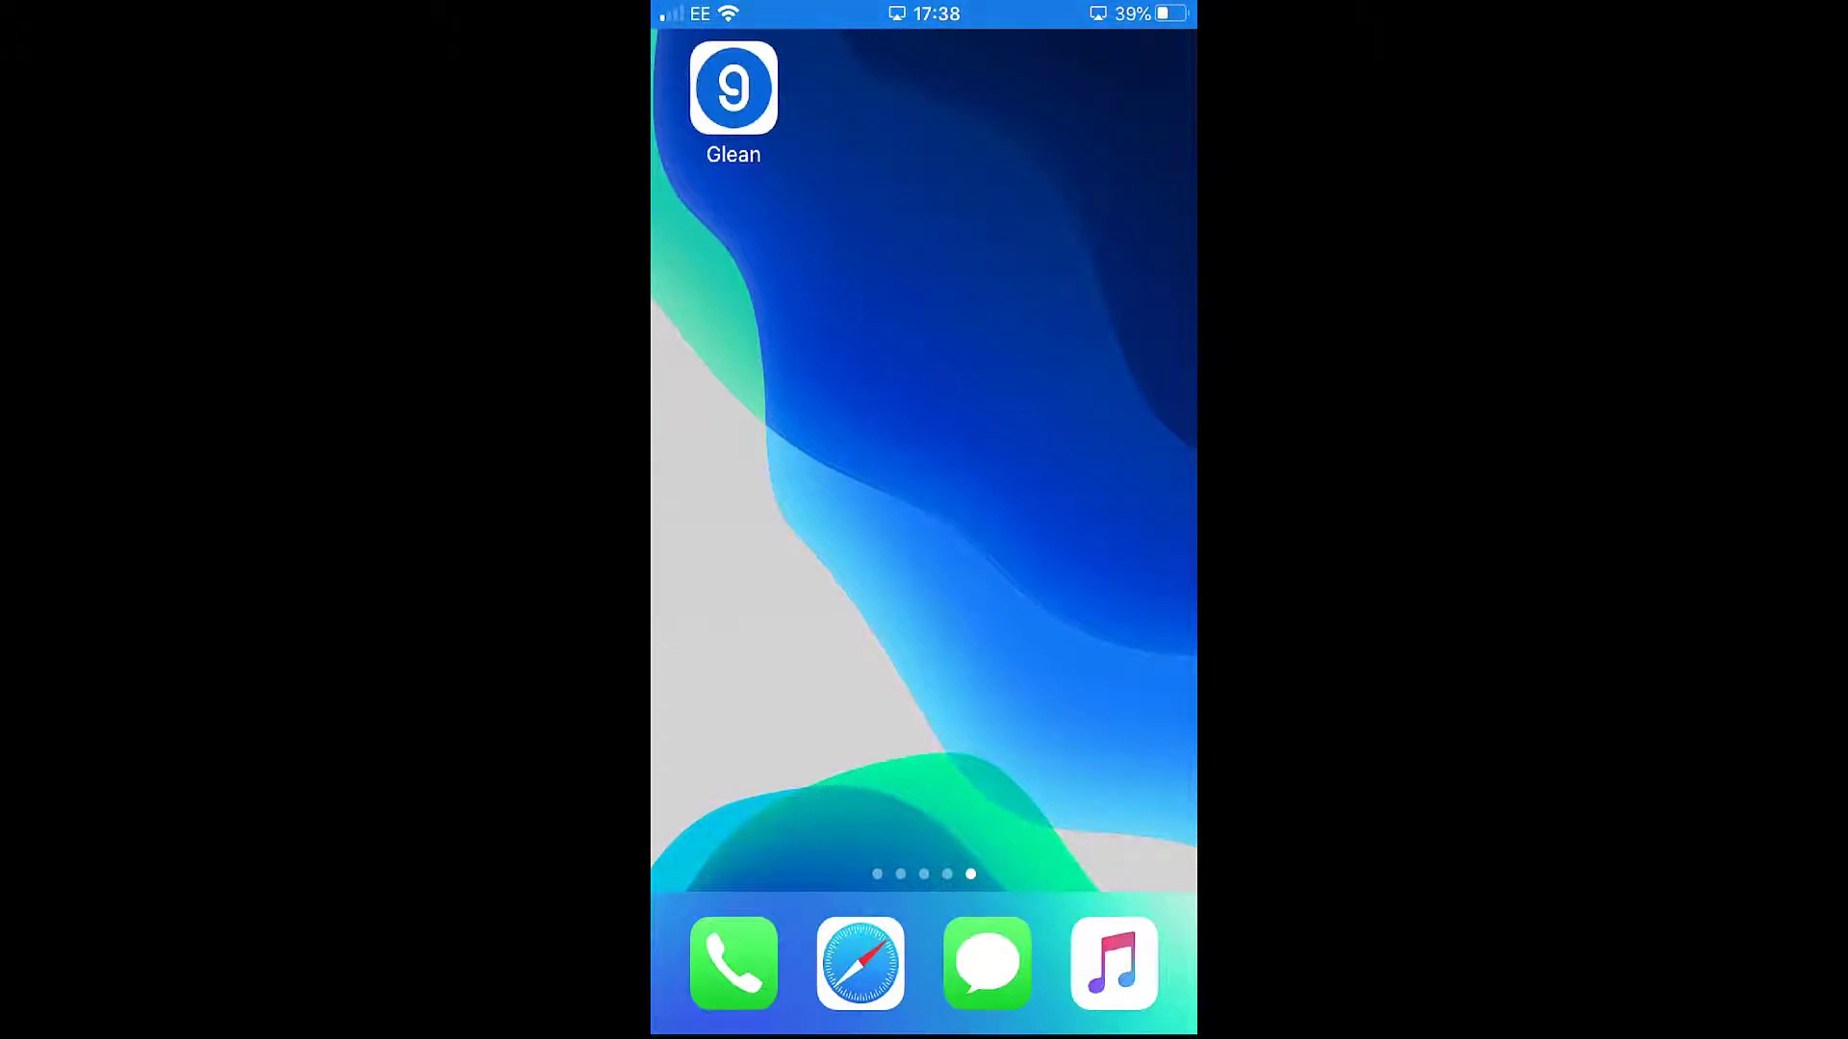
- Open the Glean mobile app, switch to the dark theme and back to light, and view the remaining options
{"action": "left_click", "coordinate": [733, 87]}
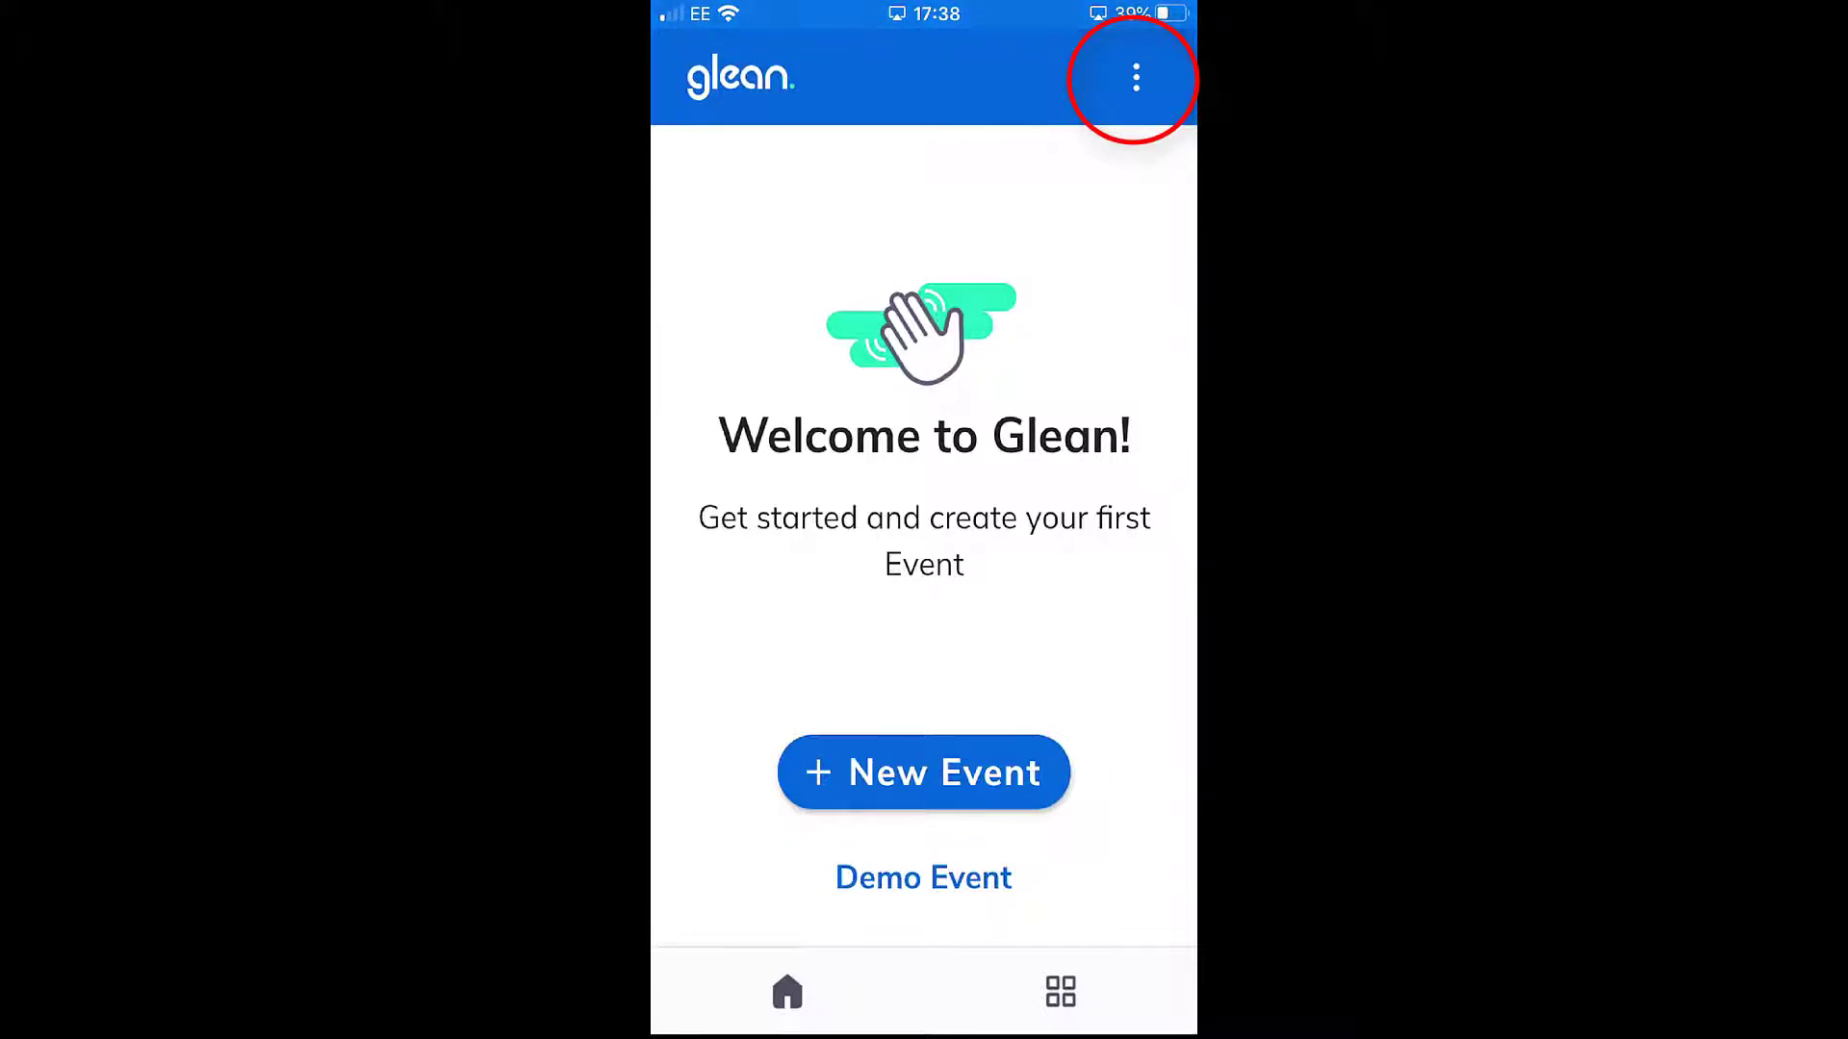
{"action": "left_click", "coordinate": [1135, 77]}
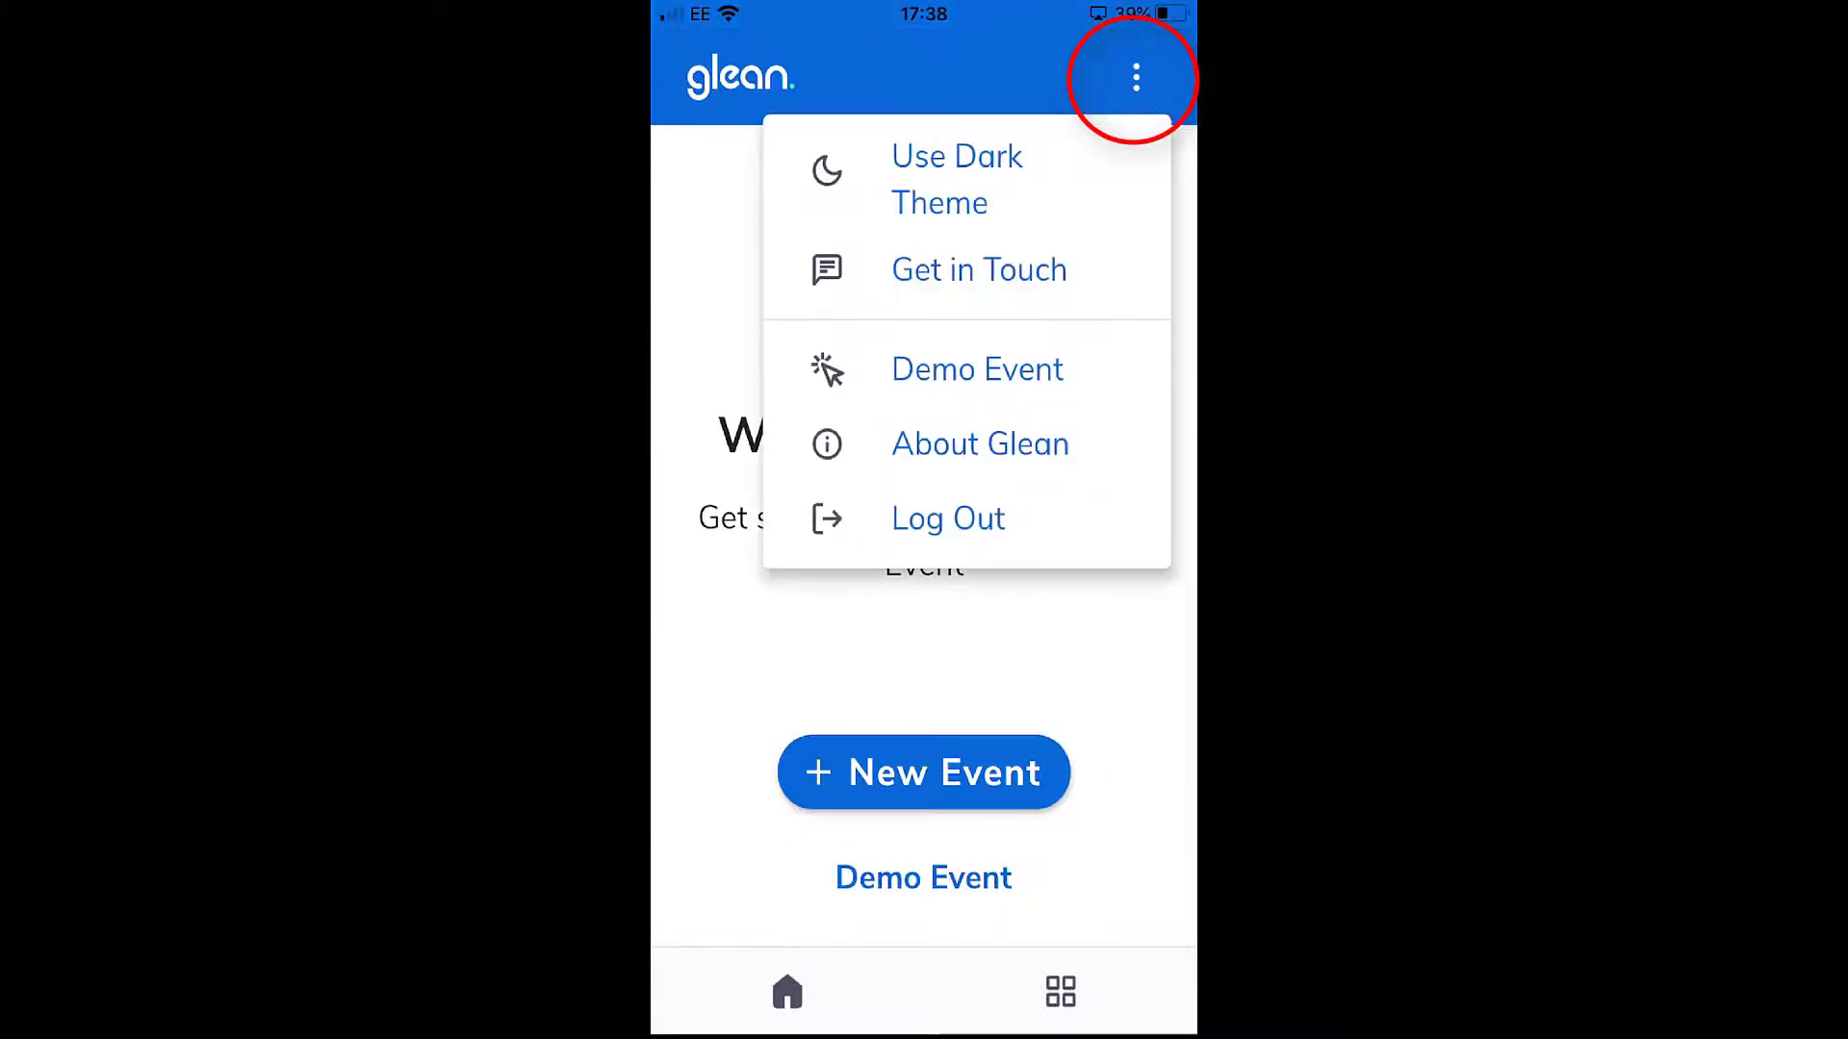
{"action": "left_click", "coordinate": [957, 179]}
{"action": "left_click", "coordinate": [1136, 77]}
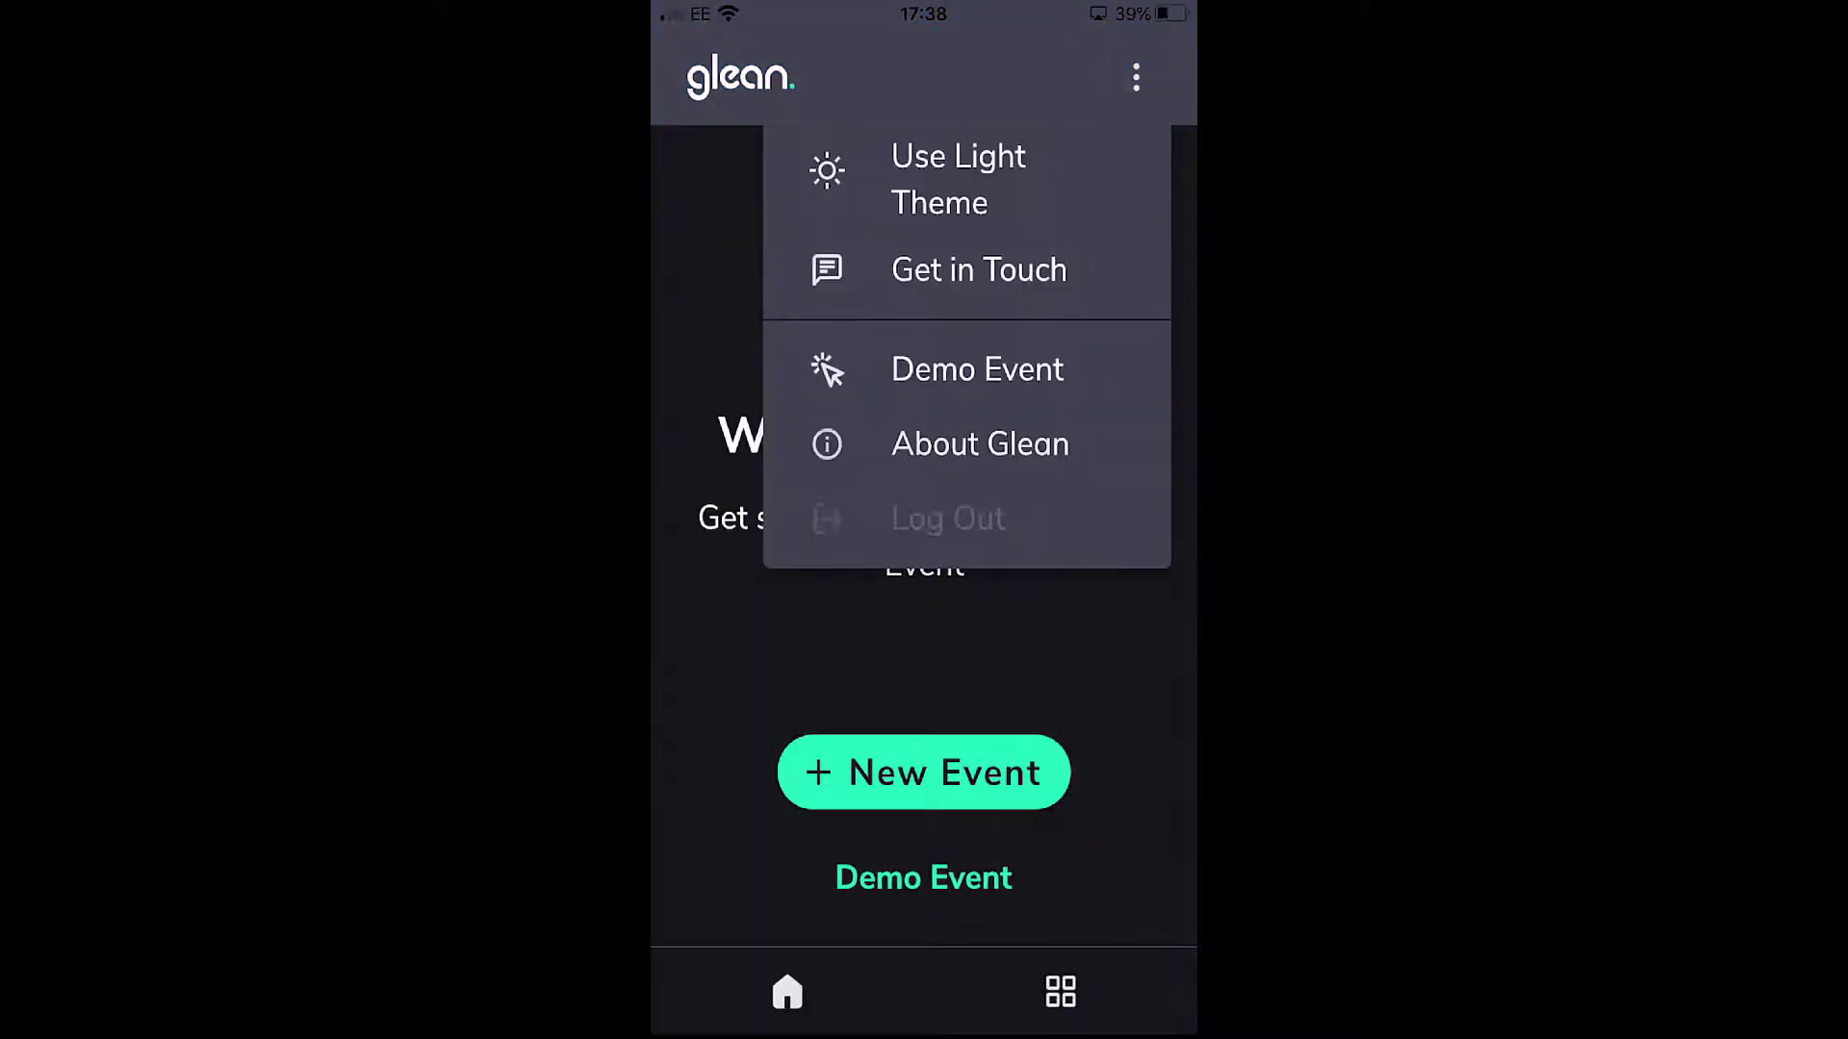
{"action": "left_click", "coordinate": [959, 179]}
{"action": "left_click", "coordinate": [1135, 77]}
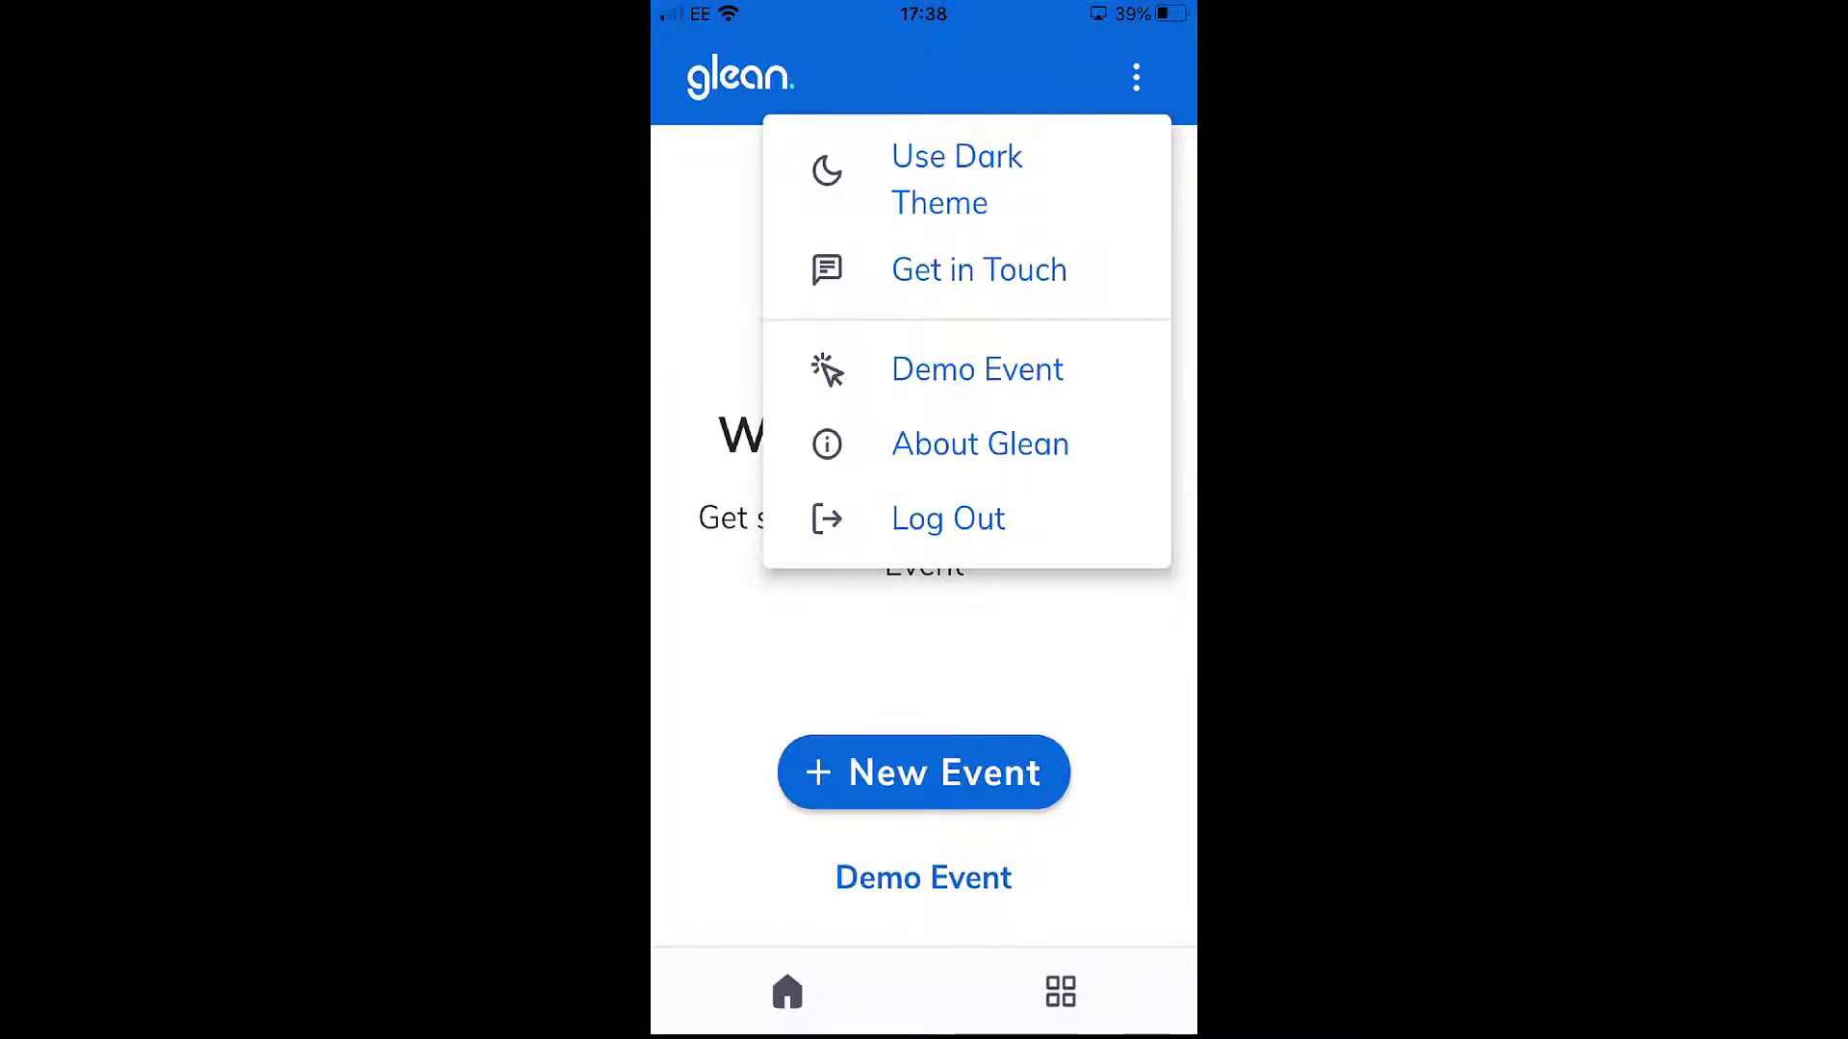
{"action": "left_click", "coordinate": [923, 655]}
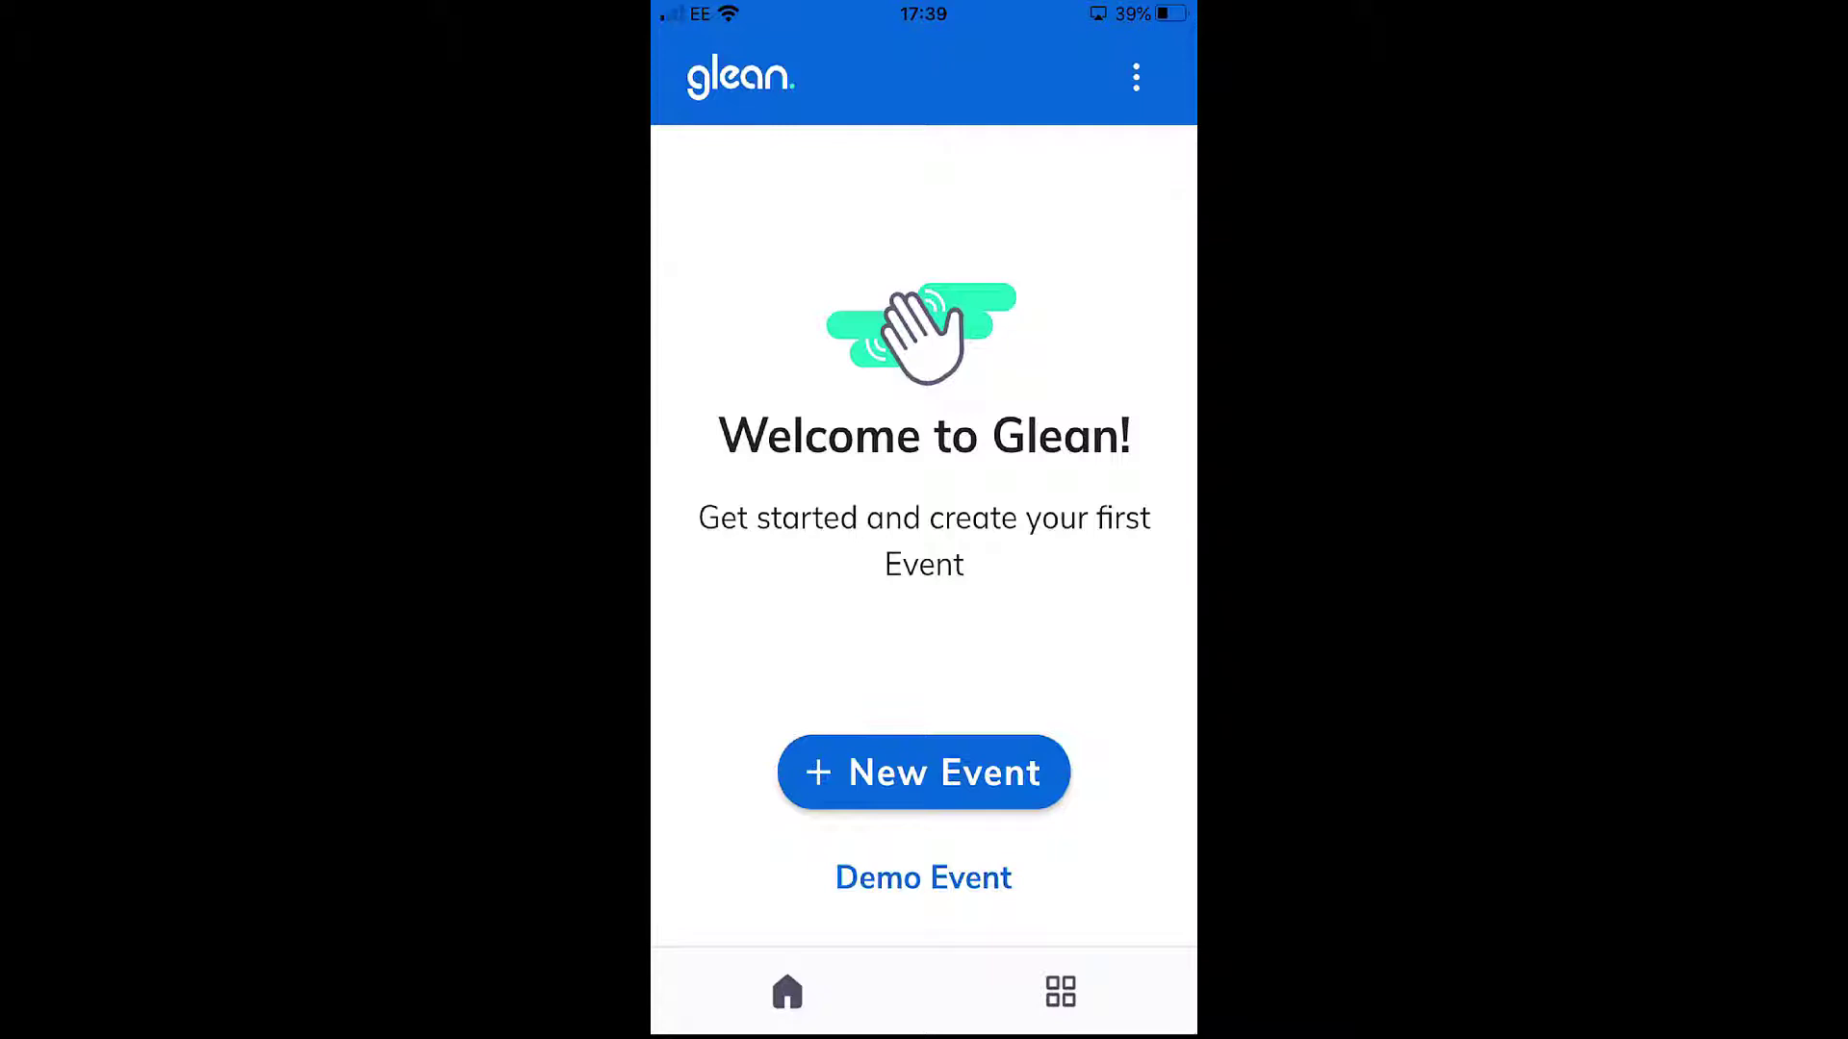
- Create a new event named Health in the mobile app and start recording
{"action": "left_click", "coordinate": [924, 773]}
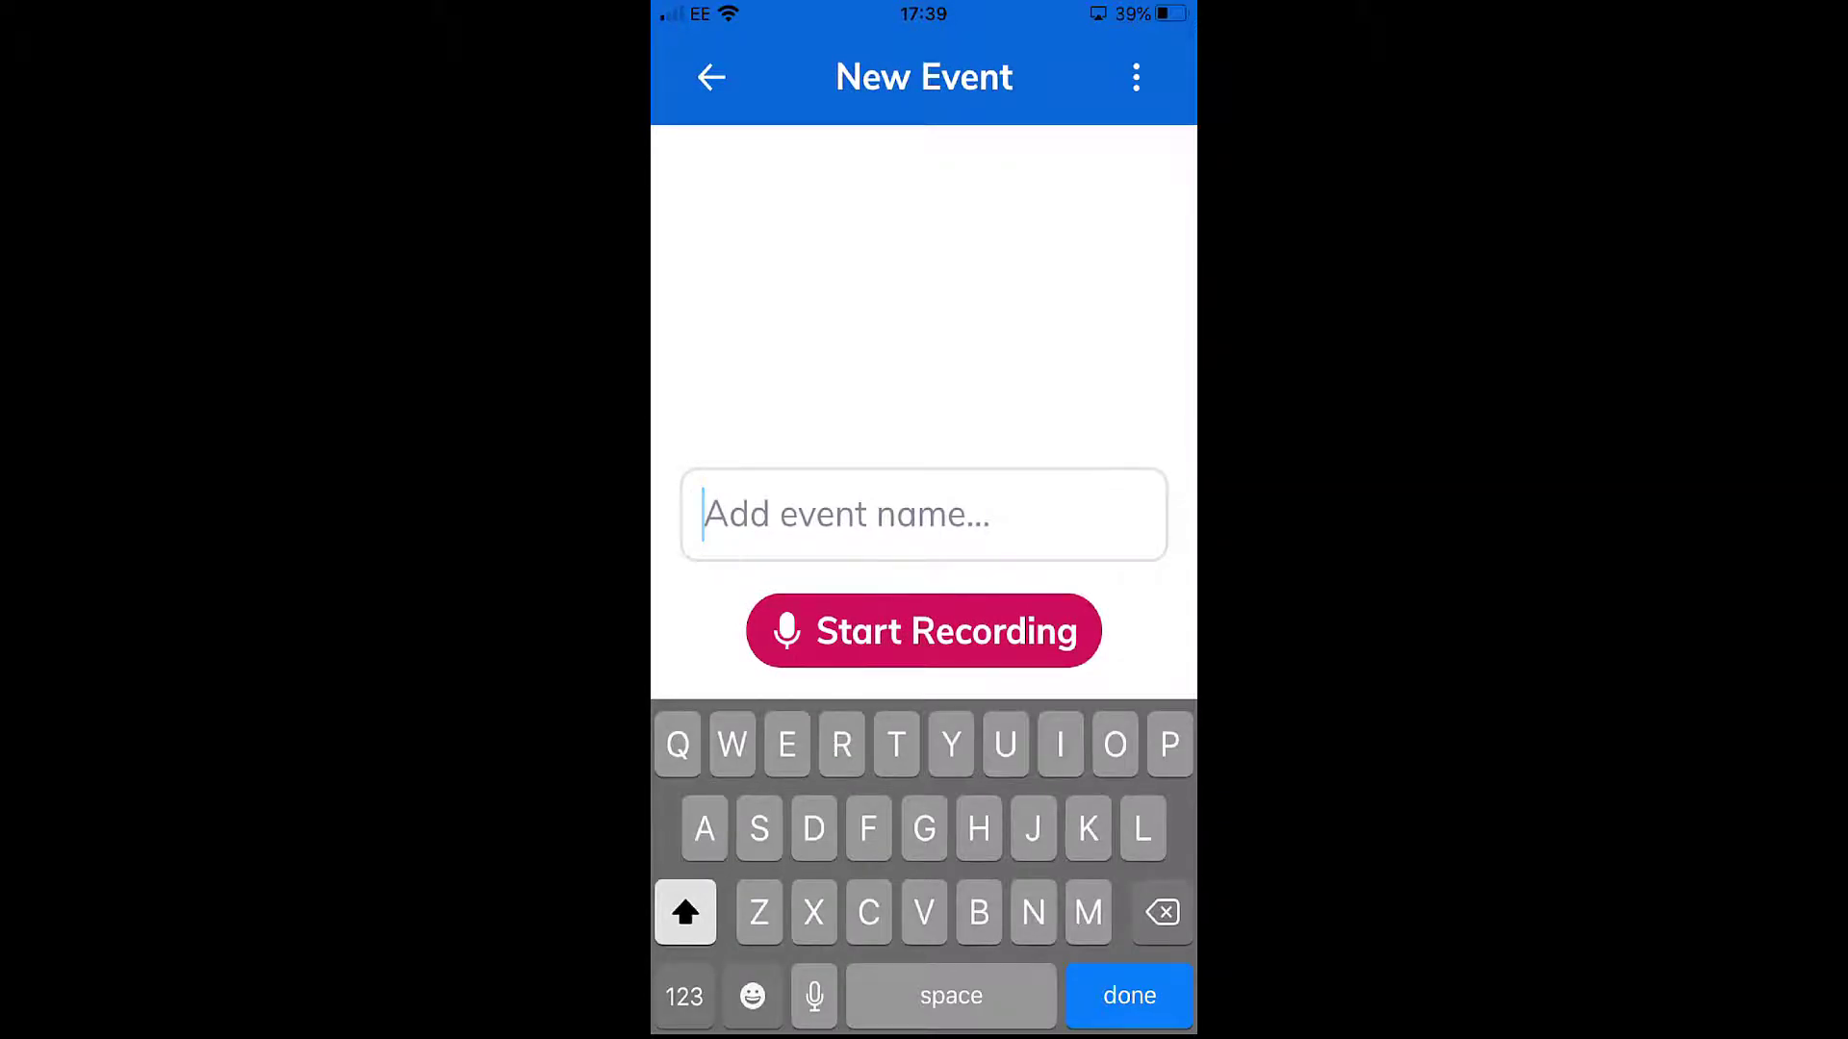
{"action": "type", "text": "Healt"}
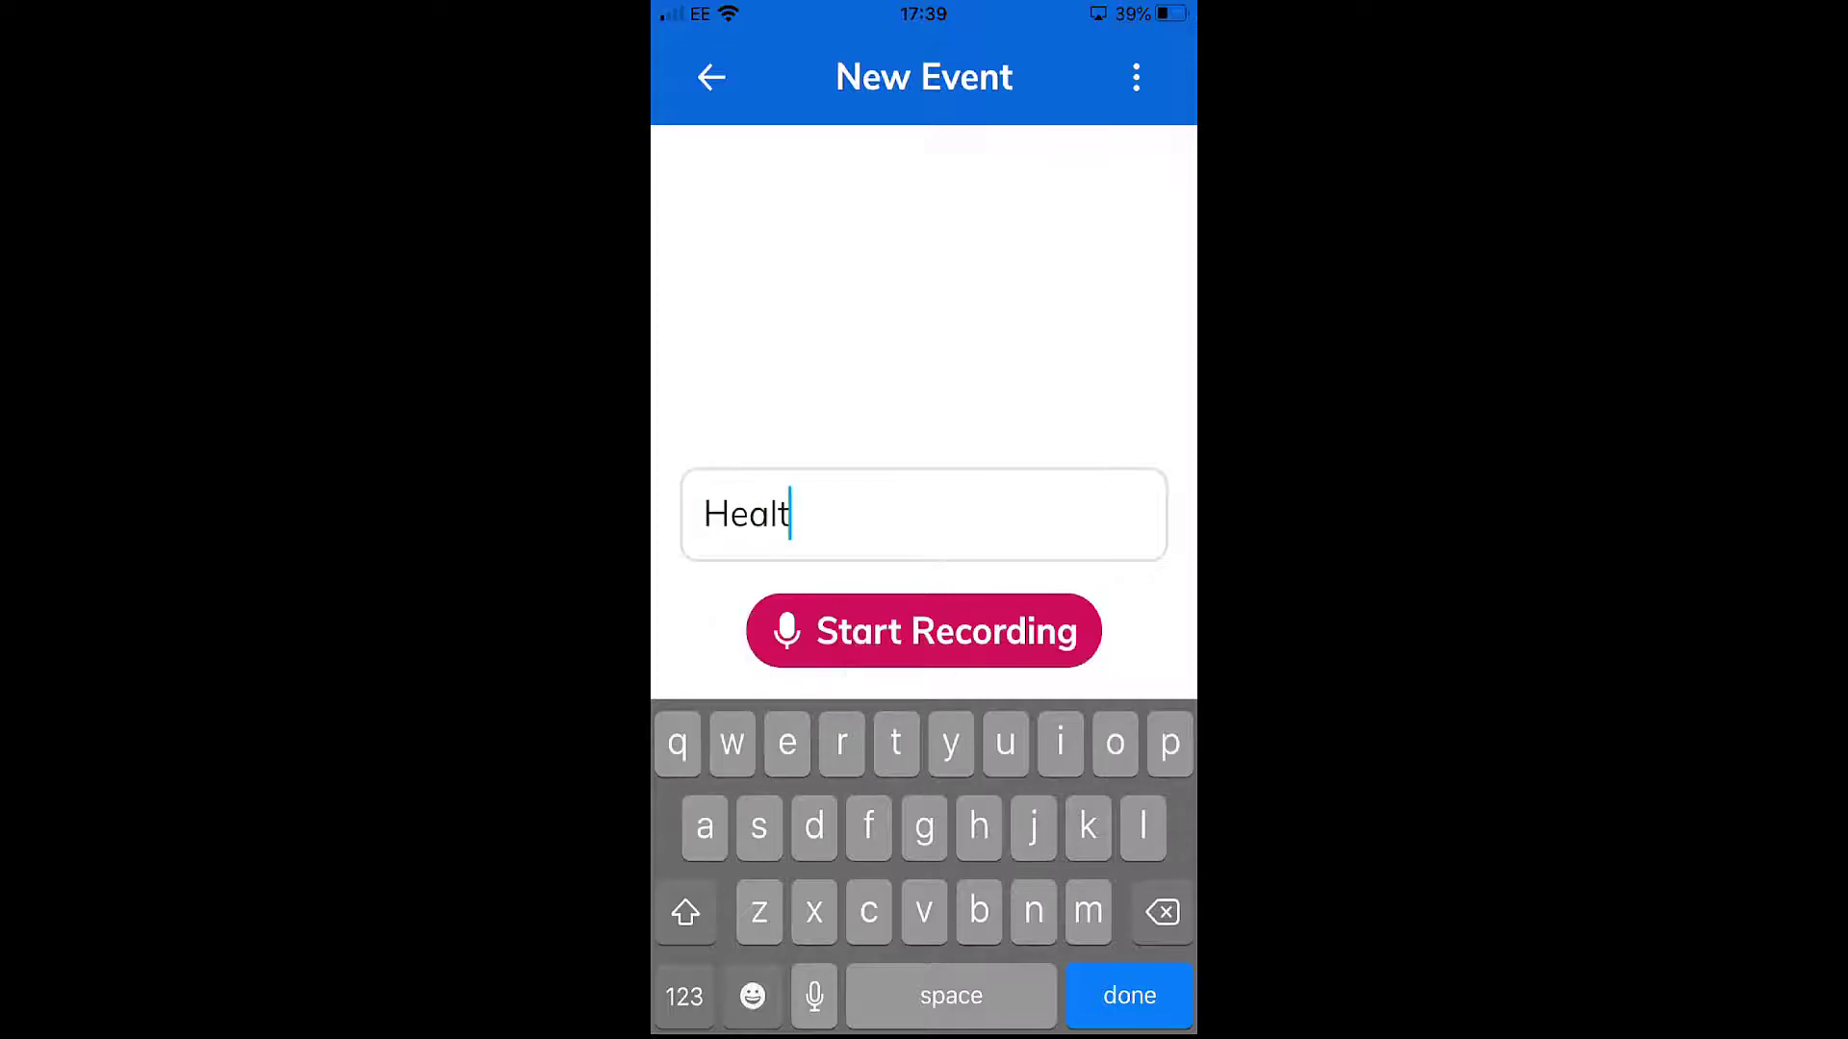
{"action": "type", "text": "h"}
{"action": "key", "text": "Return"}
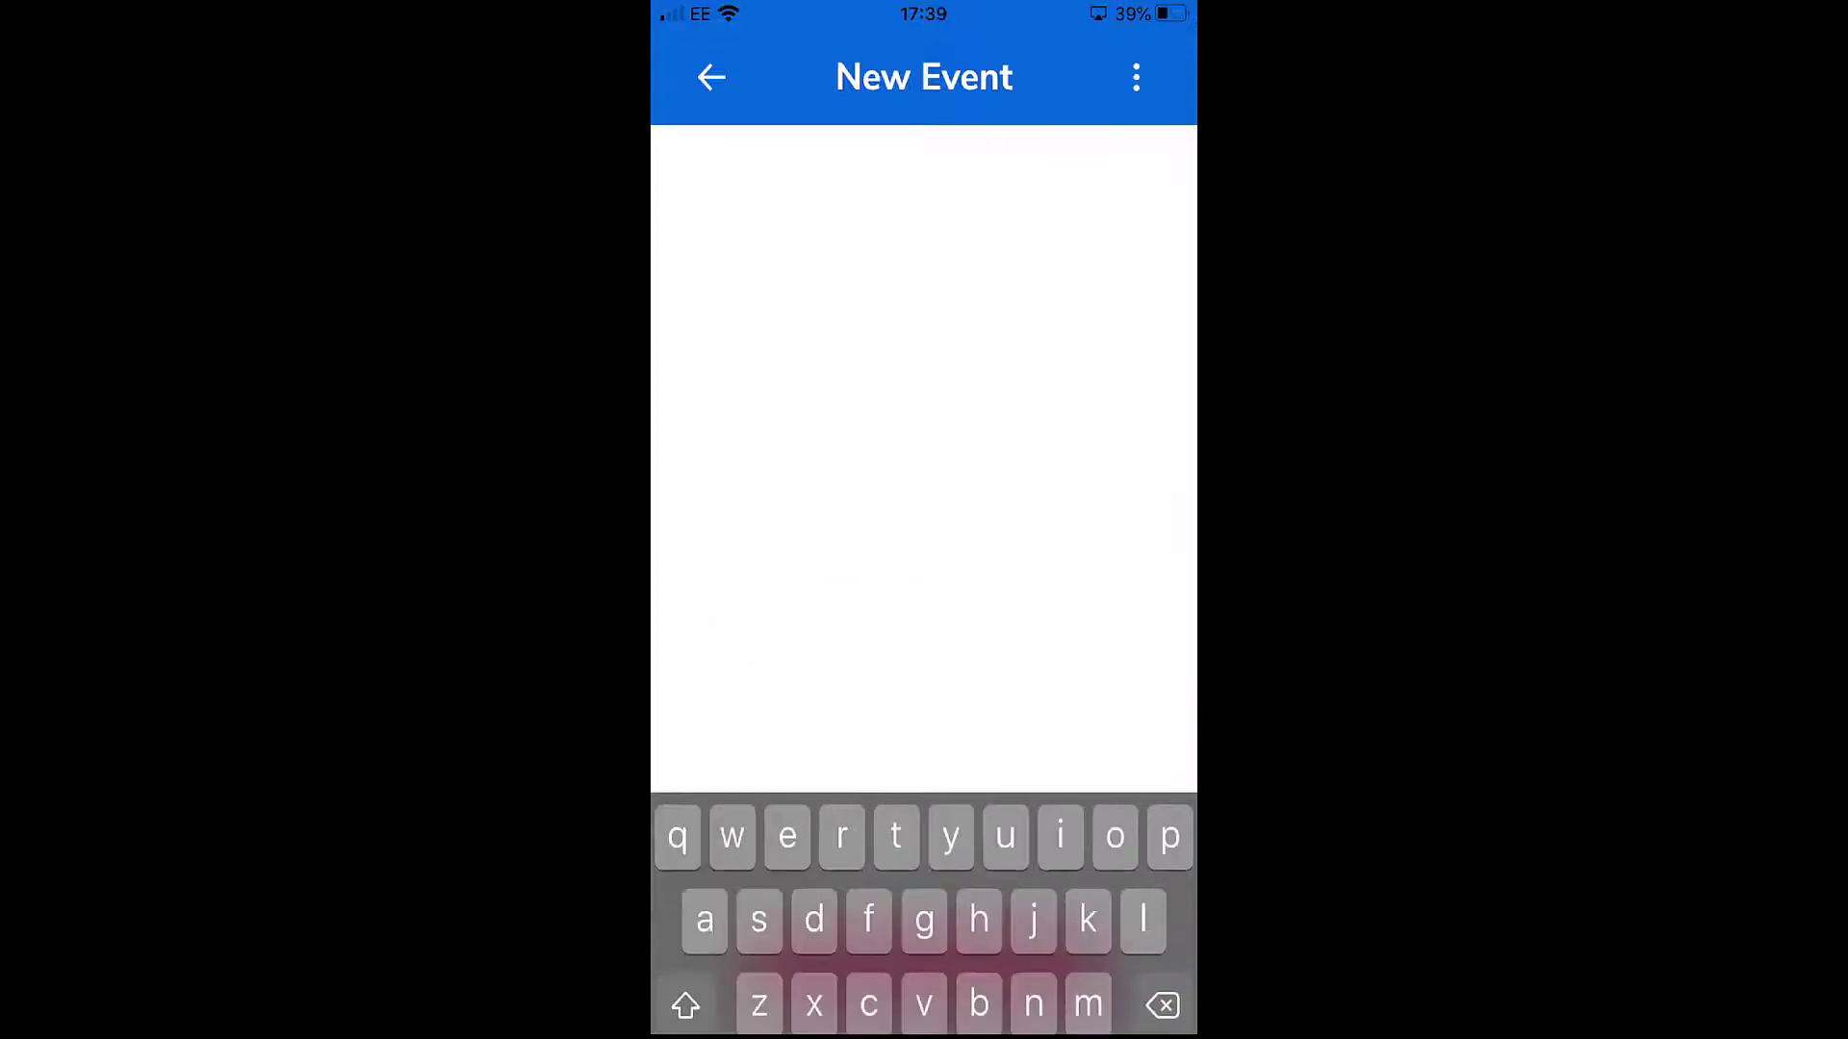
{"action": "left_click", "coordinate": [923, 966]}
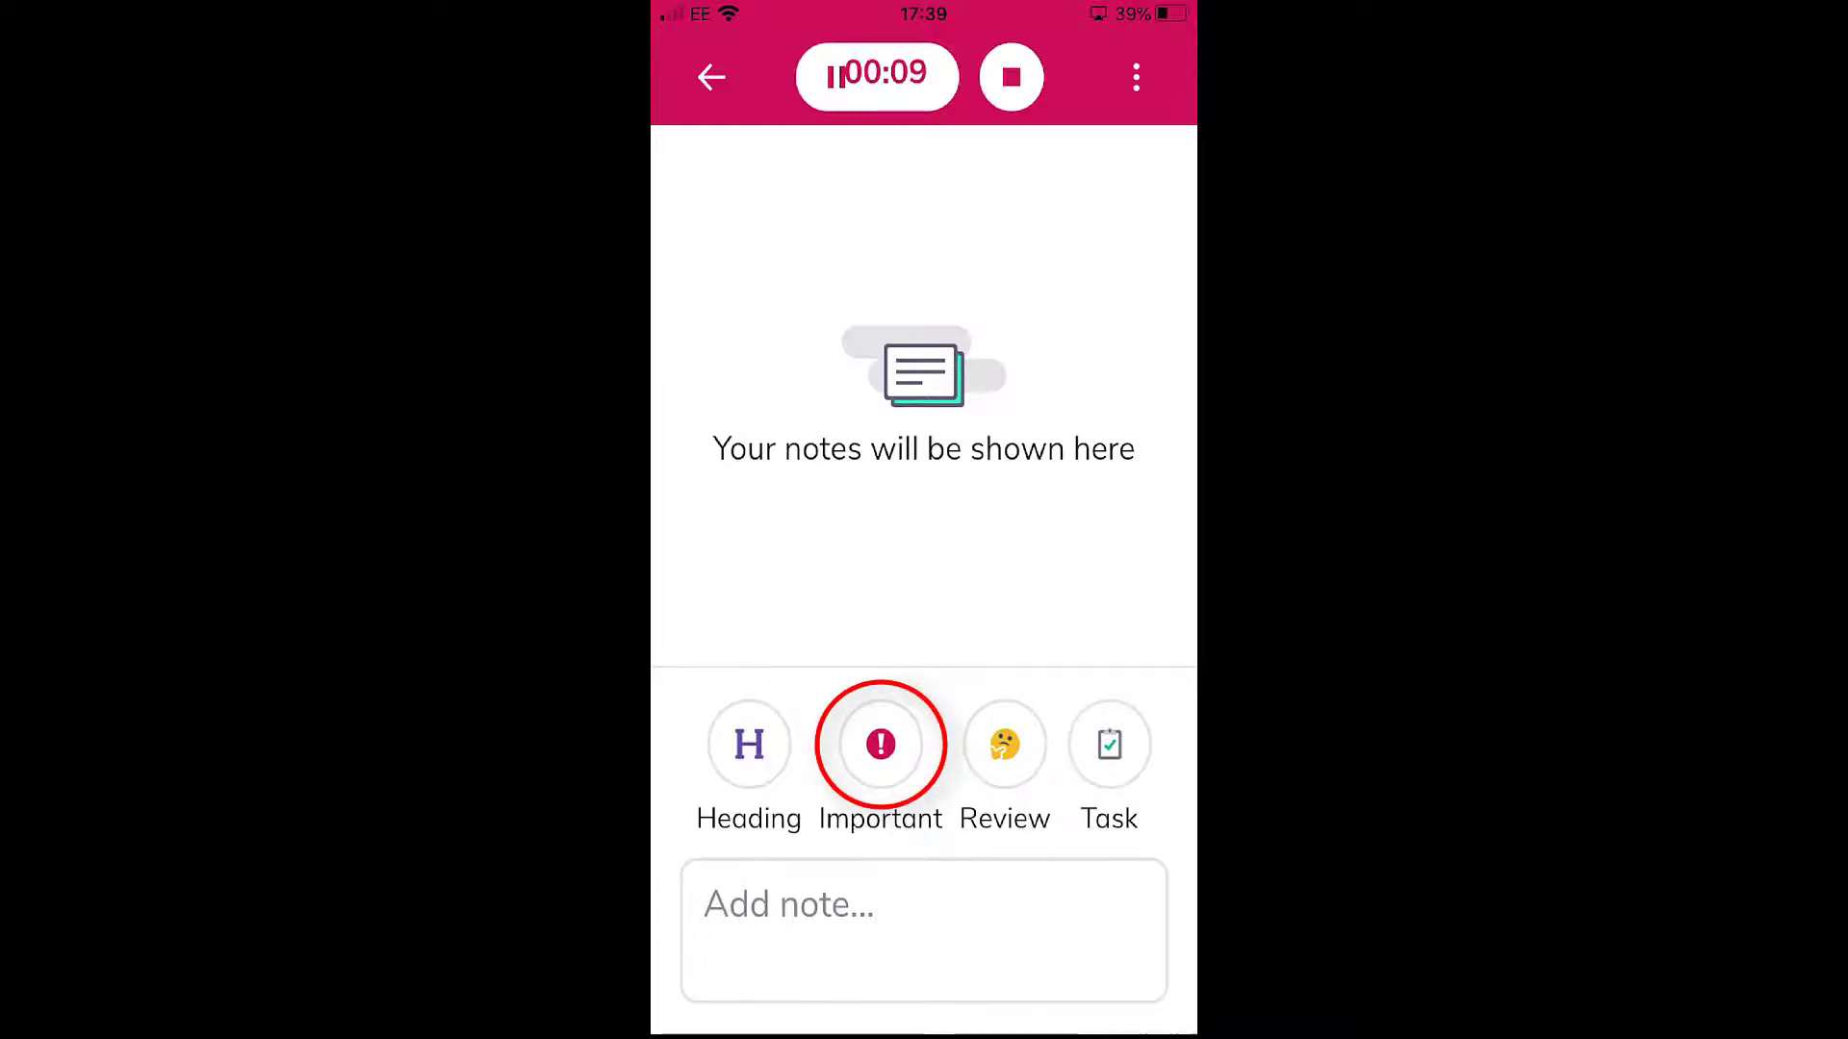
- Add an Important note reading "Good" and a Review note without text while the event is recording
{"action": "left_click", "coordinate": [881, 744]}
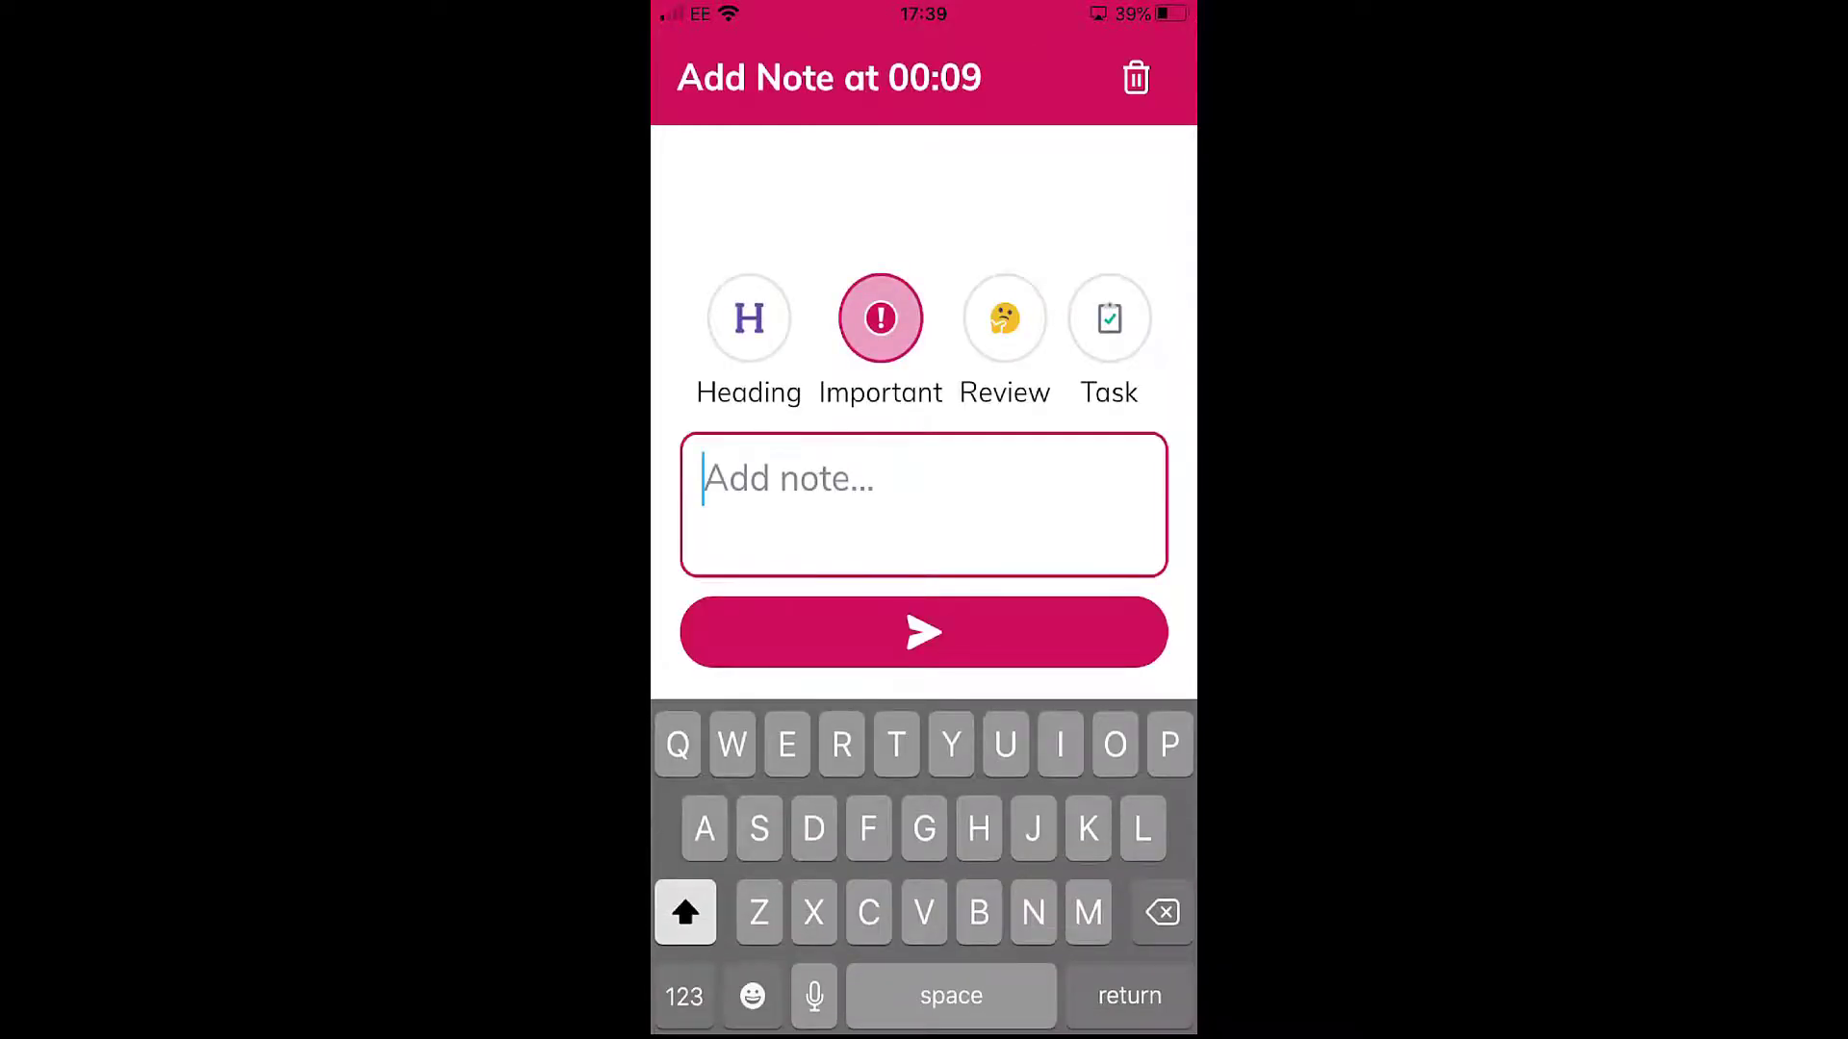
{"action": "type", "text": "Good"}
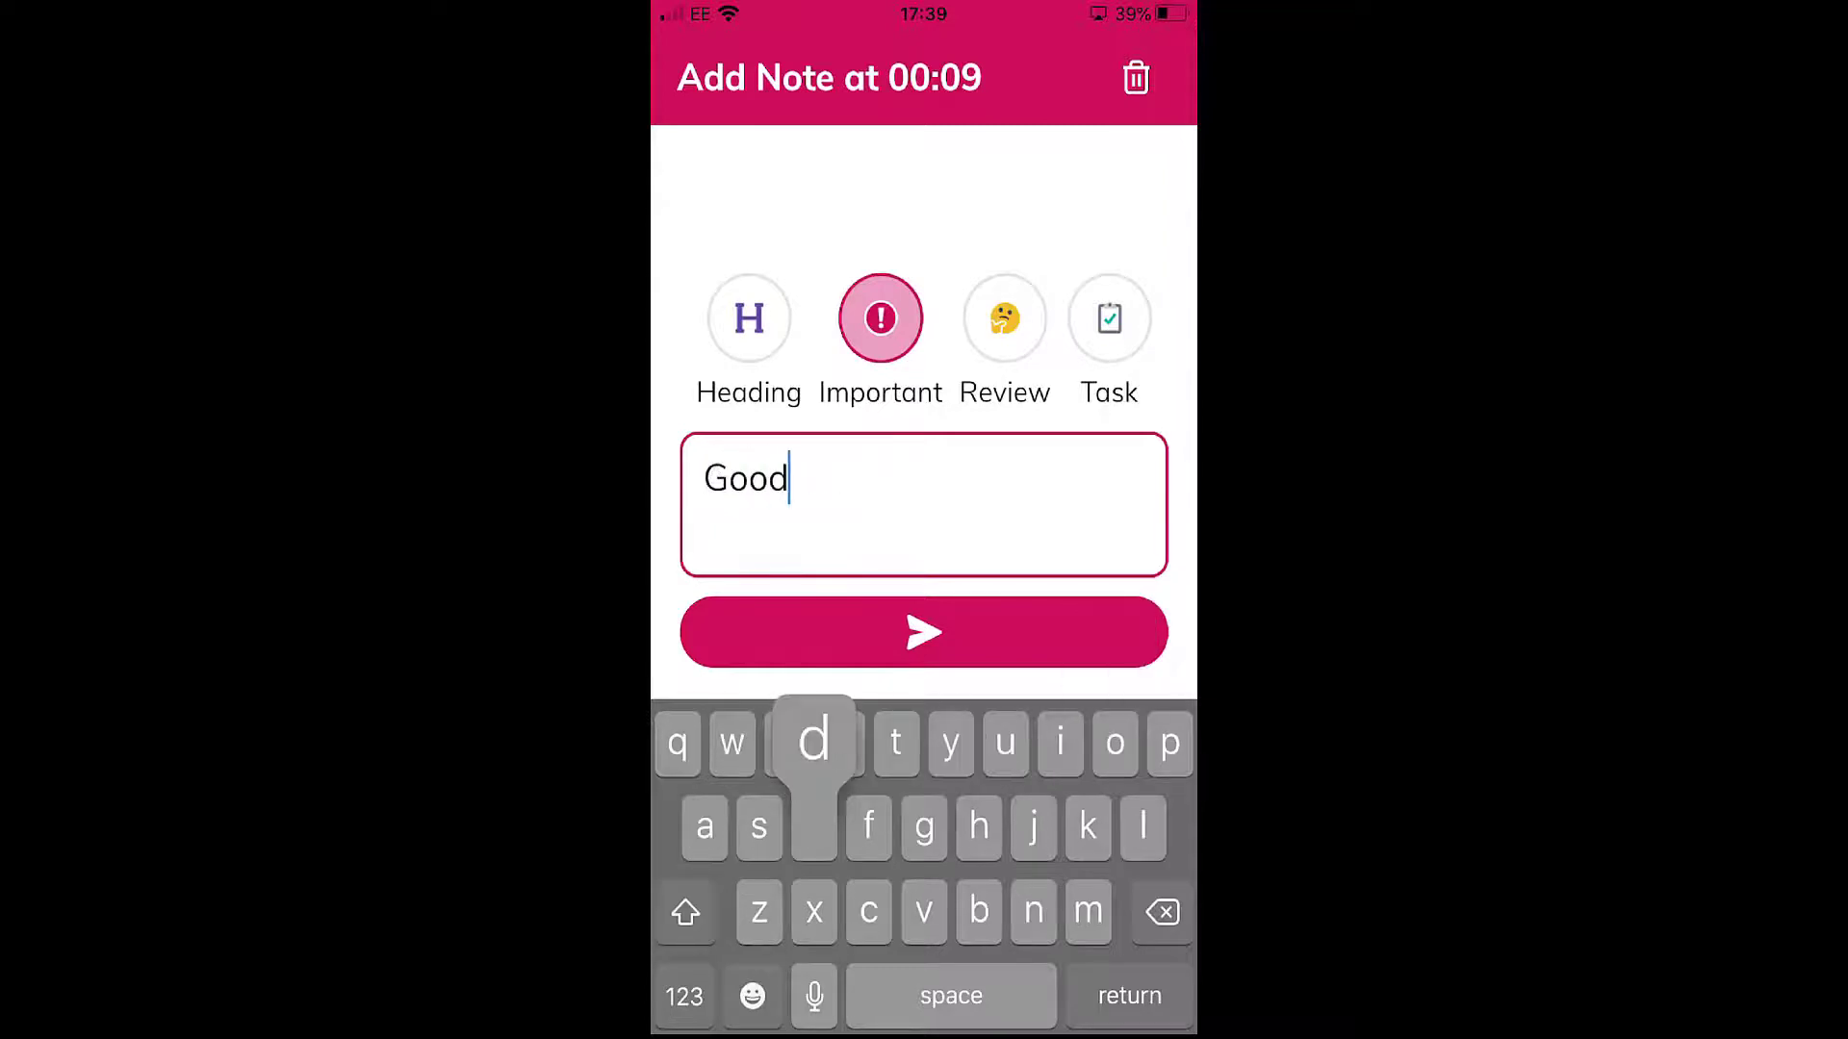
{"action": "left_click", "coordinate": [924, 633]}
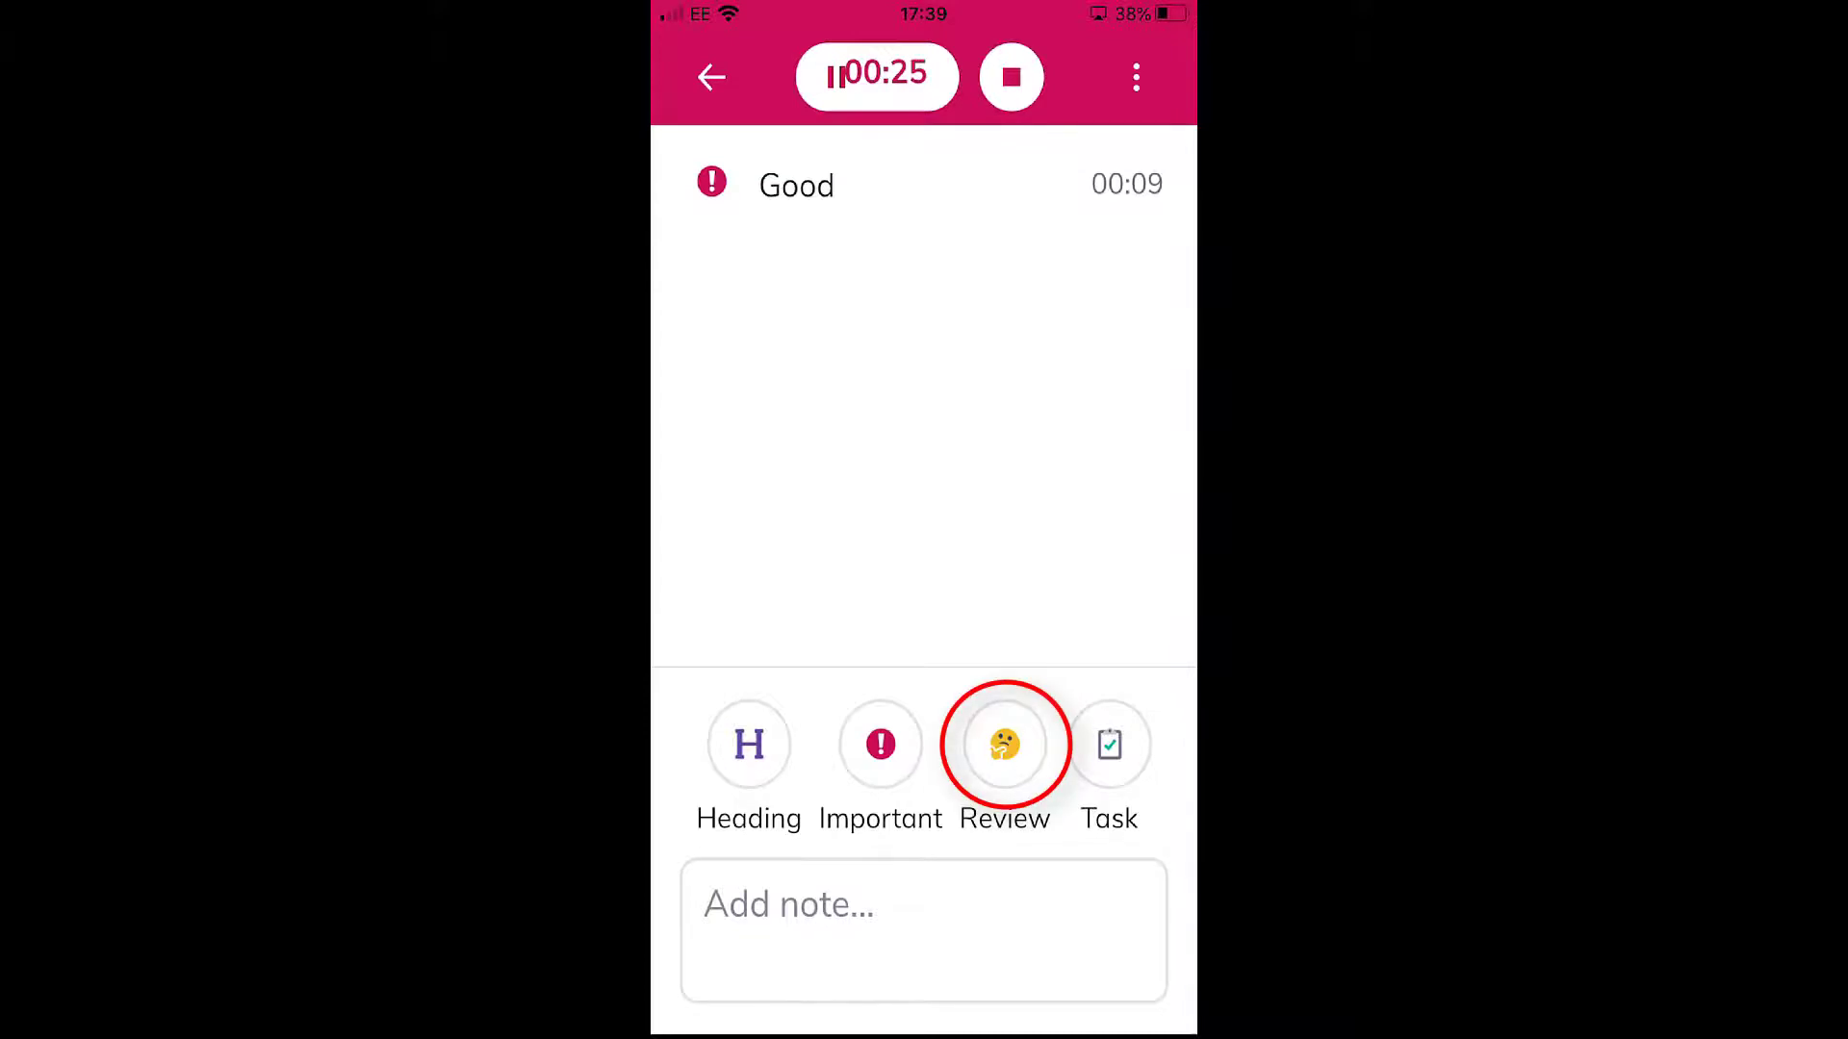
{"action": "left_click", "coordinate": [1005, 744]}
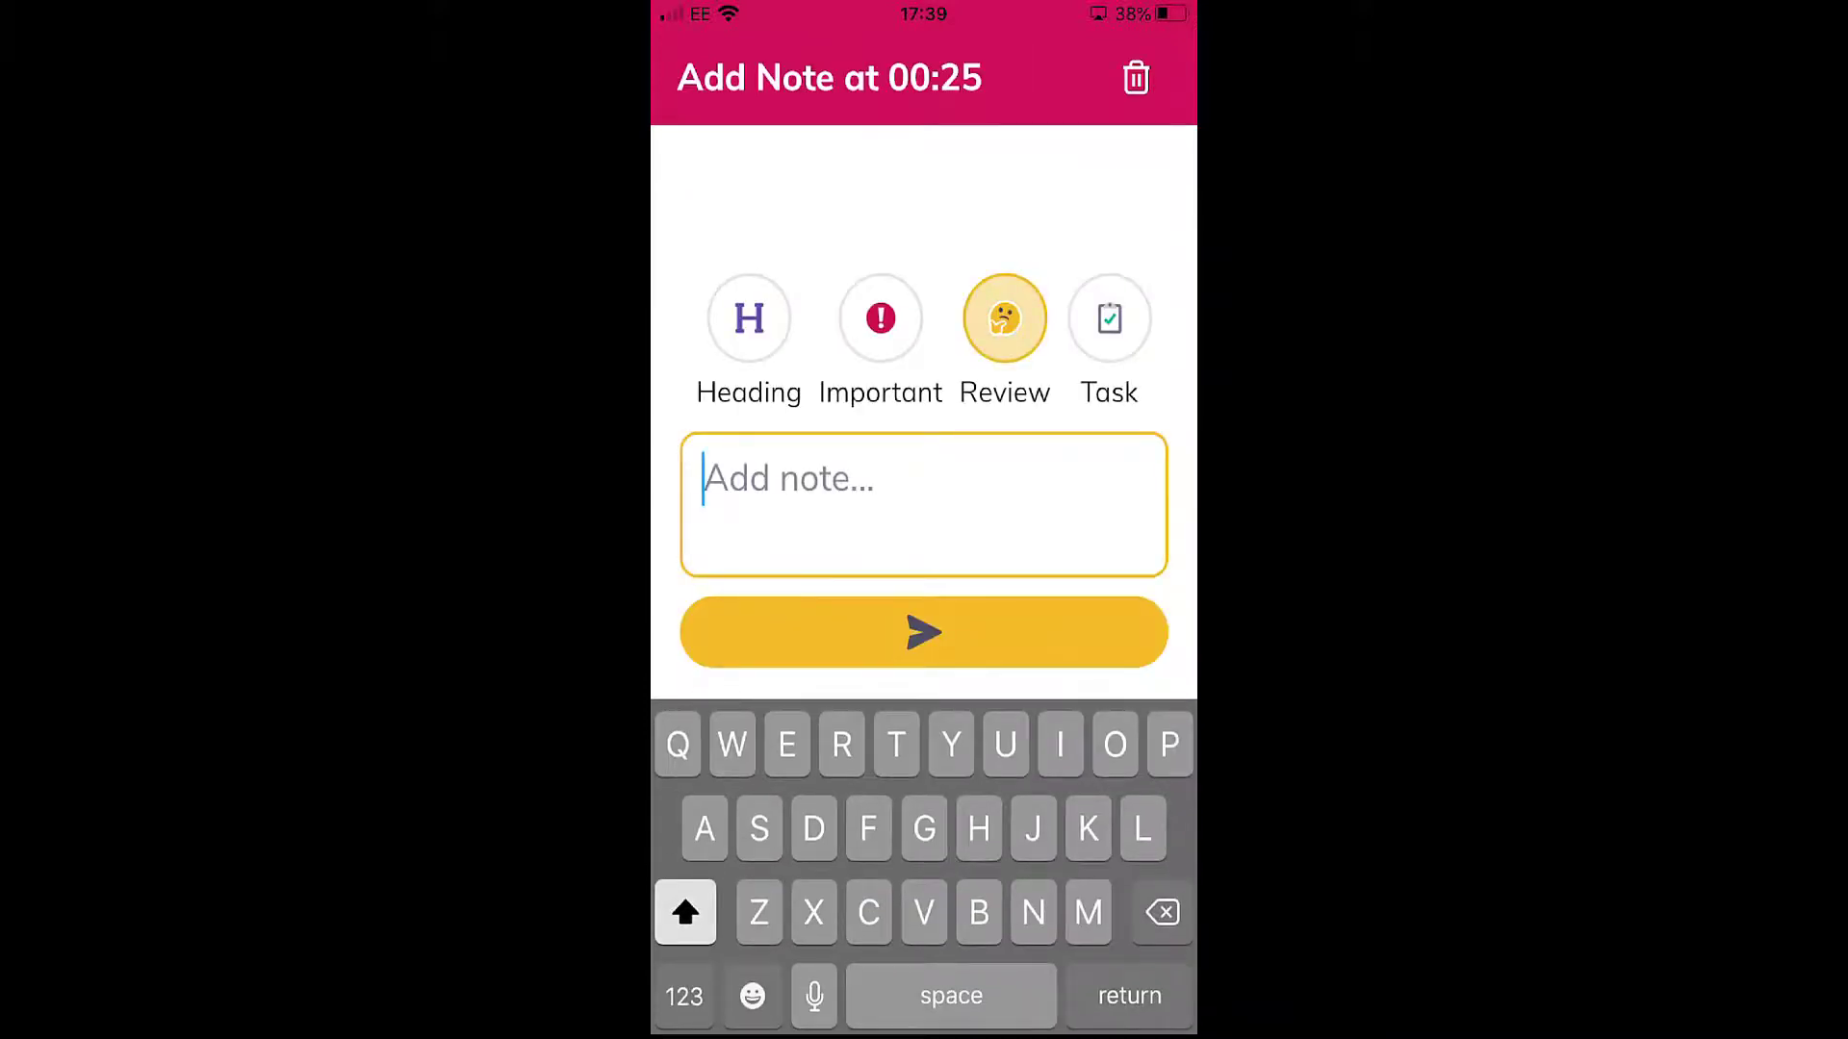
{"action": "left_click", "coordinate": [923, 633]}
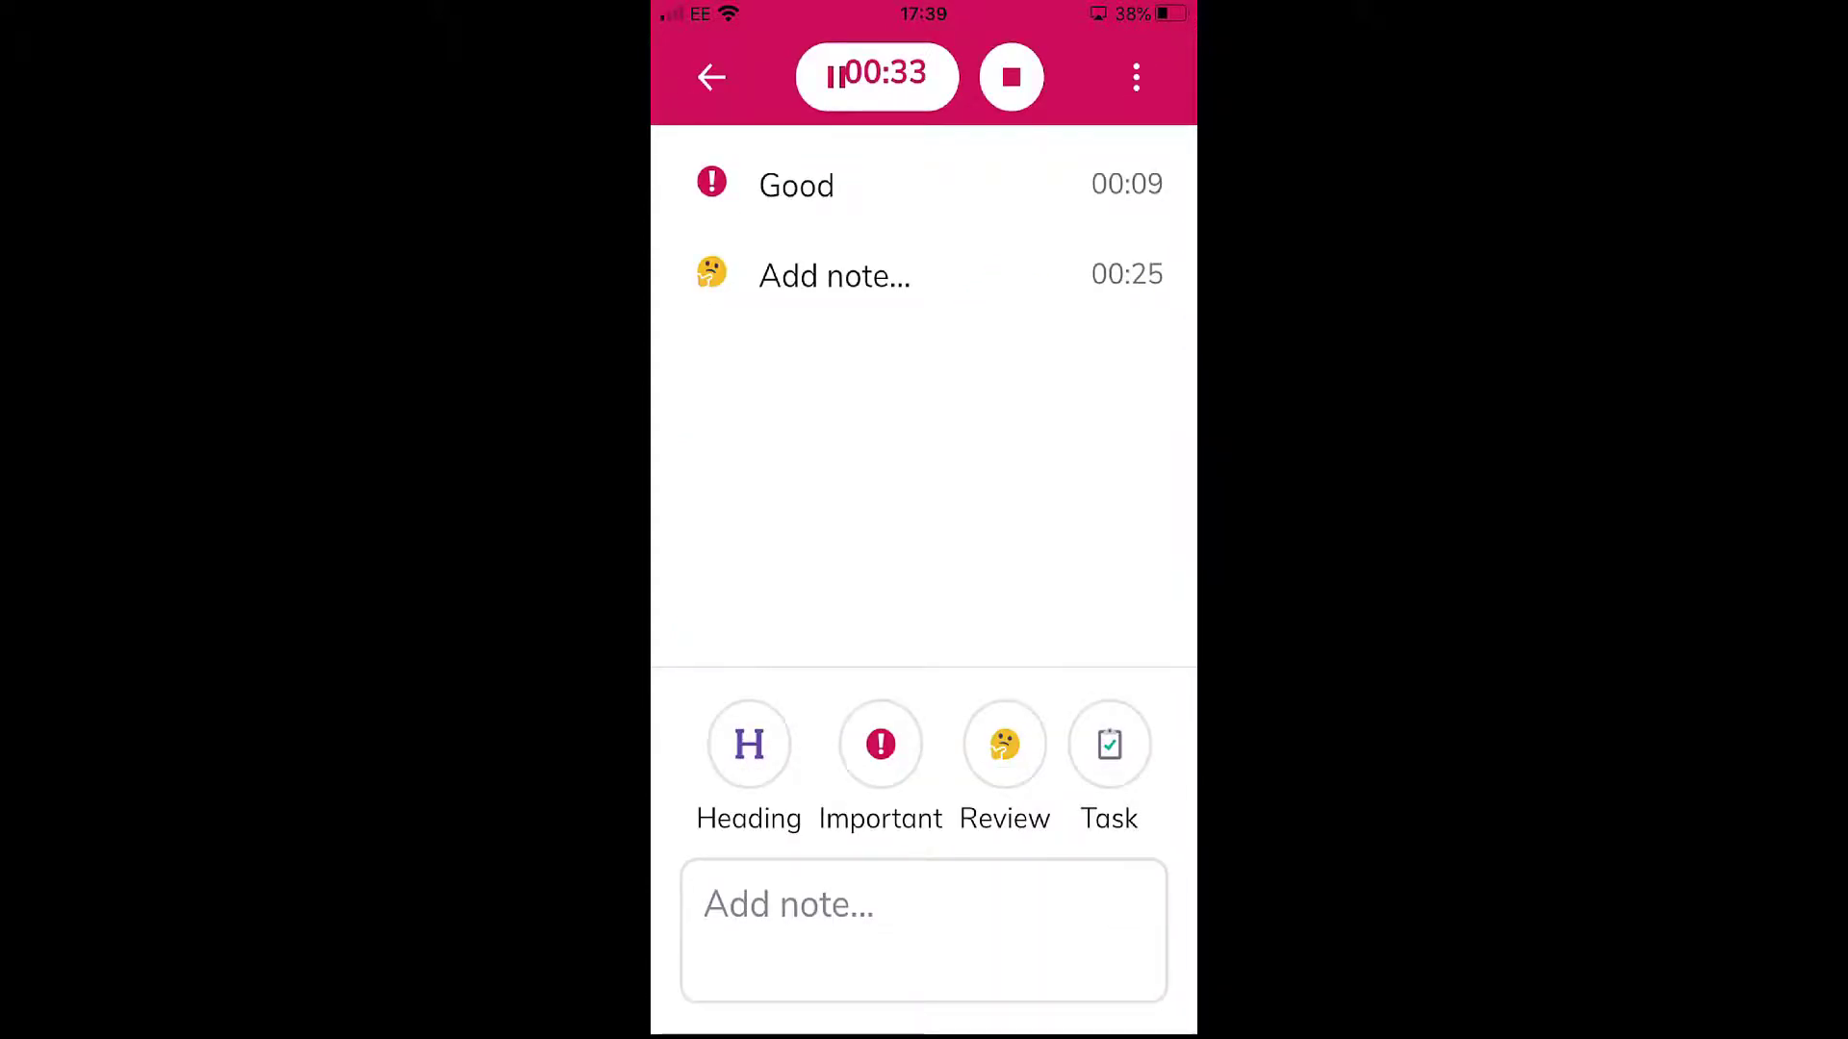
- Add a heading note reading "Really good" to the event being recorded
{"action": "left_click", "coordinate": [748, 744]}
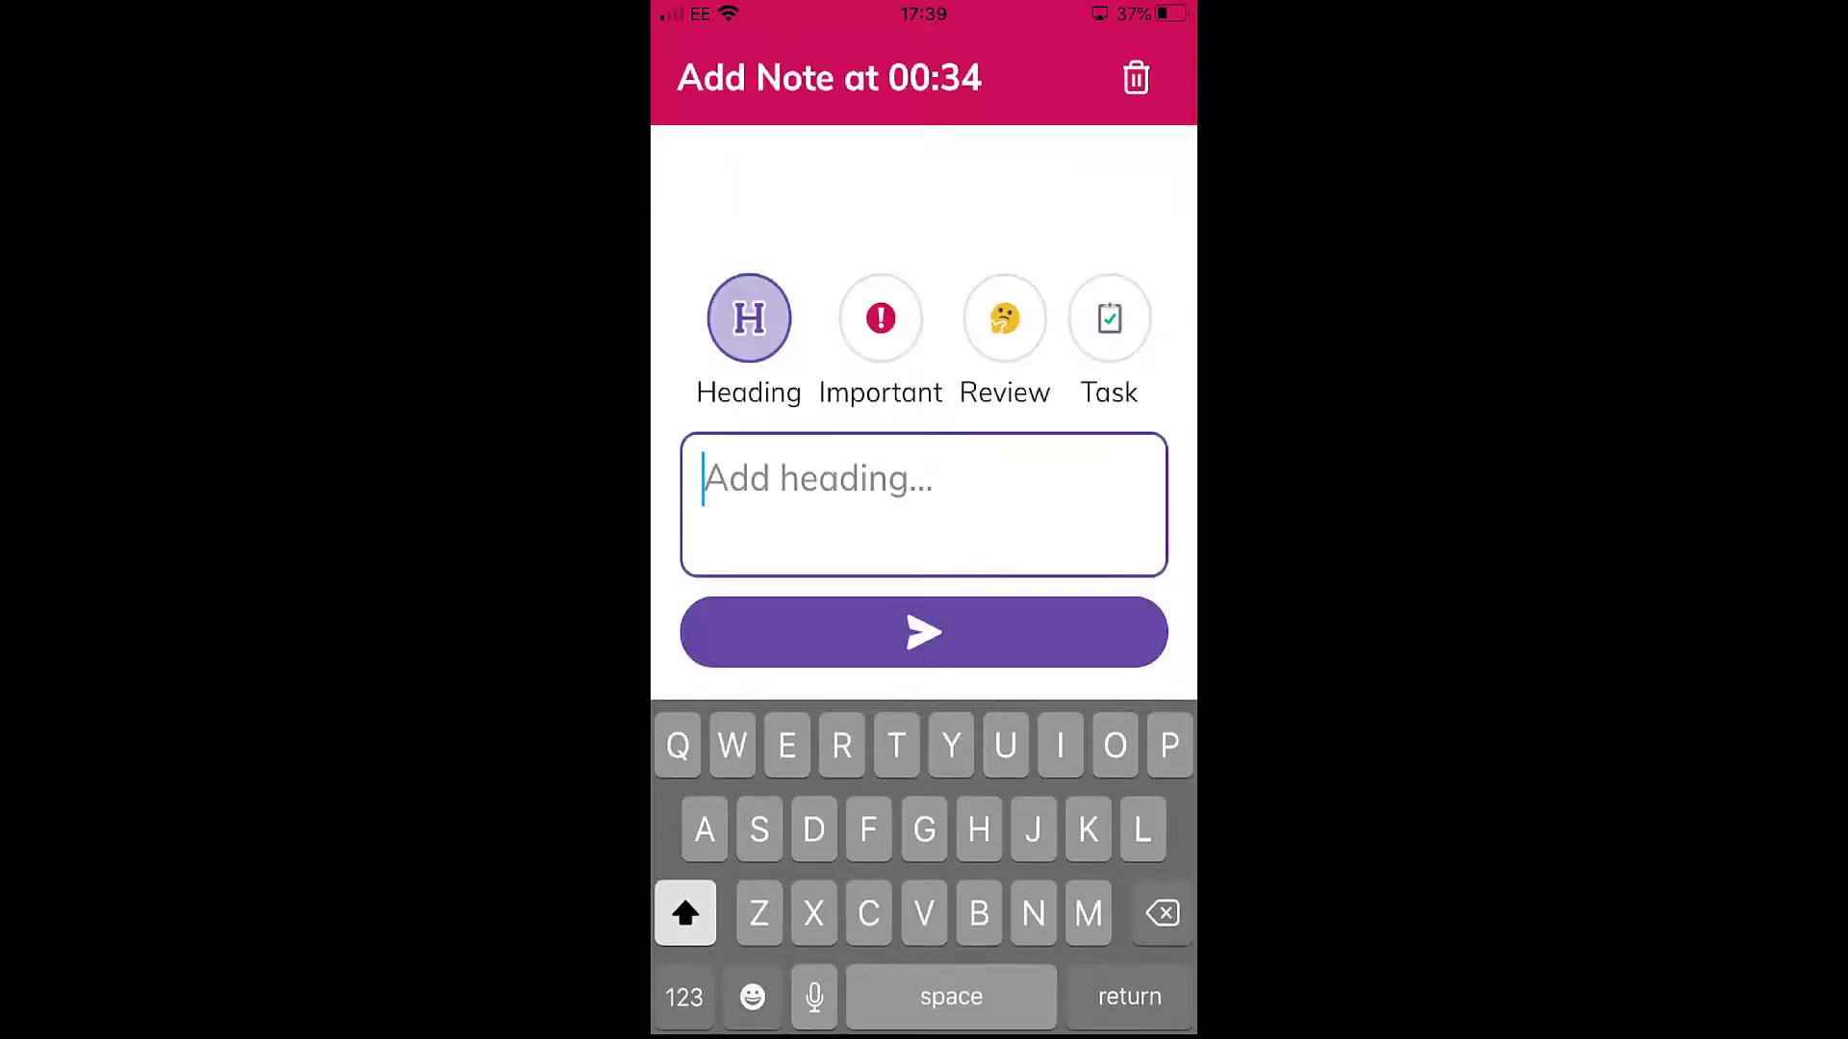
{"action": "type", "text": "Re"}
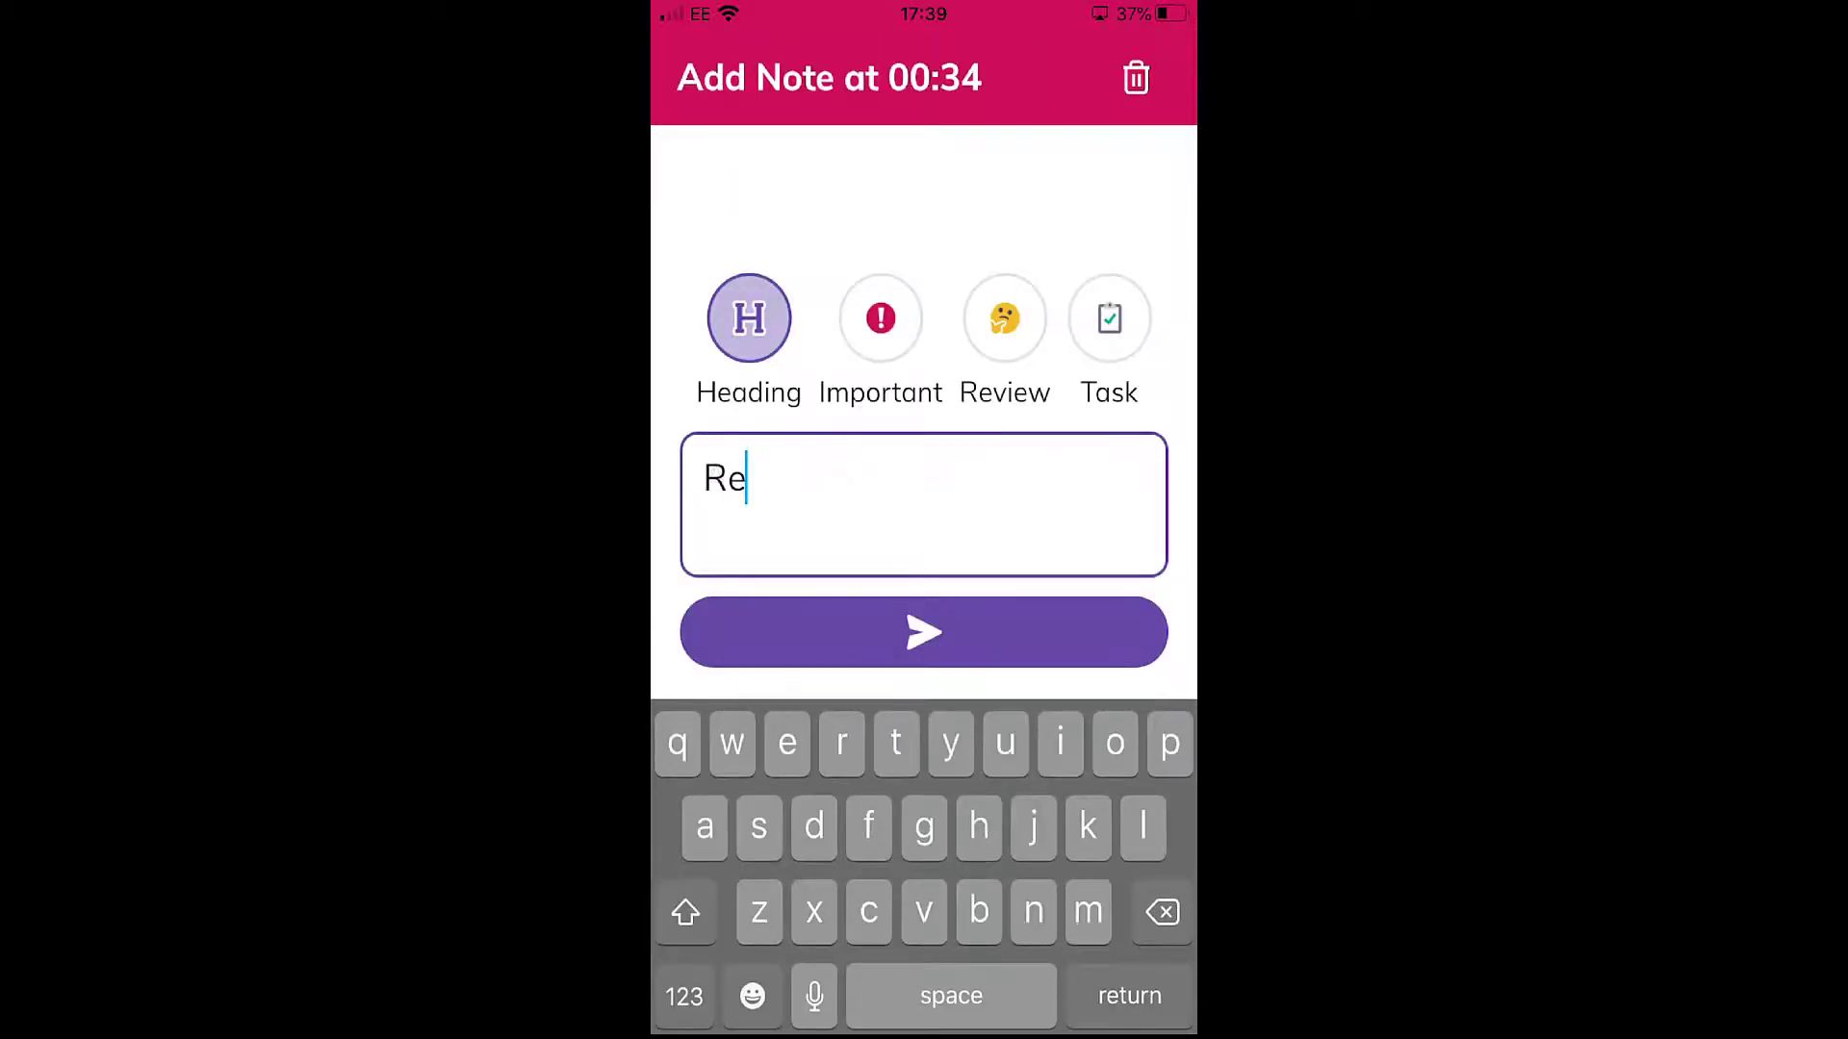
{"action": "type", "text": "ally g"}
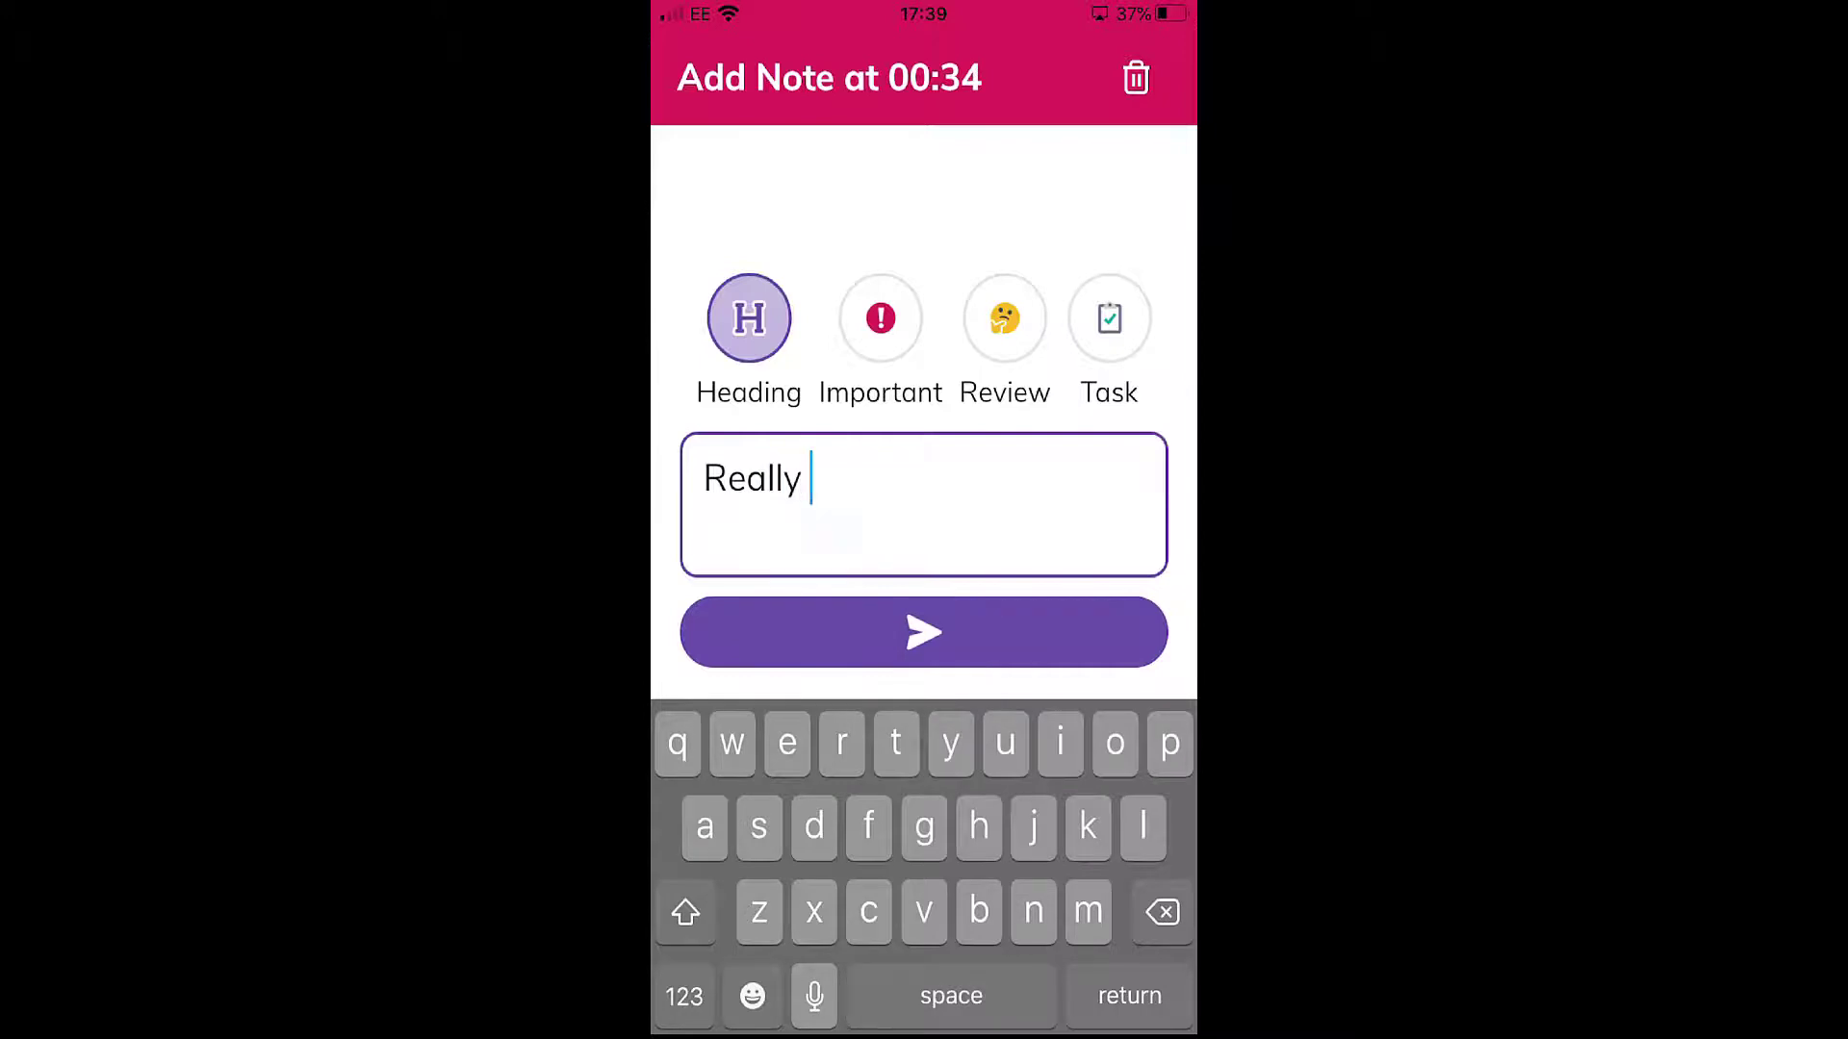
{"action": "type", "text": "ood"}
{"action": "key", "text": "Return"}
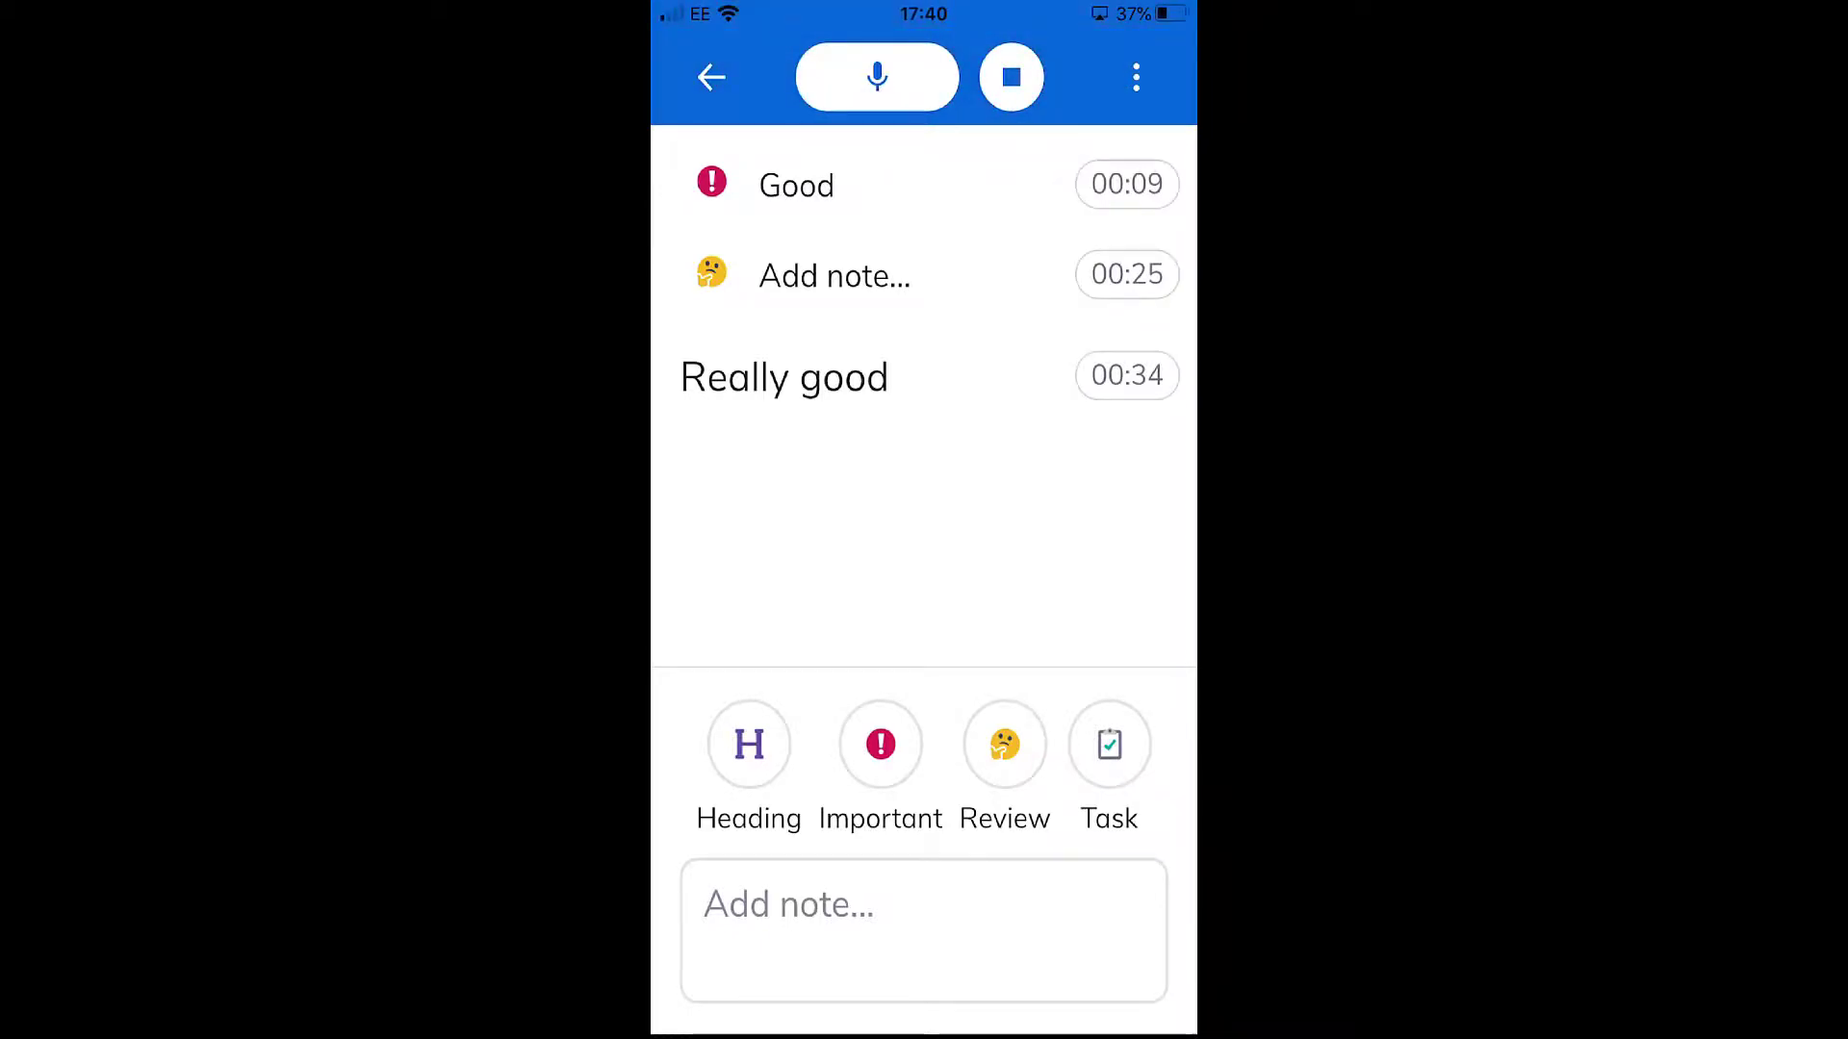
- Resume and end the Health recording, and play it back from the start to 00:02
{"action": "left_click", "coordinate": [877, 77]}
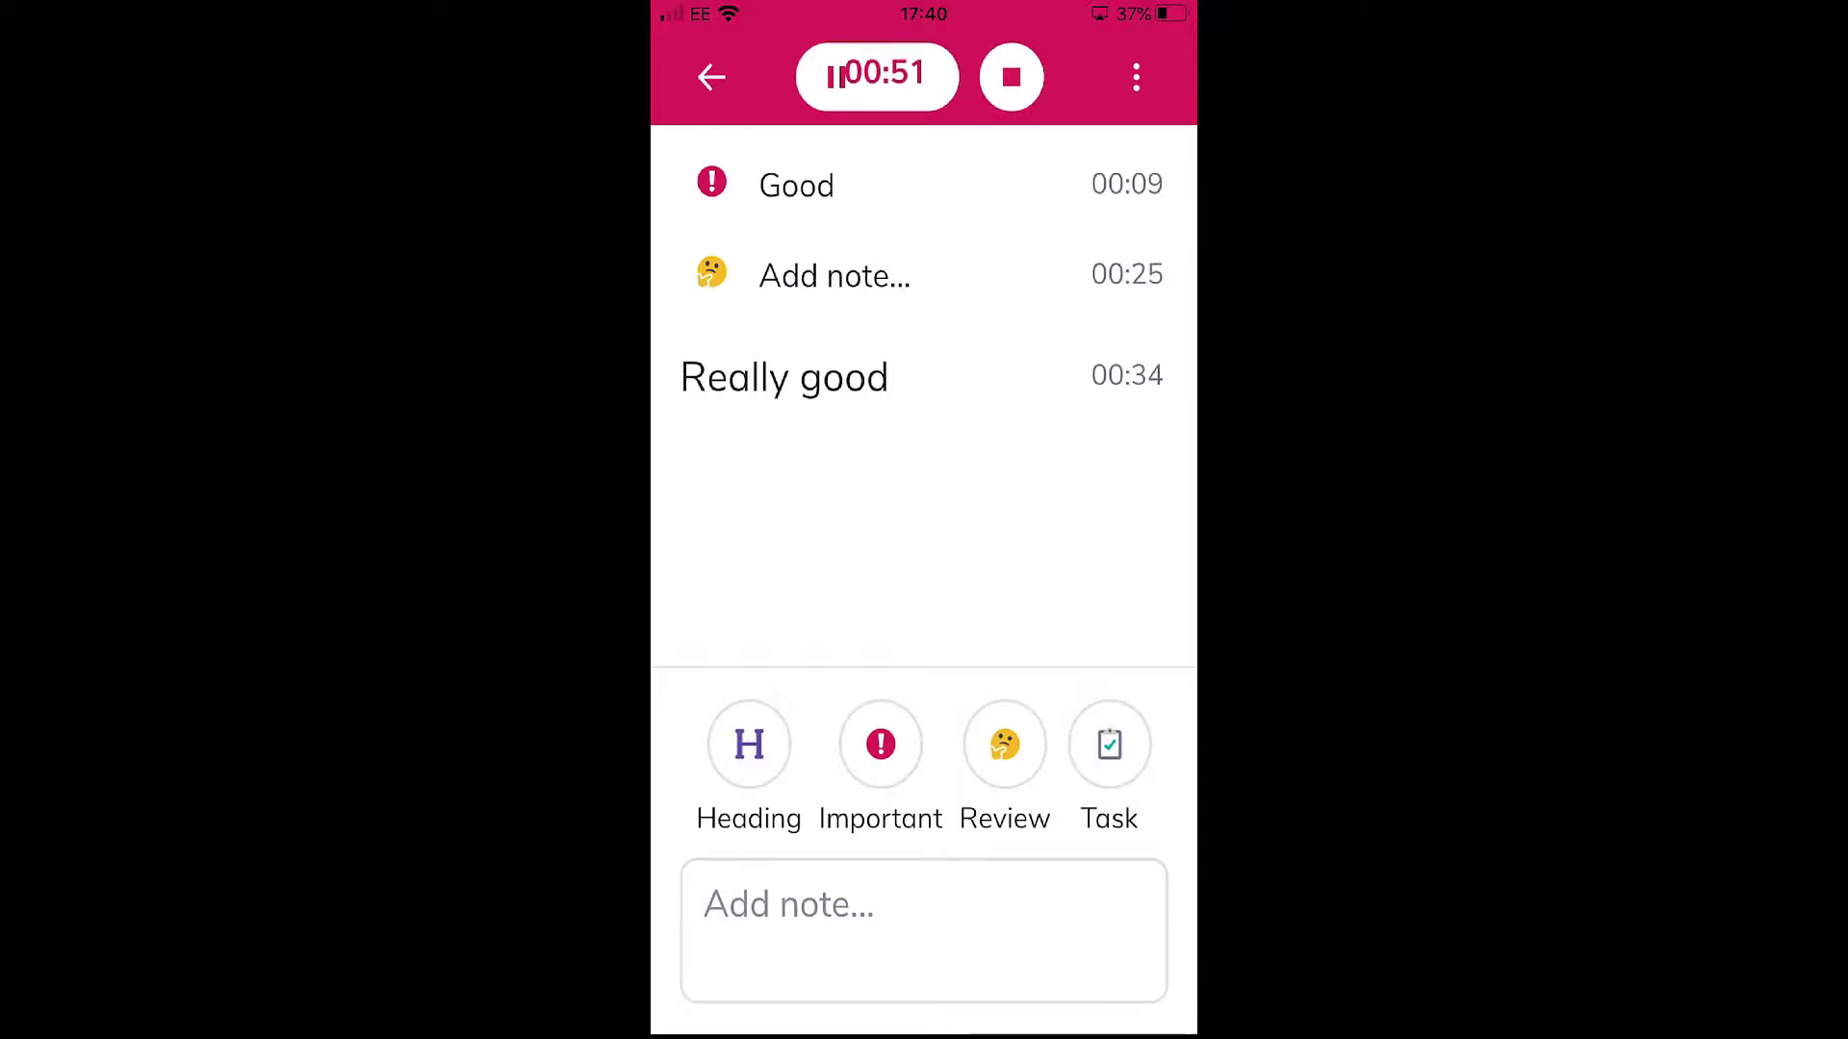
{"action": "left_click", "coordinate": [1011, 77]}
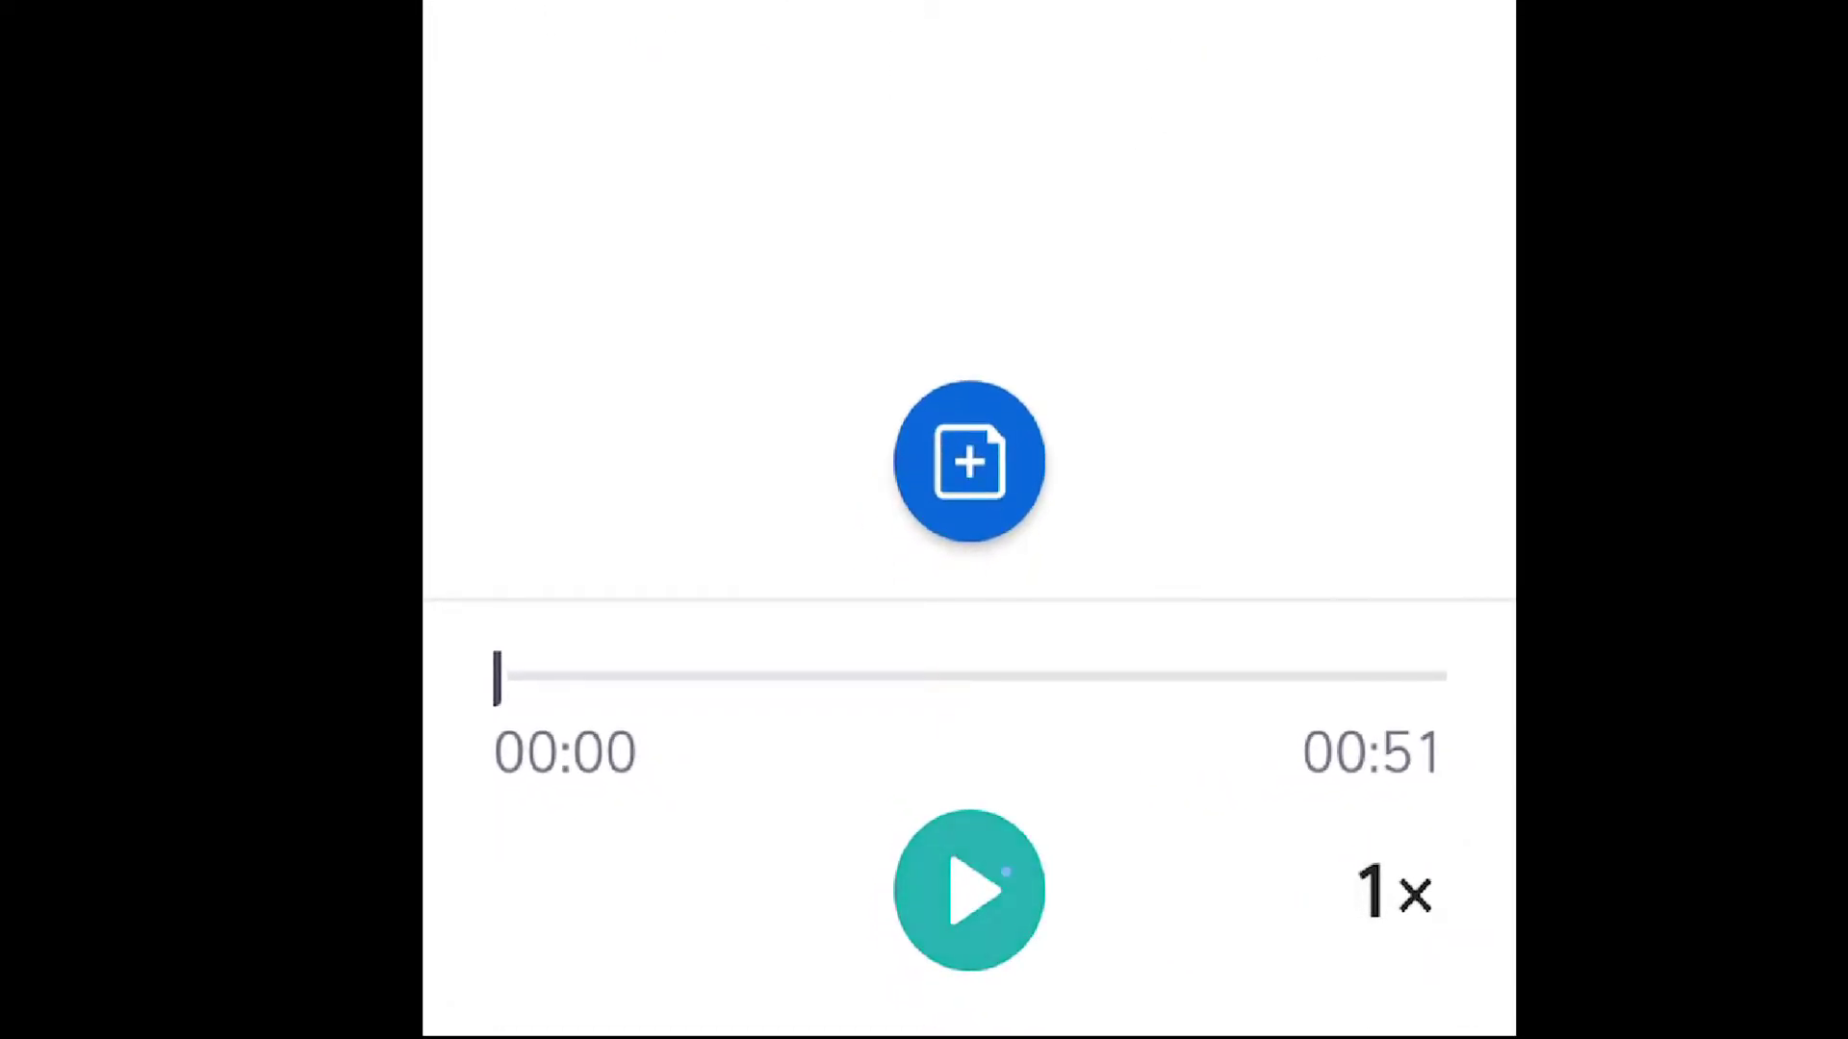
{"action": "left_click", "coordinate": [1006, 873]}
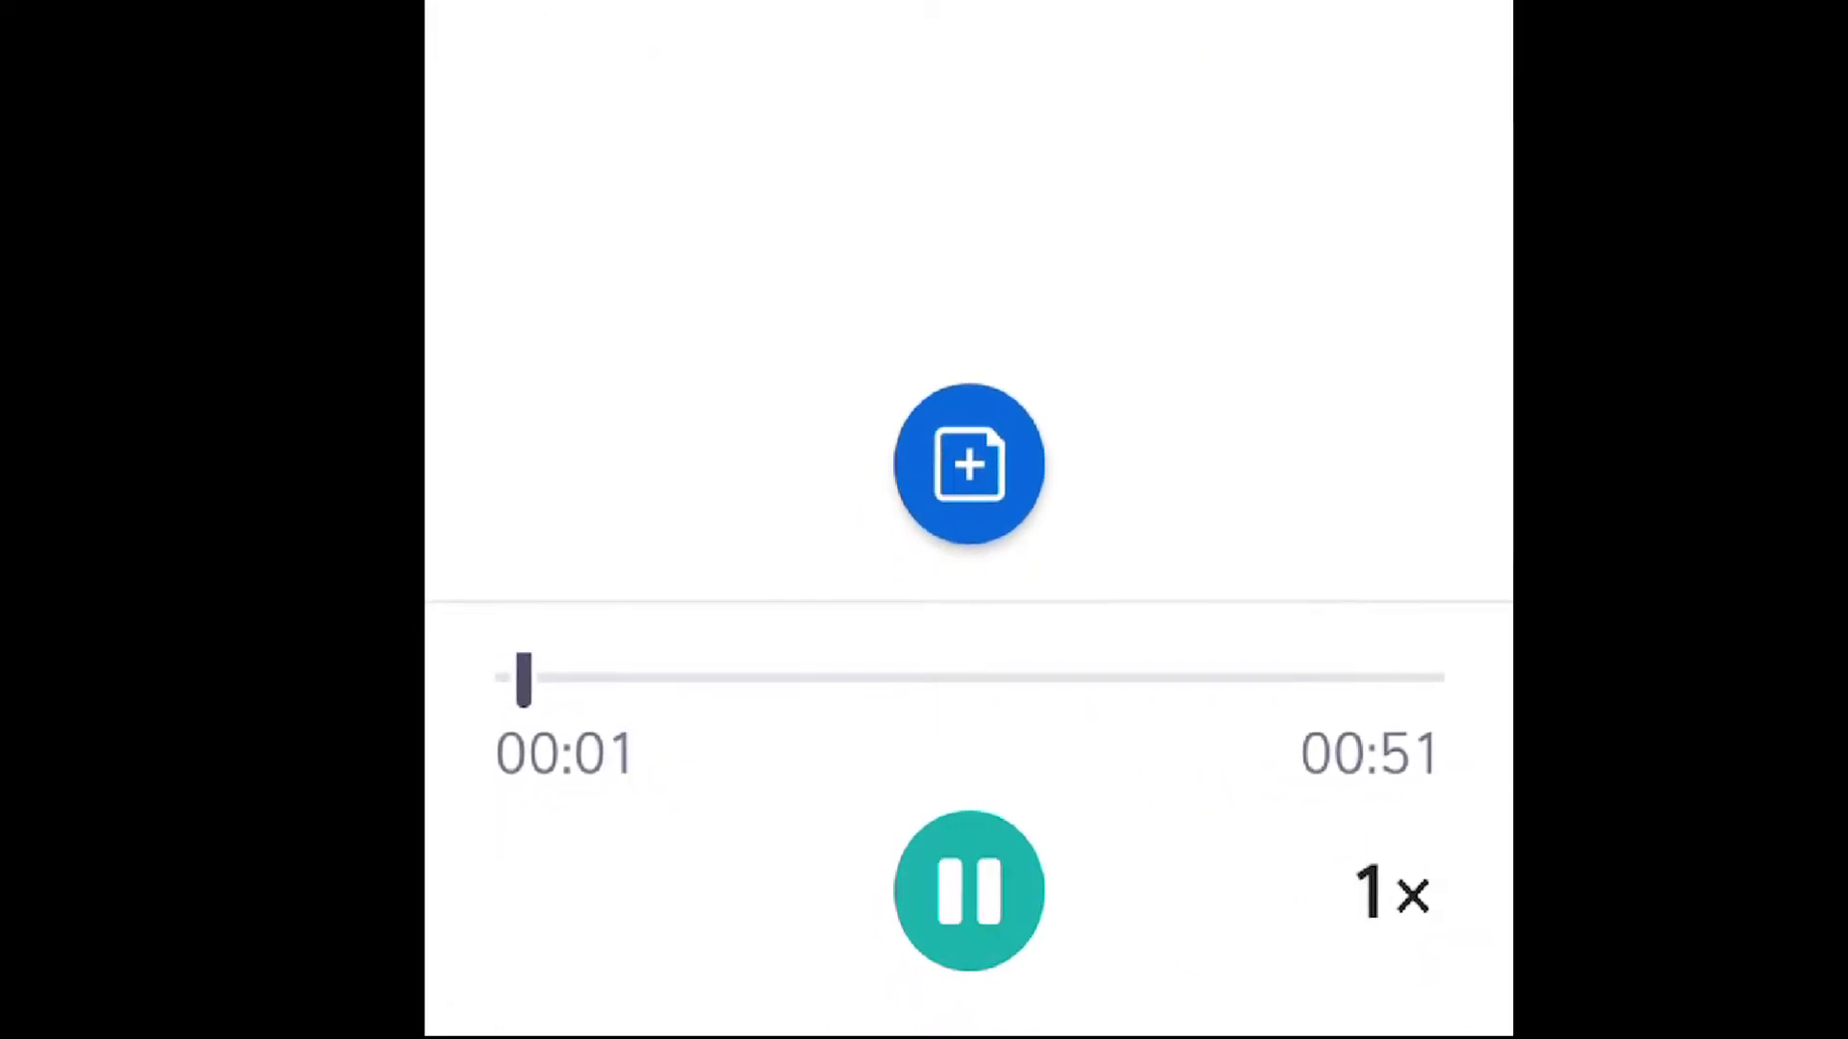
{"action": "left_click", "coordinate": [969, 890]}
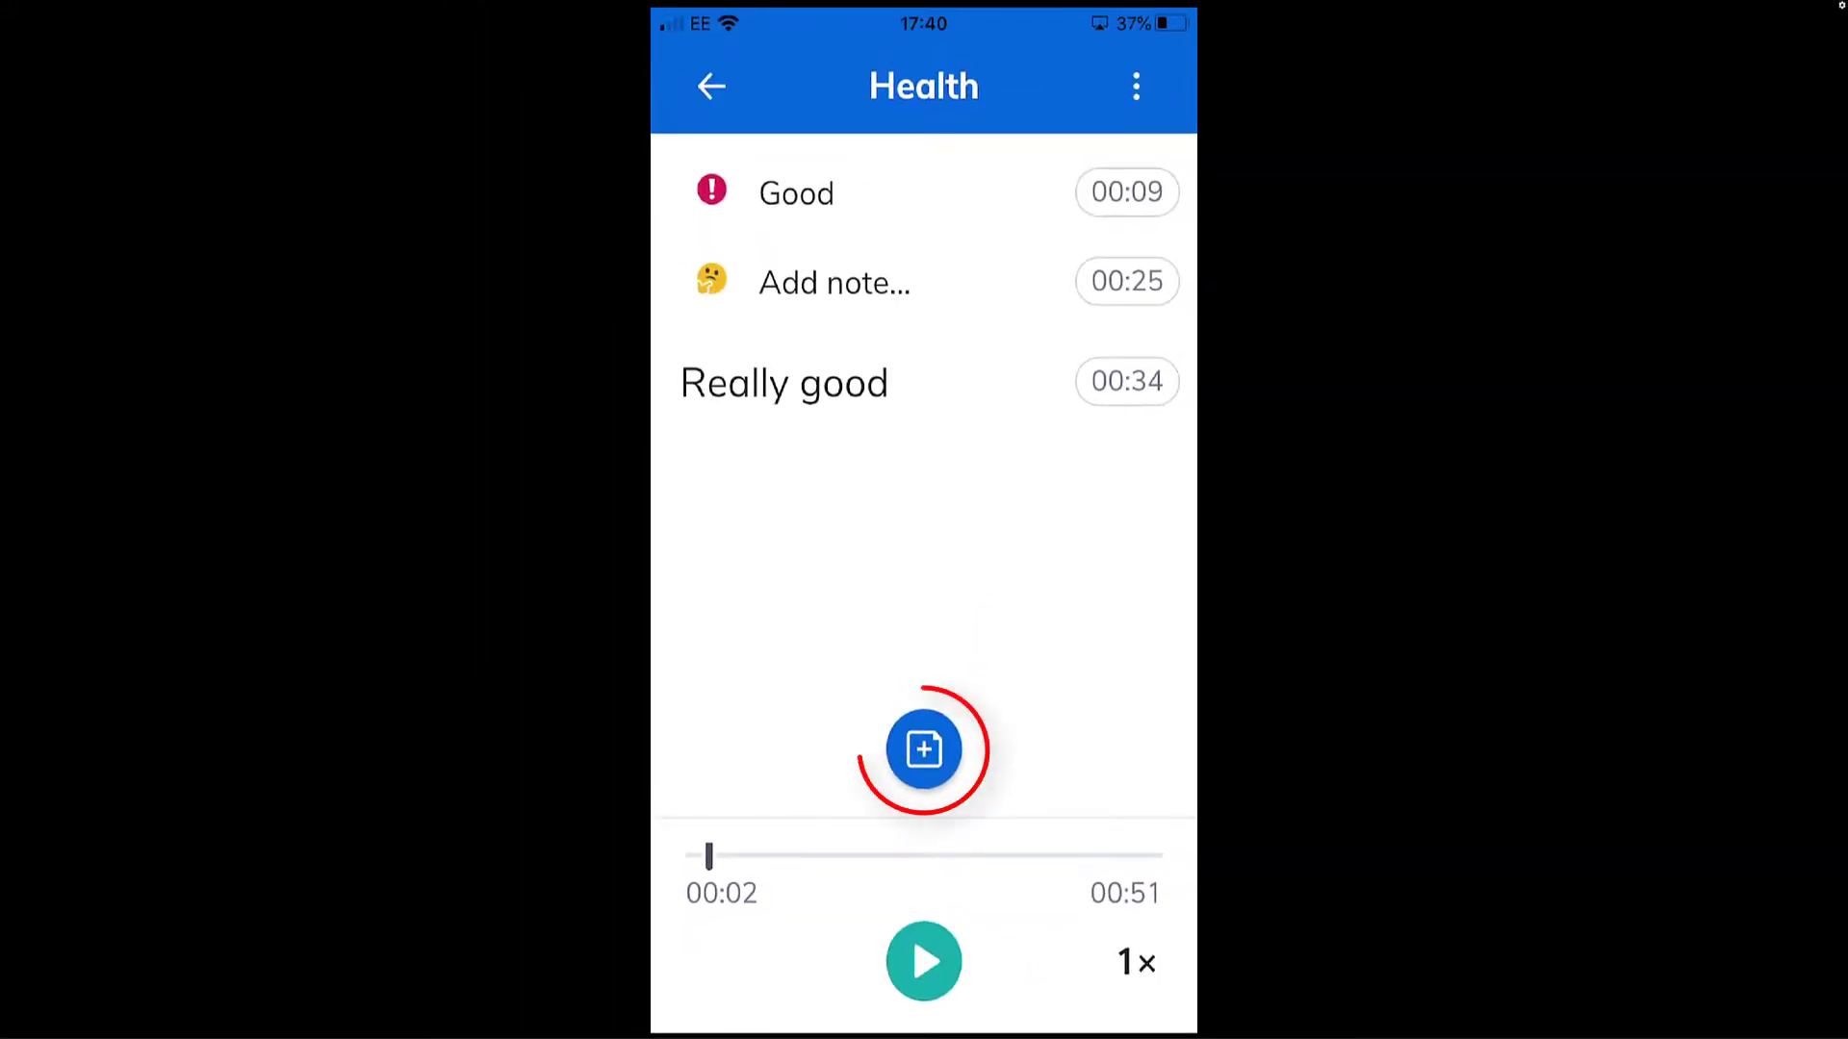
- Add a plain note reading "Good" at 00:02 of the Health recording
{"action": "left_click", "coordinate": [924, 749]}
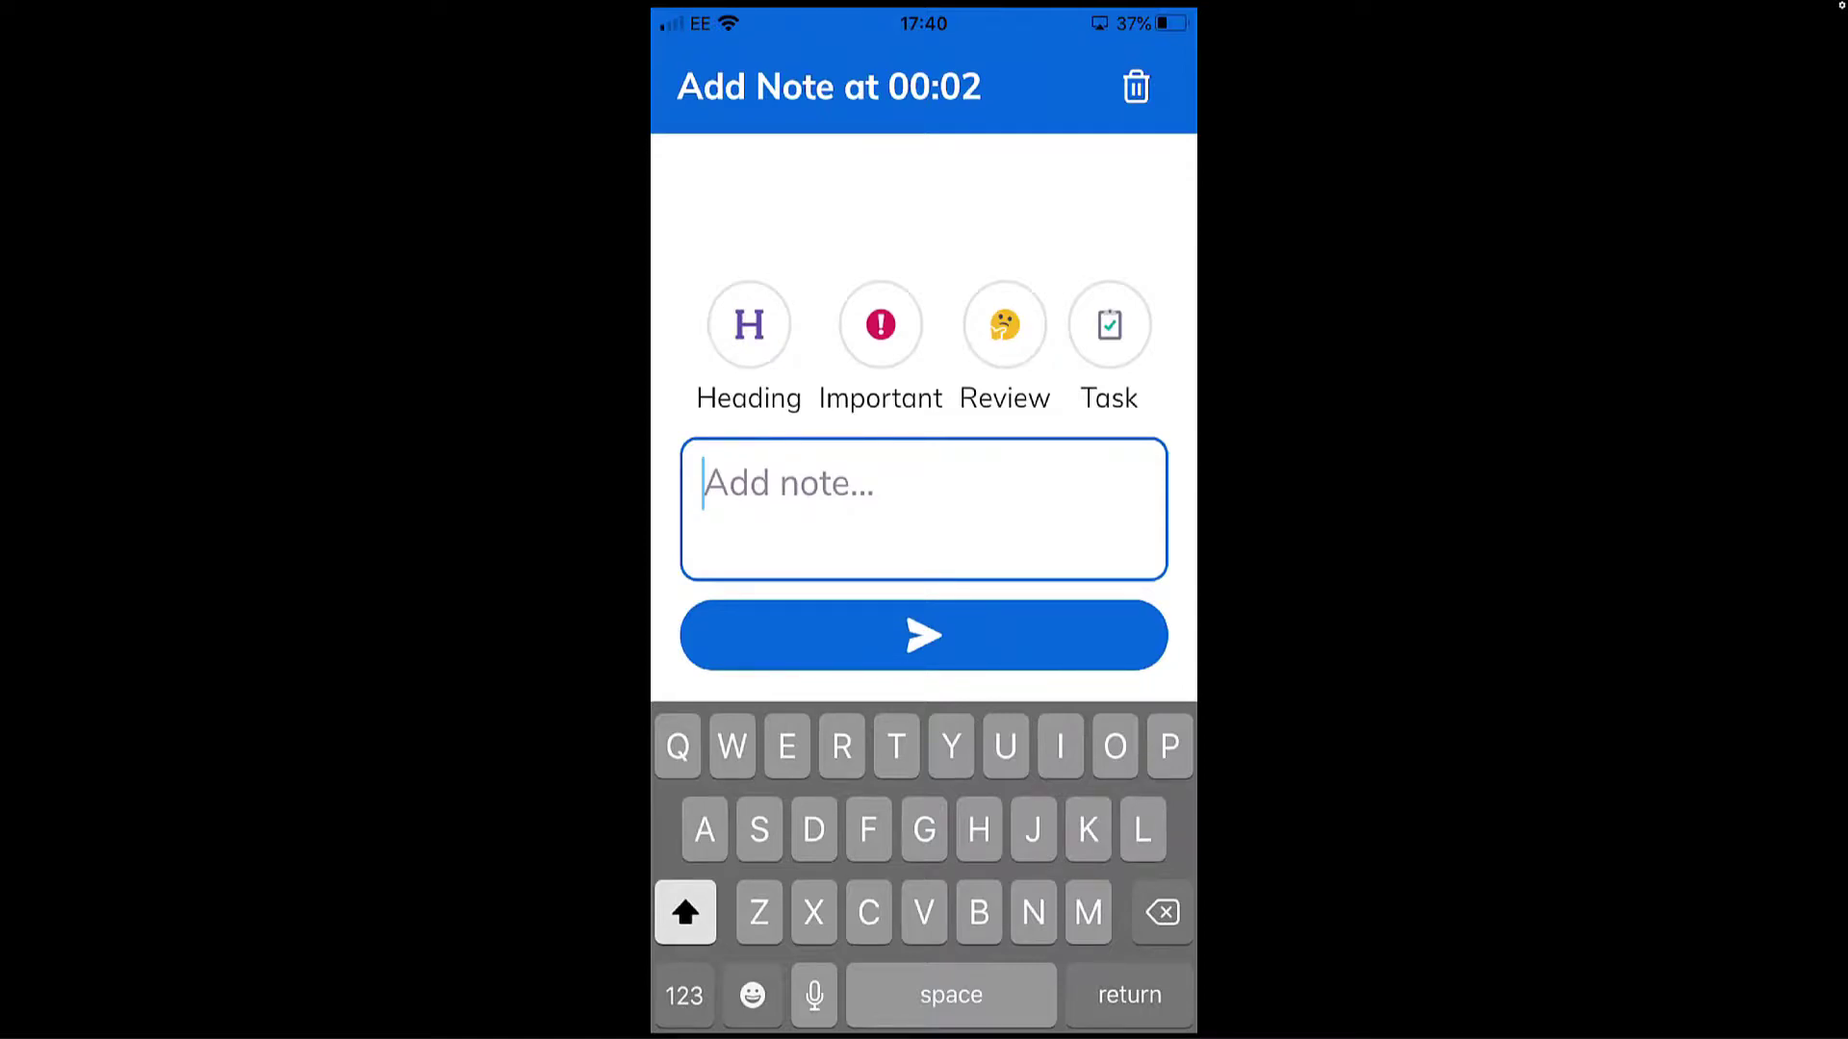
{"action": "type", "text": "Good"}
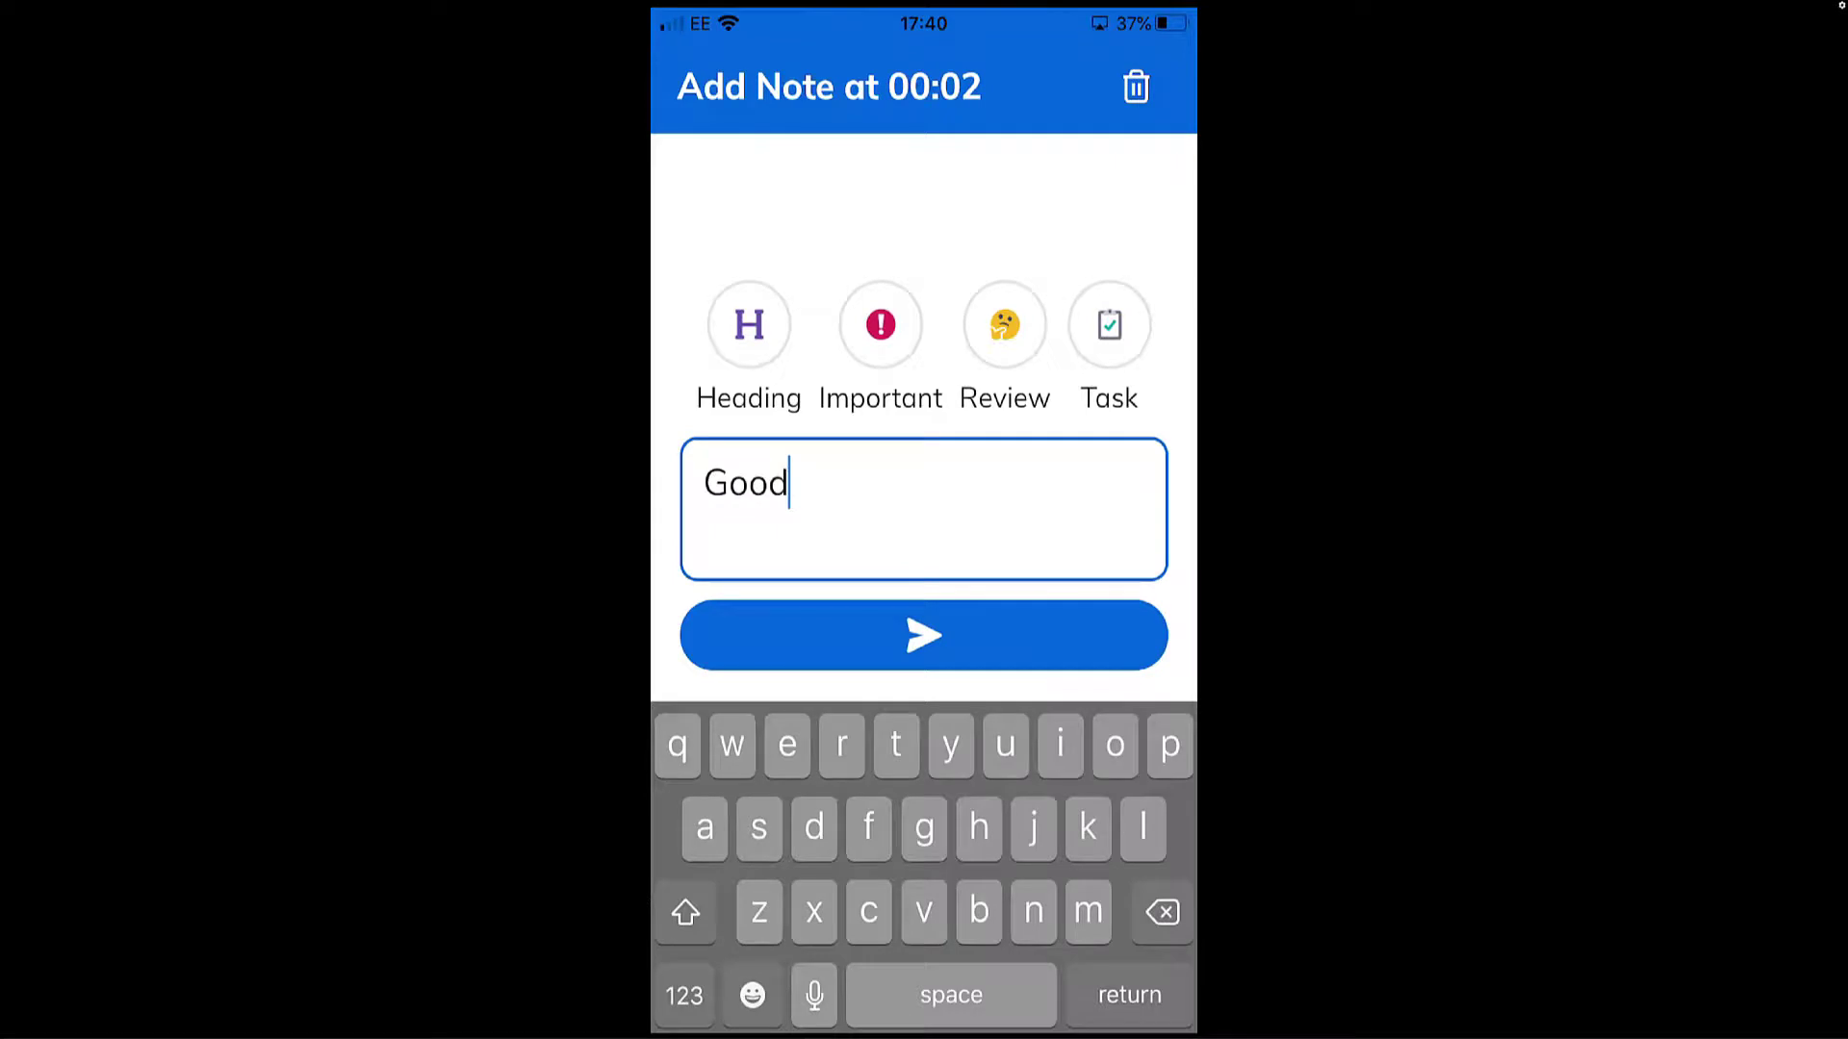
{"action": "left_click", "coordinate": [924, 635]}
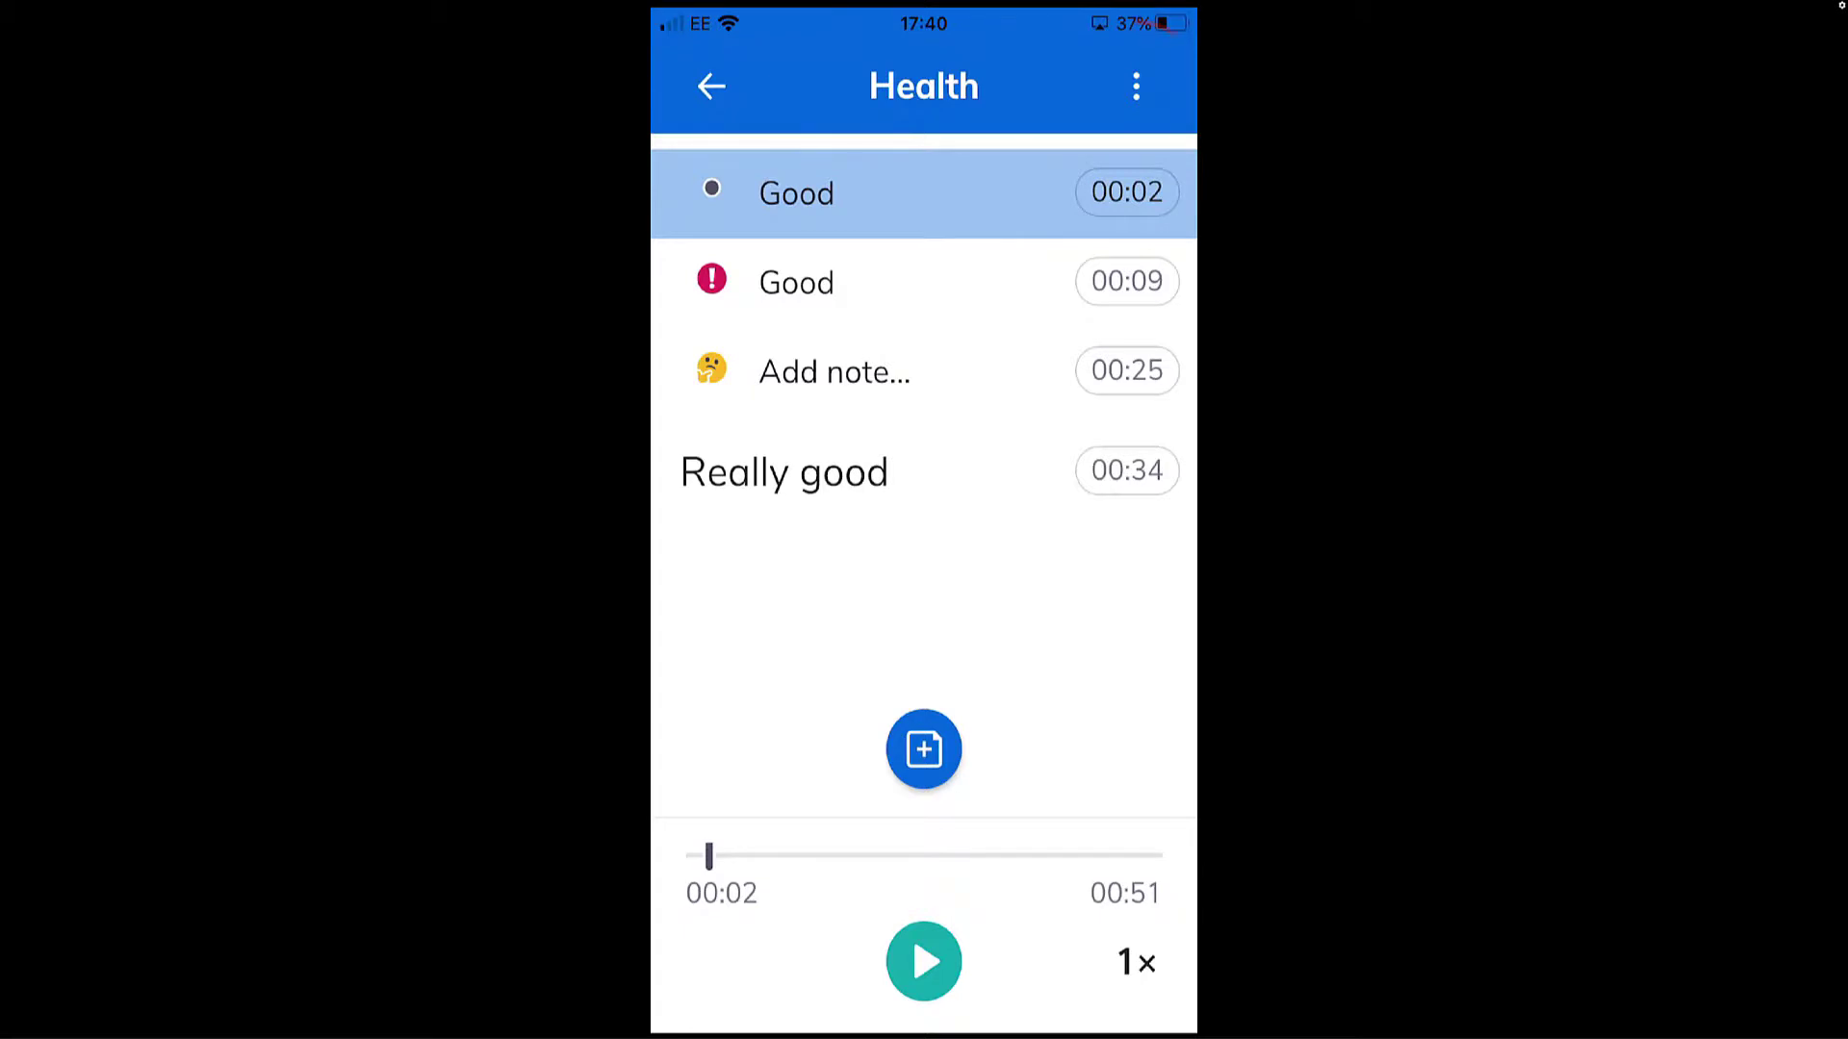
- View the available options for the Health event and return to the list of events
{"action": "left_click", "coordinate": [1135, 86]}
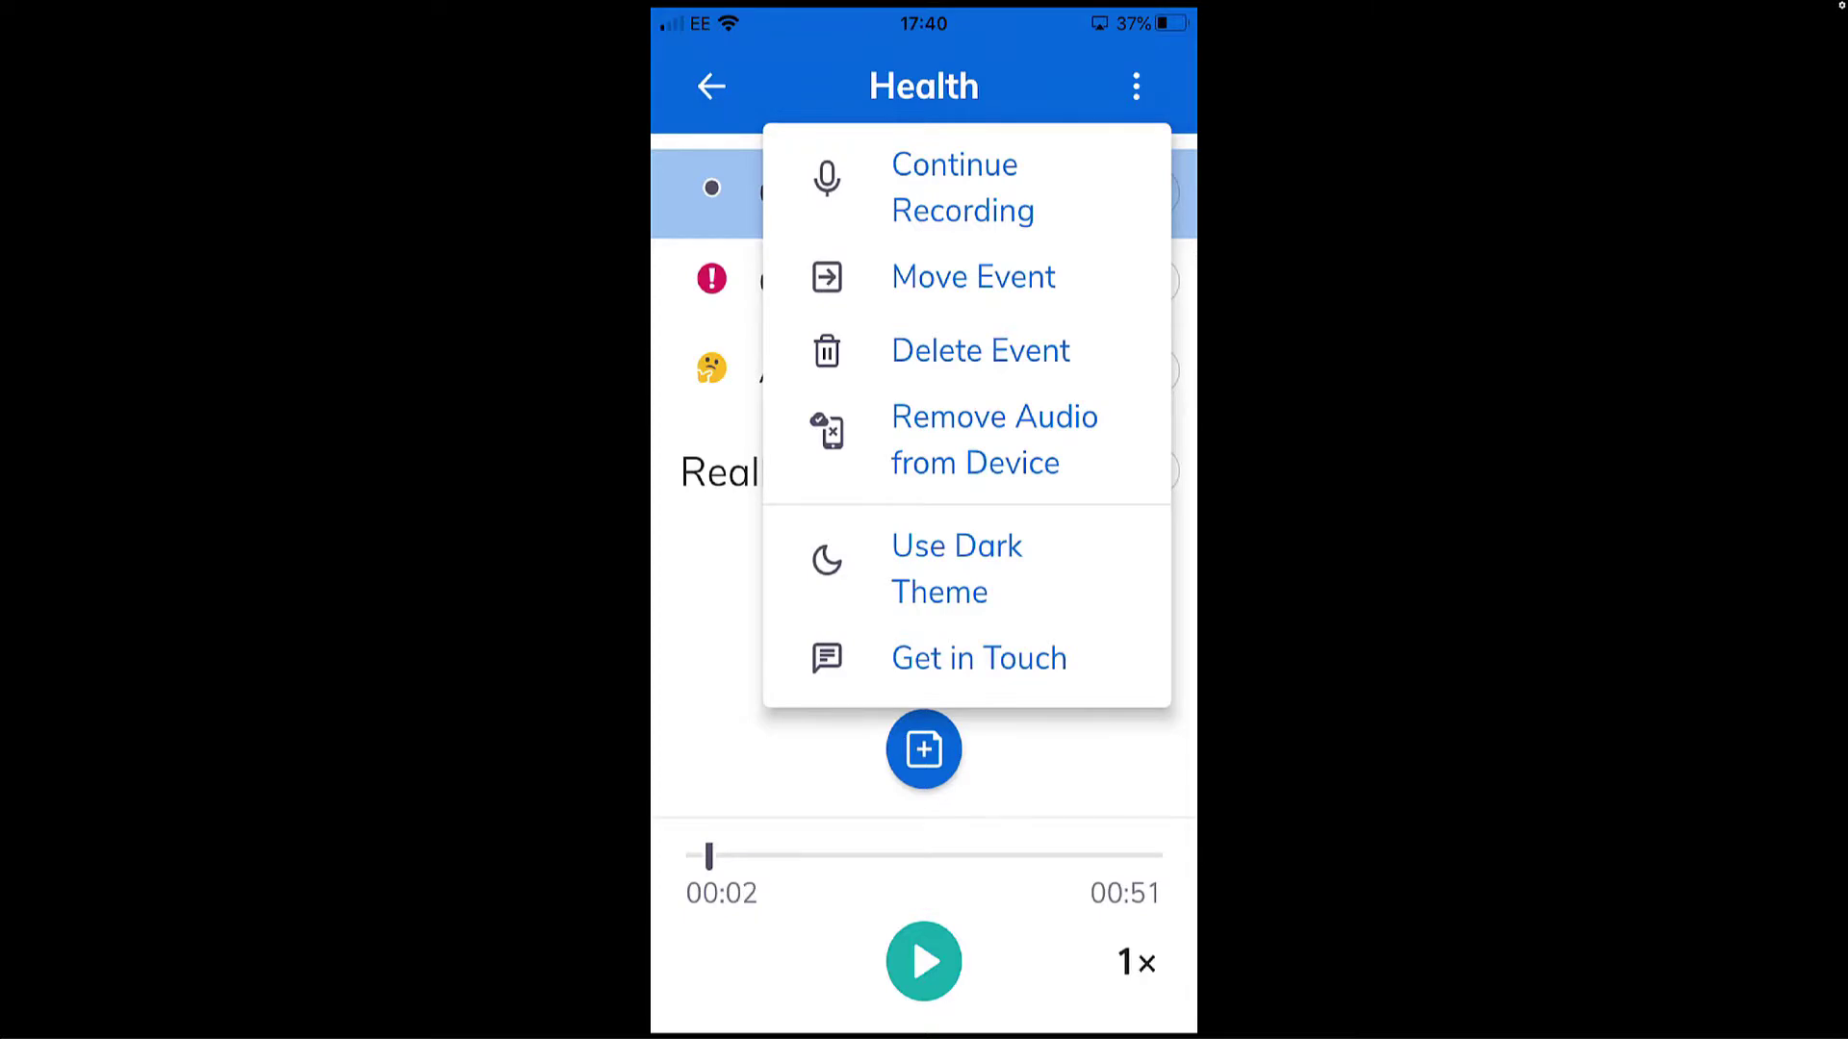
{"action": "left_click", "coordinate": [978, 659]}
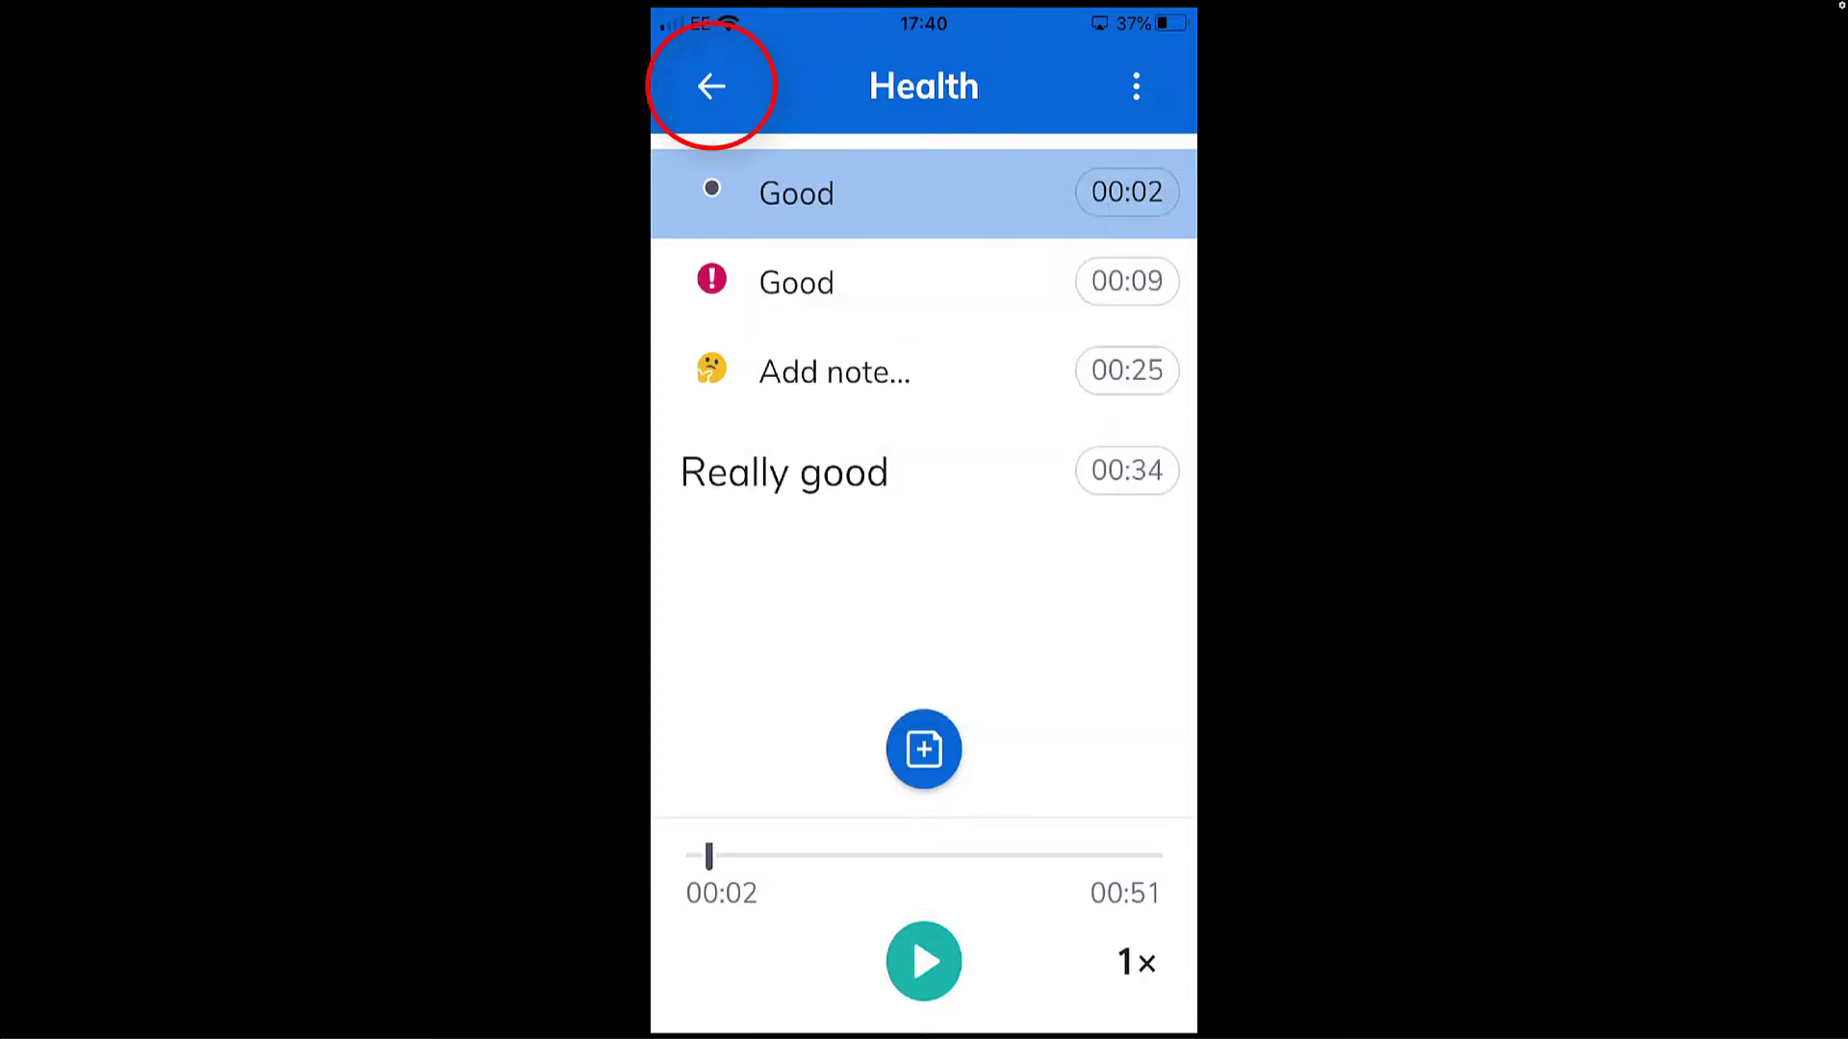
{"action": "left_click", "coordinate": [711, 85]}
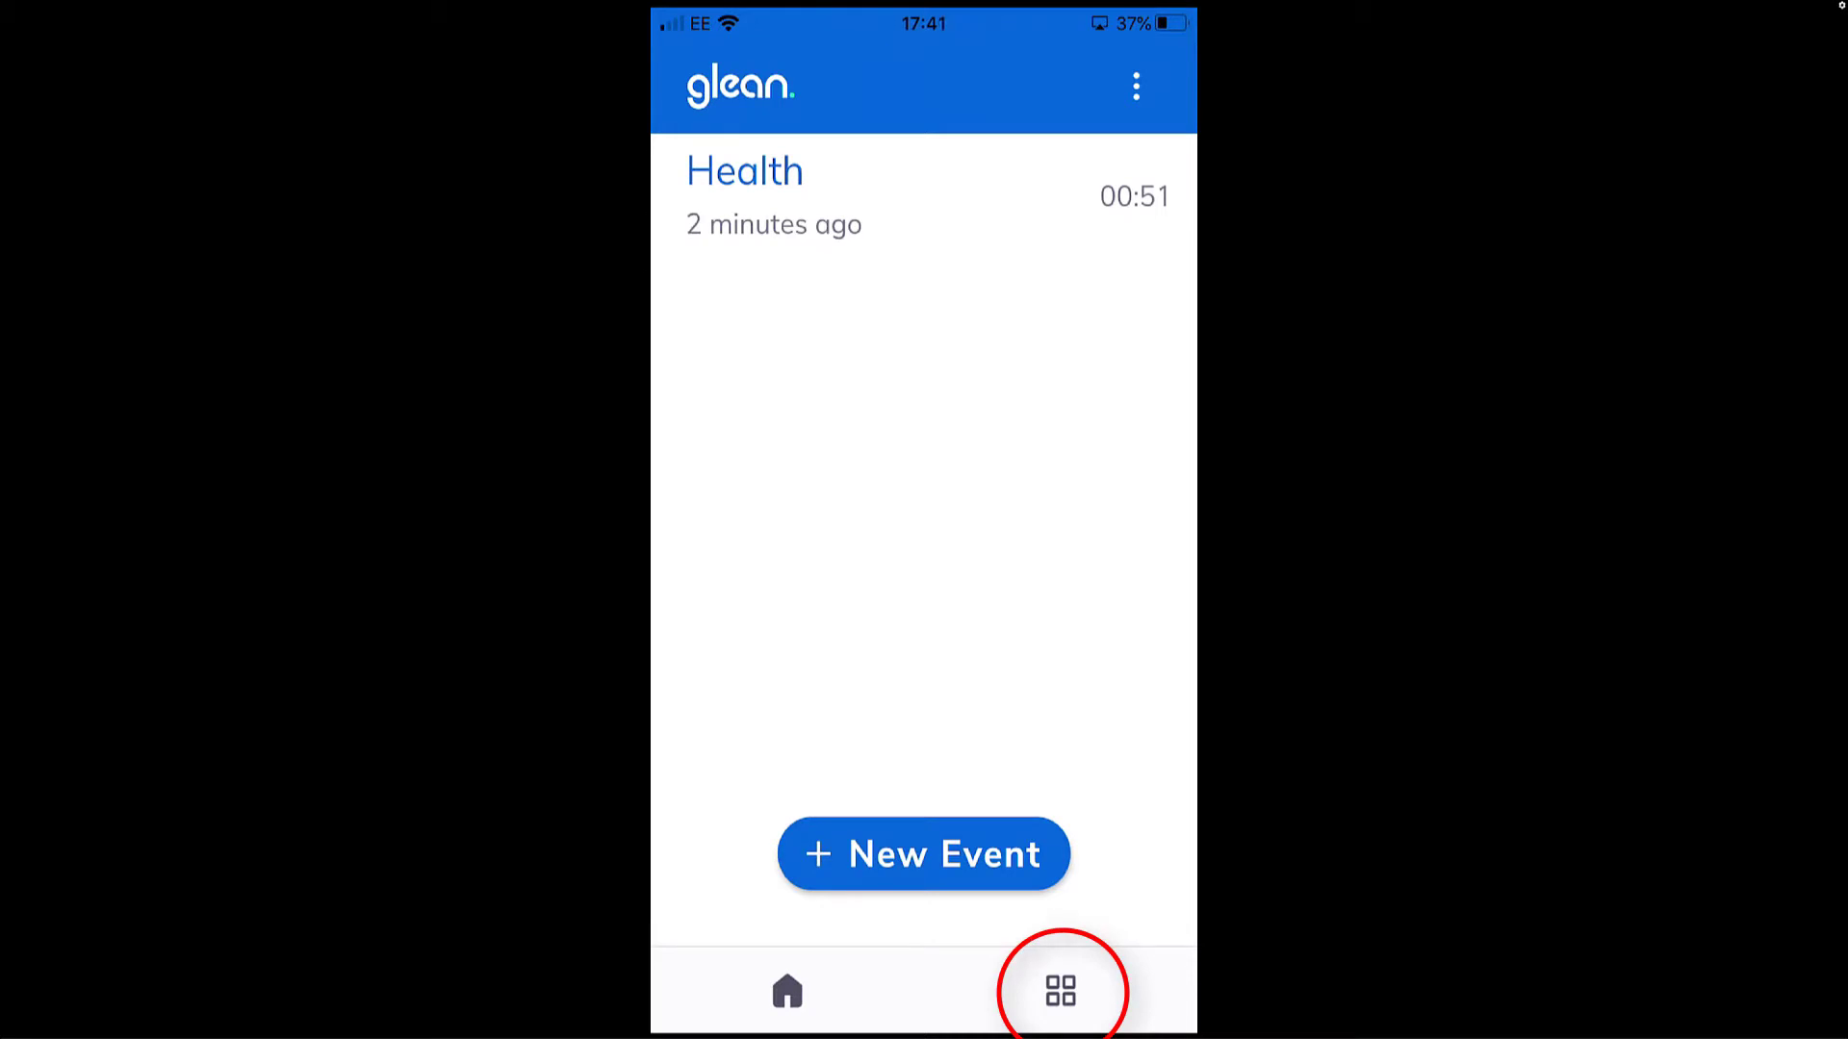
- View the Collections page and the new collection form without creating one, and return to Home
{"action": "left_click", "coordinate": [1060, 991]}
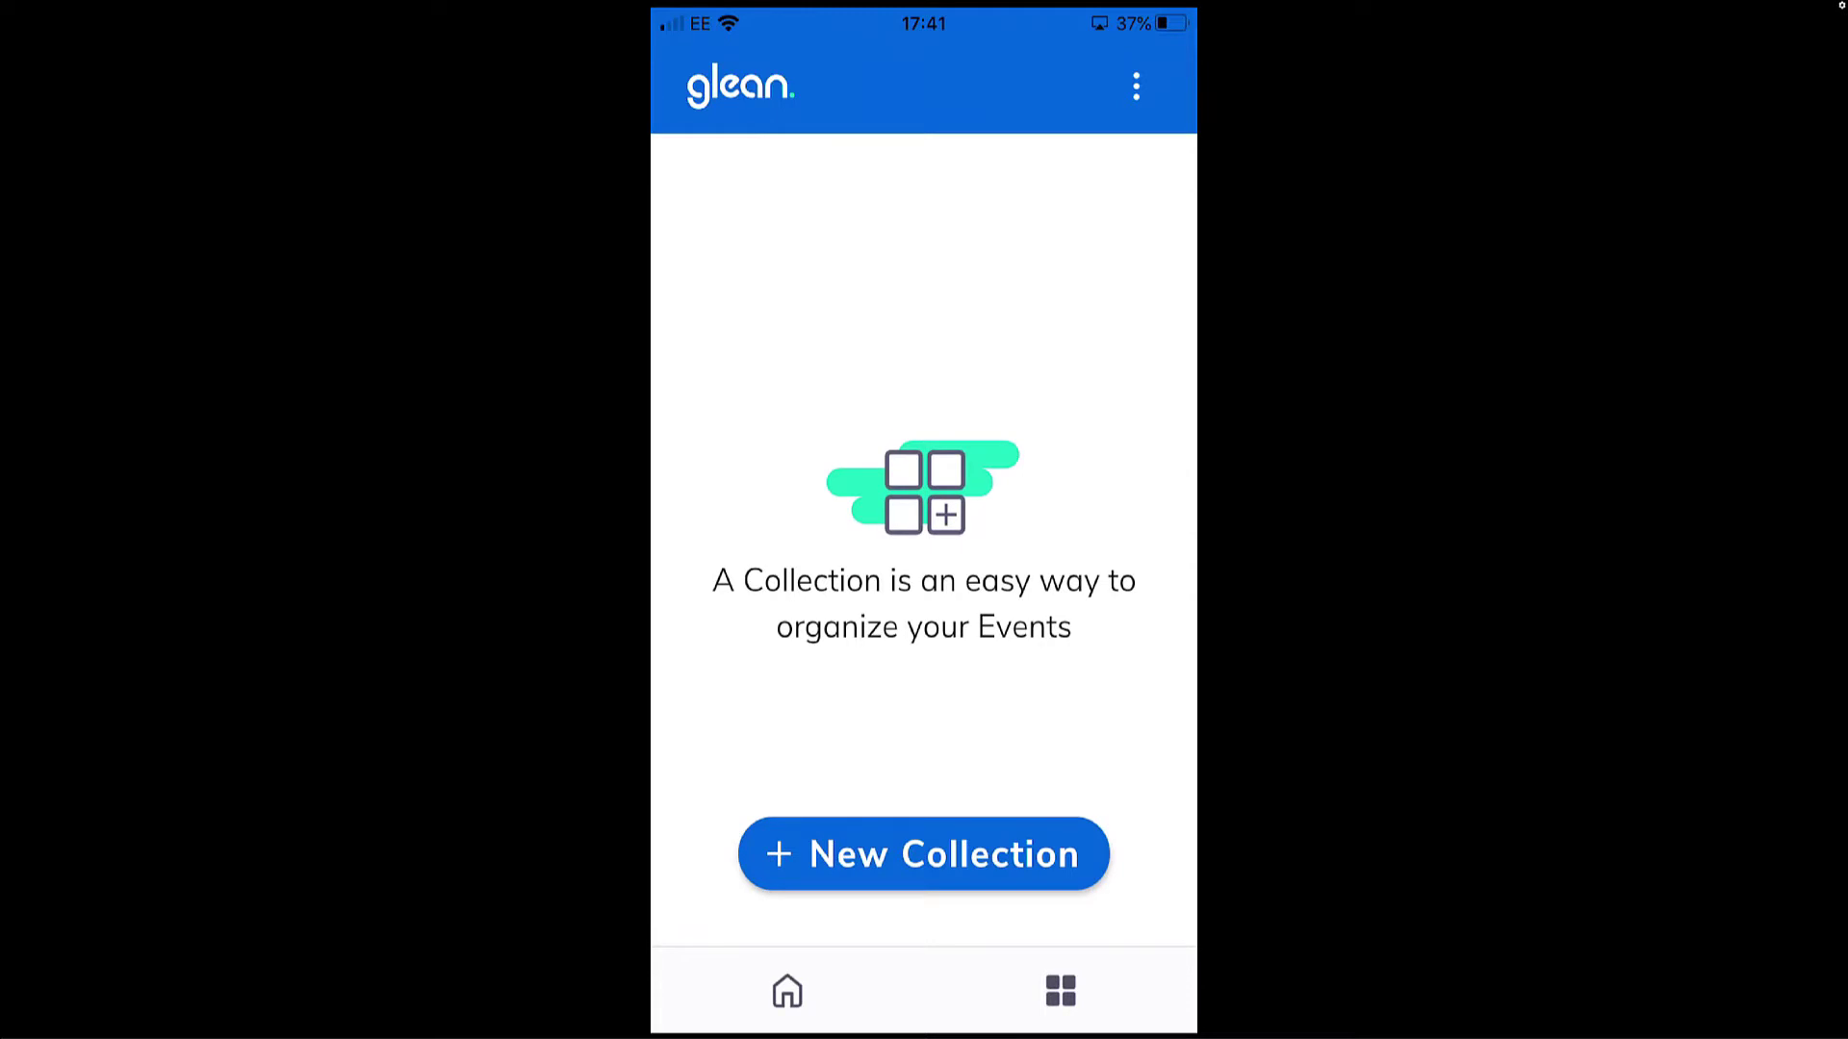
{"action": "left_click", "coordinate": [923, 854]}
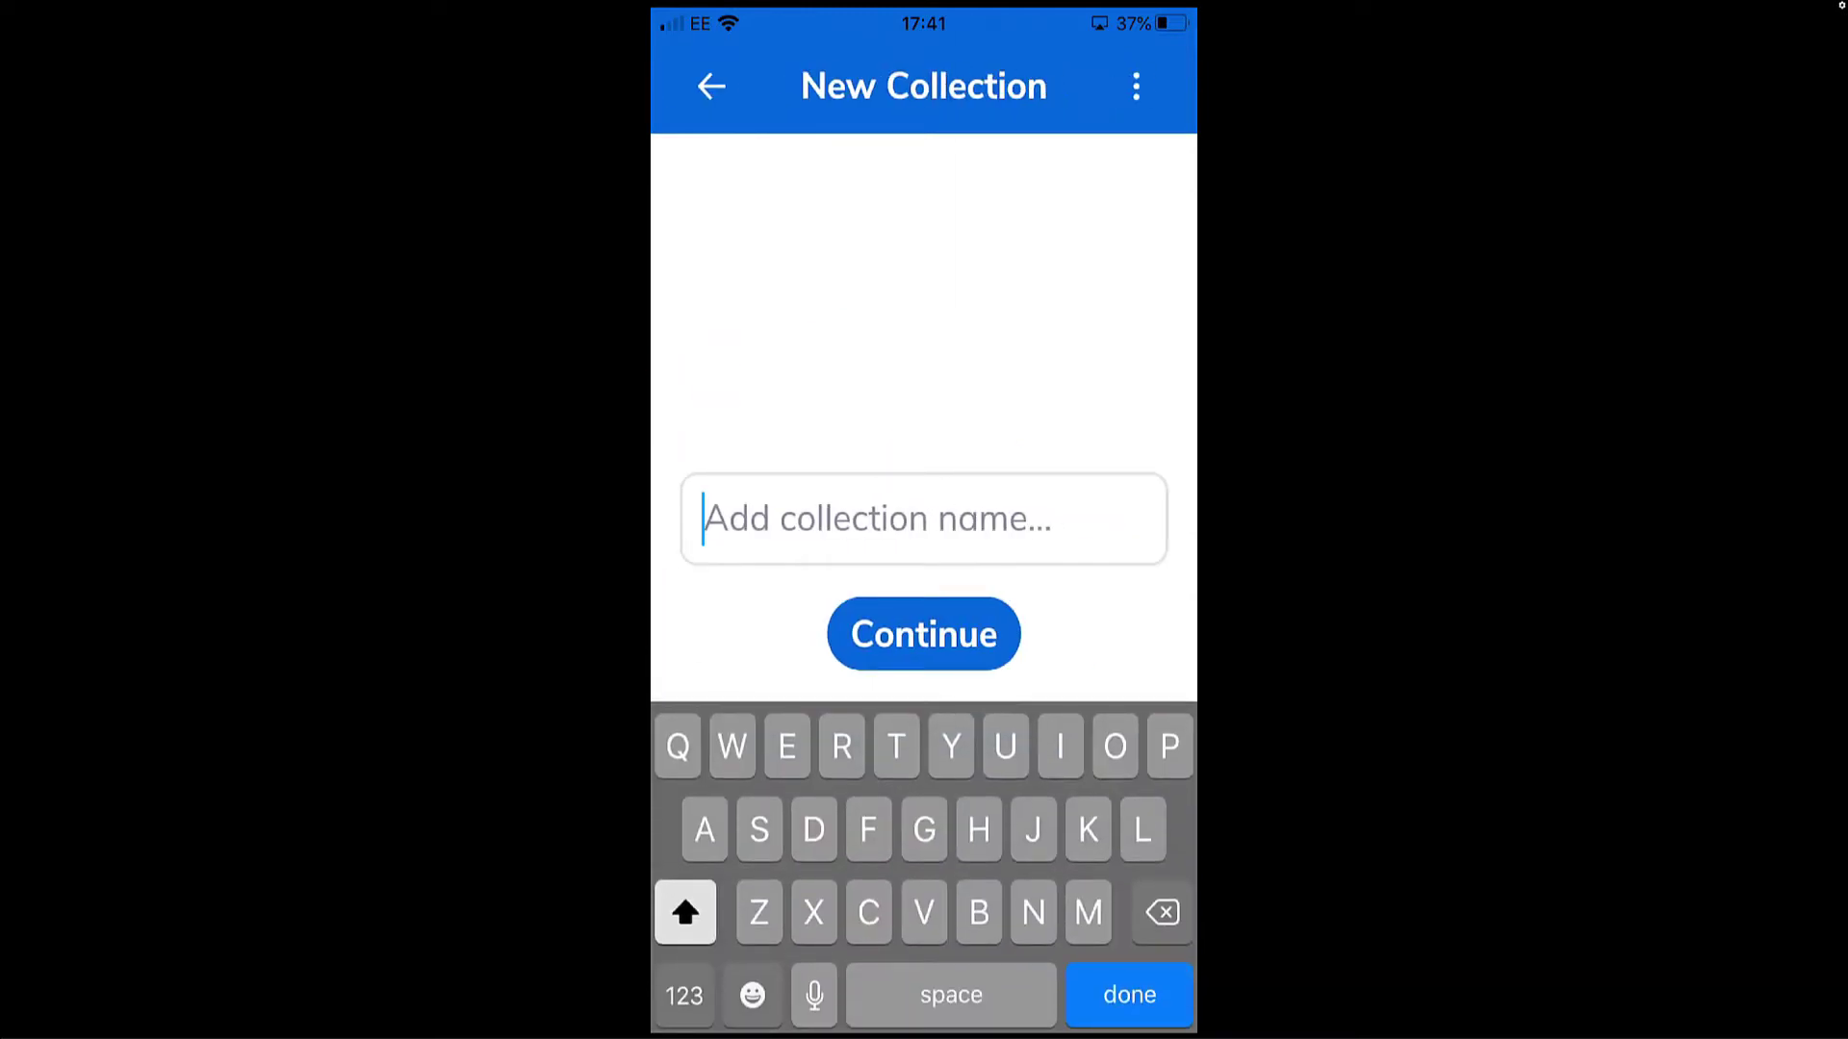
{"action": "left_click", "coordinate": [711, 87]}
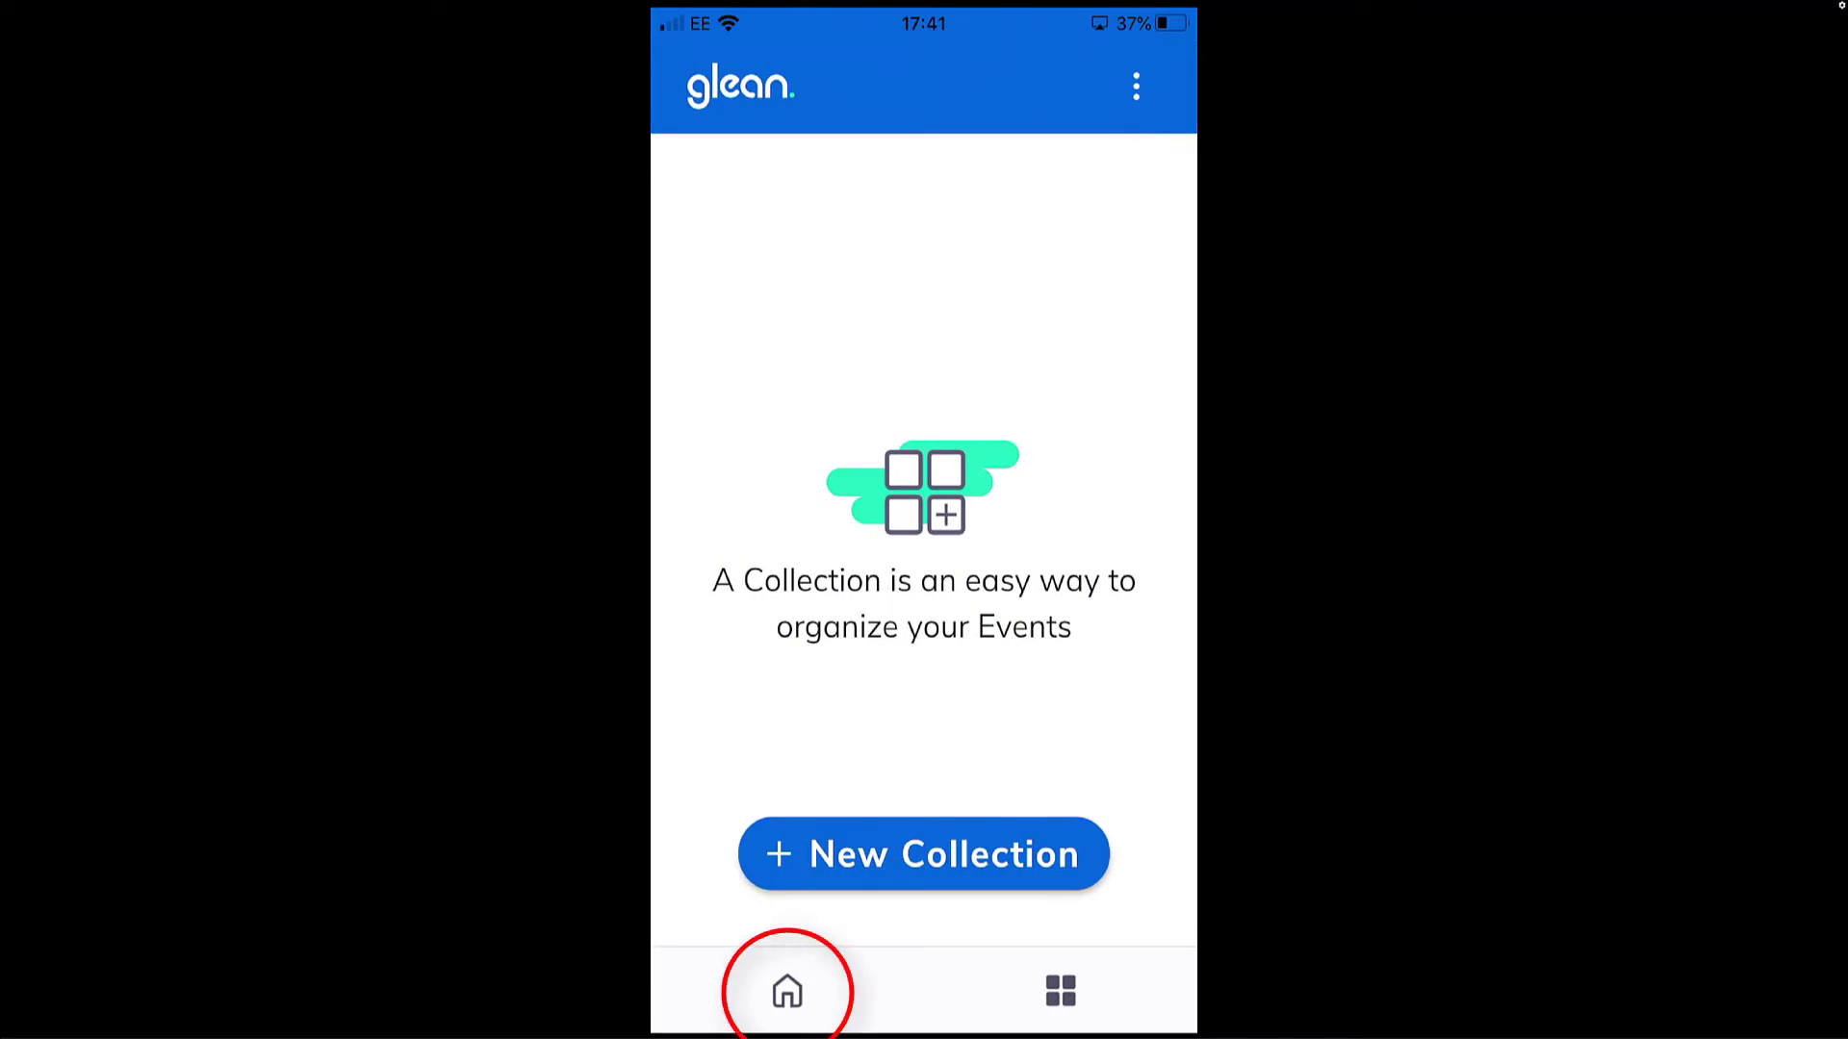
{"action": "left_click", "coordinate": [788, 991]}
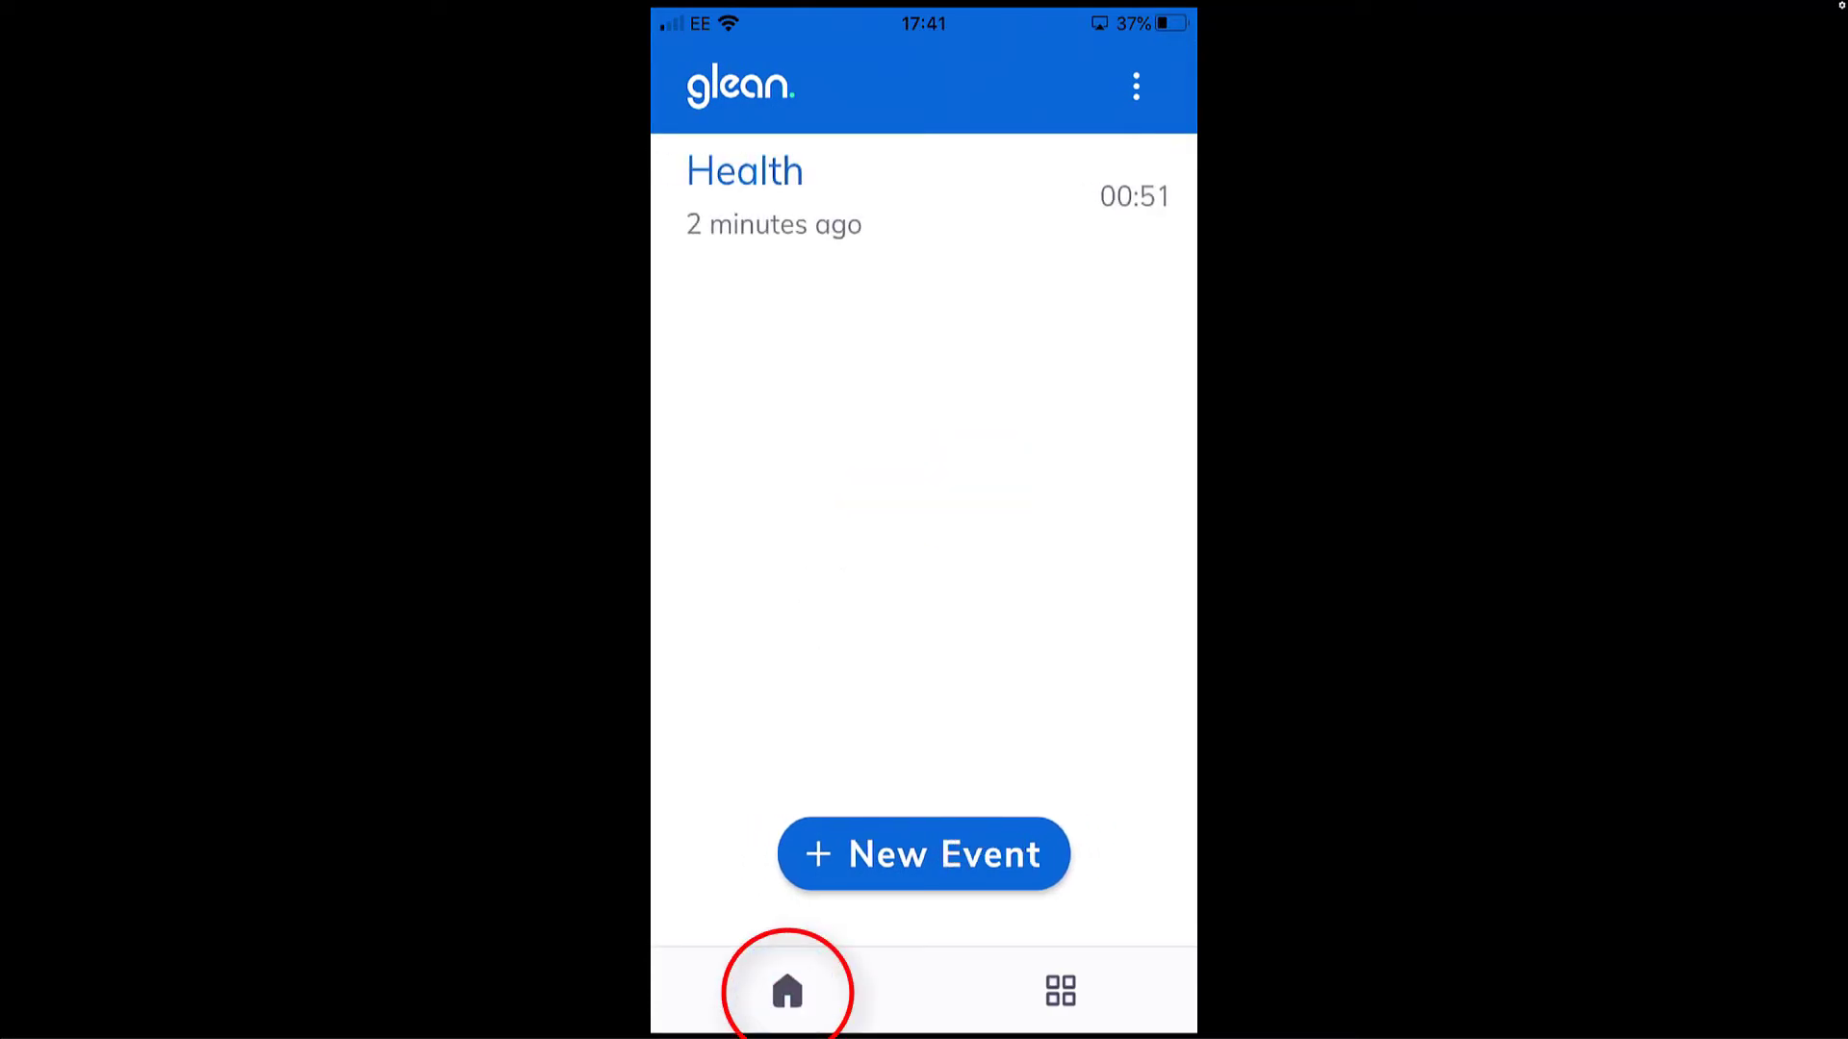
- Reopen the Health event and delete its Important note "Good" at 00:09
{"action": "left_click", "coordinate": [770, 197]}
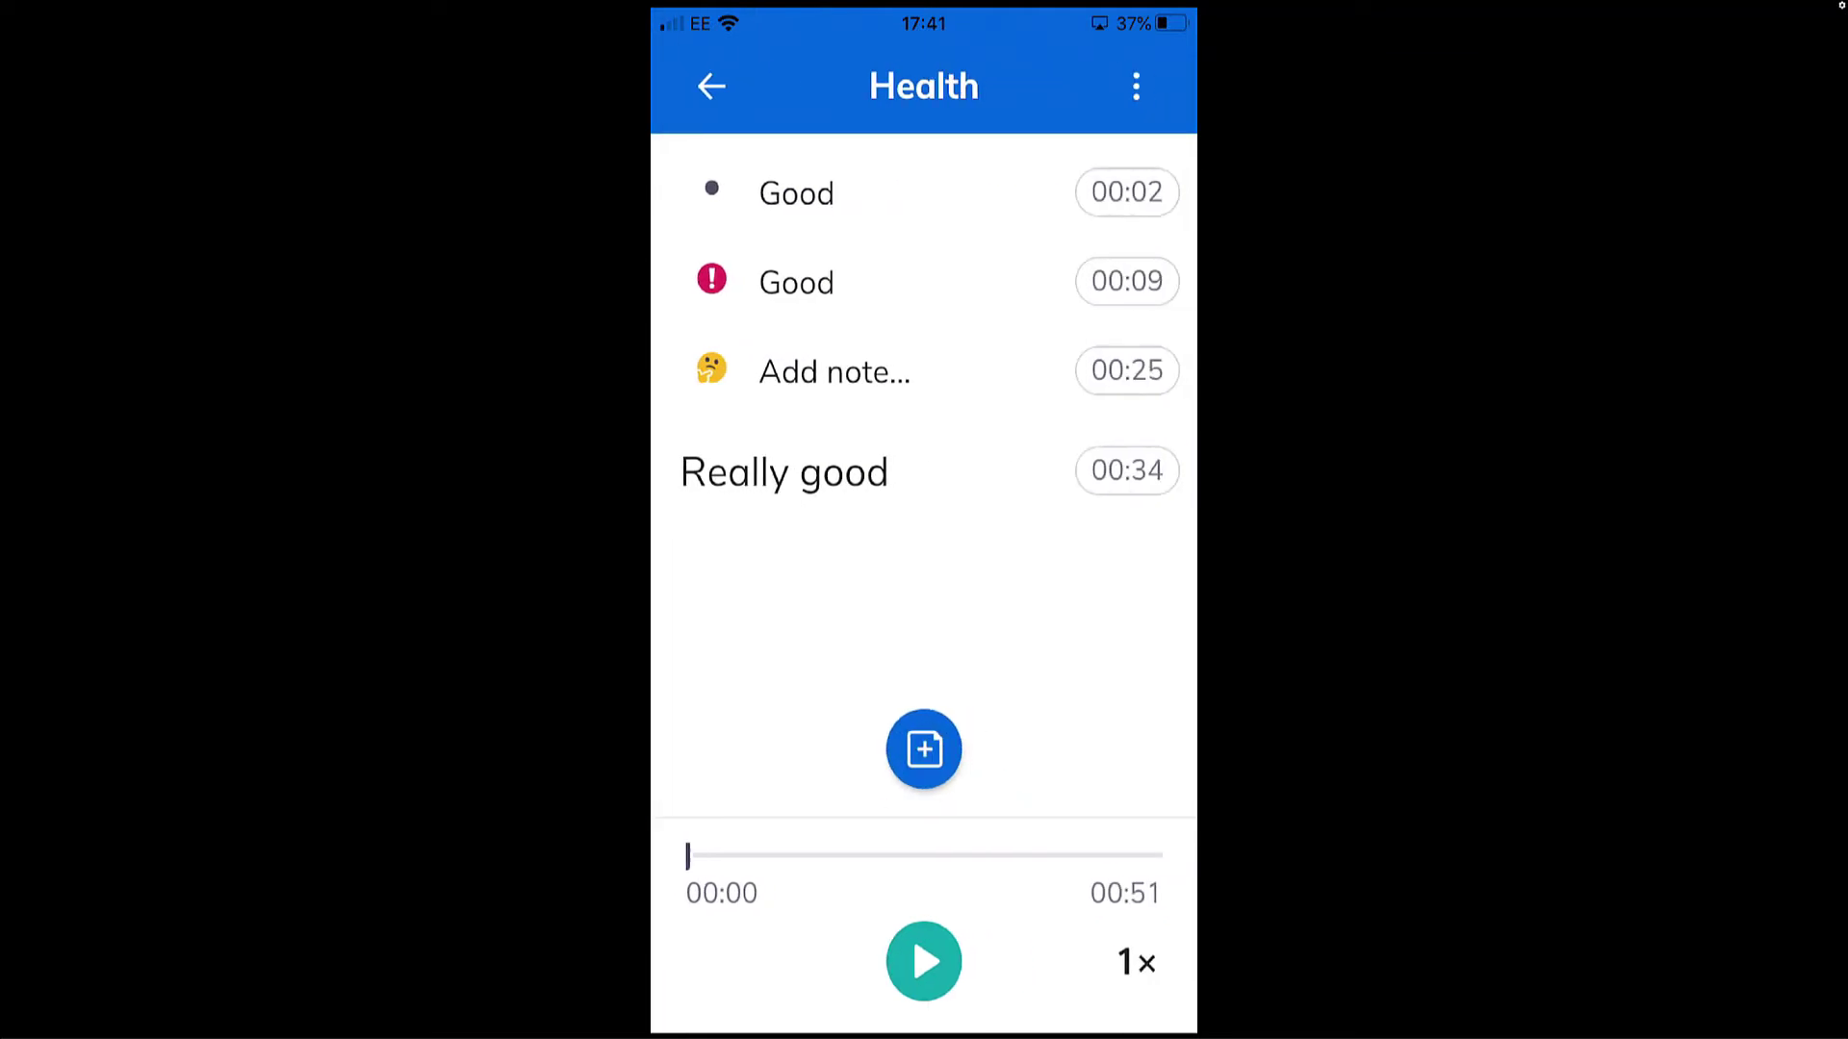
{"action": "left_click", "coordinate": [796, 282]}
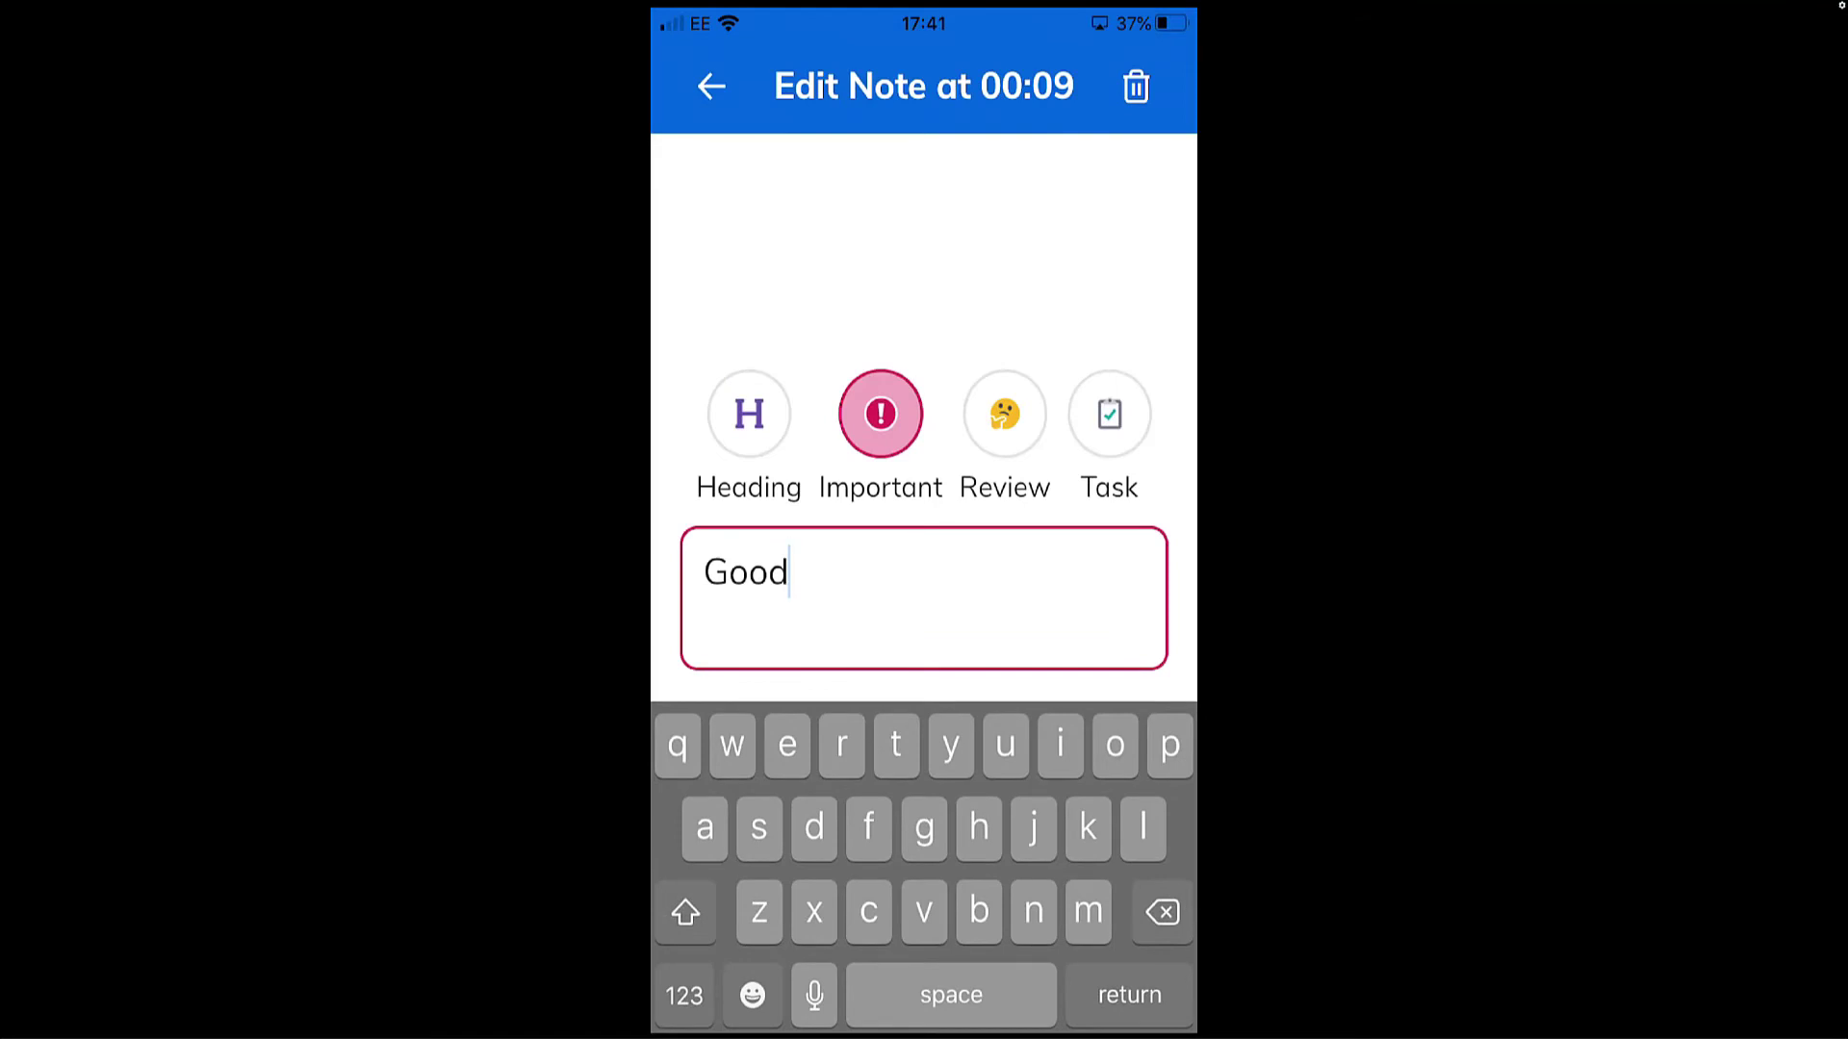
{"action": "left_click", "coordinate": [1136, 87]}
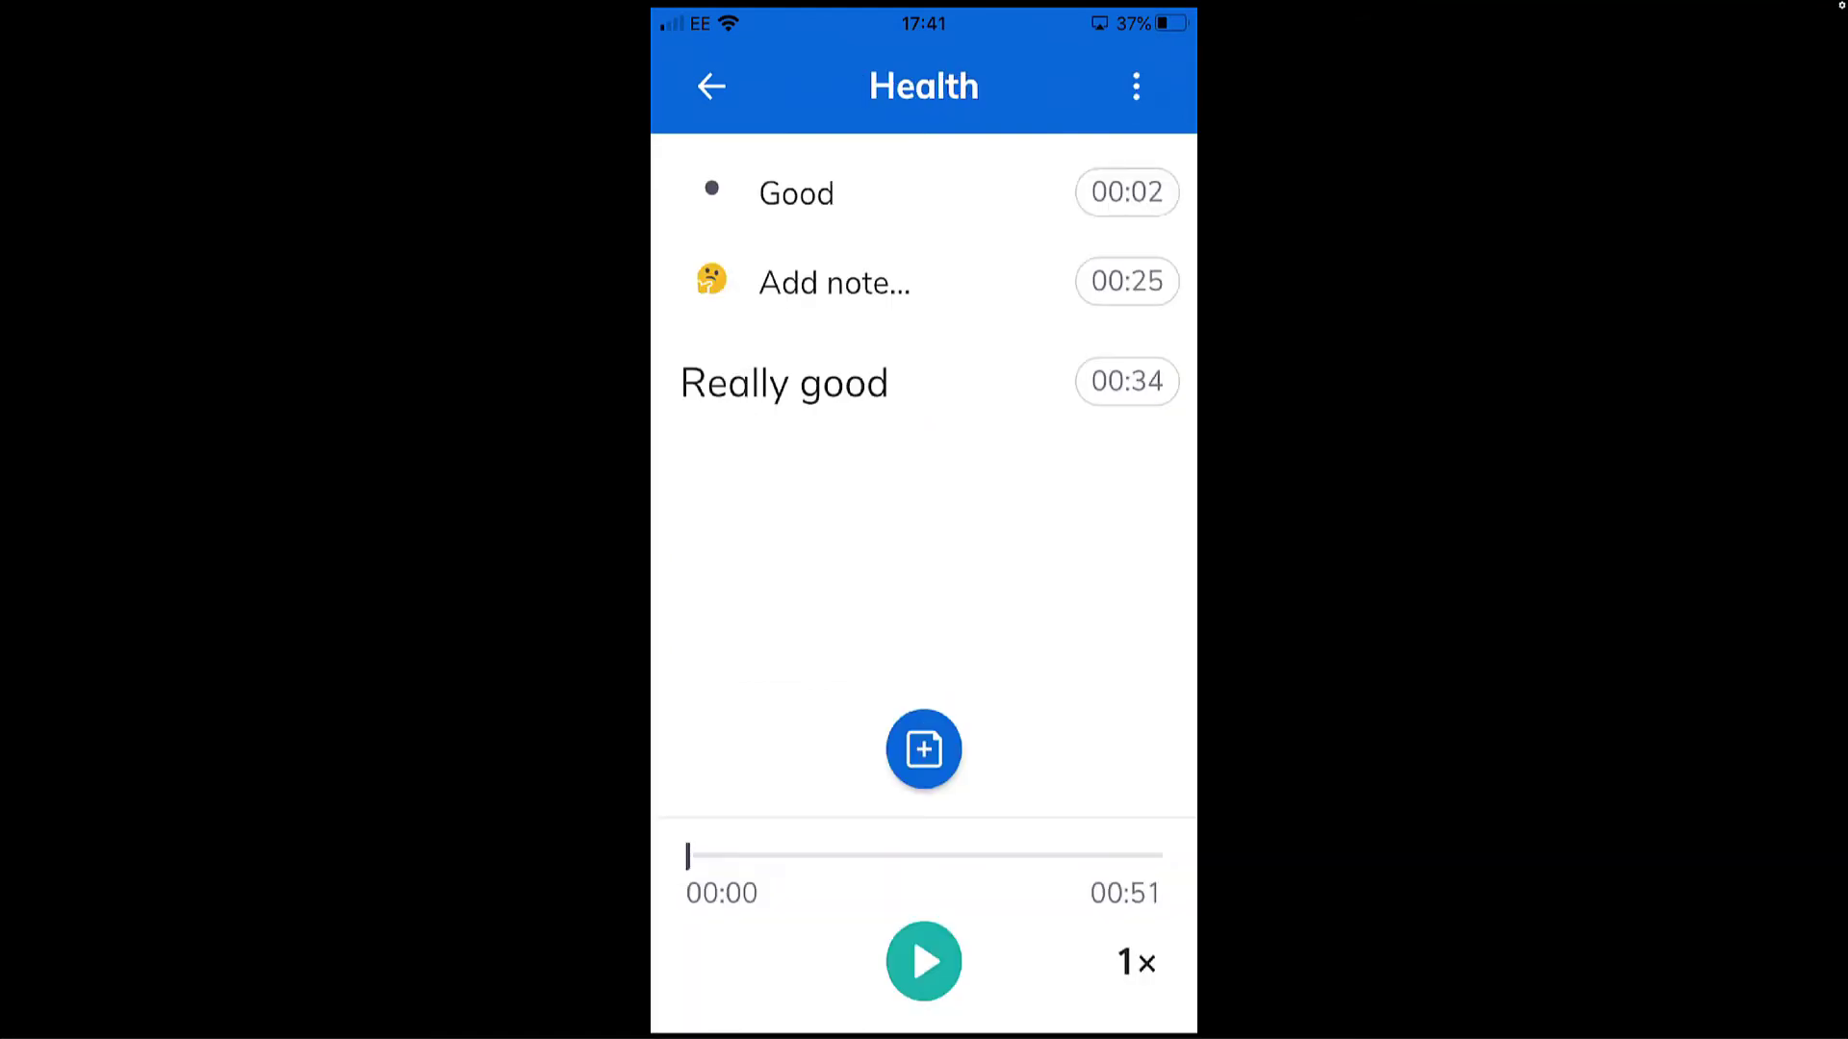